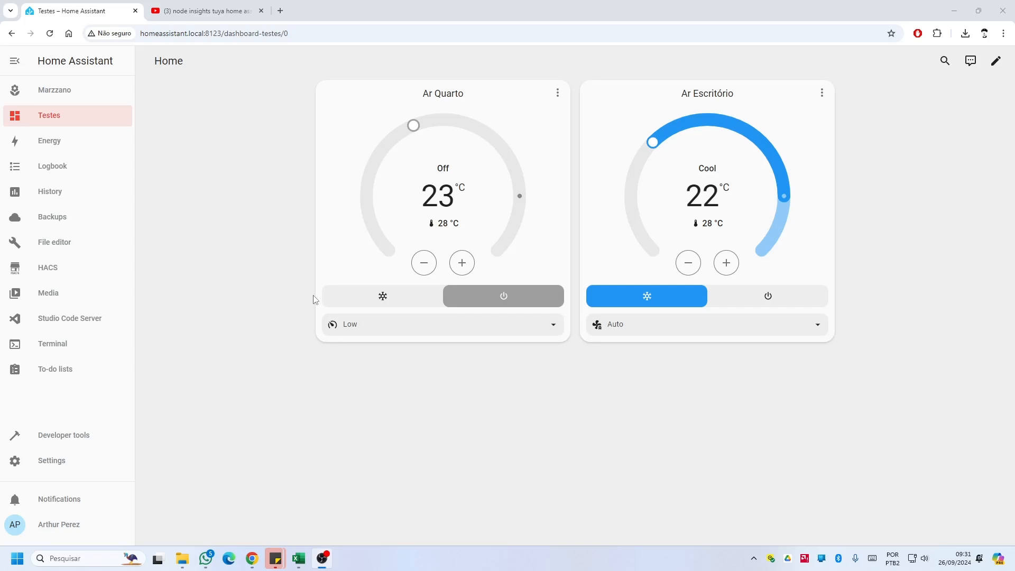
Step: Switch to the YouTube results for "node insights tuya home assistant" and look over the top videos
click(212, 11)
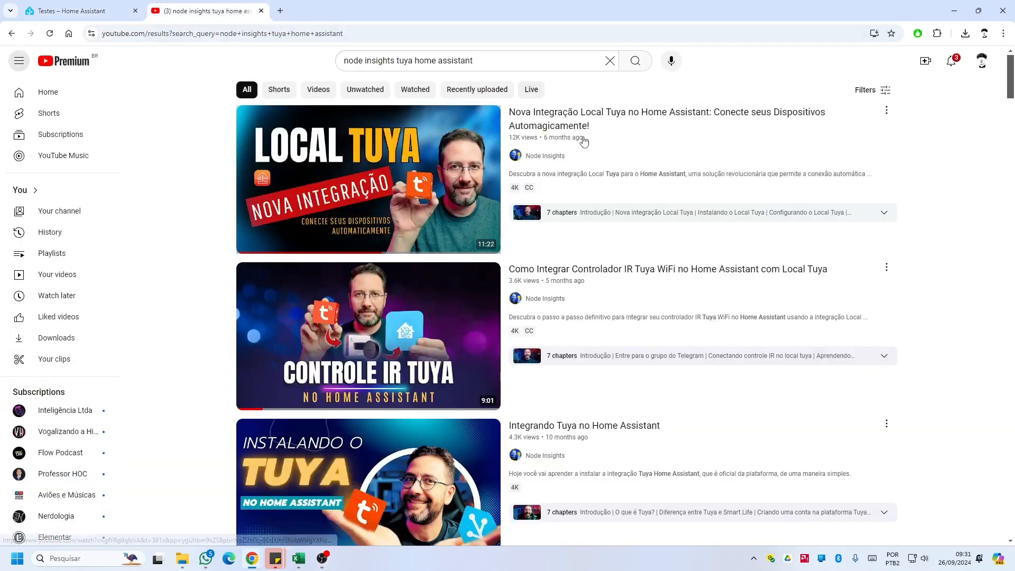
scroll(584, 138, down, 1)
scroll(583, 143, up, 1)
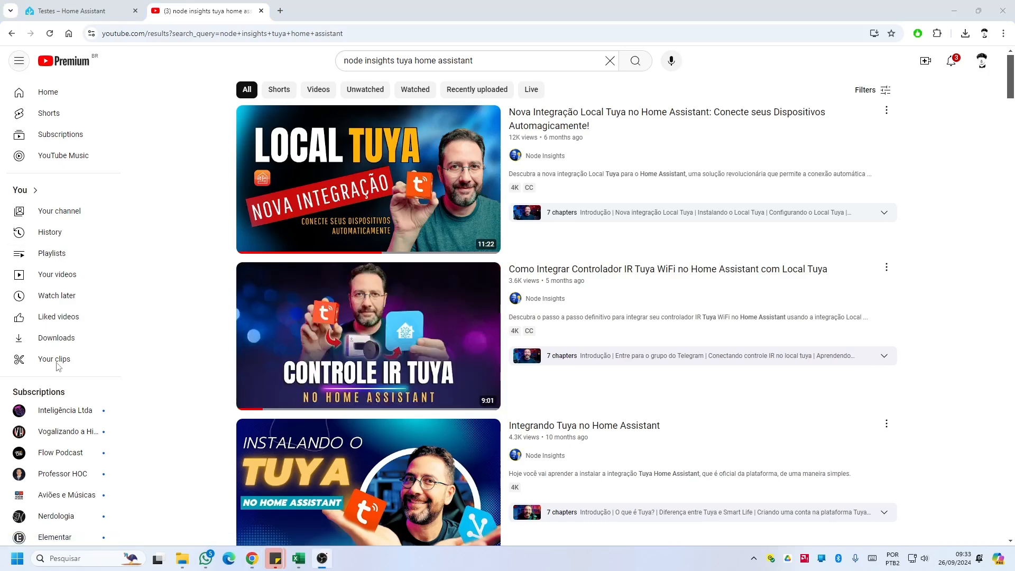
Step: Return to Home Assistant and open the installed add-ons in the settings
click(111, 6)
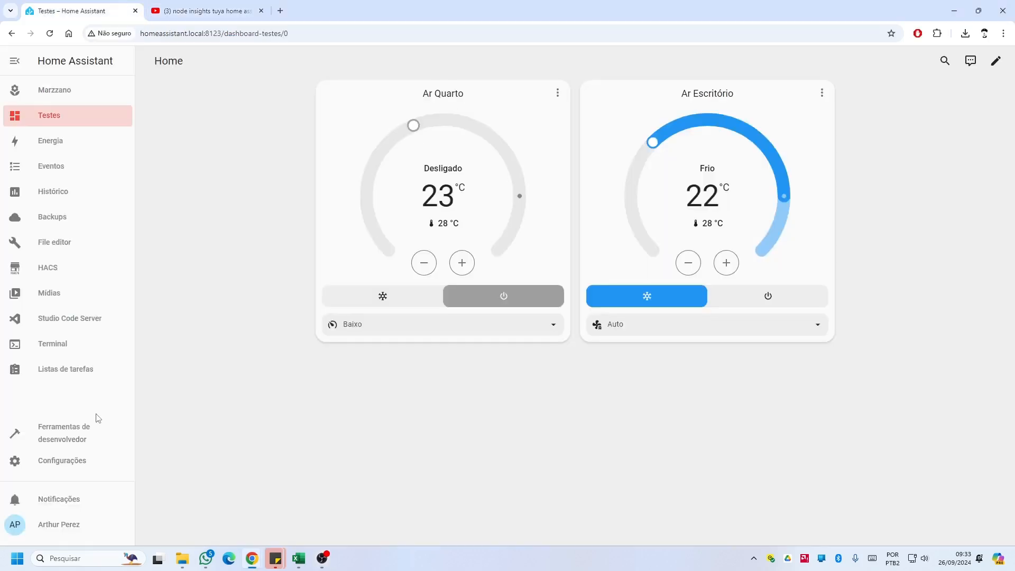
click(79, 471)
click(492, 256)
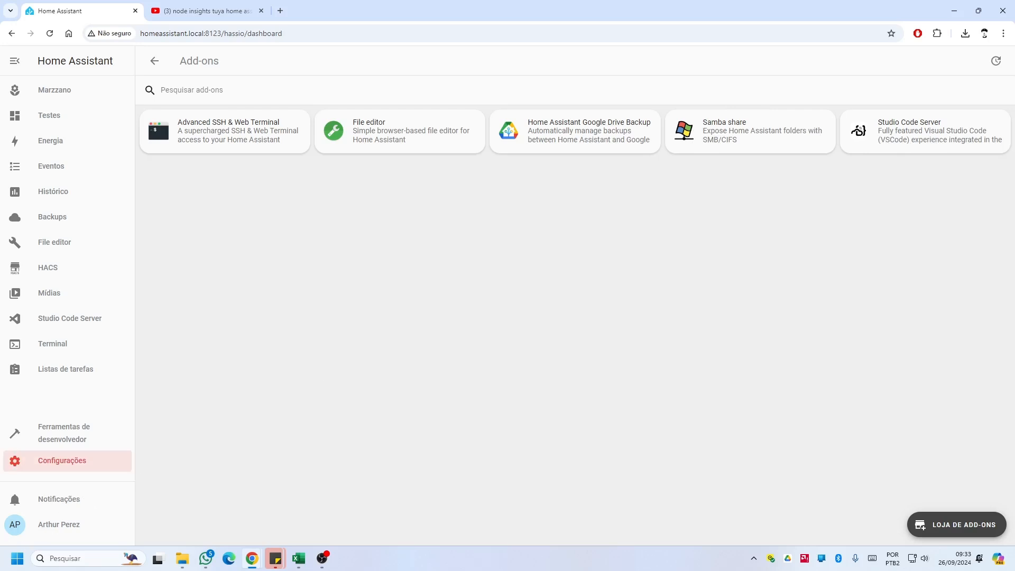
Step: Launch Notepad++ and minimize its window
key(super)
key(Return)
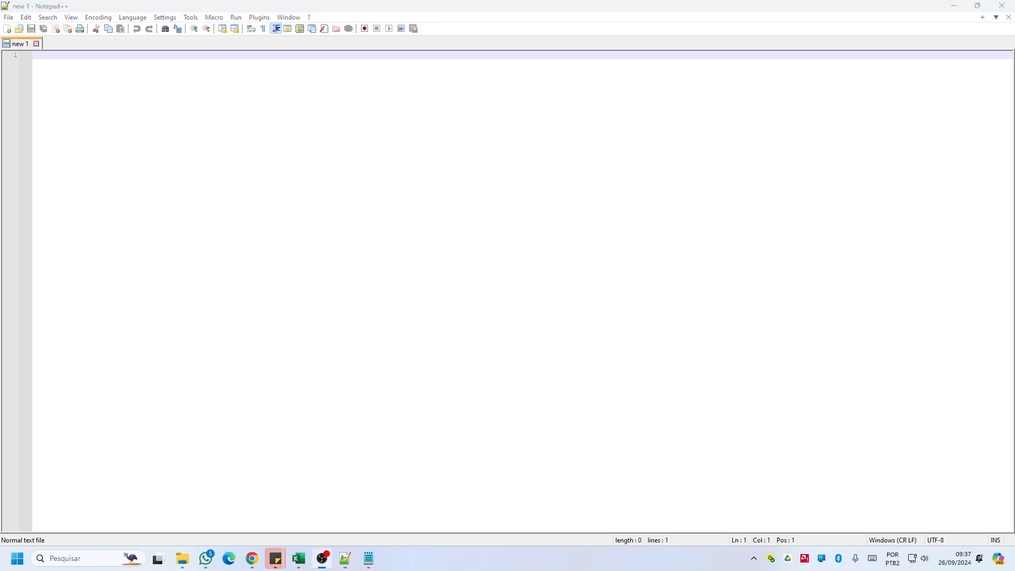
click(954, 6)
Step: Download the jcwillox/hass-template-climate GitHub repository as hass-template-climate-main.zip into the desktop's Home Assistant folder
click(324, 5)
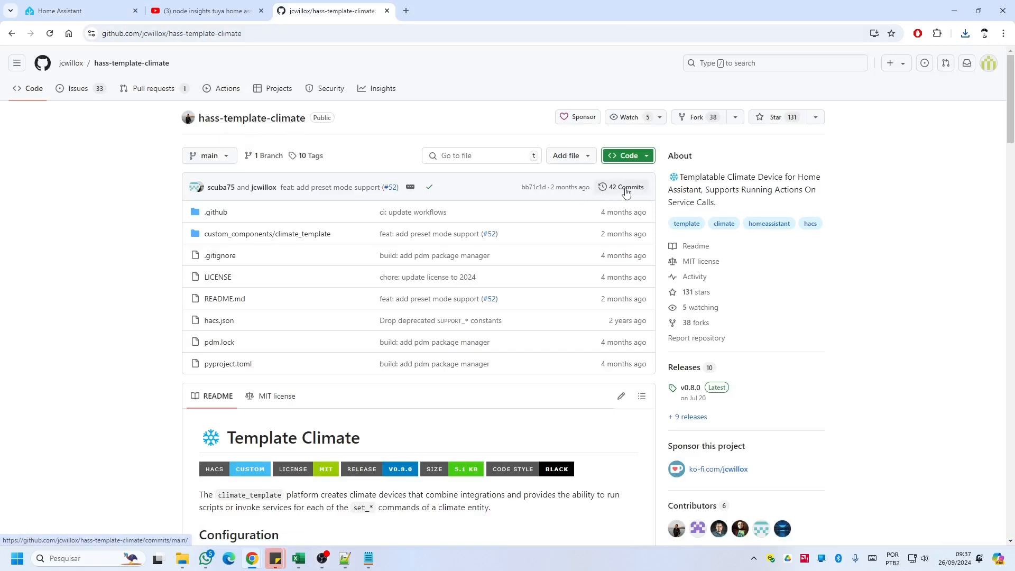
click(651, 160)
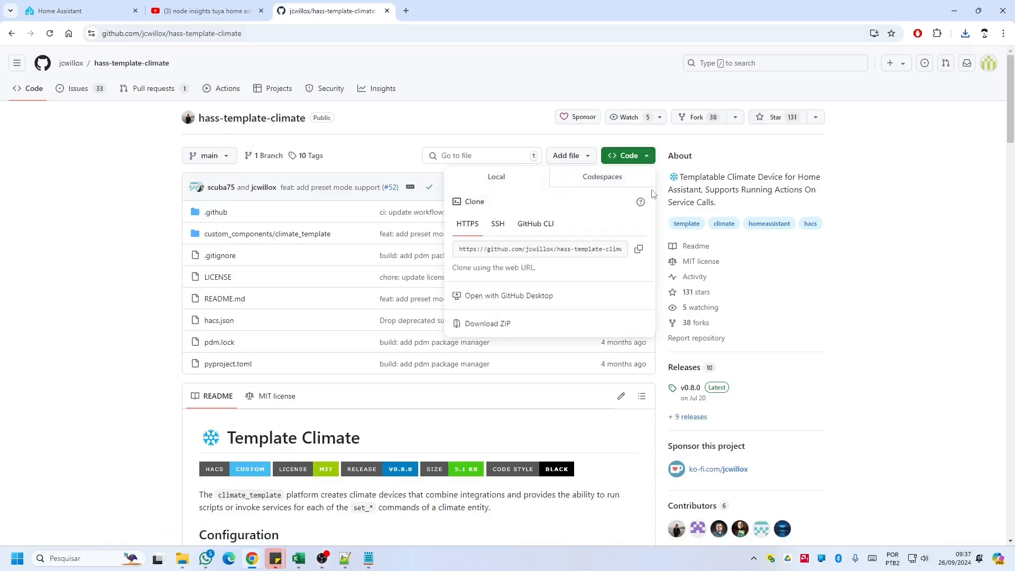
click(490, 321)
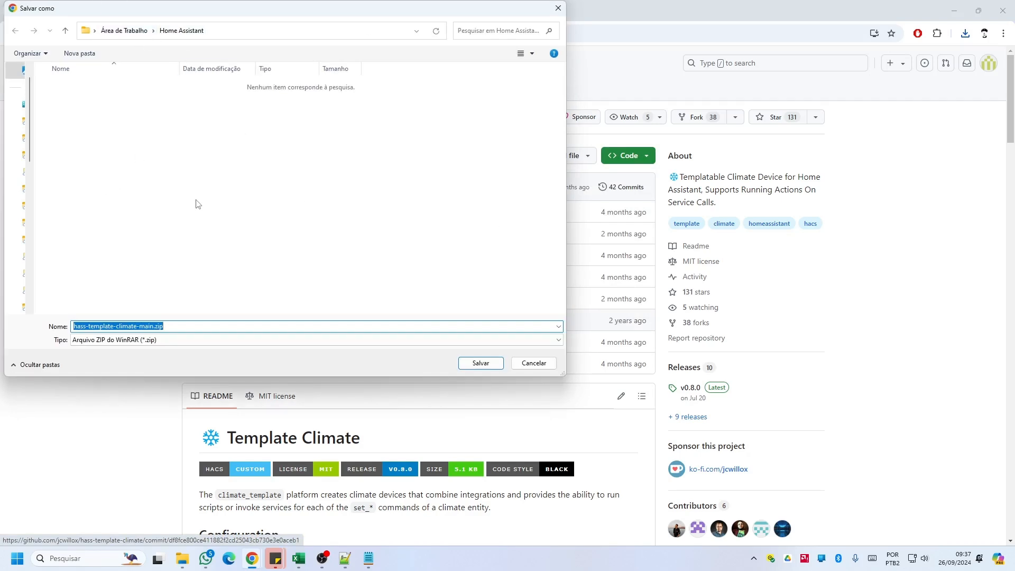
click(481, 364)
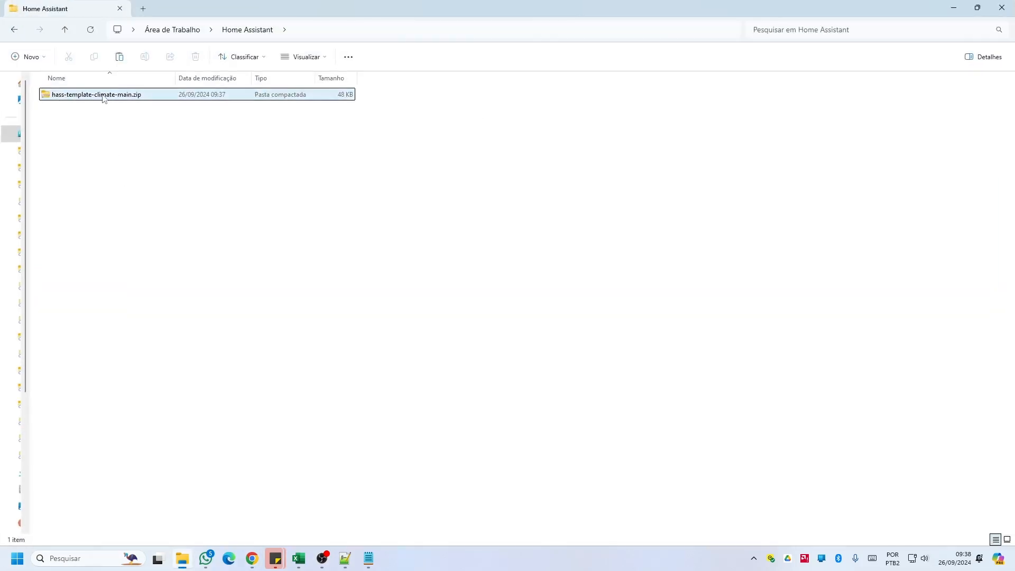
Step: Extract hass-template-climate-main.zip into the Home Assistant folder and select custom_components inside the extracted folder
right_click(103, 97)
click(104, 97)
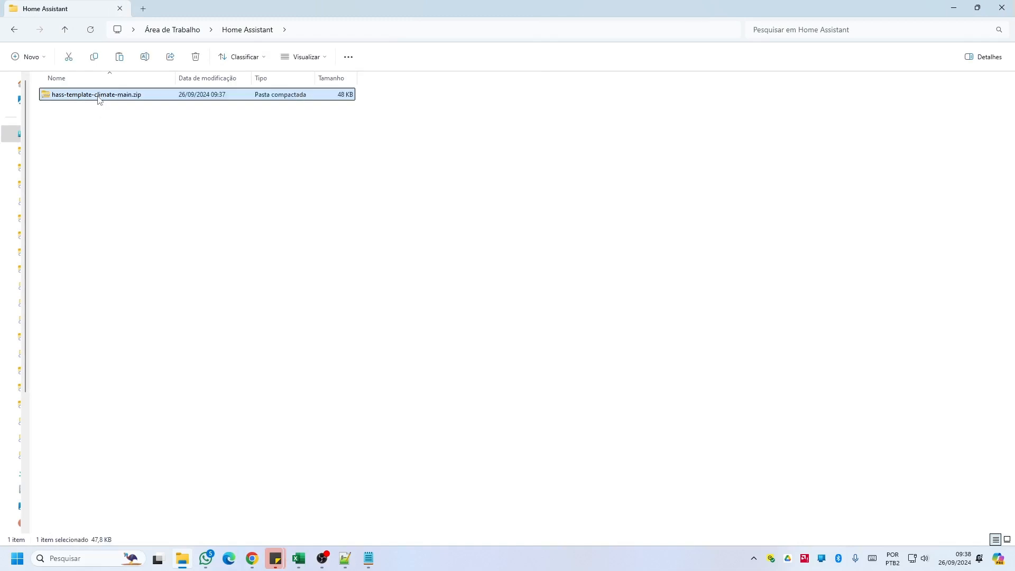
right_click(99, 98)
mouse_move(223, 379)
click(320, 424)
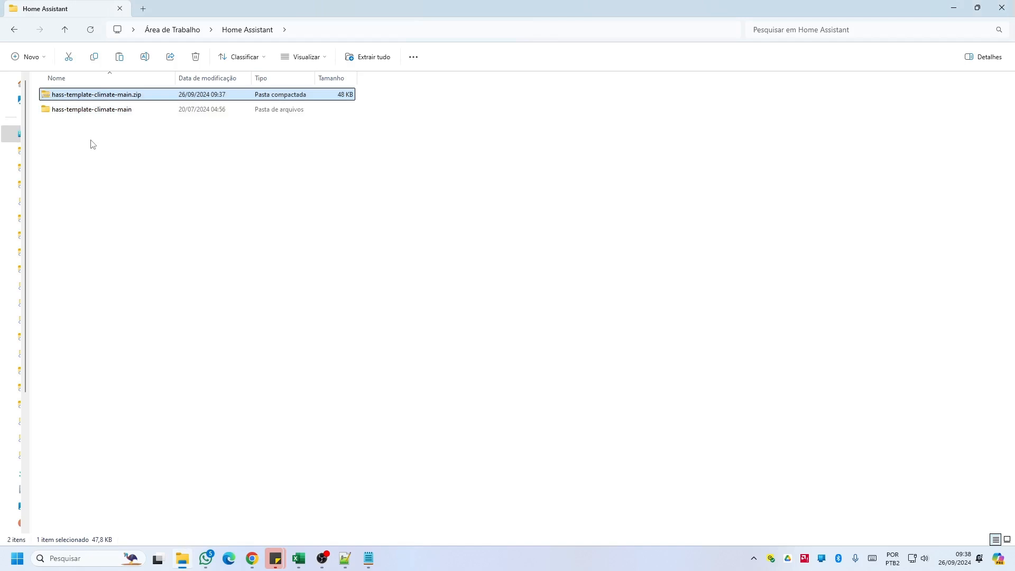
double_click(86, 109)
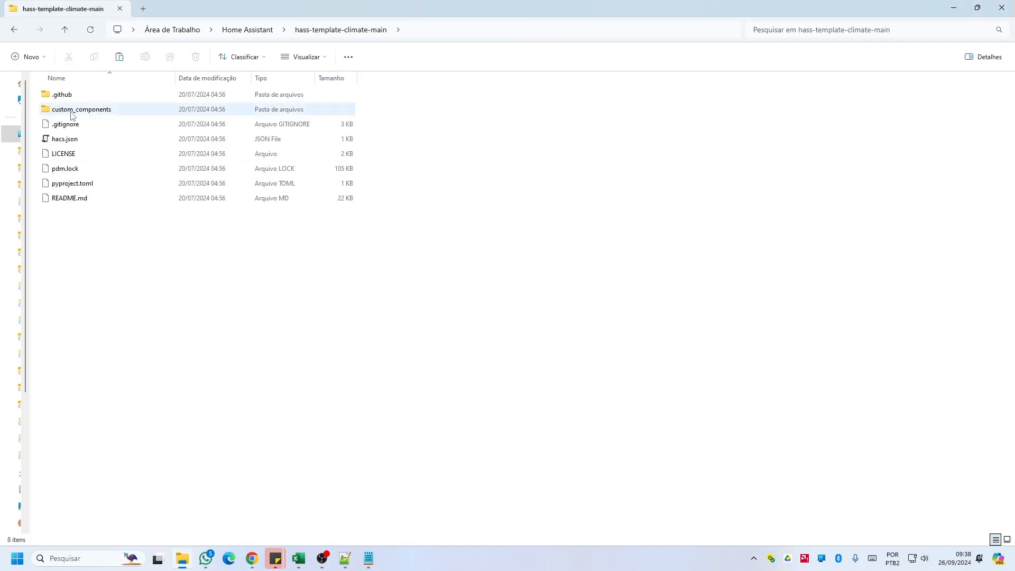
click(88, 112)
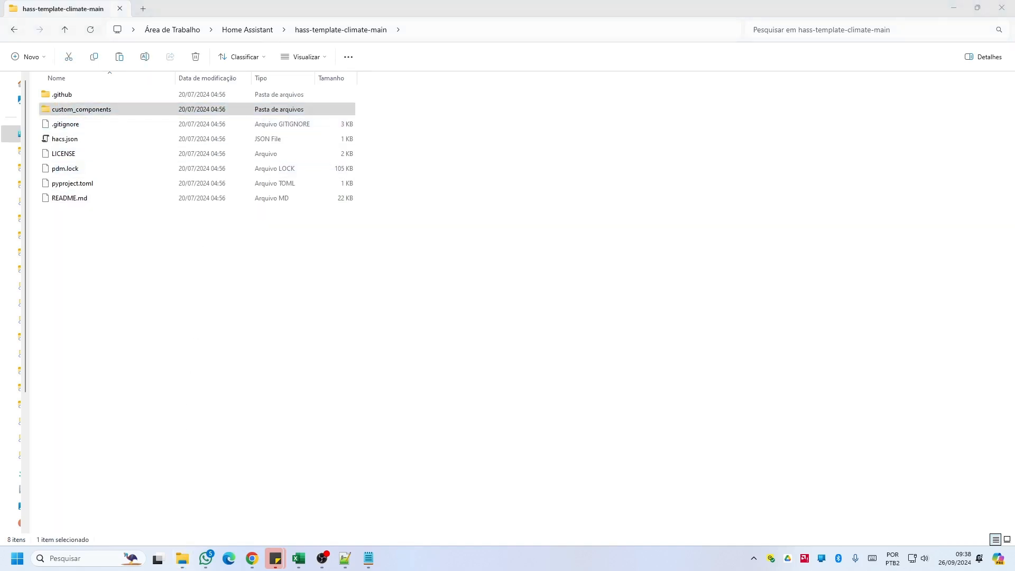
Step: Open a new File Explorer window and go to the custom_components folder on the config (Z:) network drive
key(super+e)
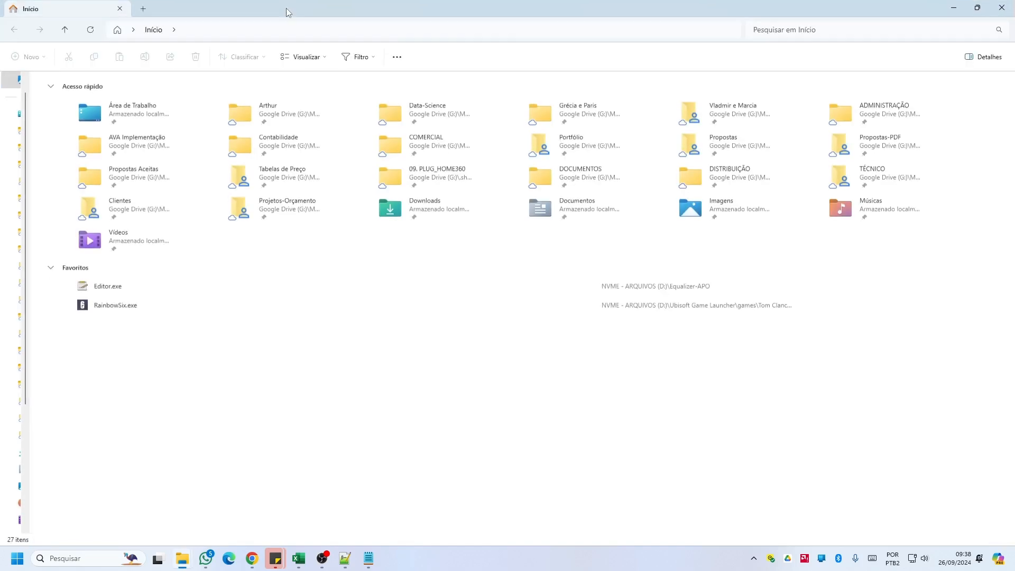
scroll(24, 432, down, 3)
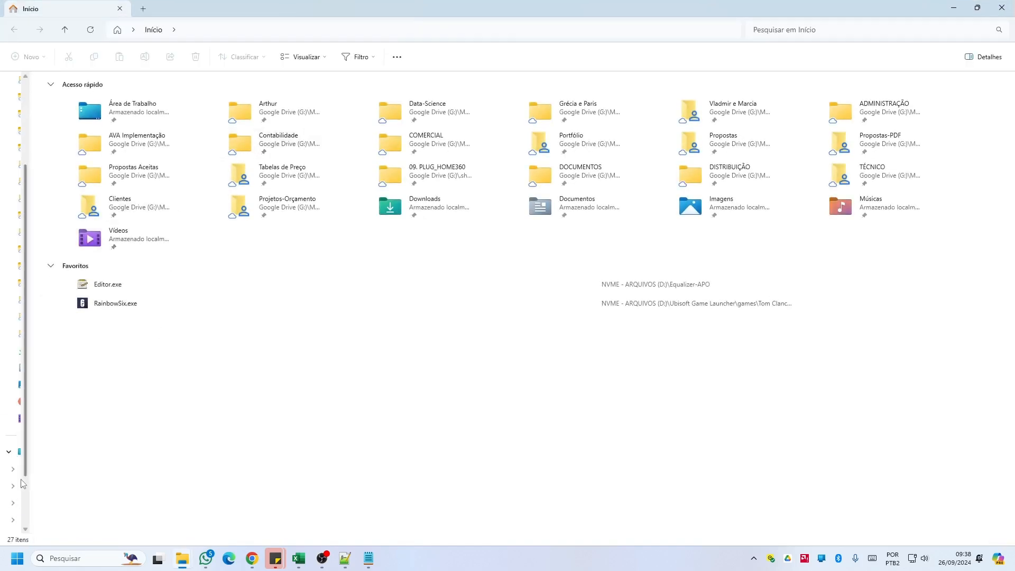
drag(29, 474, 47, 474)
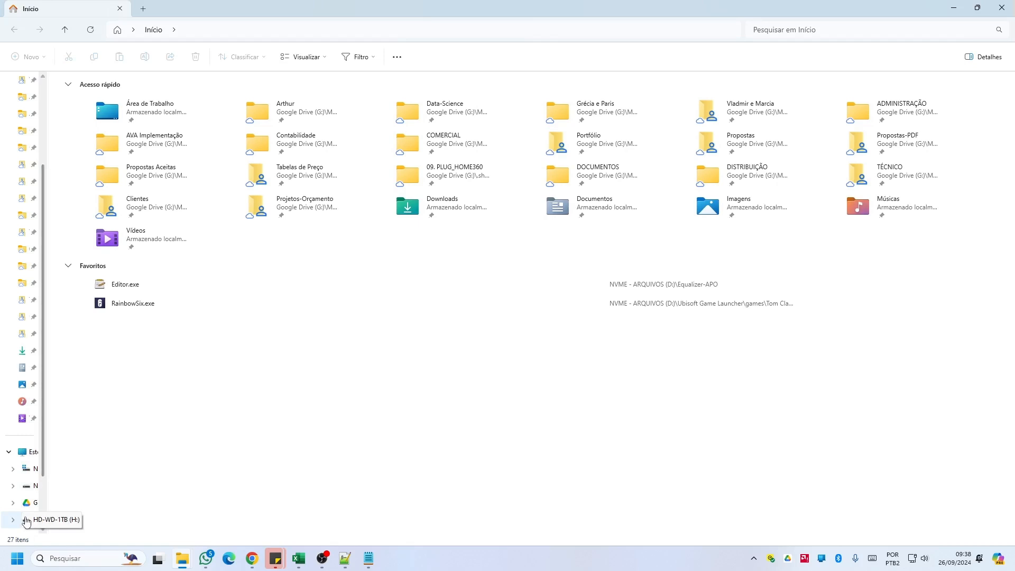
click(30, 469)
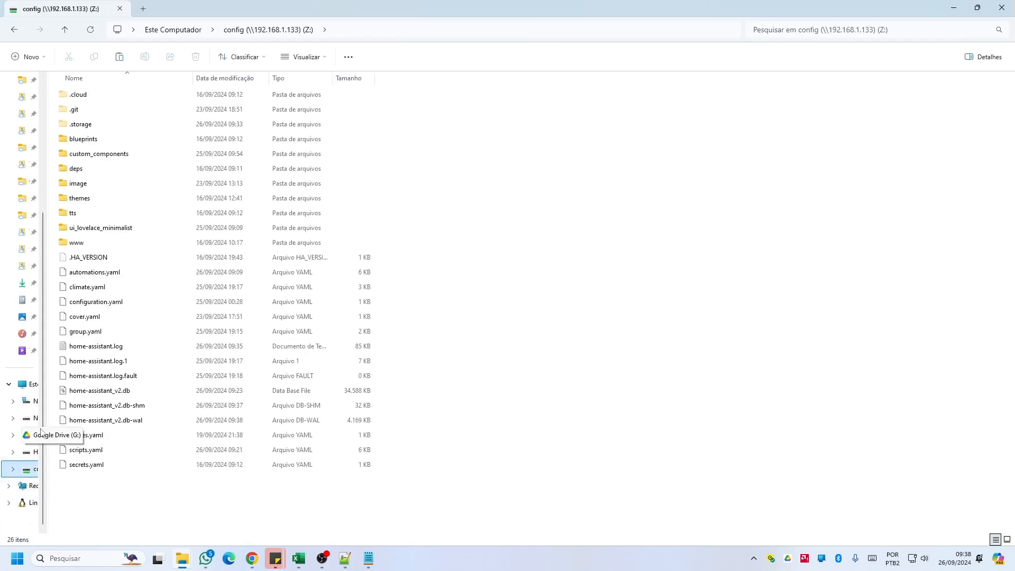
drag(46, 396, 34, 392)
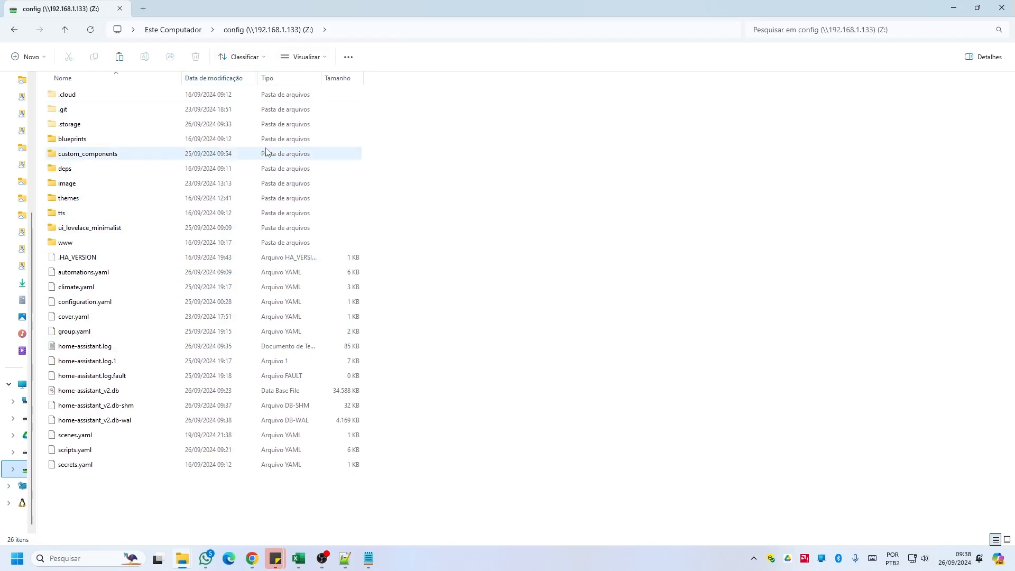
double_click(75, 154)
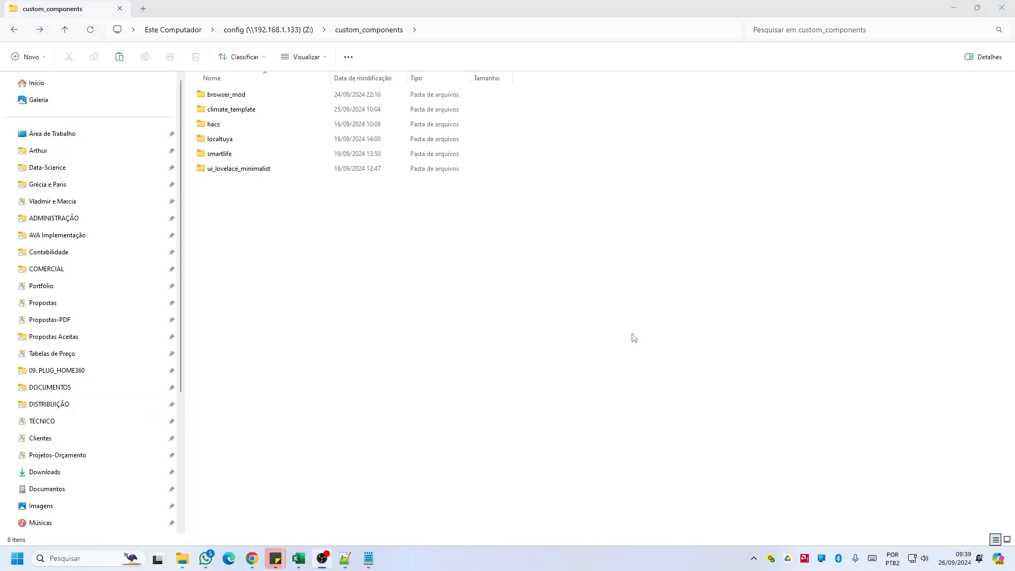
Step: Switch back to Home Assistant, open the restart options in the developer tools, and close them without choosing one
click(955, 10)
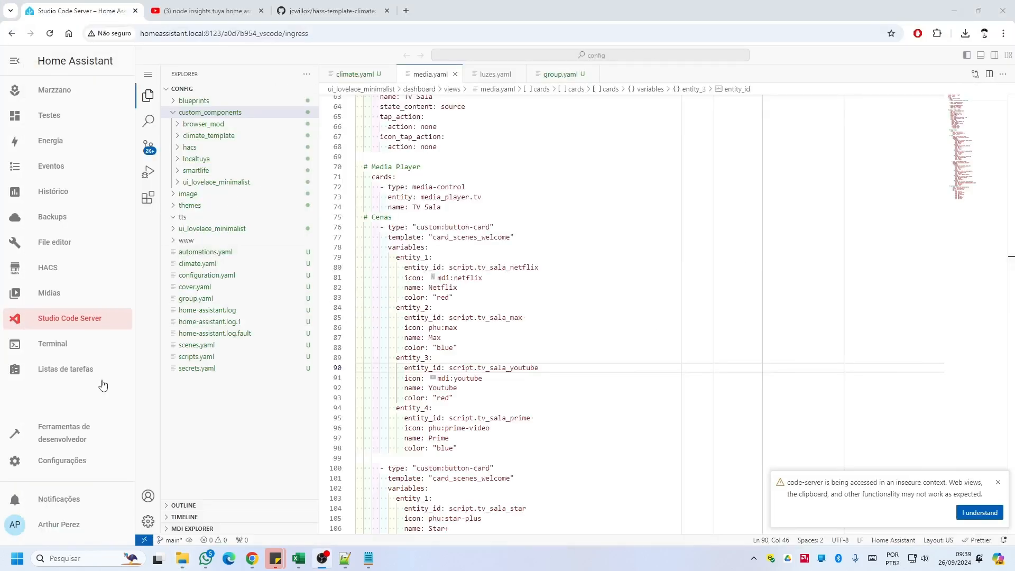
click(62, 440)
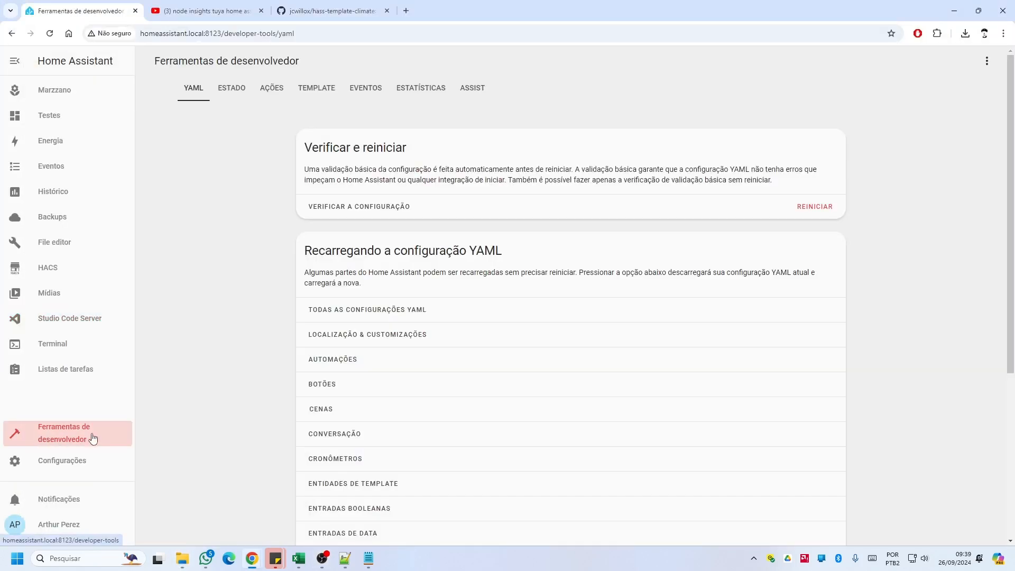
click(817, 208)
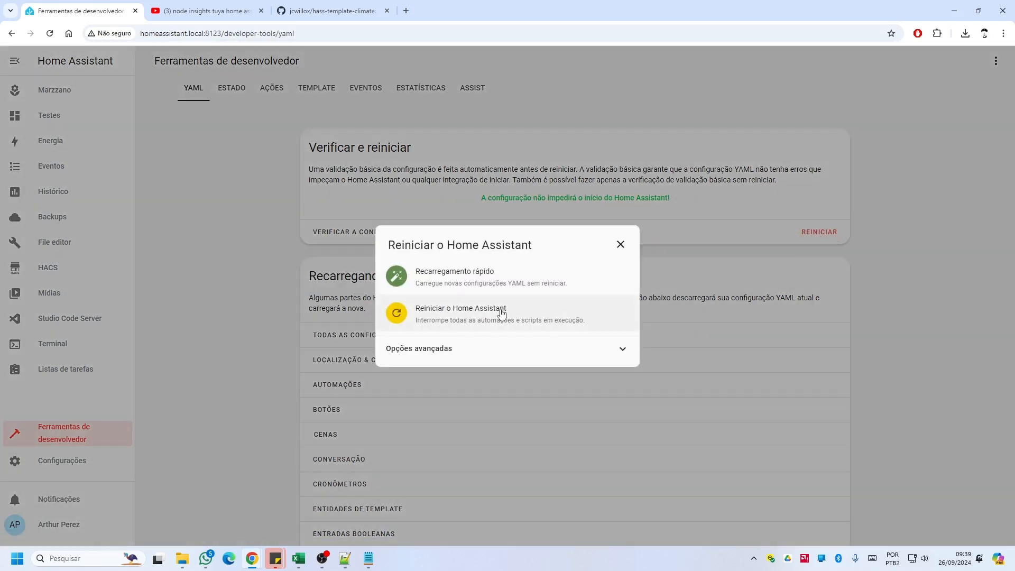
click(621, 244)
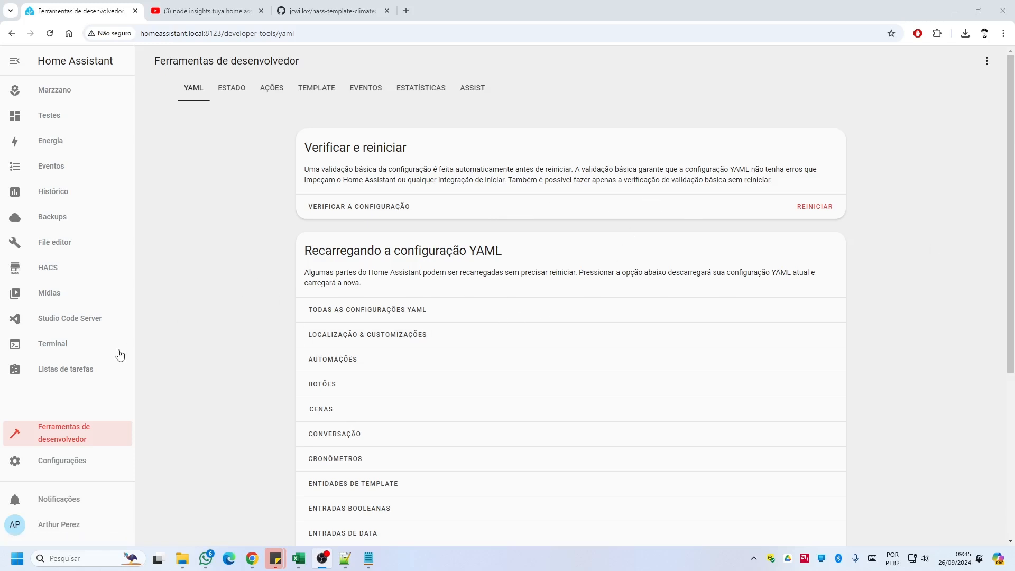
Step: Open the helper entities in the device and service settings and start a number helper named "Ar Sala Temperatura"
click(71, 465)
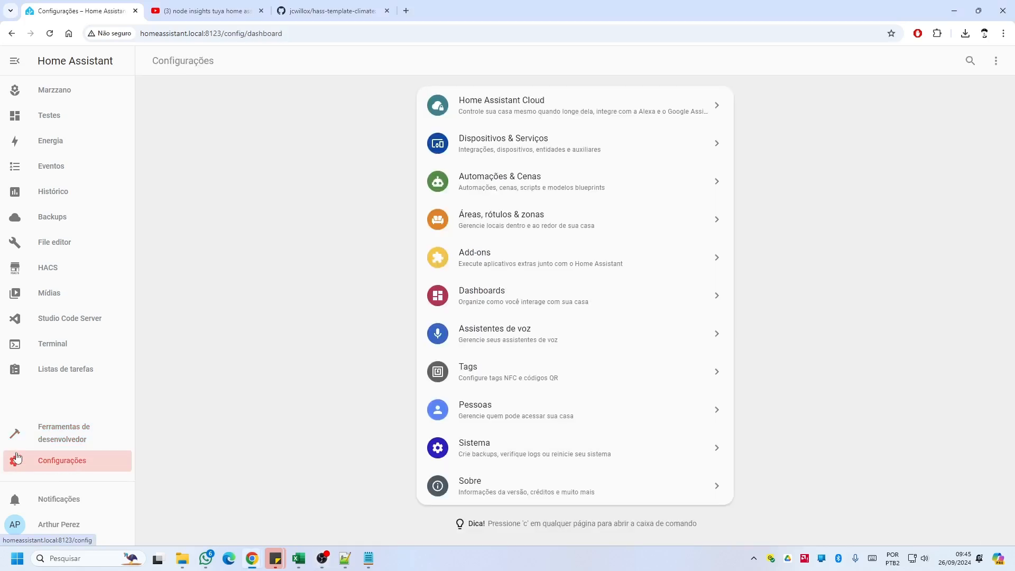
click(492, 141)
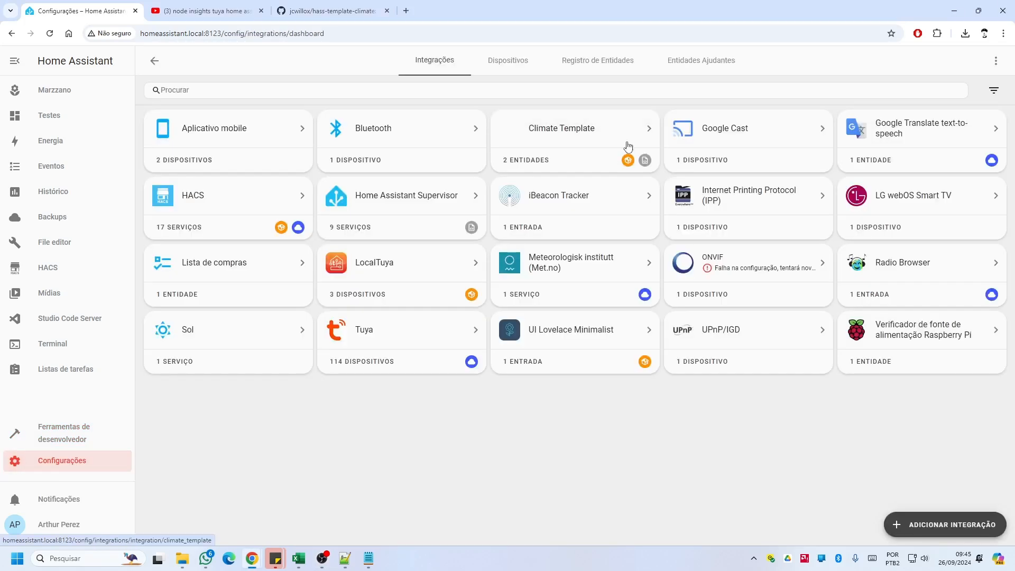
click(693, 66)
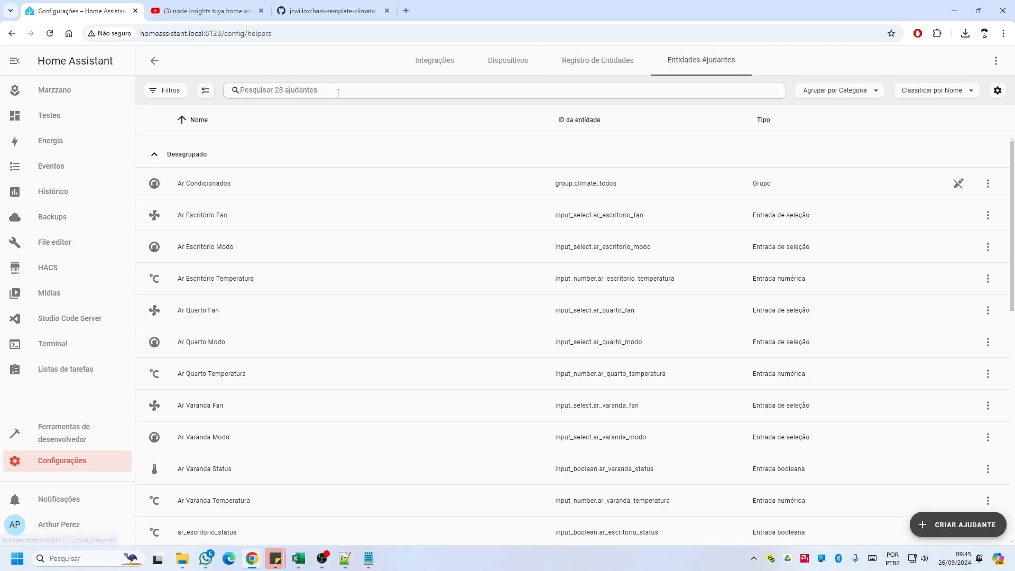
click(948, 531)
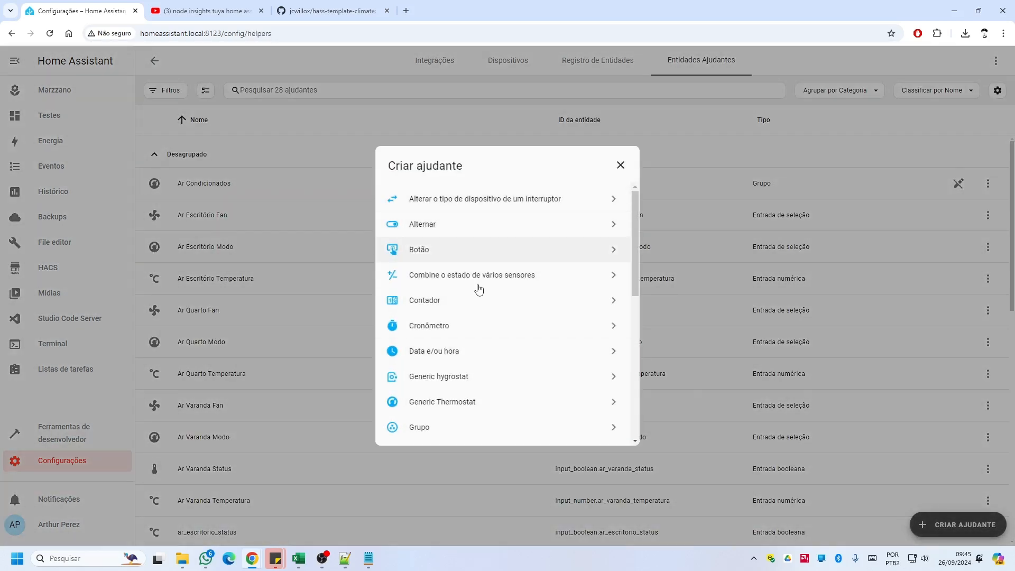
scroll(481, 296, down, 4)
click(461, 343)
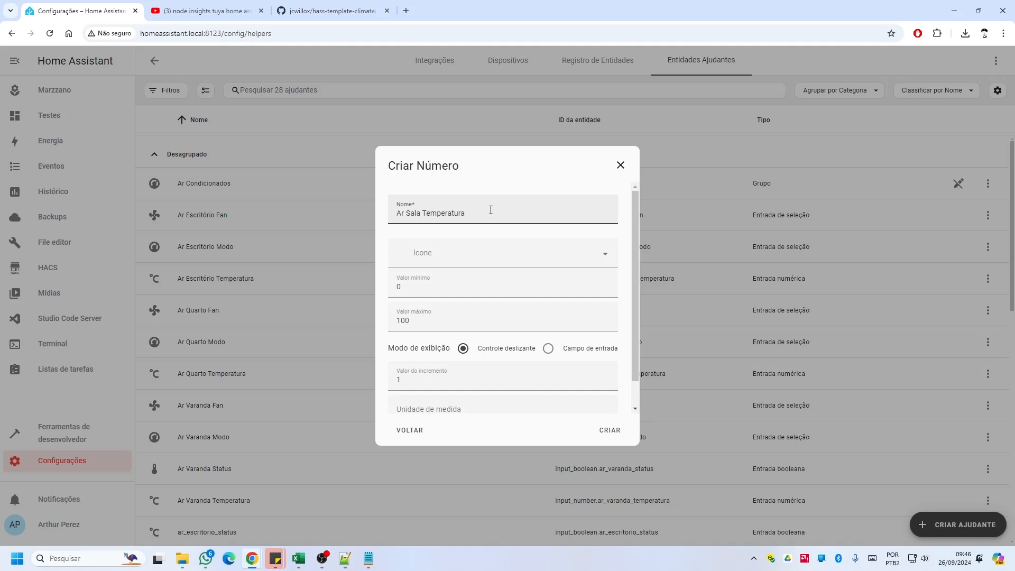
Step: Assign the number helper the mdi:temperature-celsius icon and the unit °C, and create it
scroll(458, 227, down, 1)
click(458, 227)
text(celsiu)
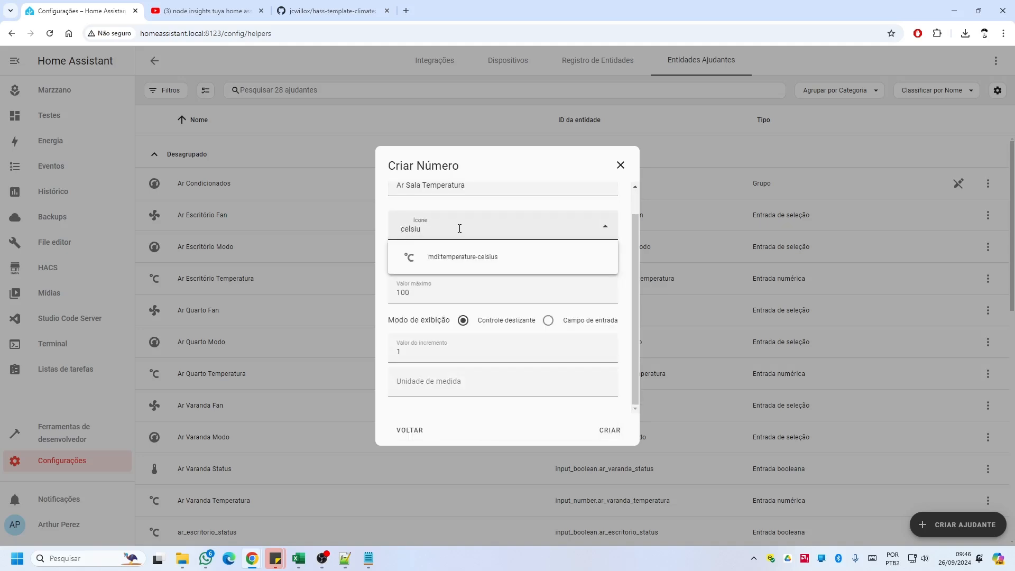
click(453, 256)
click(418, 387)
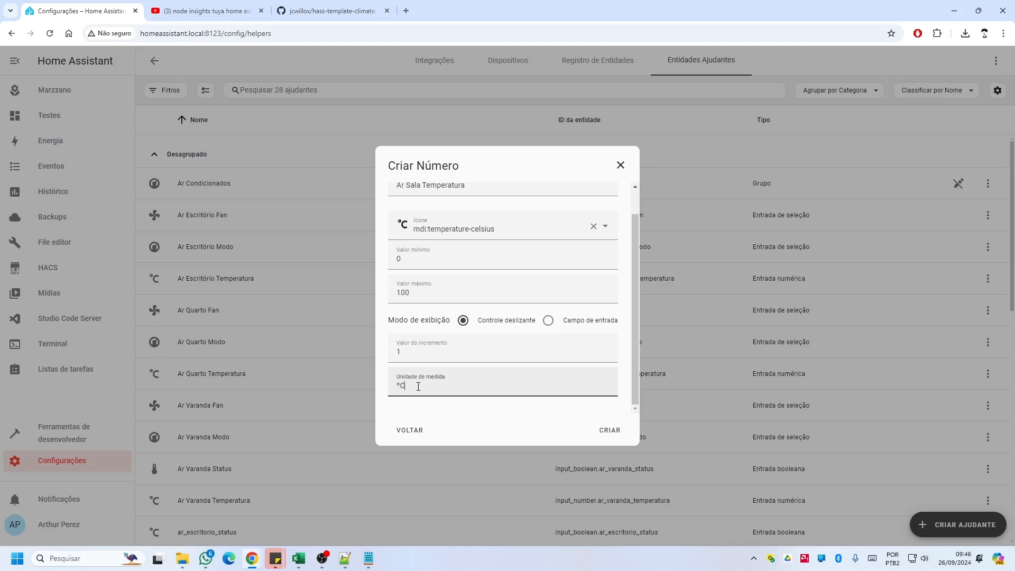
click(611, 430)
Step: Filter the helper list by "ar_sa" and start a selection helper named "Ar Sala Modo"
click(332, 89)
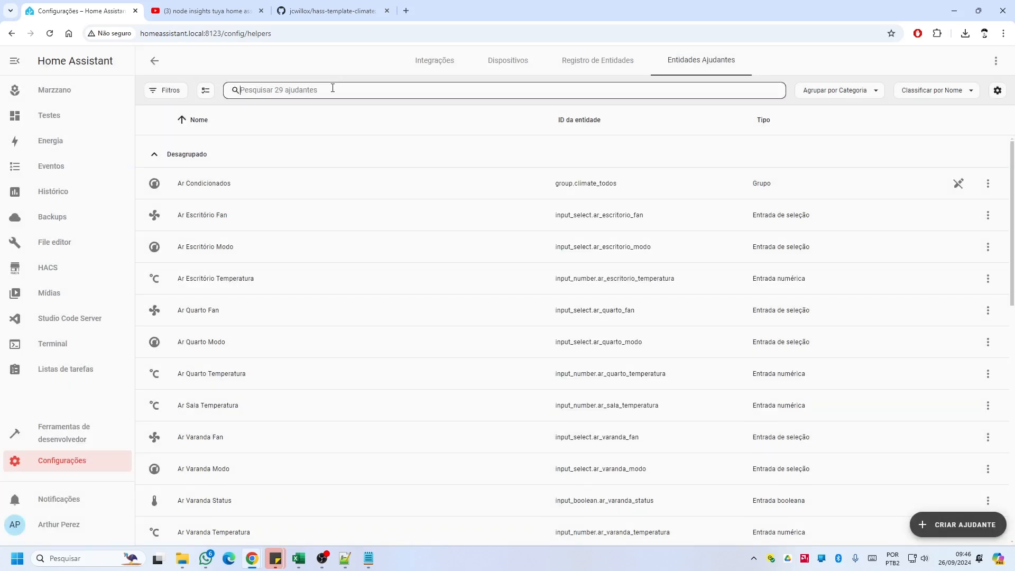
text(ar_sa)
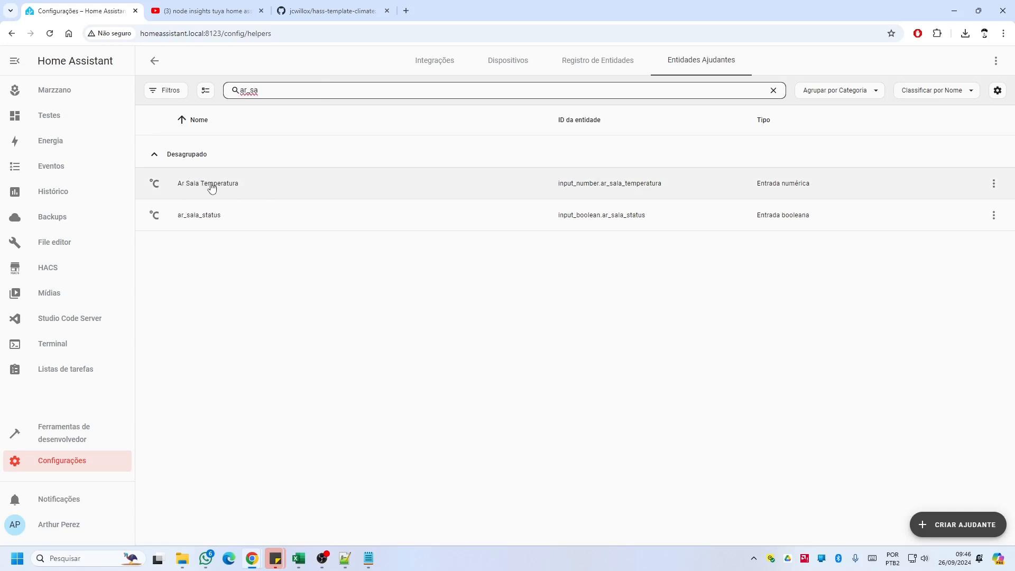
click(963, 520)
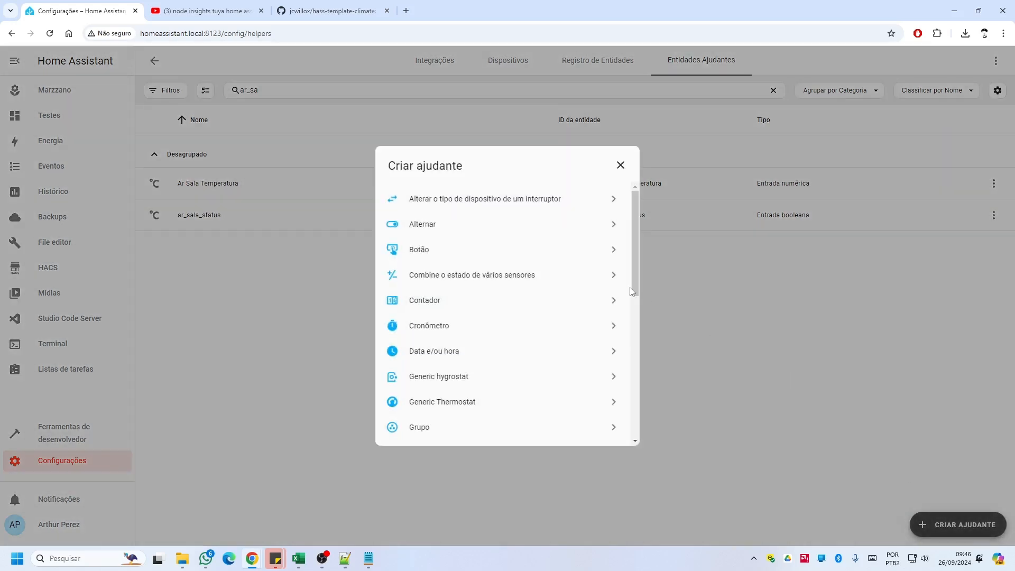
scroll(477, 293, down, 5)
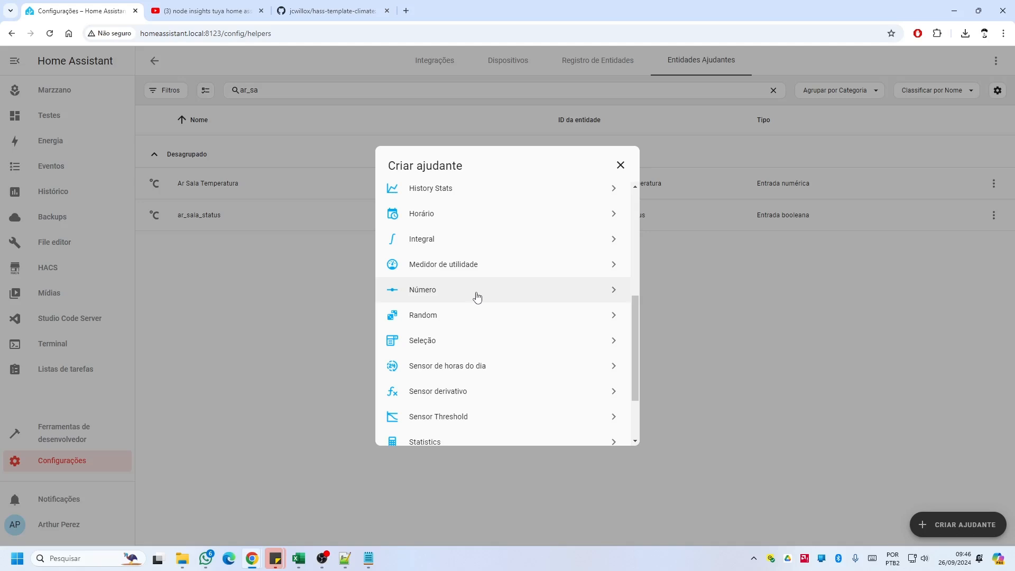
scroll(441, 294, down, 1)
click(445, 300)
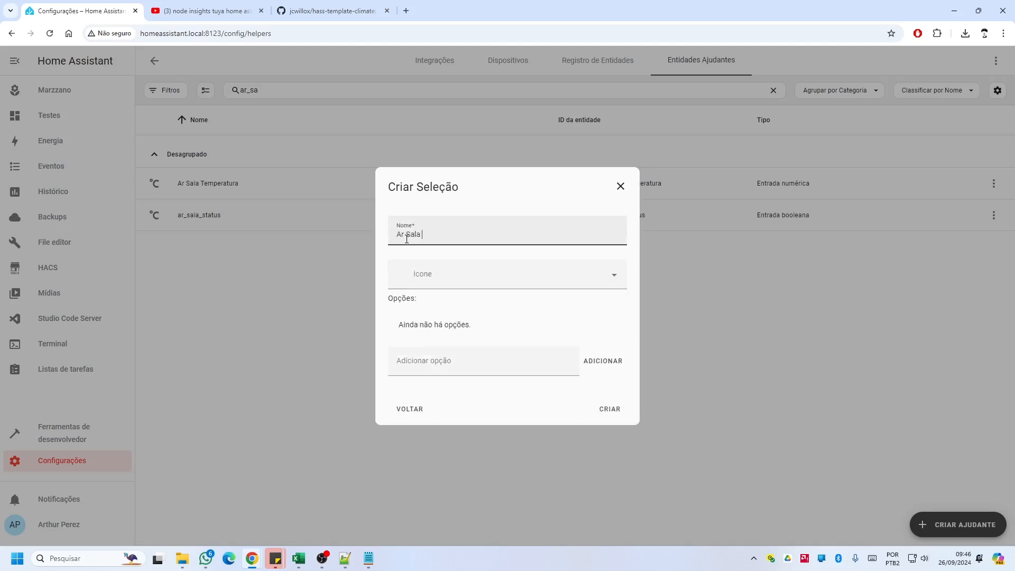
Step: Give the selection helper the mdi:home-thermometer icon and the options cool and off, and create it
click(421, 272)
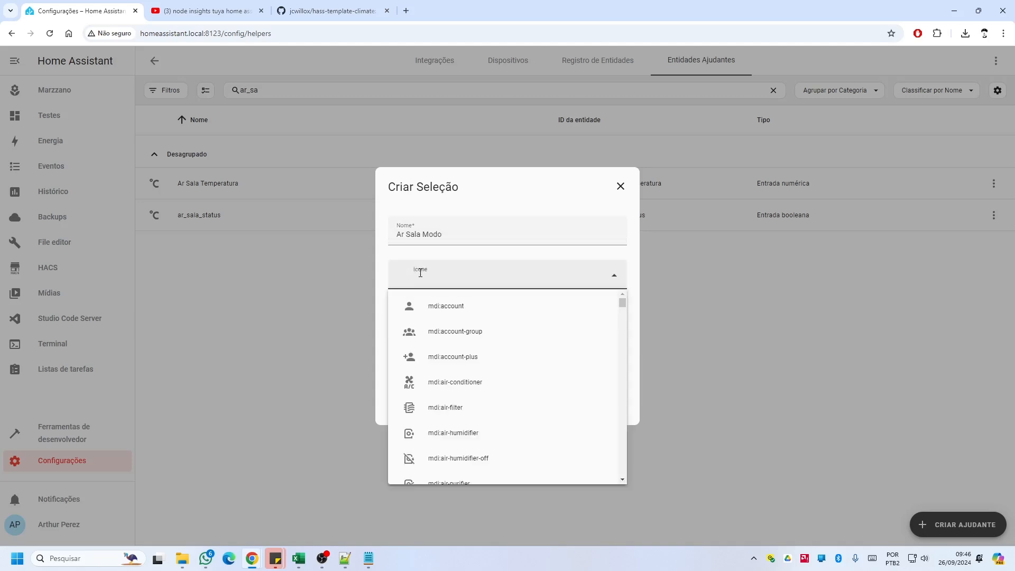
text(ther)
click(431, 303)
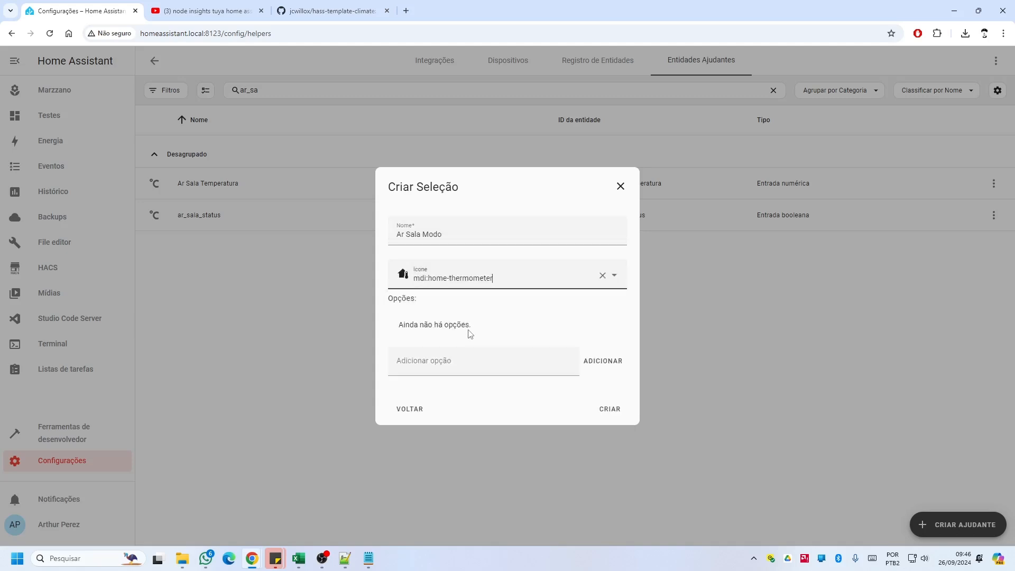
click(455, 360)
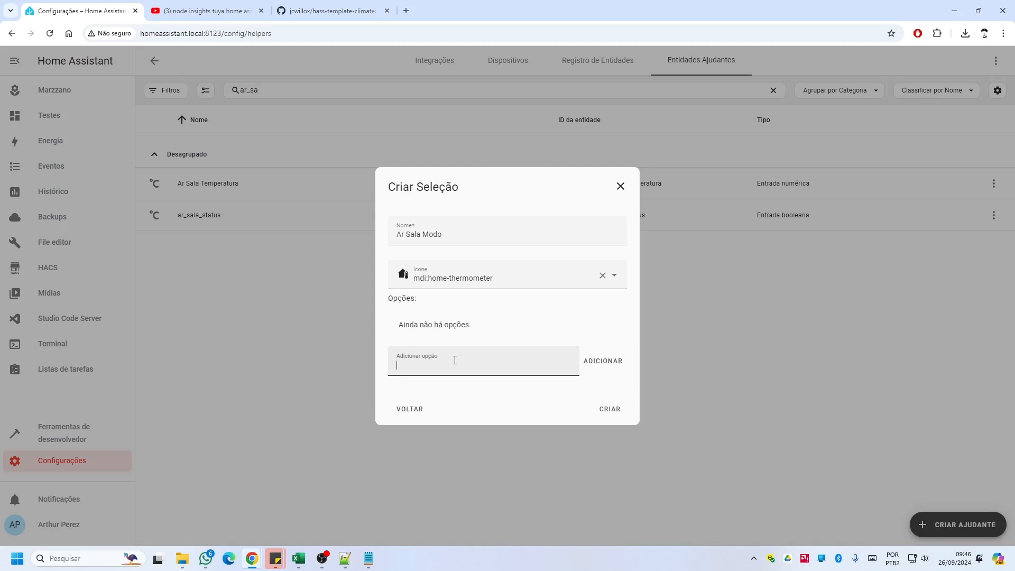
click(603, 362)
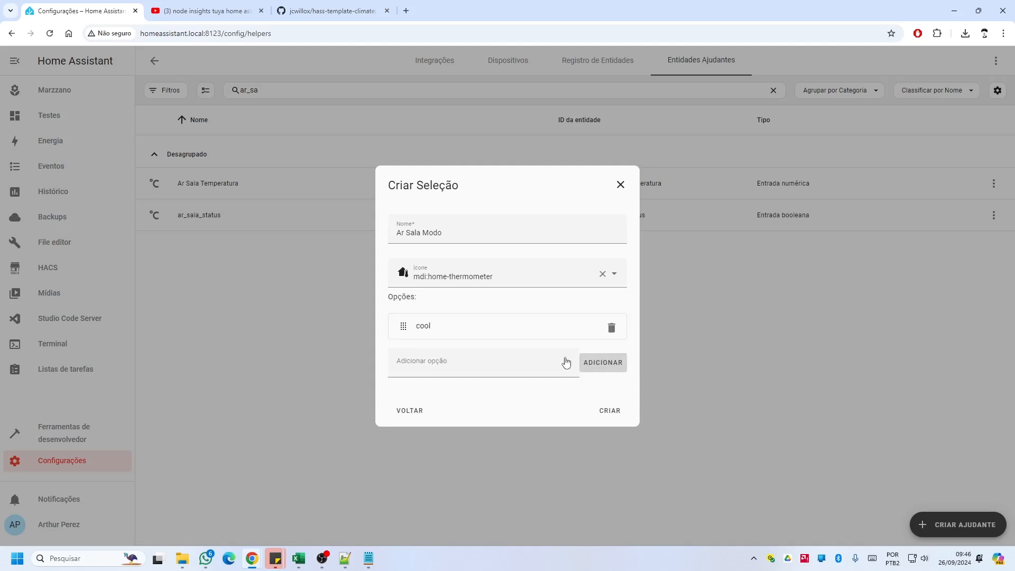
click(457, 363)
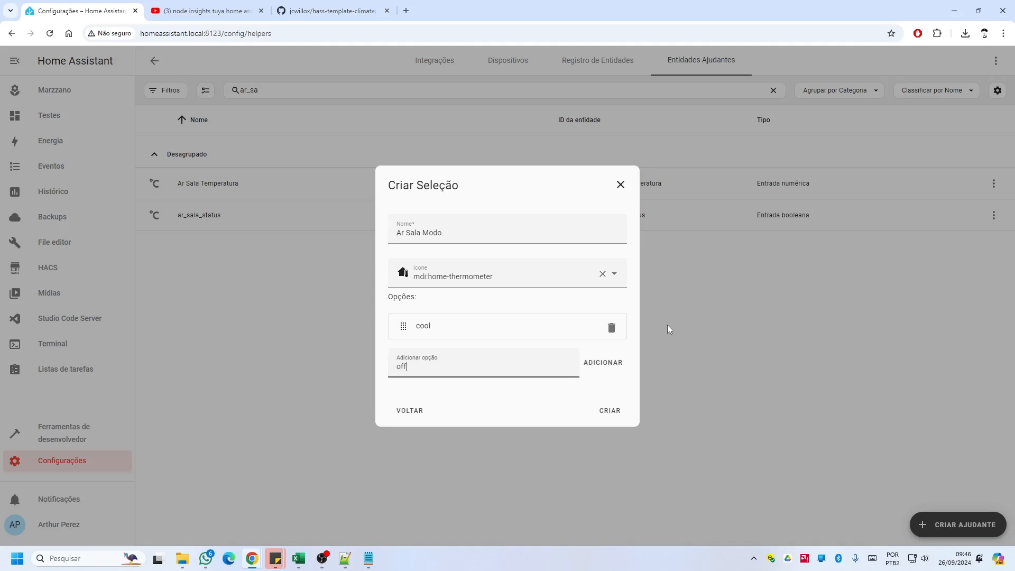
click(603, 363)
click(609, 425)
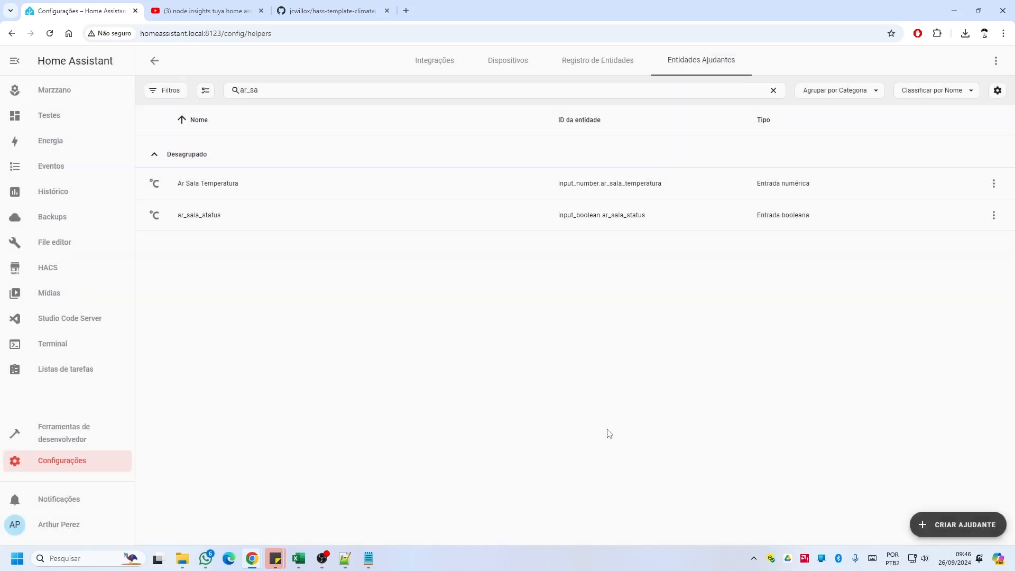
Step: Start another selection helper named "Ar Sala Fan" with the mdi:fan icon
click(958, 525)
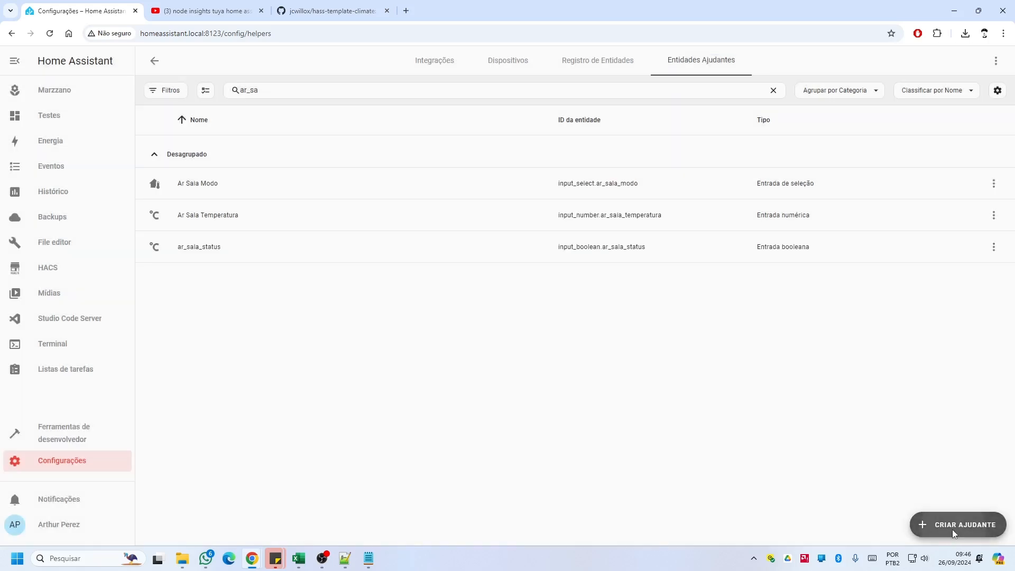
scroll(474, 252, down, 4)
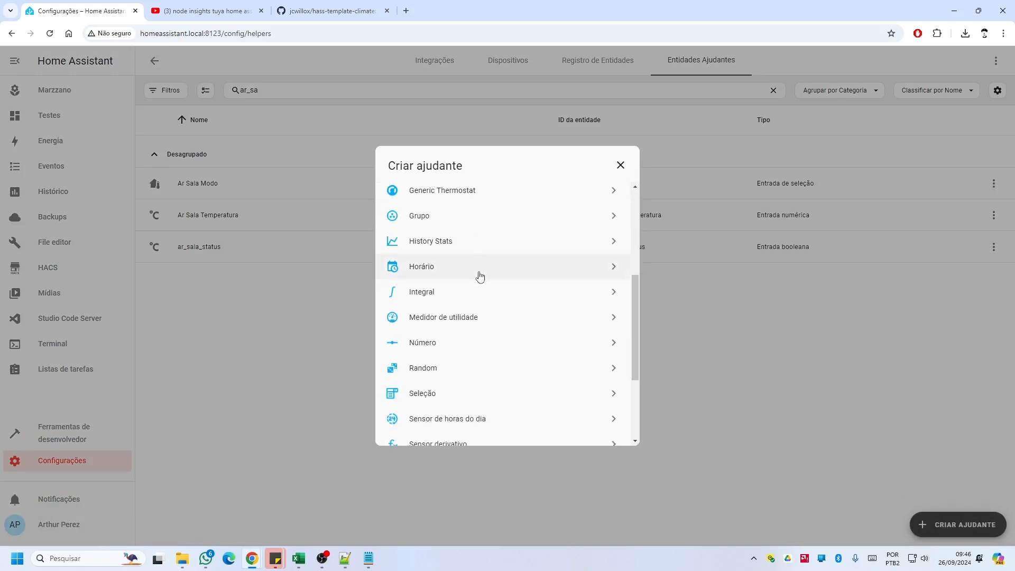
click(435, 392)
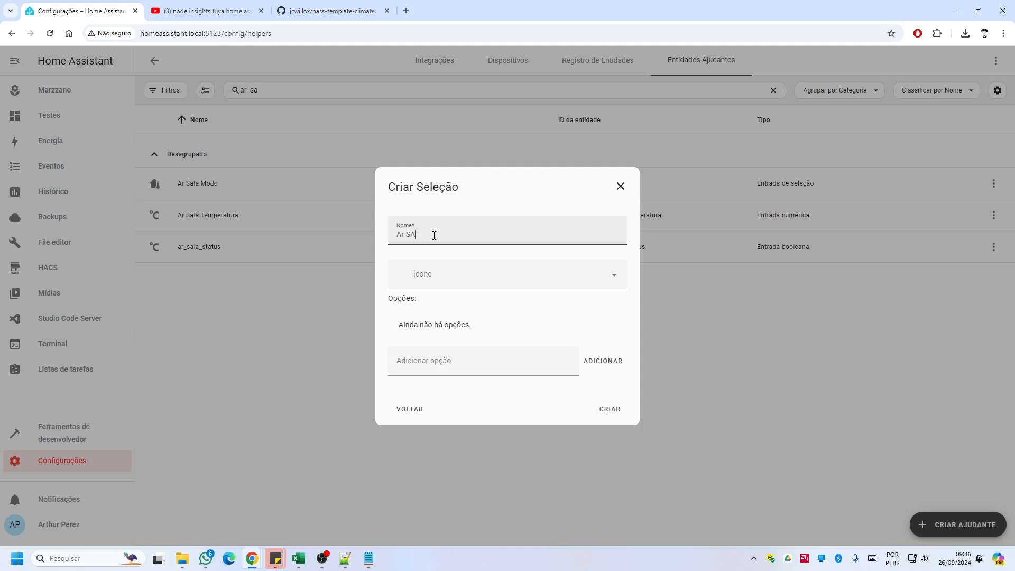
text(Fan)
click(431, 265)
text(fan)
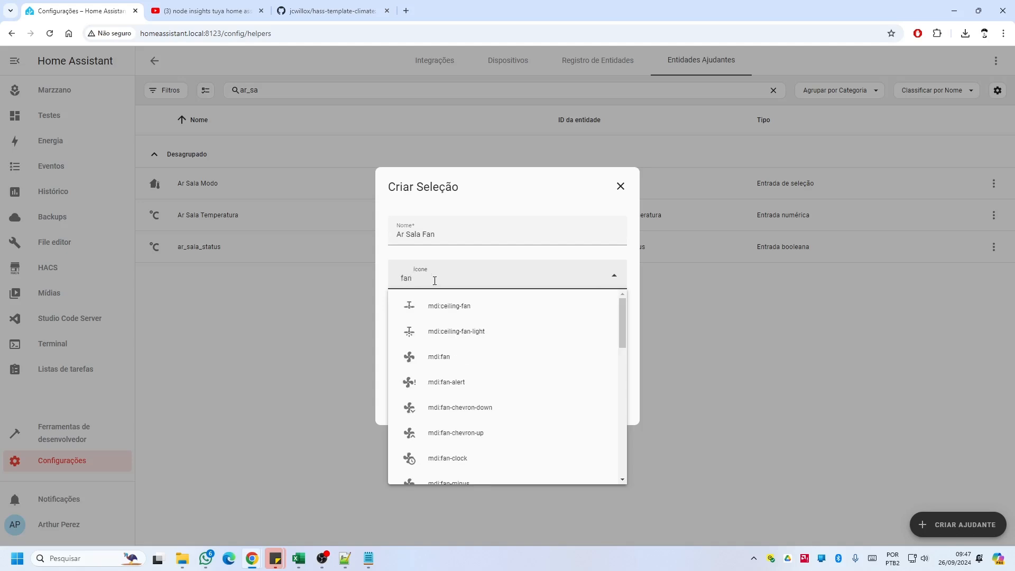
click(439, 355)
Step: Add the options auto, low, medium and high to the fan selection helper and create it
click(446, 364)
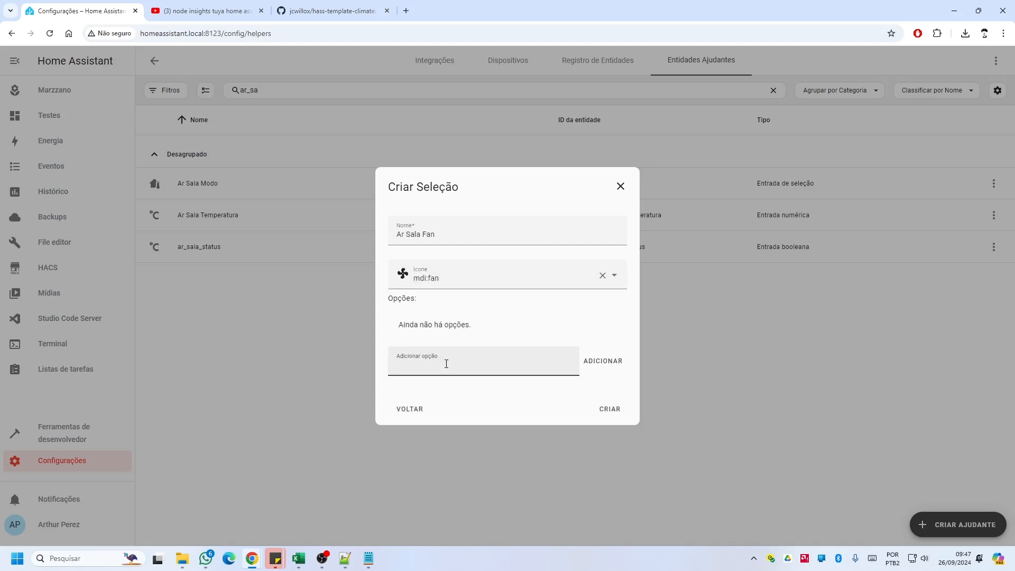
text(autio)
click(602, 361)
click(486, 370)
text(low)
click(595, 363)
click(488, 375)
text(medium)
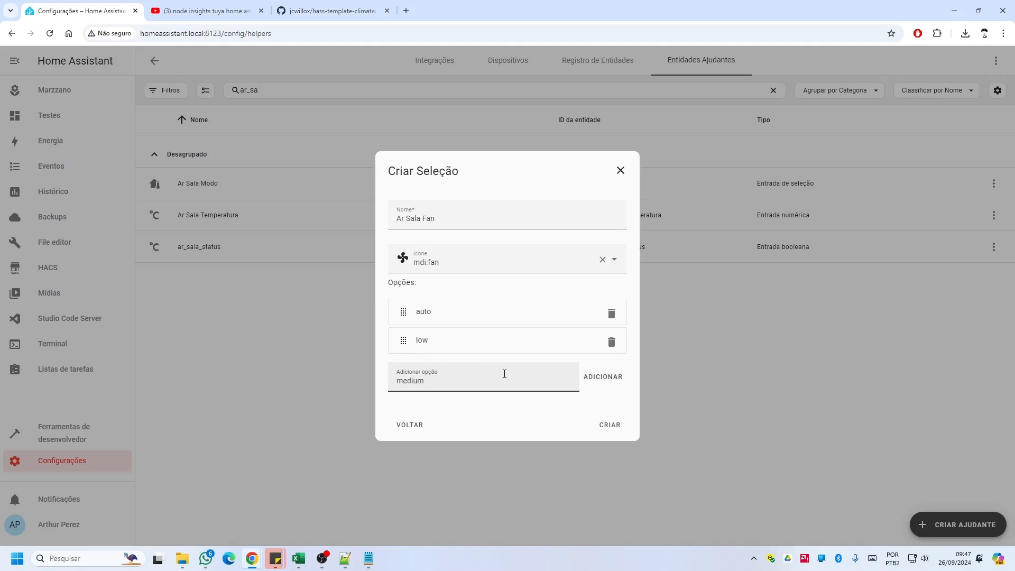
click(597, 385)
click(455, 394)
text(high)
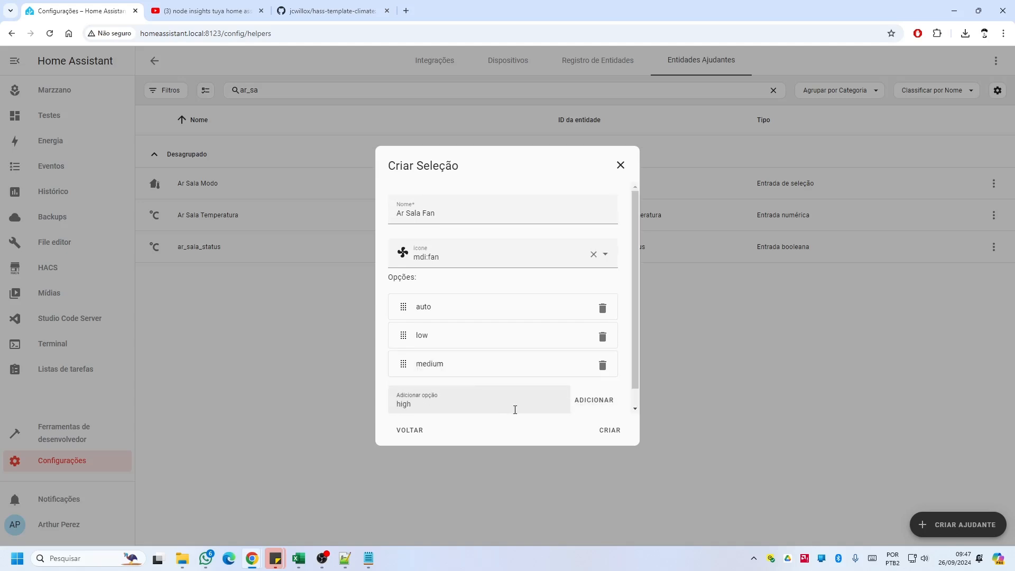
click(594, 400)
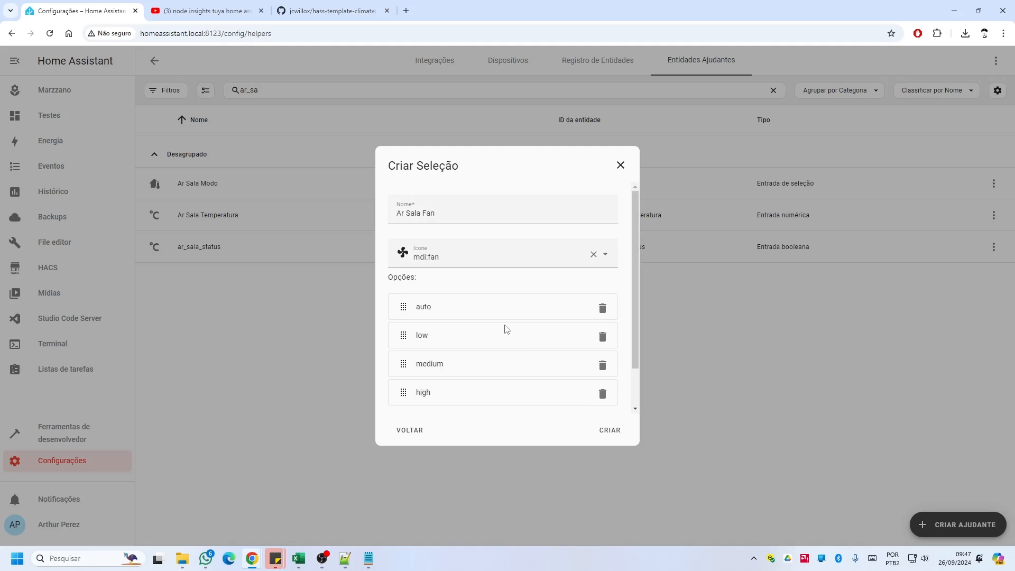
click(610, 432)
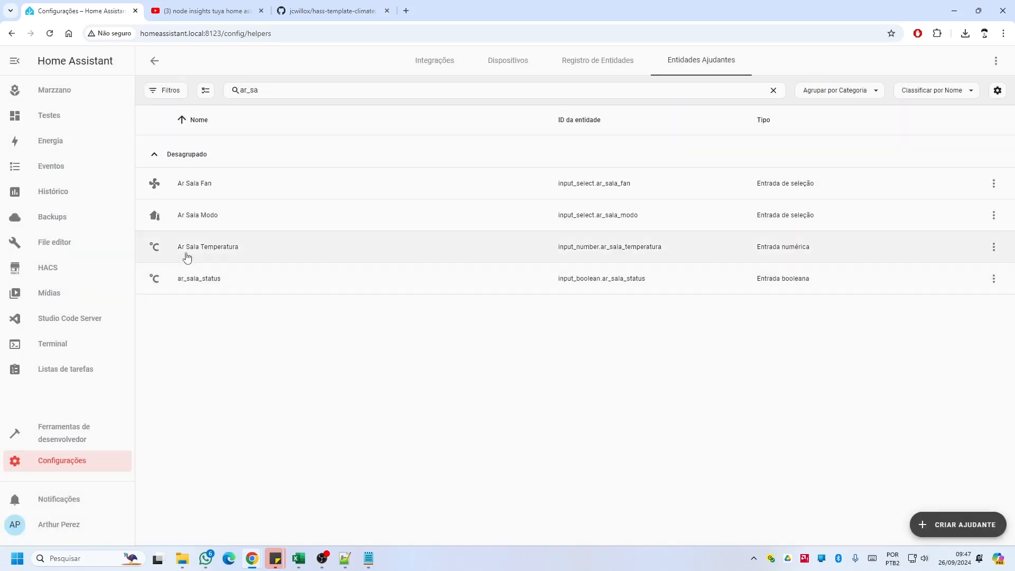
Step: Review the available options and controls of the Ar Sala Fan, Ar Sala Modo and Ar Sala Temperatura helpers
click(160, 190)
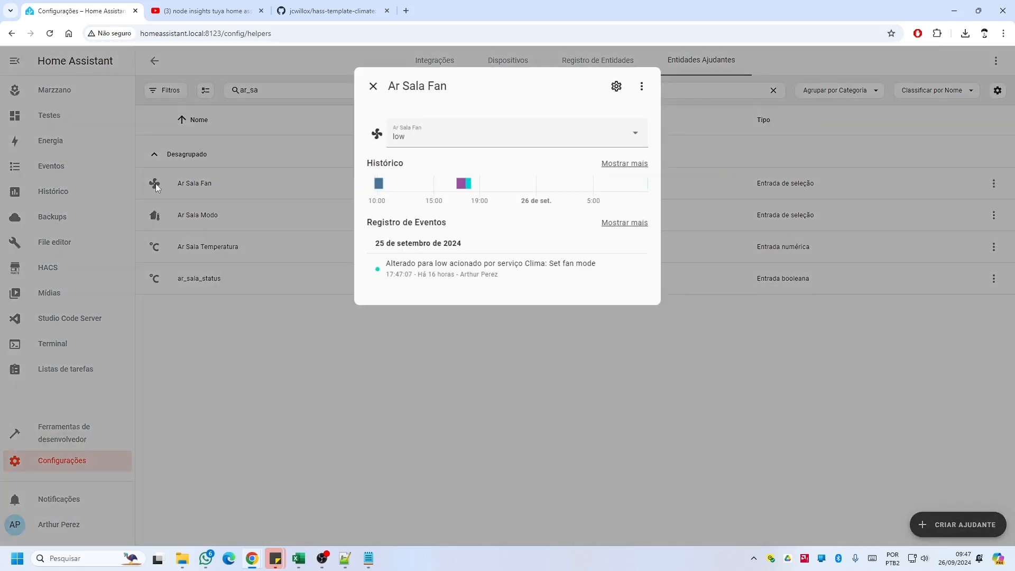
click(418, 134)
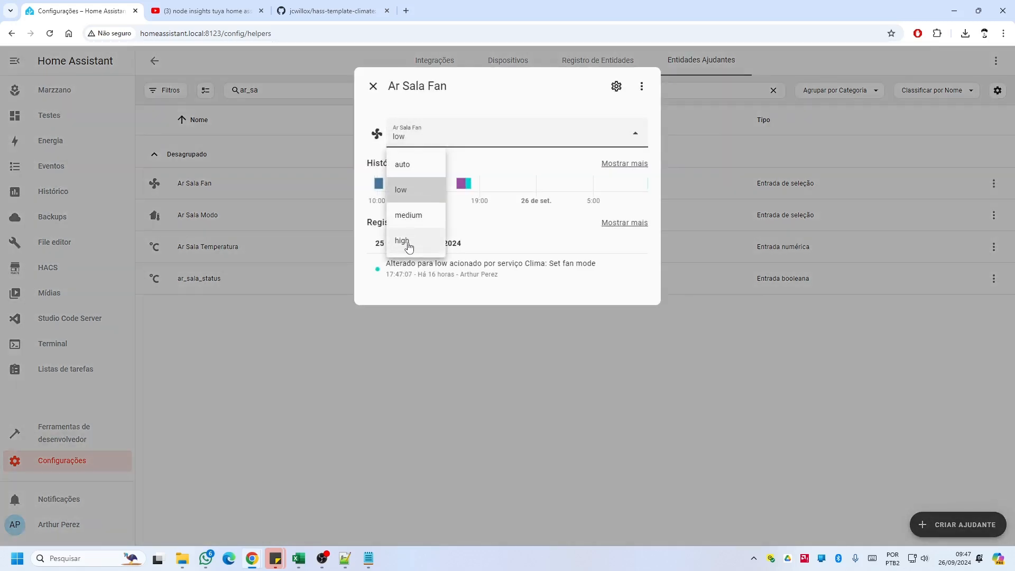
click(373, 85)
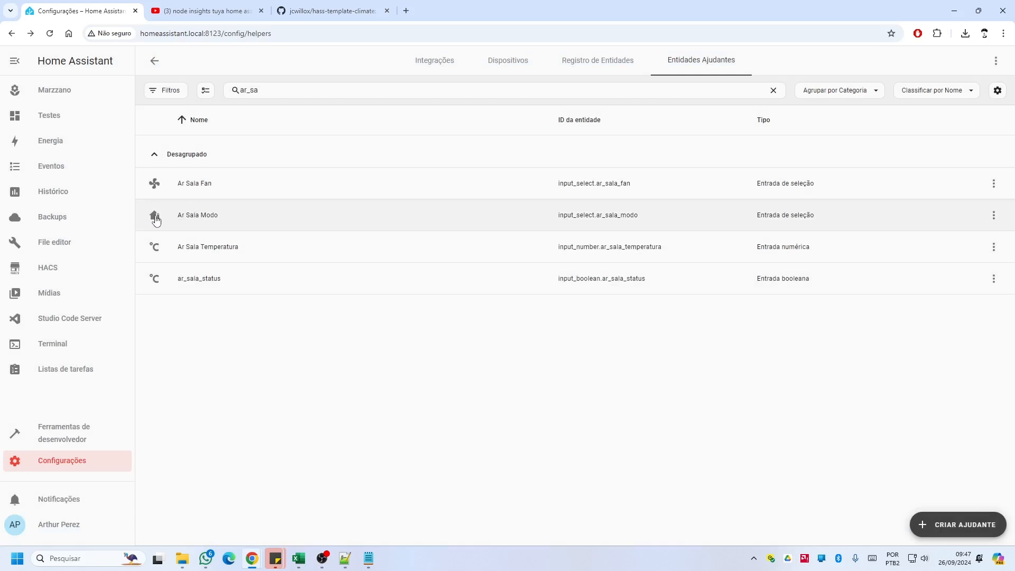
click(161, 225)
click(428, 136)
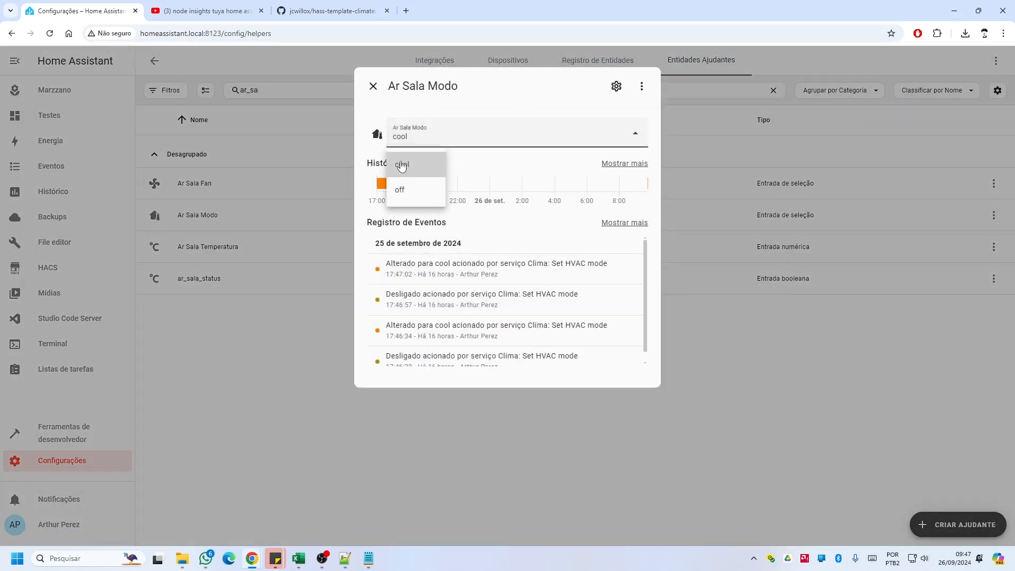
click(374, 85)
click(160, 252)
mouse_move(545, 130)
mouse_down()
mouse_move(528, 134)
mouse_move(607, 138)
mouse_move(550, 136)
mouse_up()
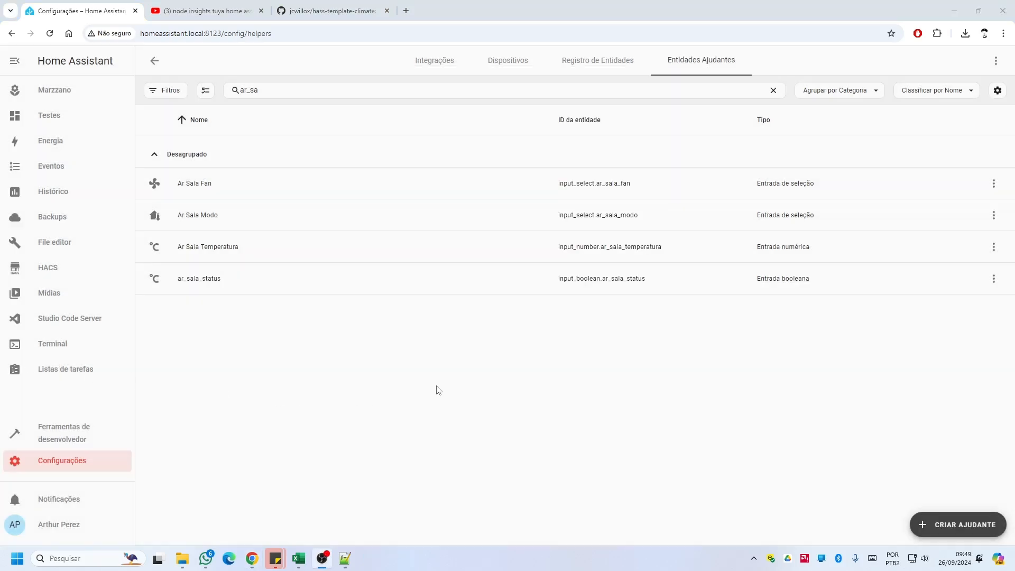
Step: Open Studio Code Server and place the cursor on the empty line below the "# Ar Sala" comment in climate.yaml
click(72, 325)
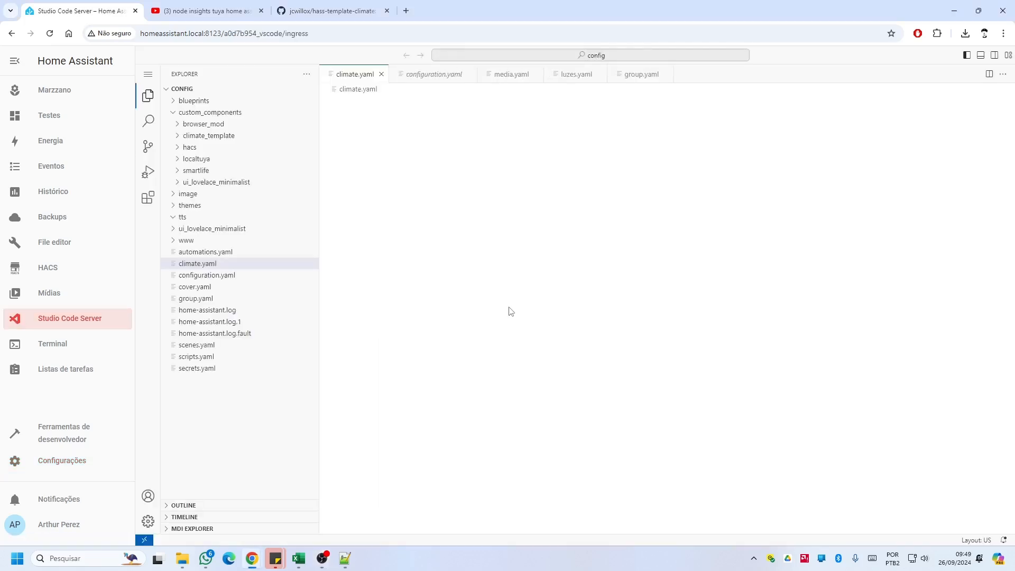
click(349, 140)
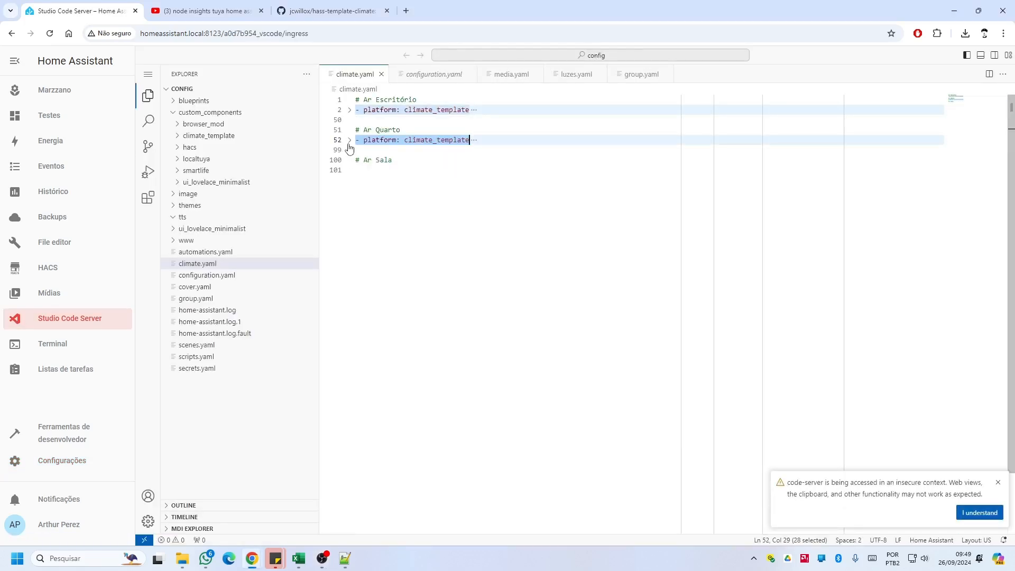
click(369, 167)
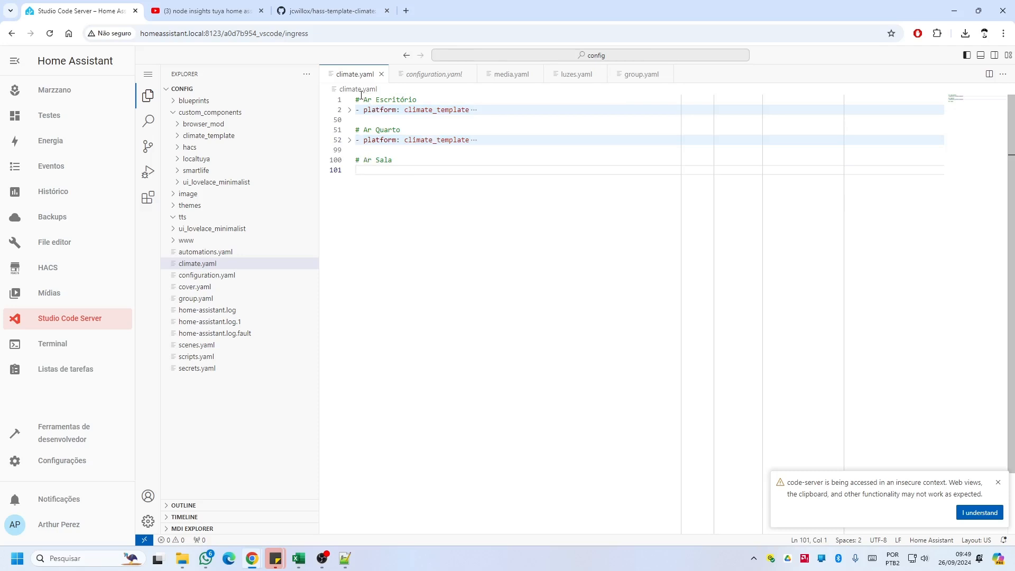
Step: Open configuration.yaml and examine the line that includes climate.yaml
click(209, 275)
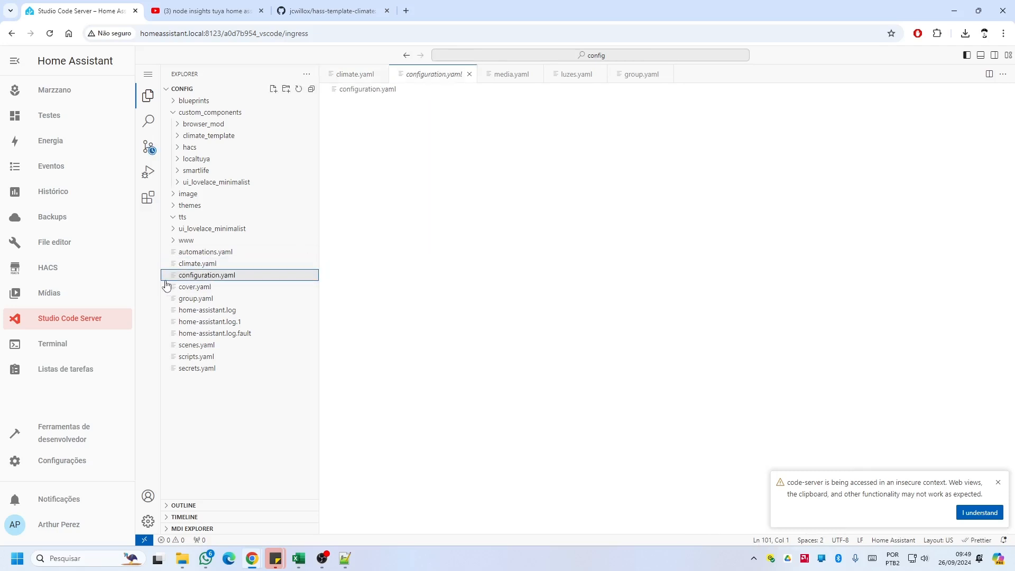
drag(358, 211, 481, 210)
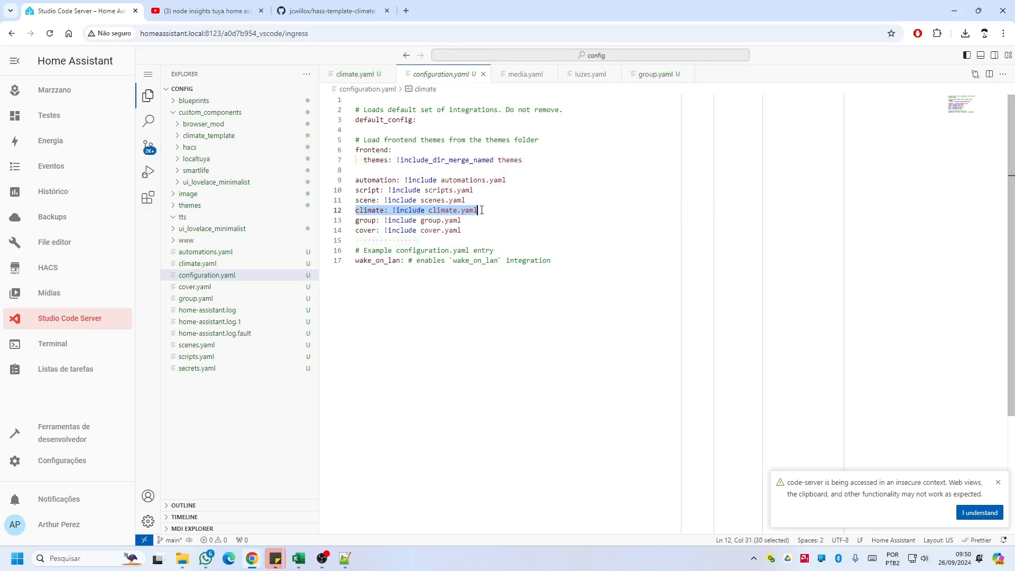
click(481, 210)
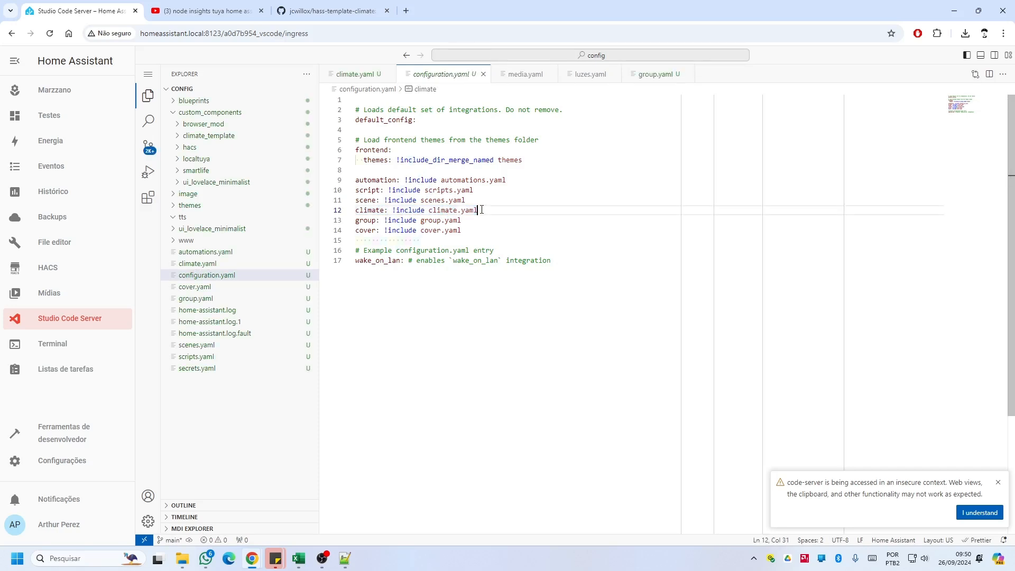
click(375, 210)
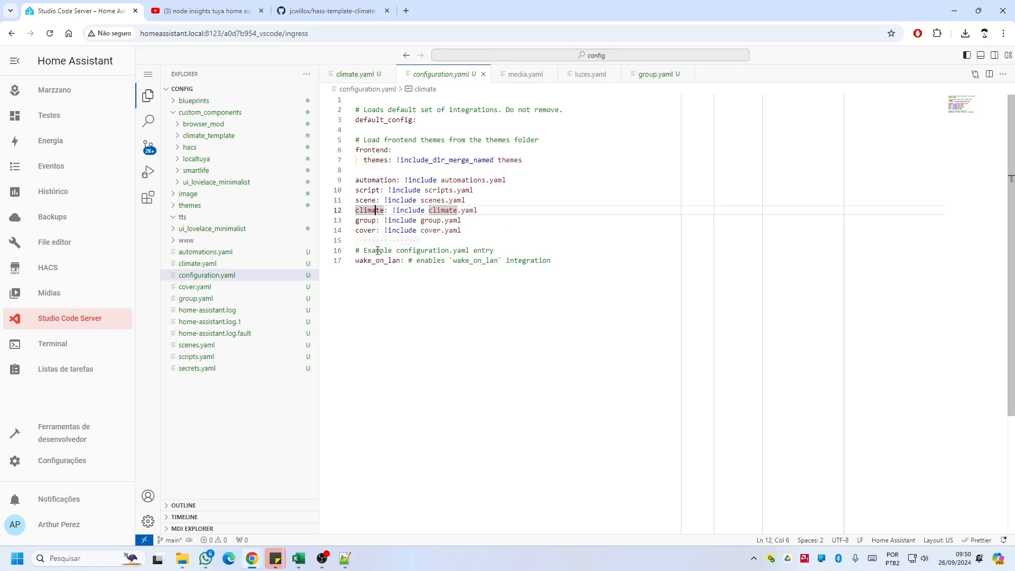
Step: Try to create a new file named climate.yaml in the config folder
click(206, 264)
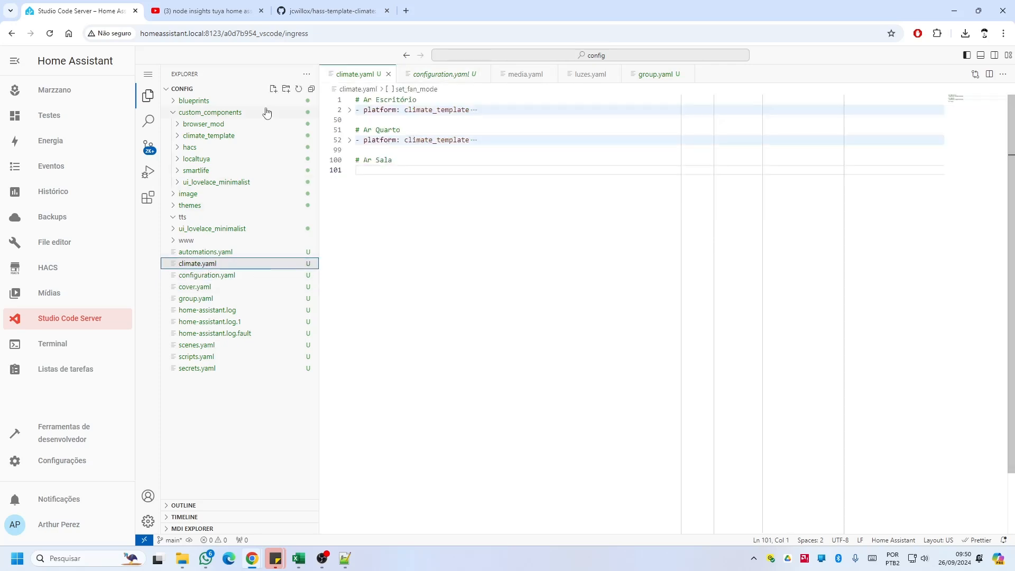
click(273, 89)
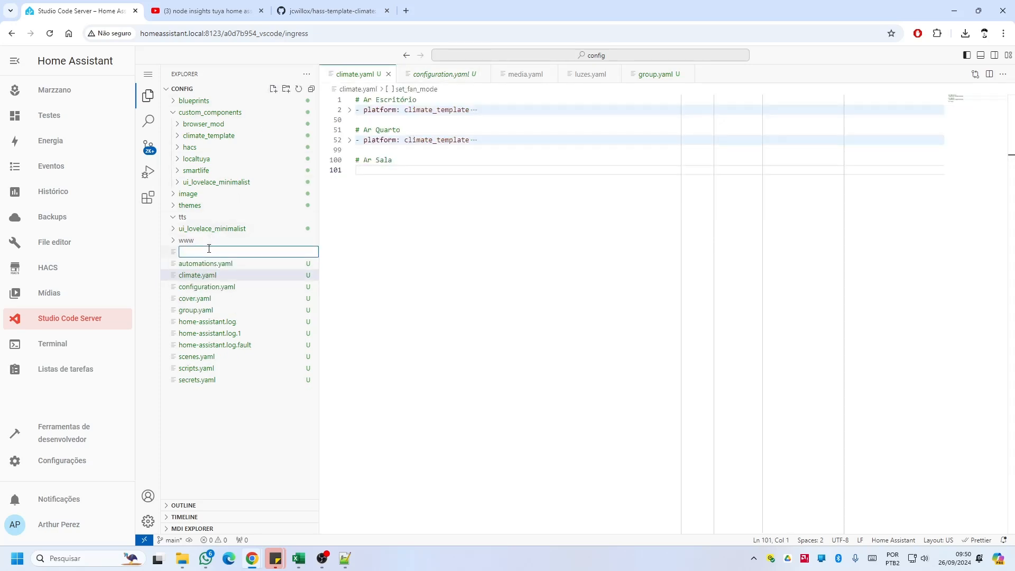
text(CLIMATE)
key(BackSpace)
key(BackSpace)
key(BackSpace)
key(BackSpace)
key(BackSpace)
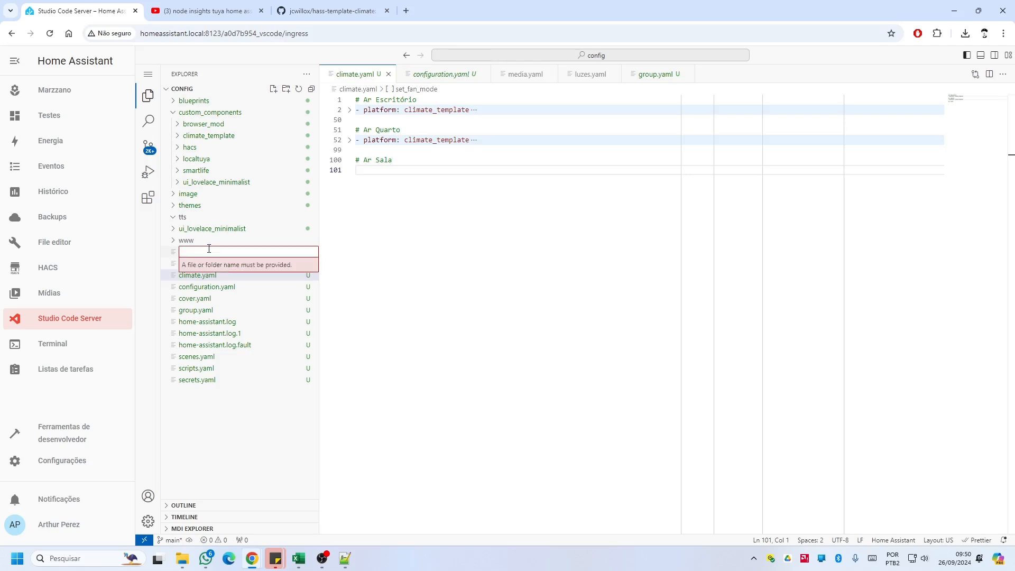
text(climate.yaml)
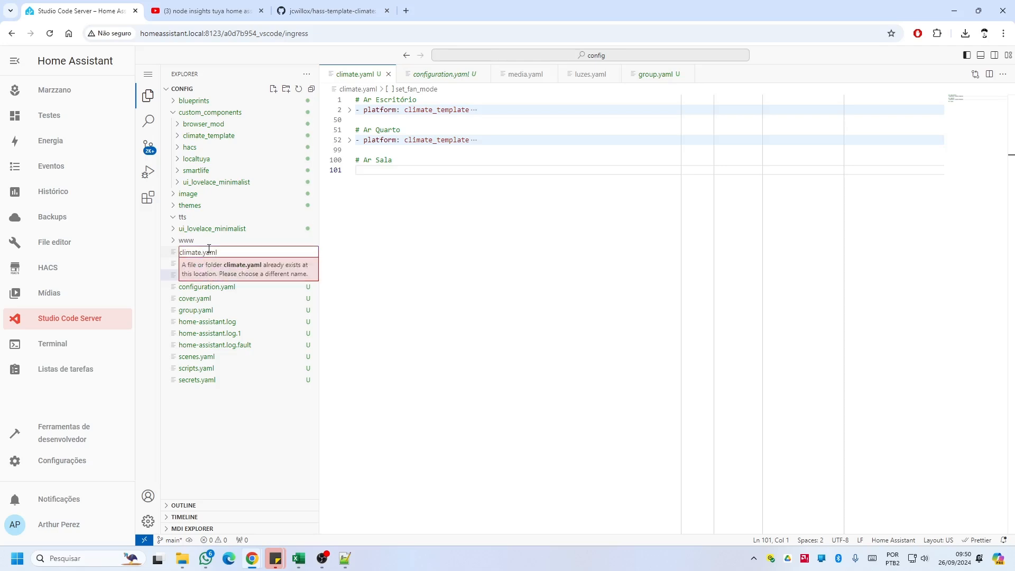
key(ctrl+a)
key(BackSpace)
click(202, 284)
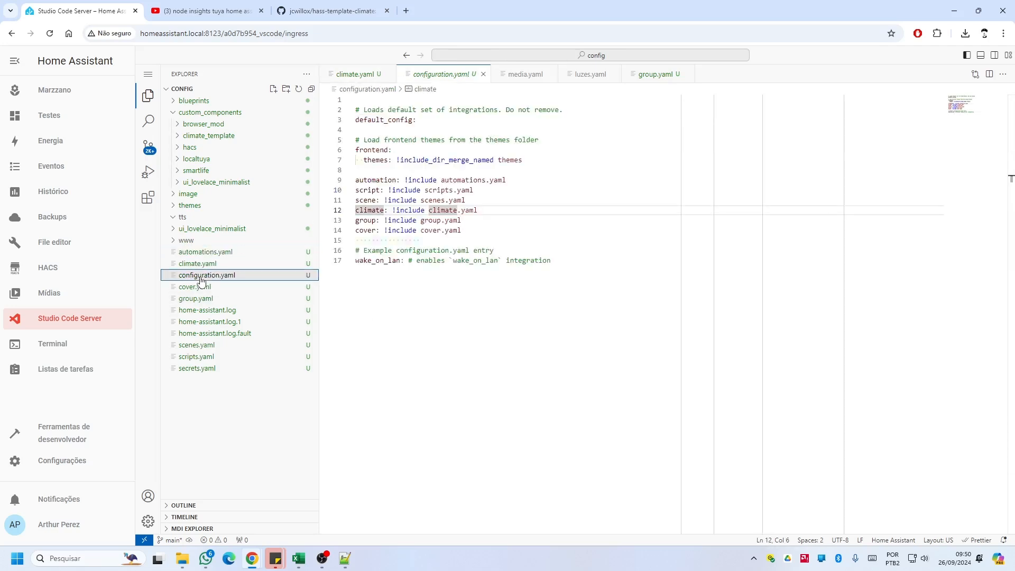
Step: Return to climate.yaml and place the cursor on the empty line below the "# Ar Sala" comment
click(231, 264)
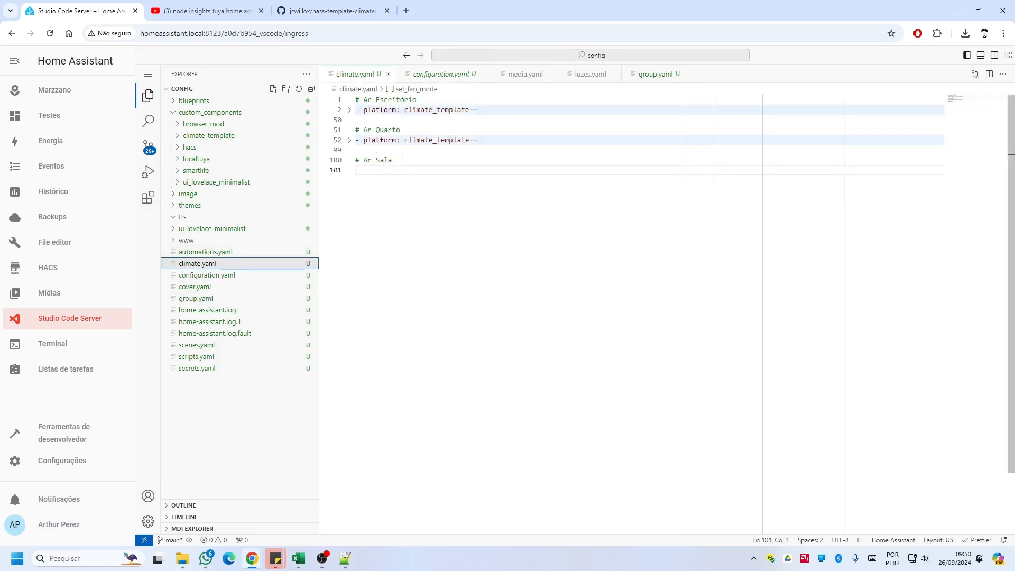
click(368, 168)
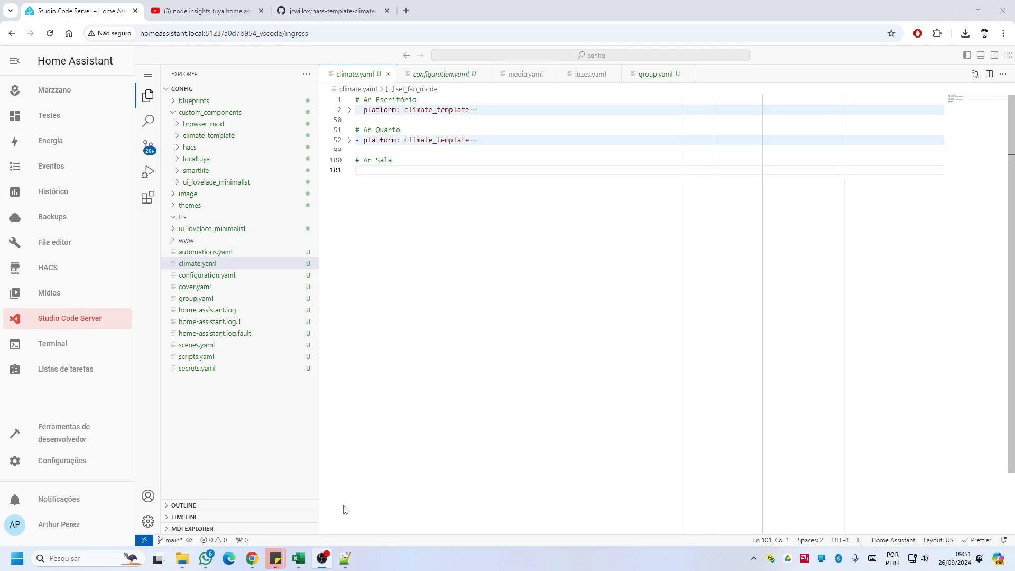
Step: Switch to the climate template in Notepad++ and examine its *LOCAL* and *local* placeholders, name, unique_id and modes
click(348, 557)
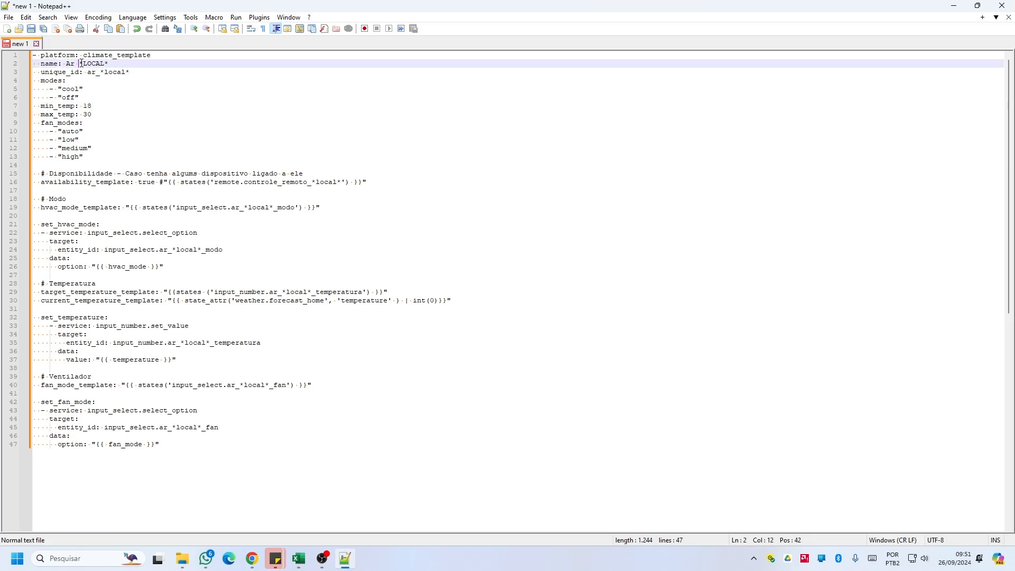
drag(110, 64, 67, 64)
click(103, 64)
drag(100, 73, 130, 73)
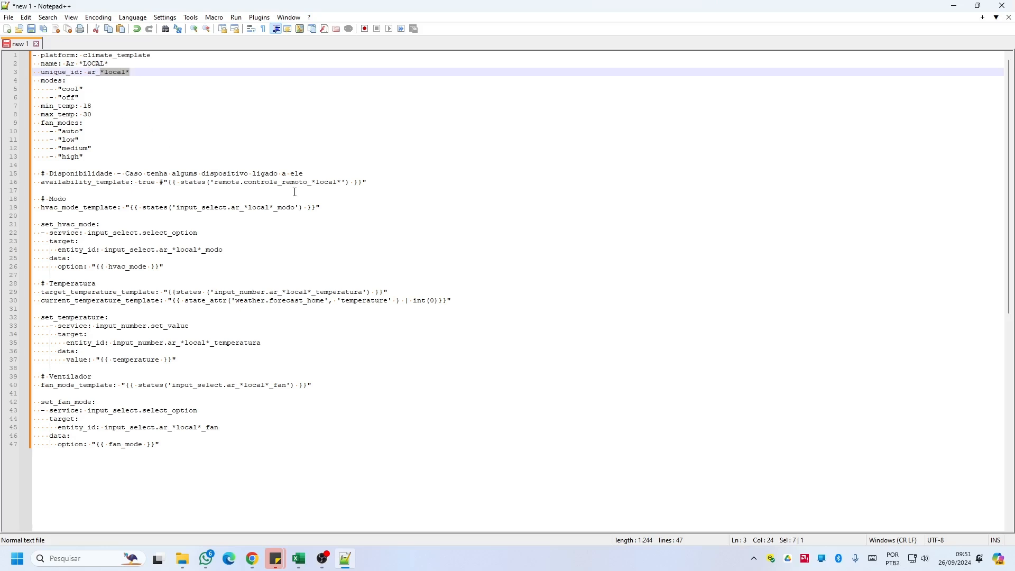
drag(312, 184, 338, 182)
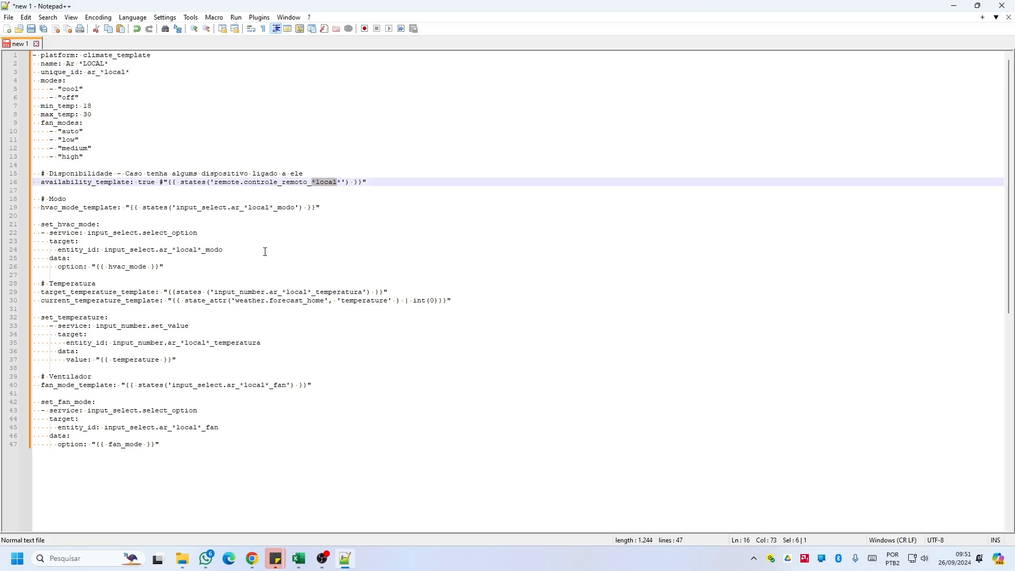
click(318, 139)
click(195, 98)
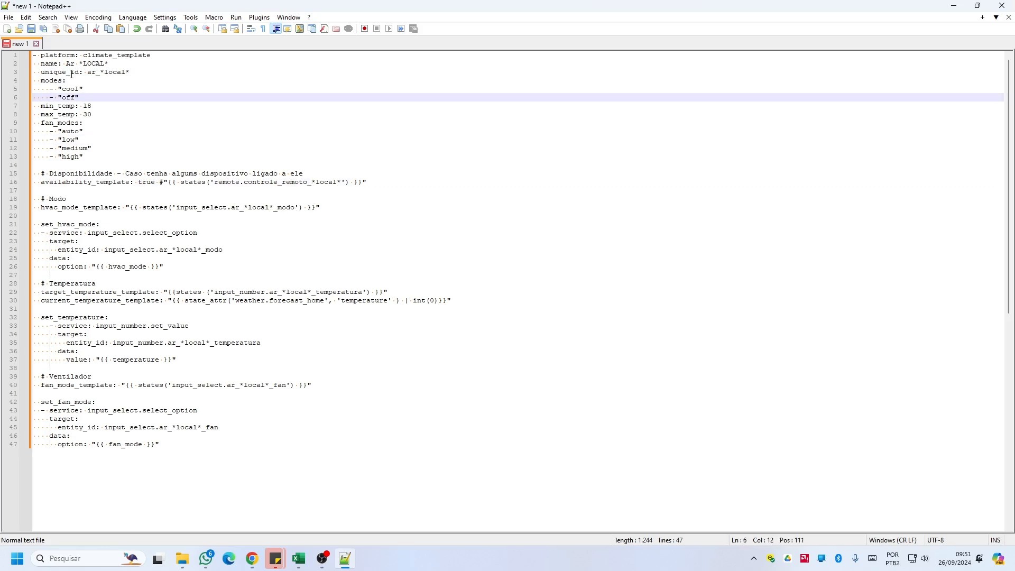
drag(45, 64, 148, 84)
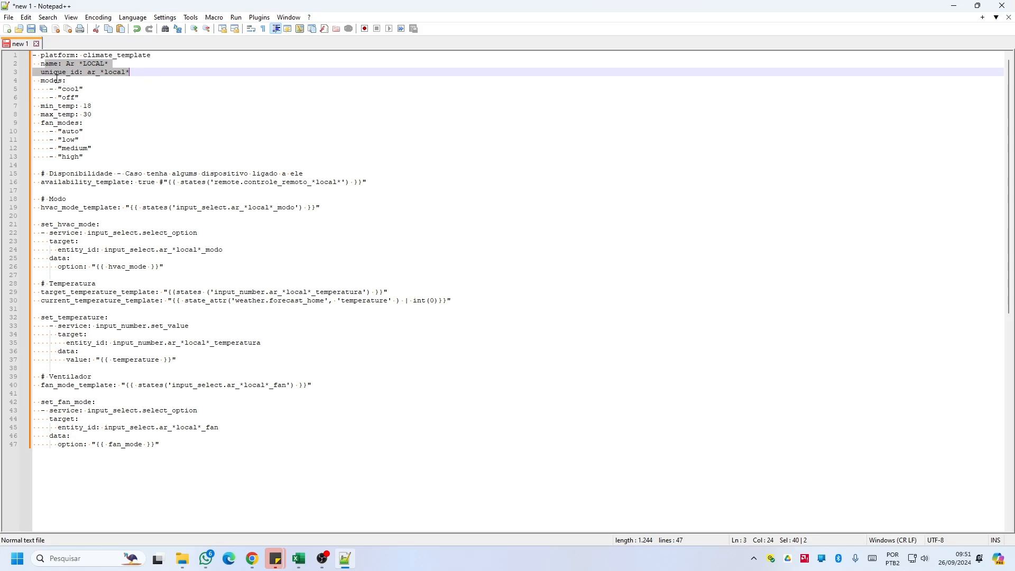
click(80, 90)
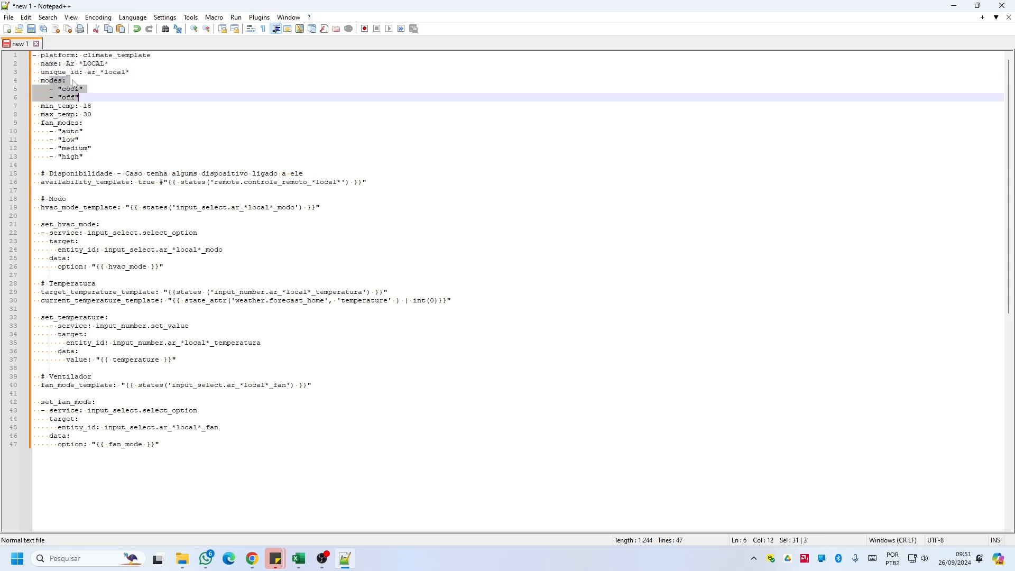
Step: Try to add another entry above "cool" in the template's modes list
click(78, 78)
key(Return)
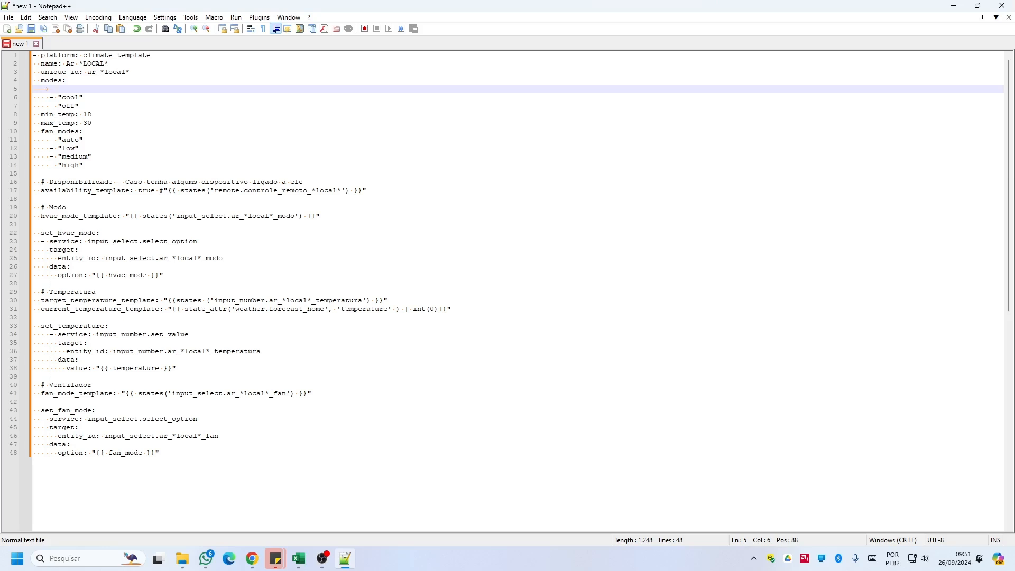
text(- "heate)
key(BackSpace)
key(BackSpace)
key(BackSpace)
key(BackSpace)
key(BackSpace)
key(BackSpace)
key(BackSpace)
key(BackSpace)
key(BackSpace)
key(BackSpace)
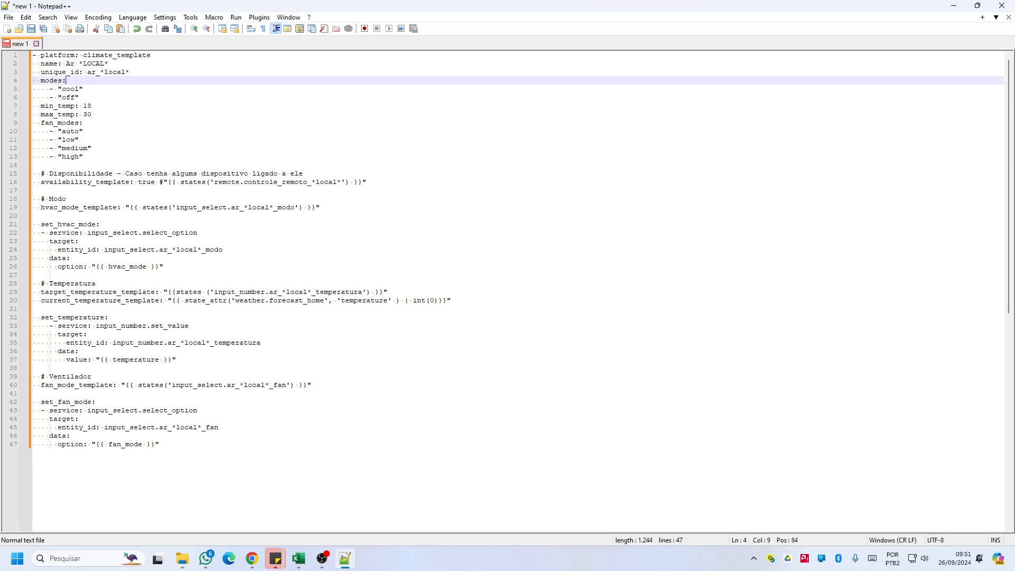
Step: Examine the template's minimum and maximum temperatures, fan modes and availability section
key(Down)
key(Down)
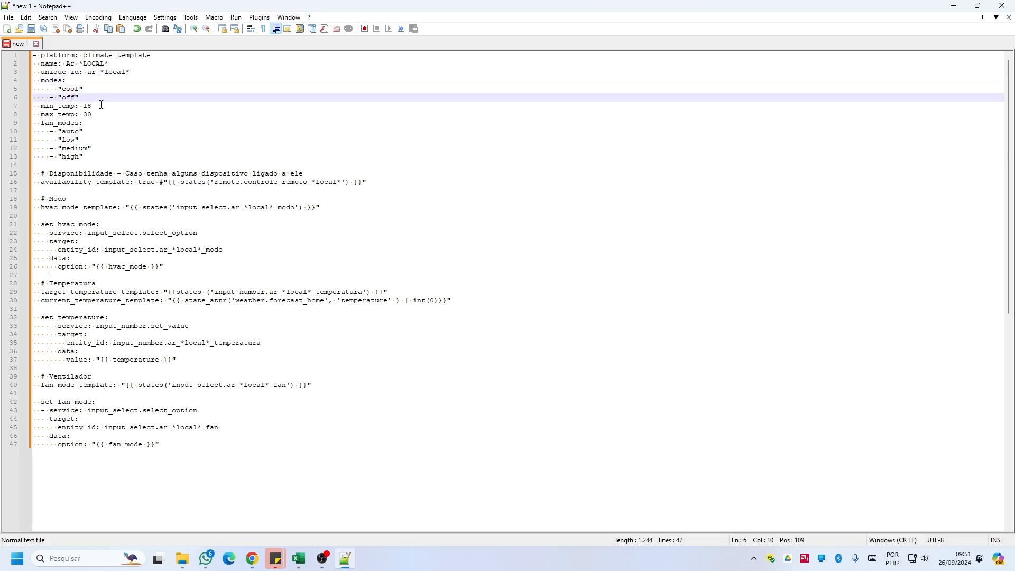
click(90, 107)
drag(84, 114, 95, 112)
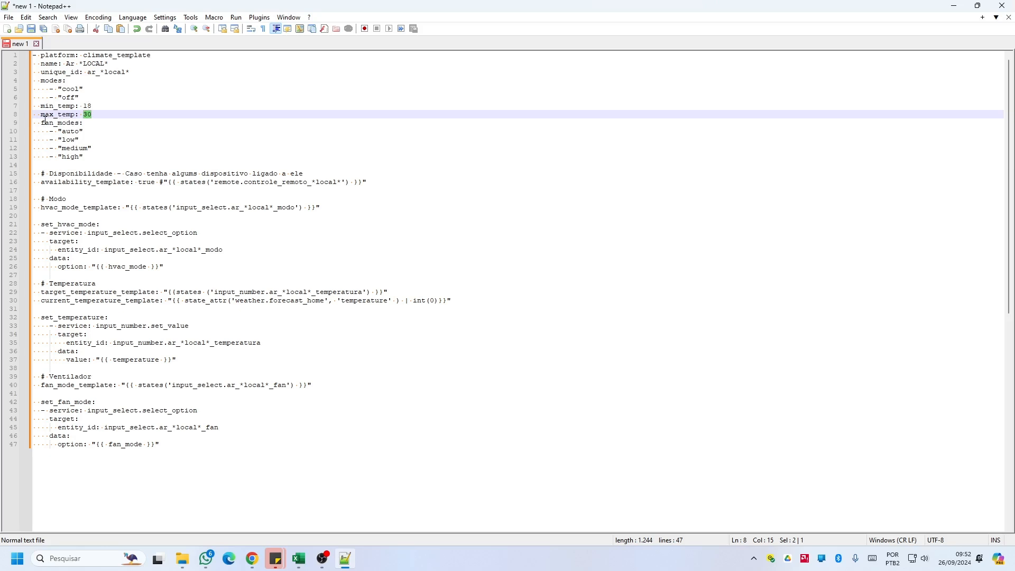
drag(34, 123, 101, 157)
click(129, 157)
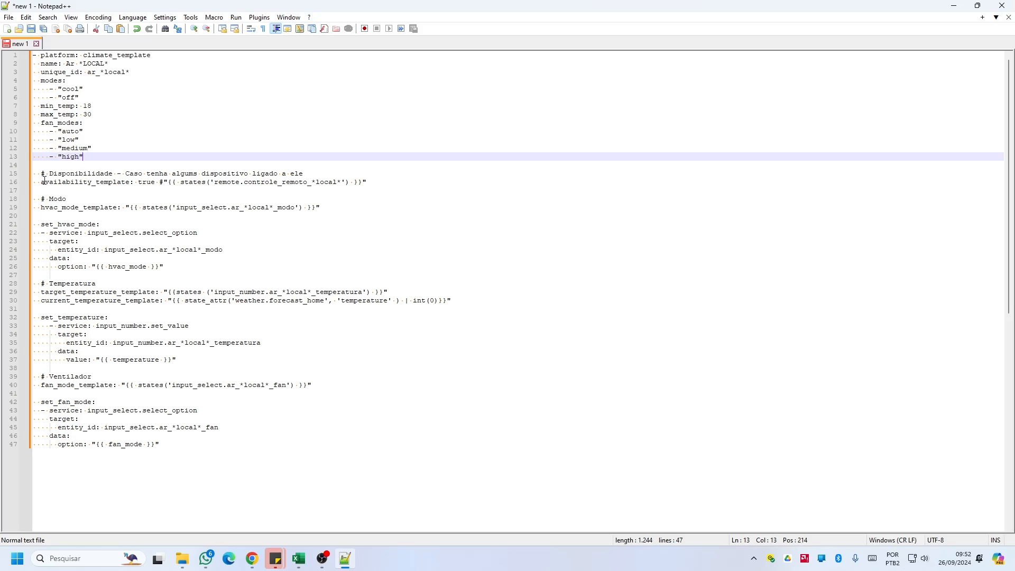
drag(42, 181, 143, 186)
drag(51, 171, 384, 187)
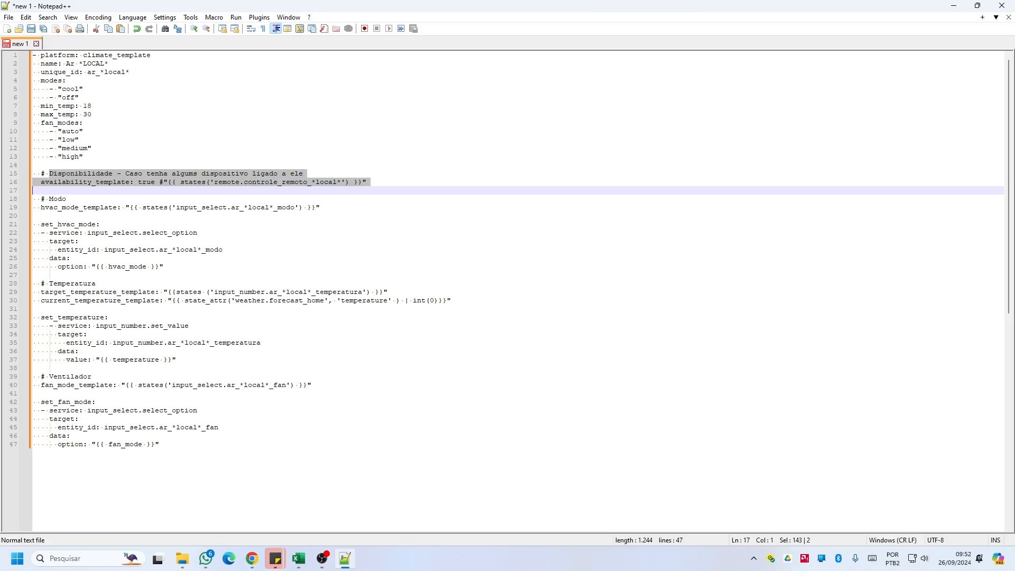
Step: Examine the Modo, Temperatura and Ventilador sections of the template
drag(44, 197, 326, 208)
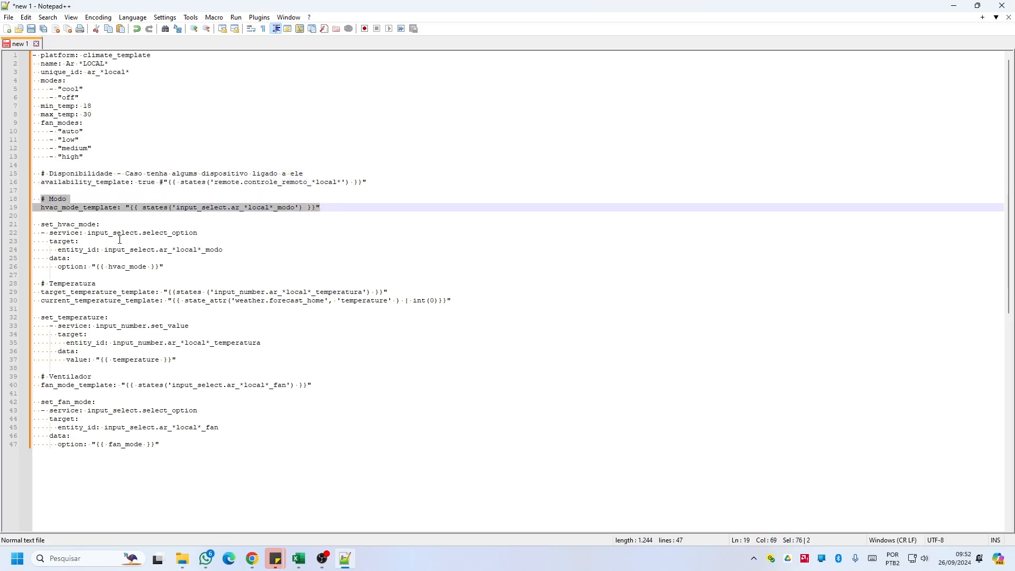
drag(43, 284, 422, 306)
drag(42, 376, 267, 385)
click(177, 379)
click(186, 384)
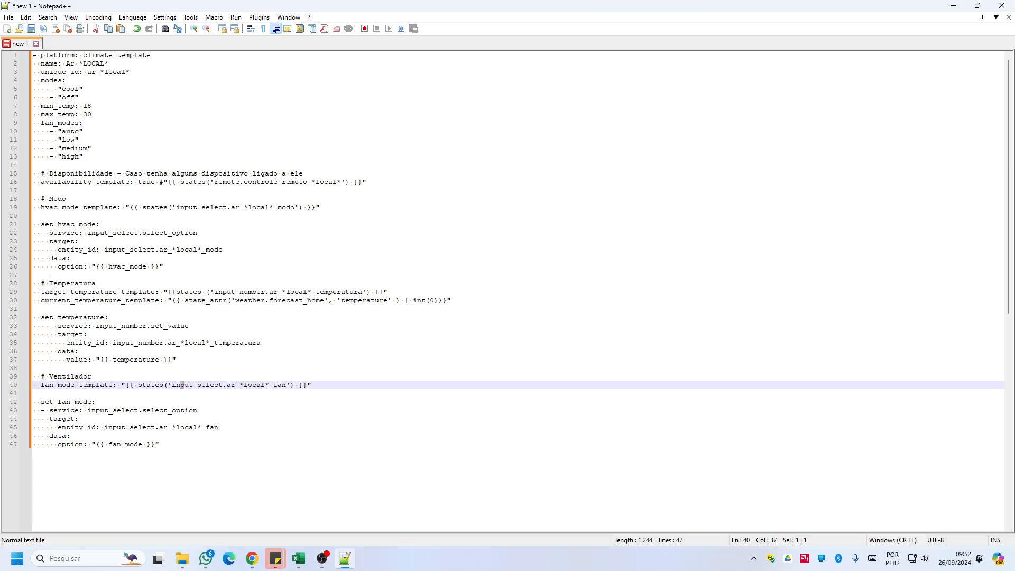
click(296, 191)
click(263, 115)
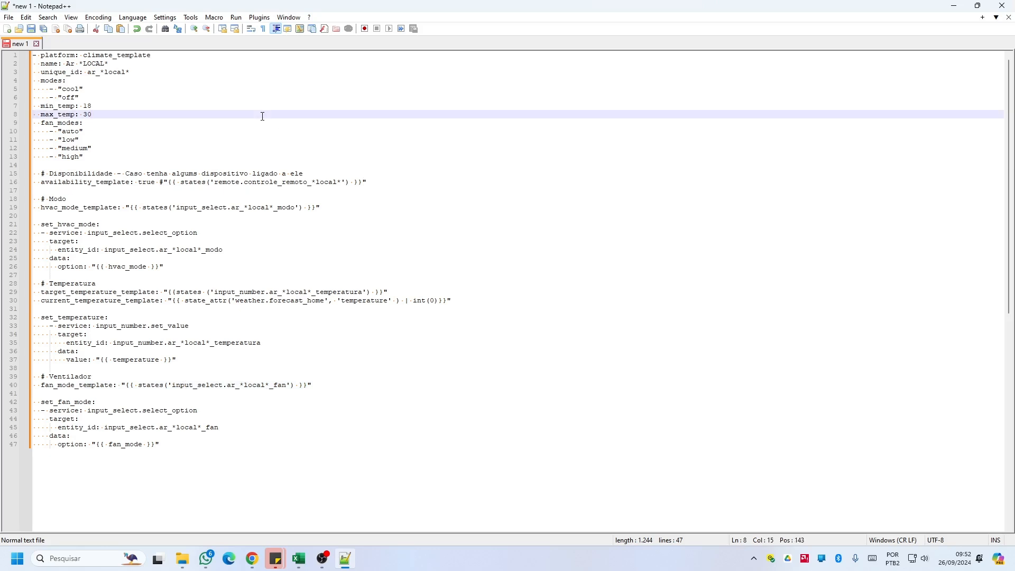
Step: Replace all occurrences of the uppercase placeholder *LOCAL* in the template with Sala
click(47, 17)
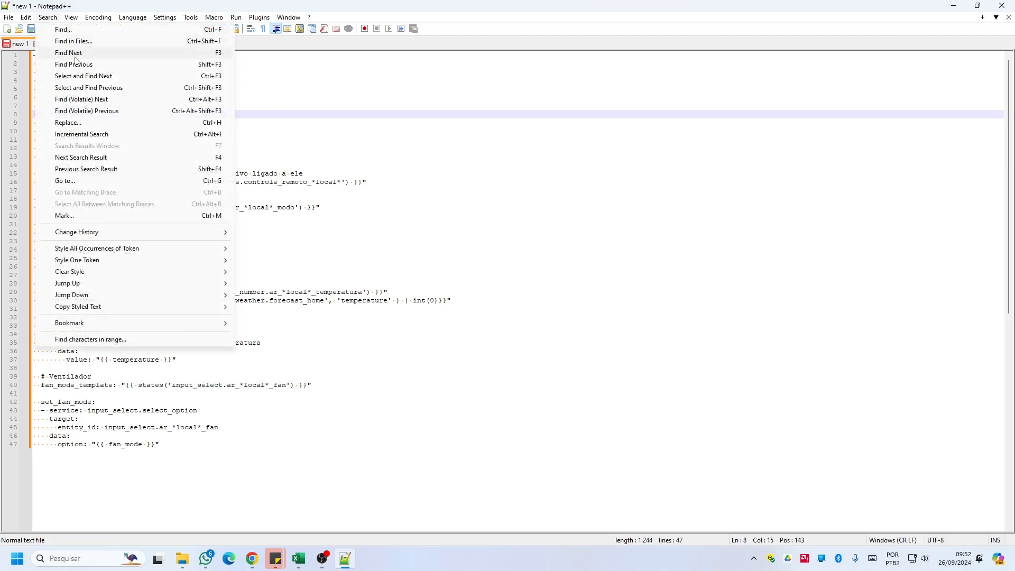
click(79, 123)
click(496, 183)
double_click(492, 180)
text(*LOCAL*)
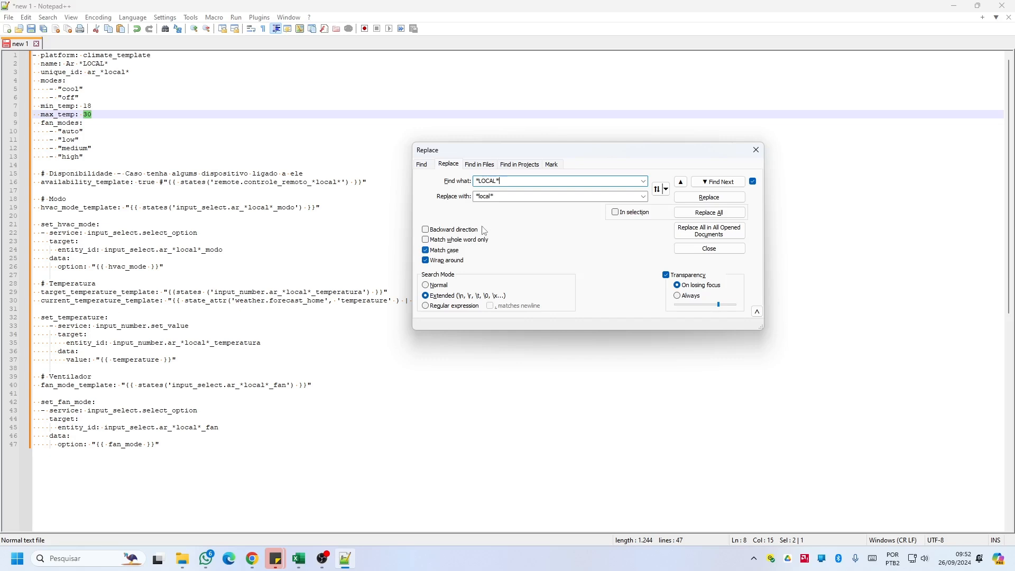
key(Tab)
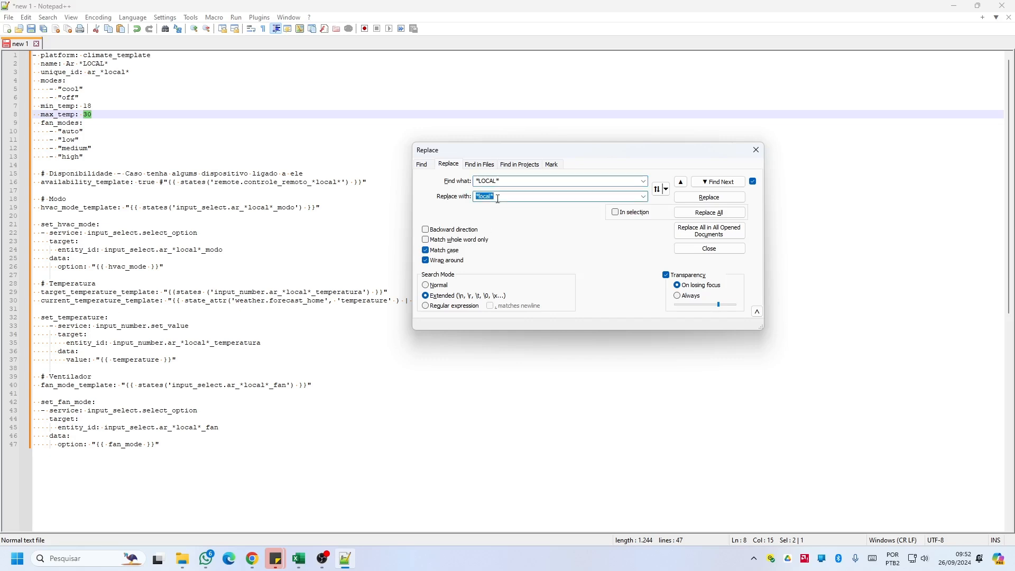
text(sA)
key(BackSpace)
click(708, 213)
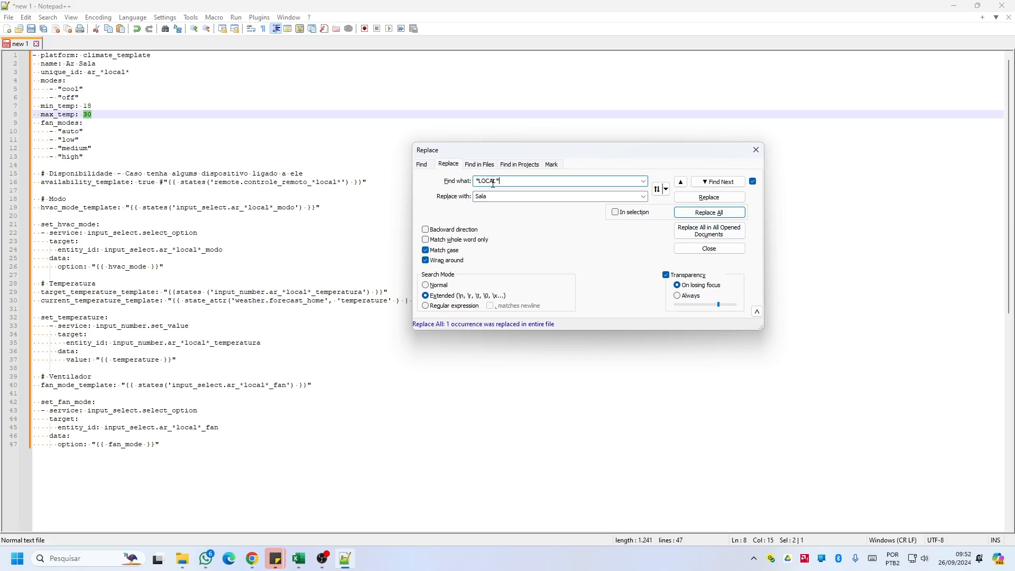
Step: Replace all occurrences of the lowercase placeholder *local* with sala and close the Replace dialog
text(*local*)
key(Tab)
text(s)
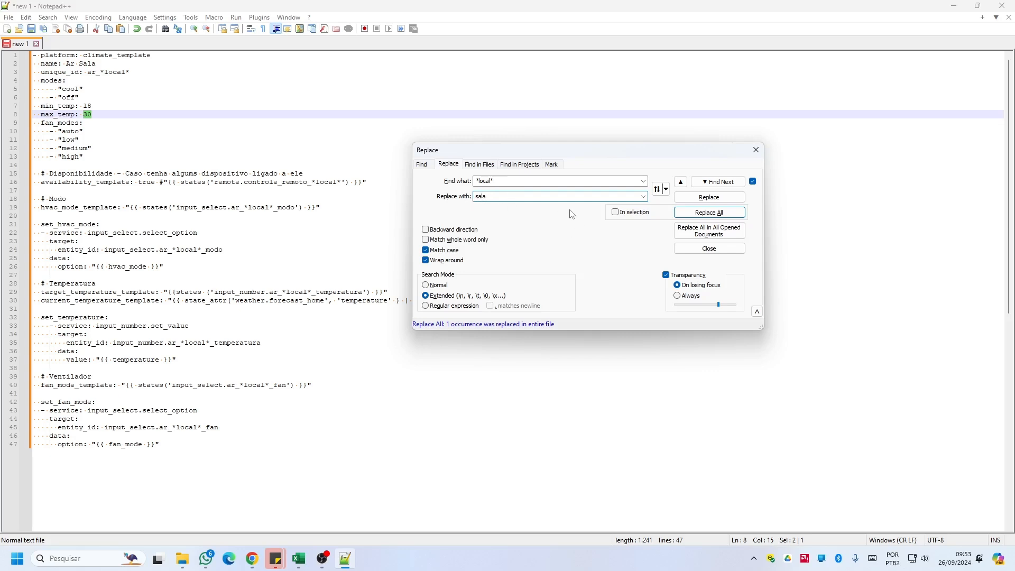
click(711, 213)
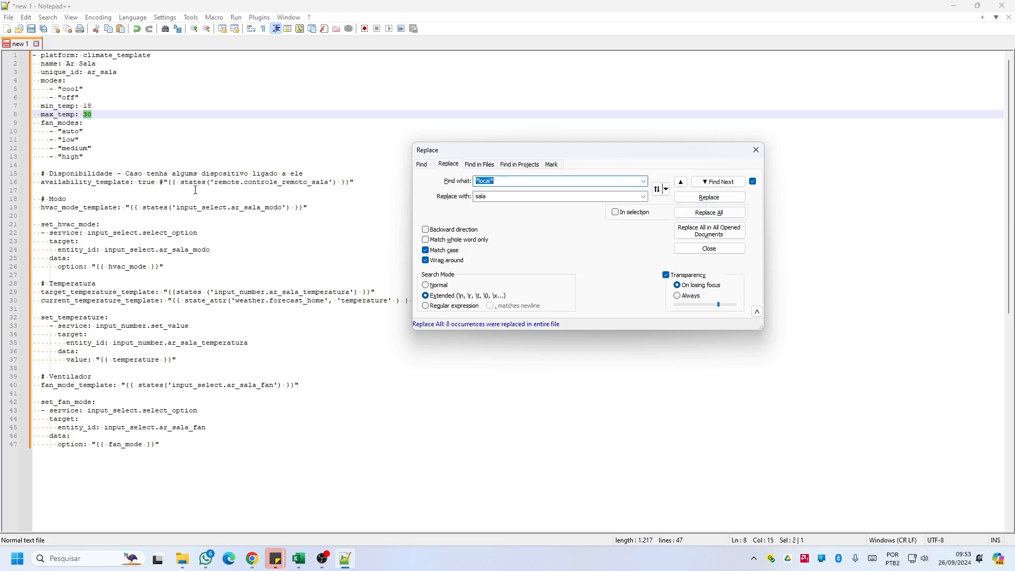
click(757, 150)
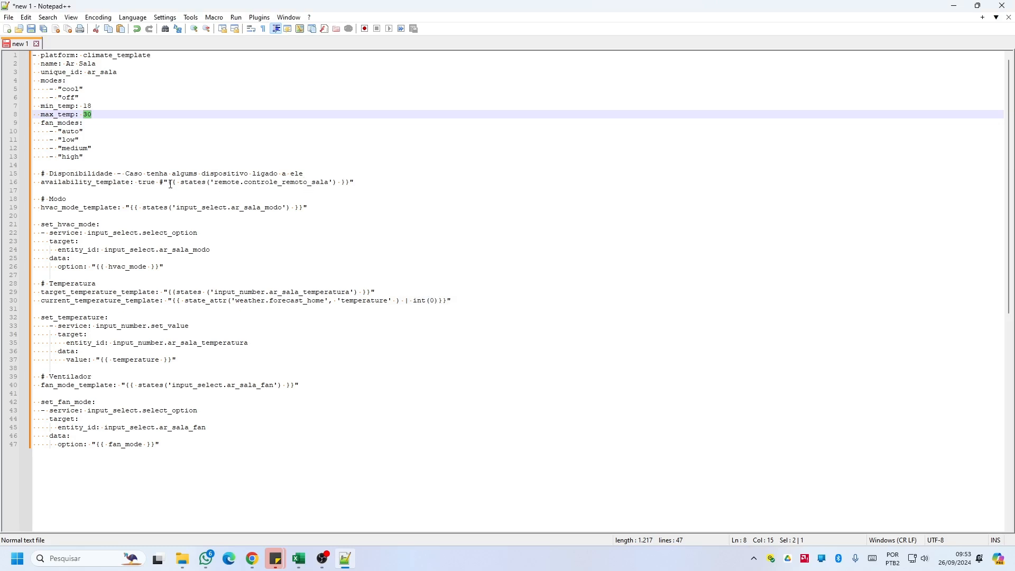
Step: Compare the entity ID in hvac_mode_template with the Ar Sala Modo helper's ID in Home Assistant, and return to the Notepad++ template
drag(181, 207, 265, 208)
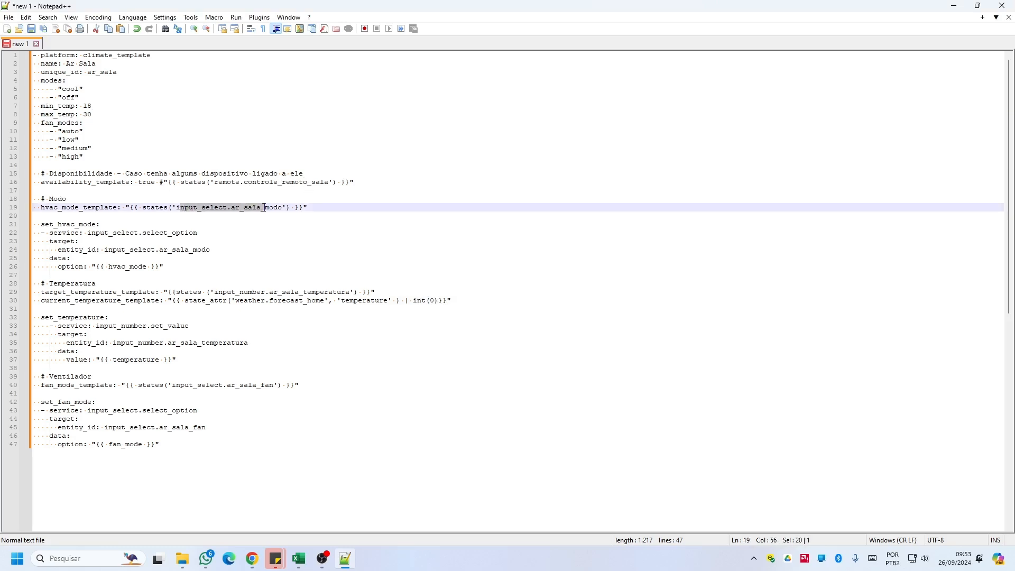
click(256, 210)
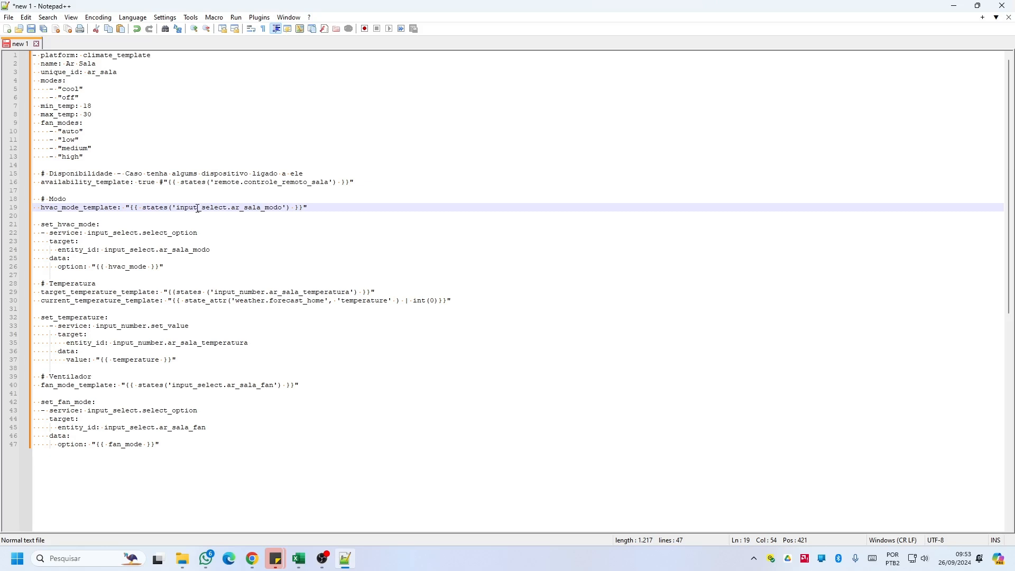
mouse_move(253, 559)
click(191, 476)
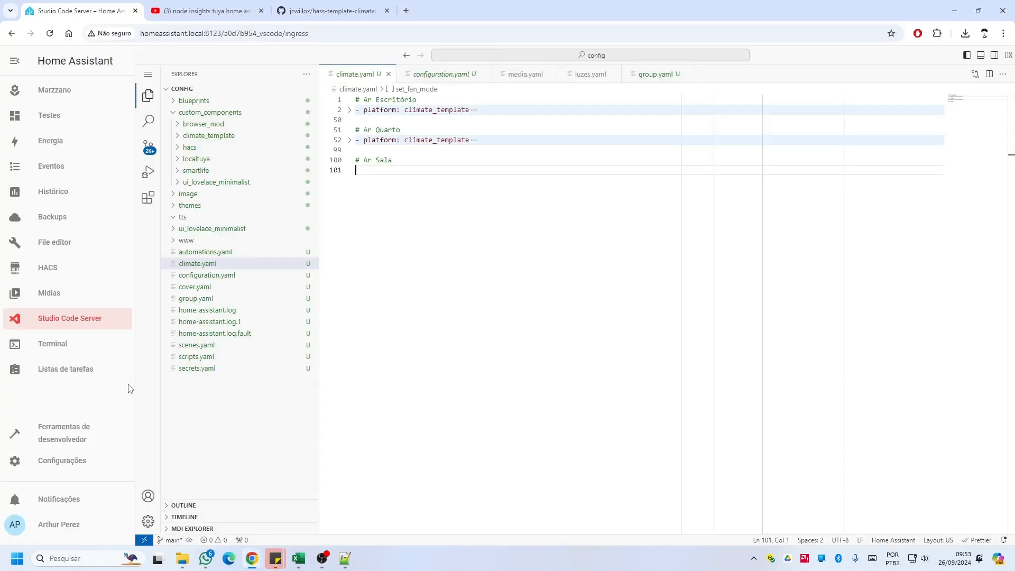
click(89, 434)
click(62, 461)
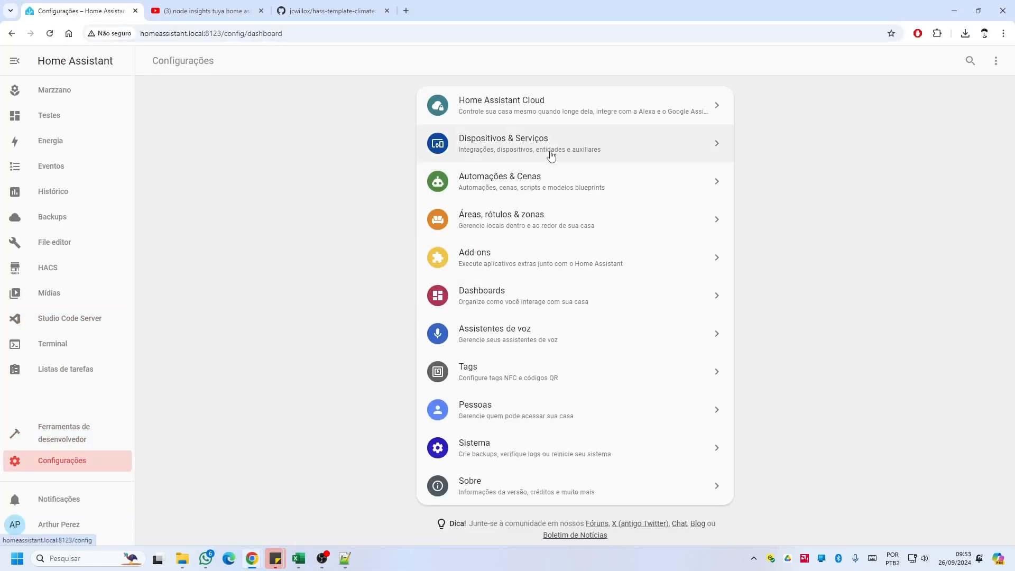
click(582, 145)
click(701, 60)
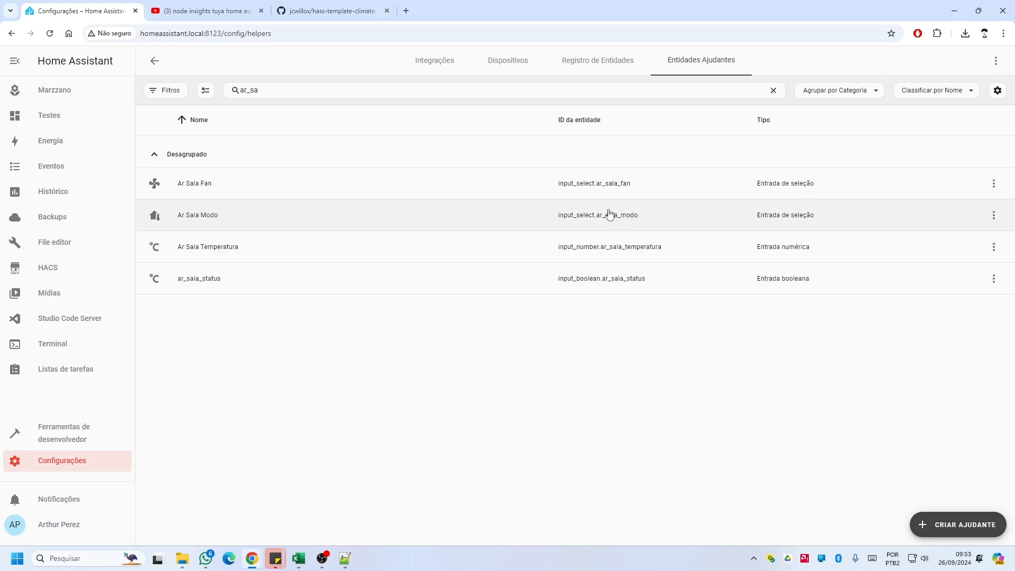
key(alt+Tab)
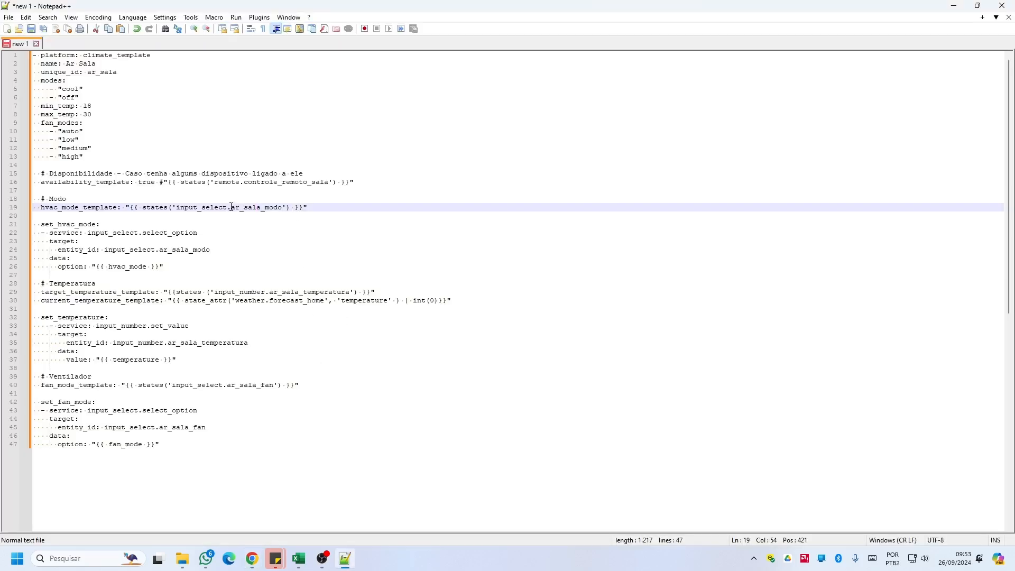
Step: Compare the temperature entity ID in the template with the Ar Sala Temperatura helper's ID in Home Assistant, and check the fan entity reference
drag(232, 206, 295, 214)
drag(228, 385, 261, 386)
click(203, 384)
drag(222, 292, 278, 292)
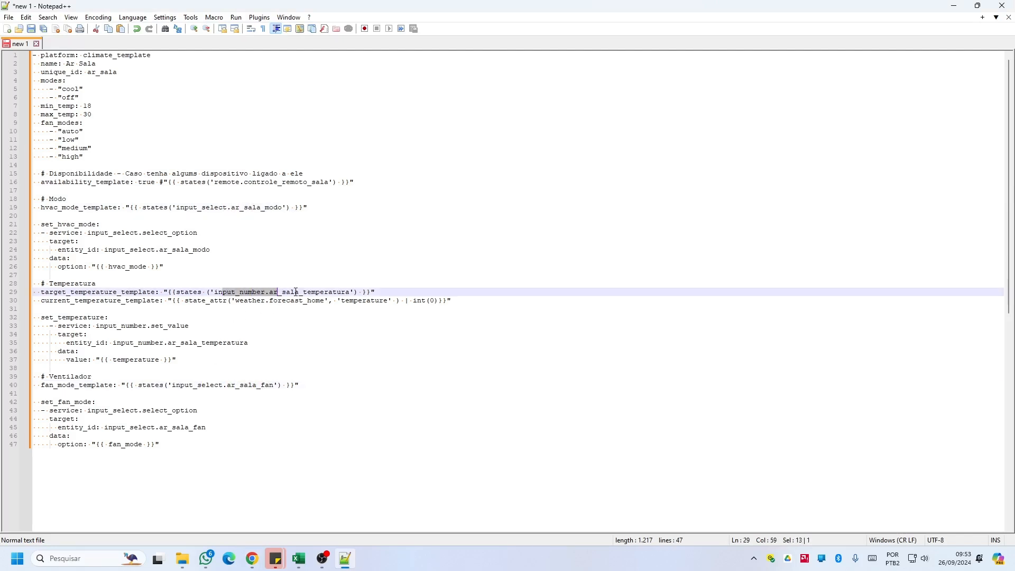
double_click(316, 292)
key(alt+Tab)
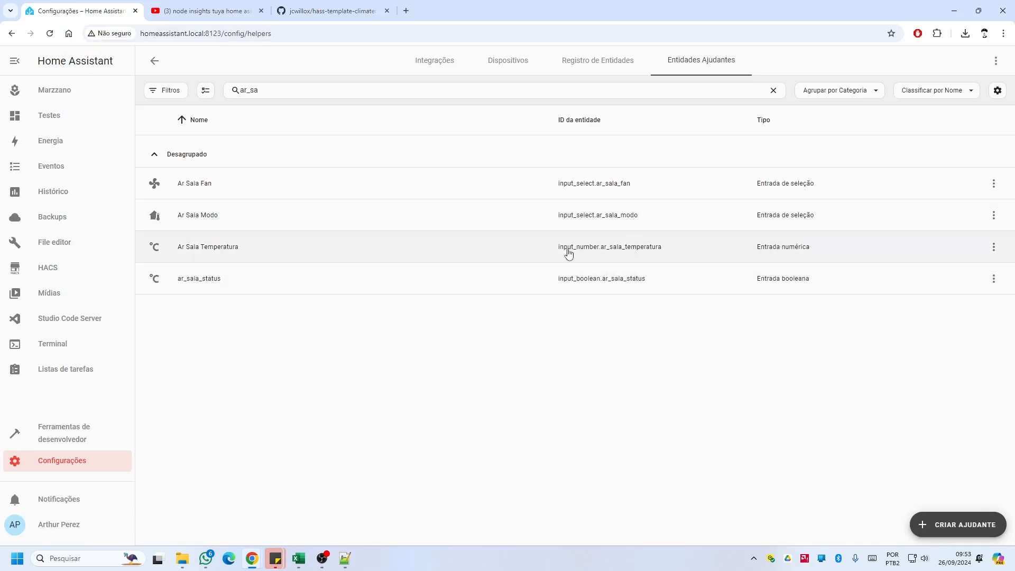
key(alt+Tab)
key(alt+Tab)
key(alt+Tab)
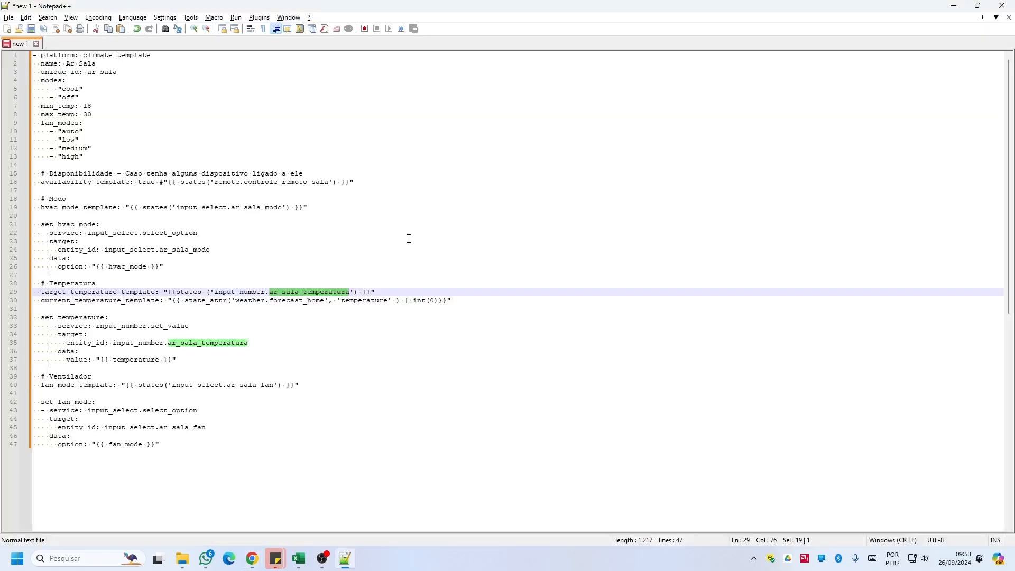
click(241, 174)
Step: Copy the entire Notepad++ template into climate.yaml in Studio Code Server below the # Ar Sala comment, and fold the new block
drag(182, 458, 21, 55)
key(alt+Tab)
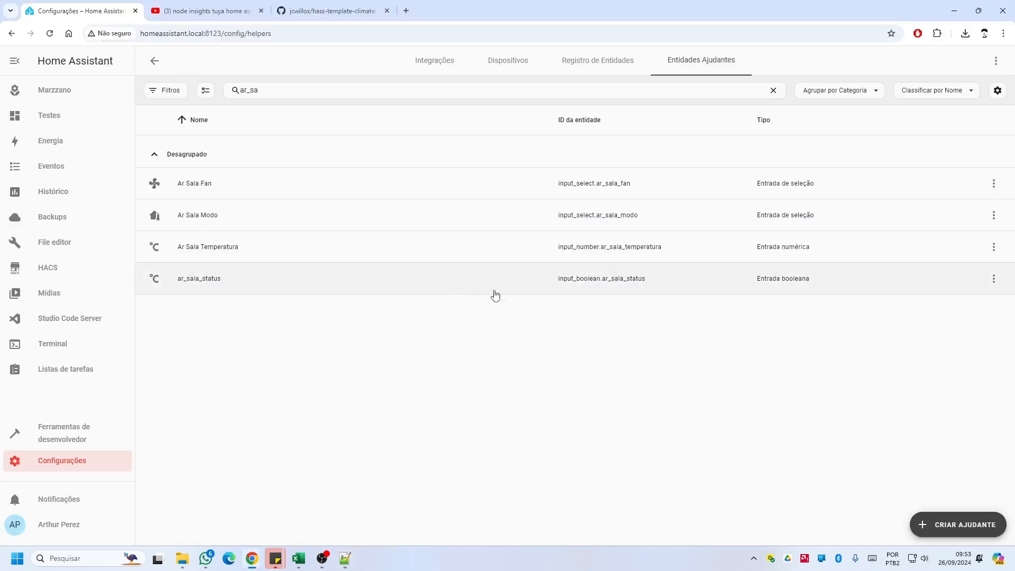
click(72, 321)
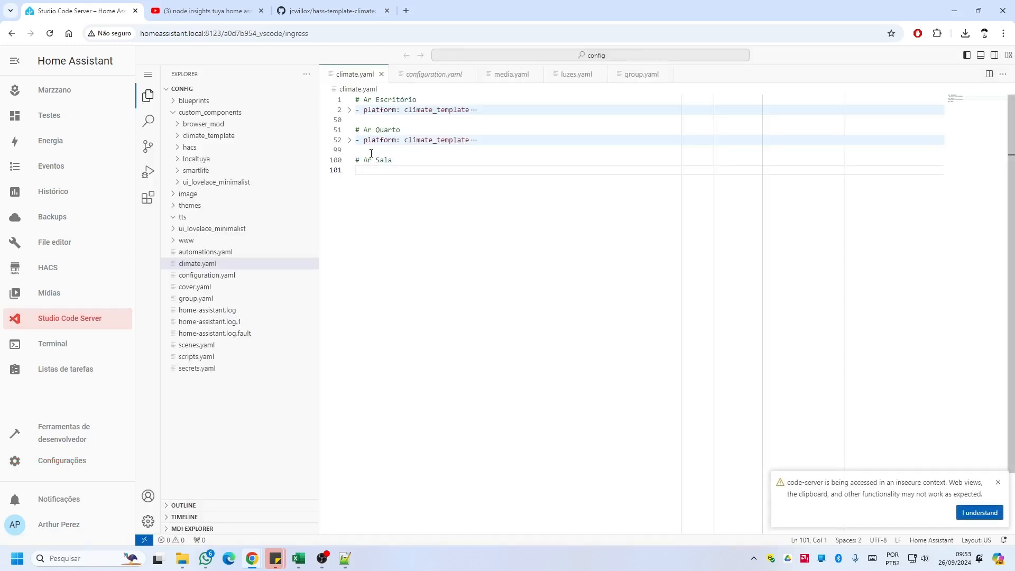
key(ctrl+v)
scroll(447, 294, up, 3)
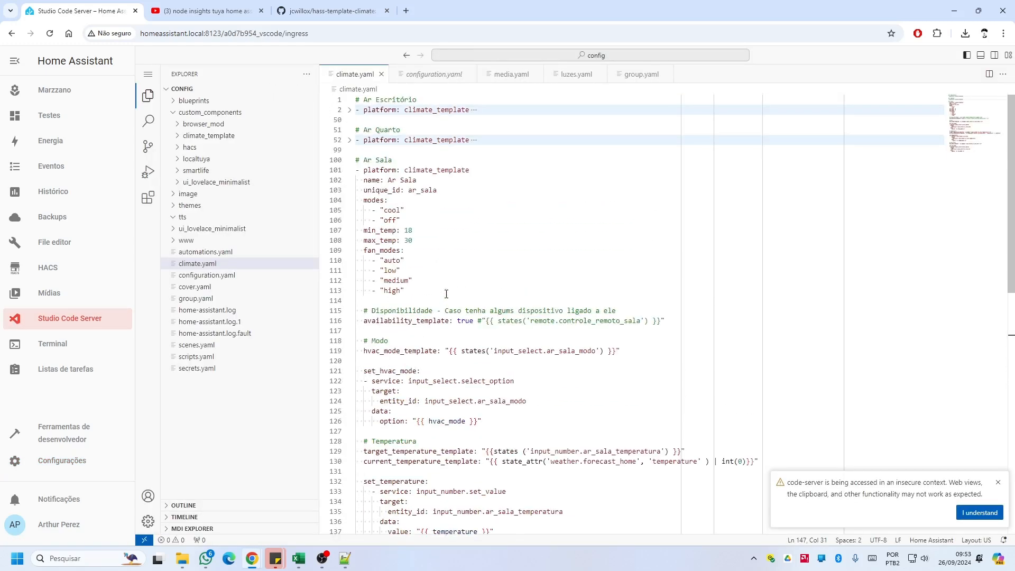
scroll(377, 183, down, 1)
click(547, 265)
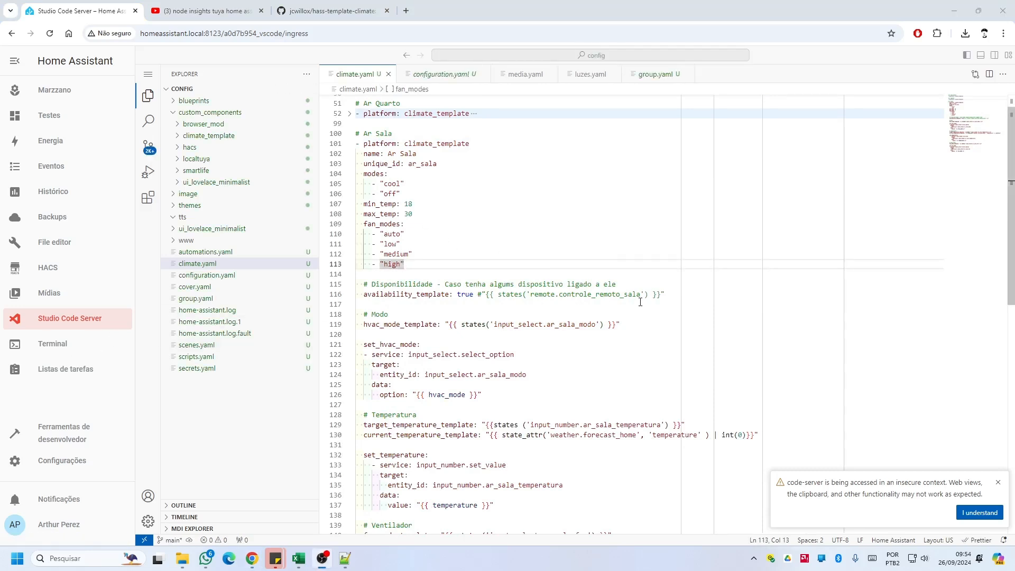
click(349, 143)
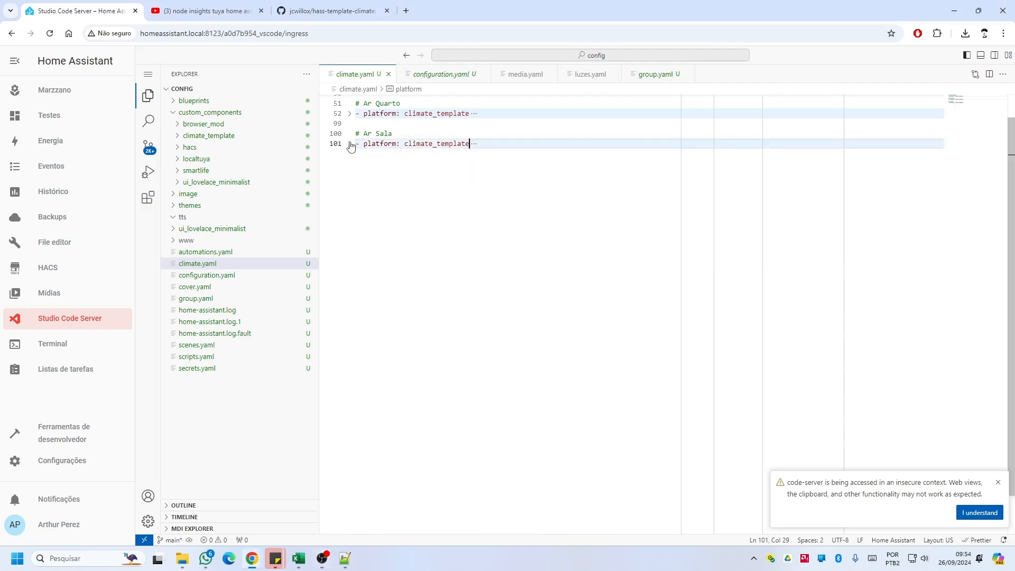
scroll(510, 158, up, 2)
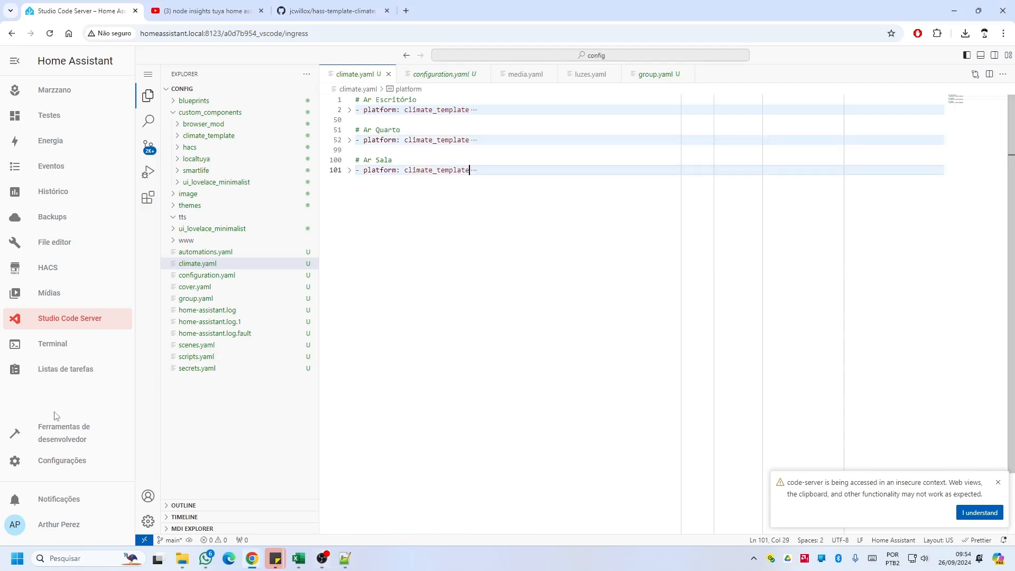
Step: Verify the configuration in Home Assistant's developer tools and perform a full Home Assistant restart
click(54, 438)
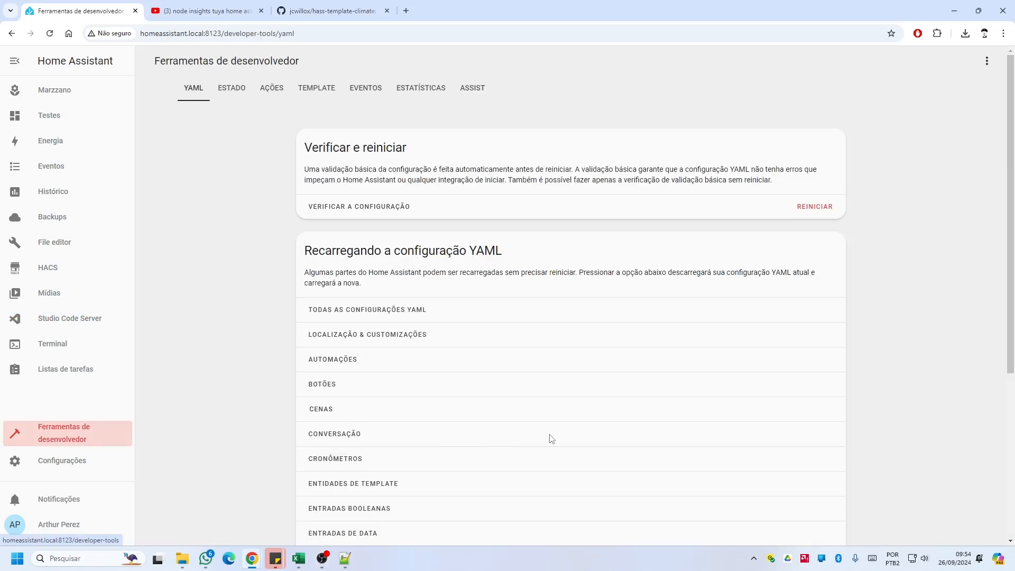
click(815, 209)
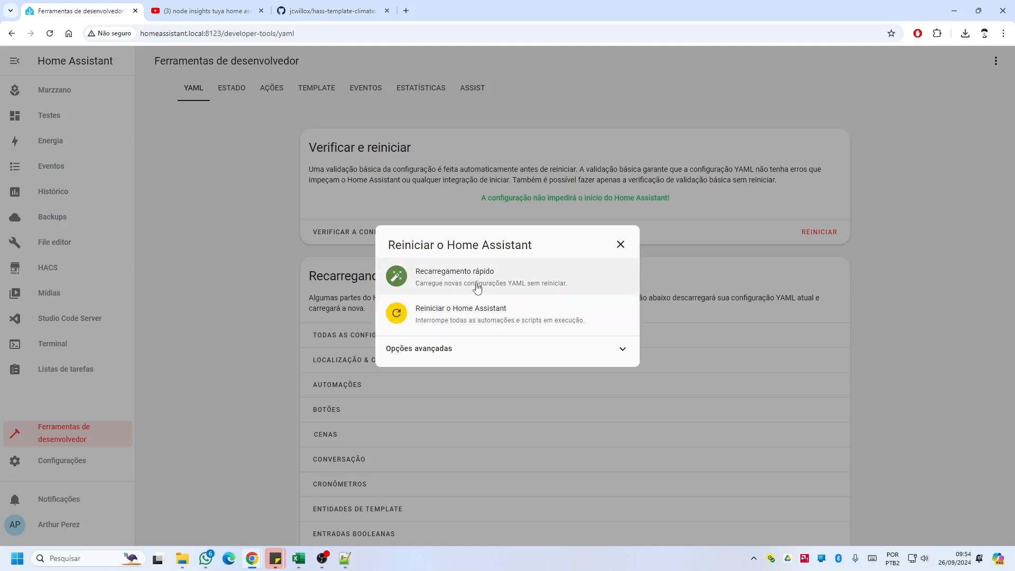
click(483, 316)
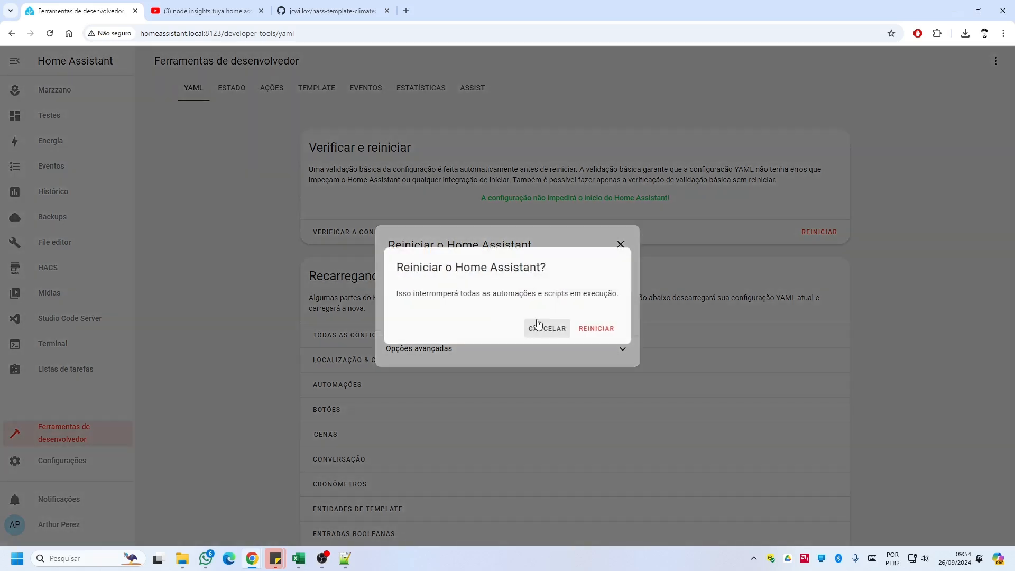
click(595, 329)
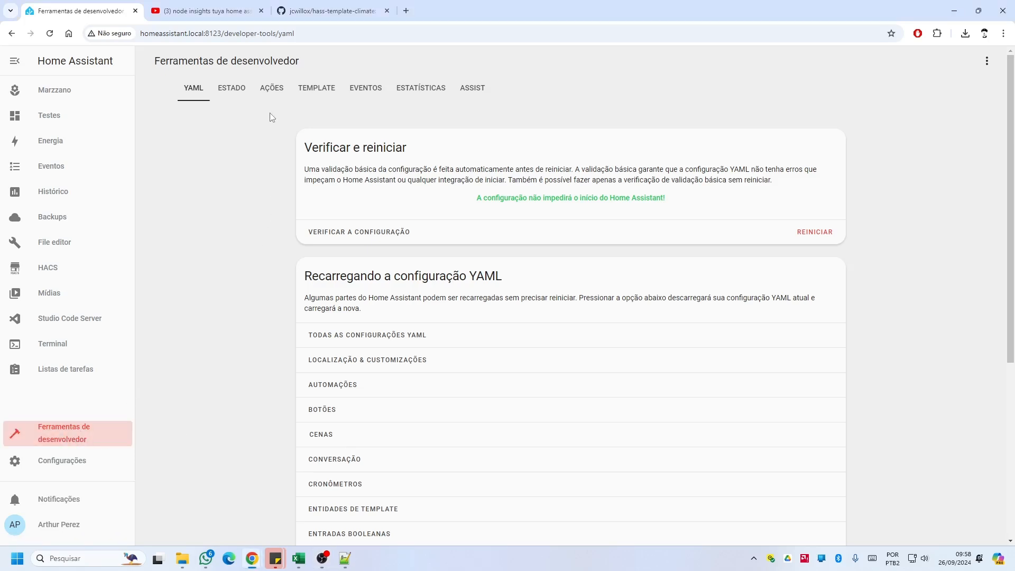
Step: Choose the developer action Remoto: Aprender comando and target the Smart IR entity
click(272, 90)
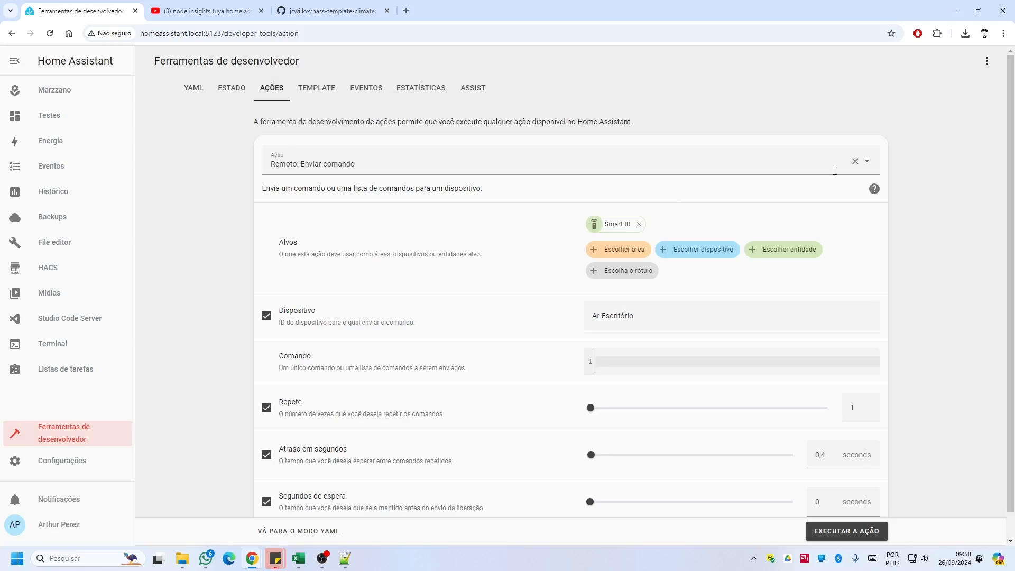
click(855, 161)
click(563, 164)
text(remote)
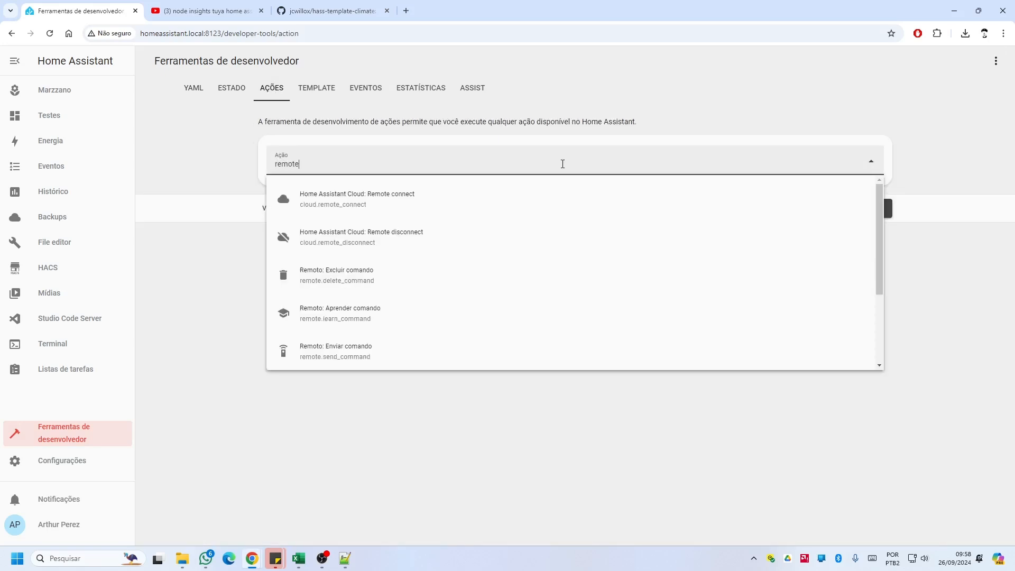
text( le)
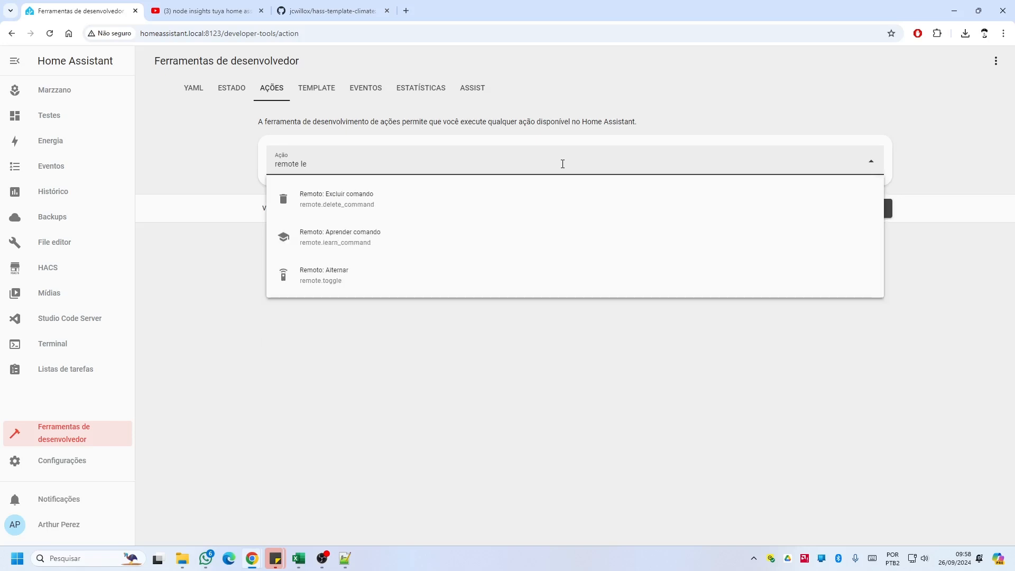
click(381, 242)
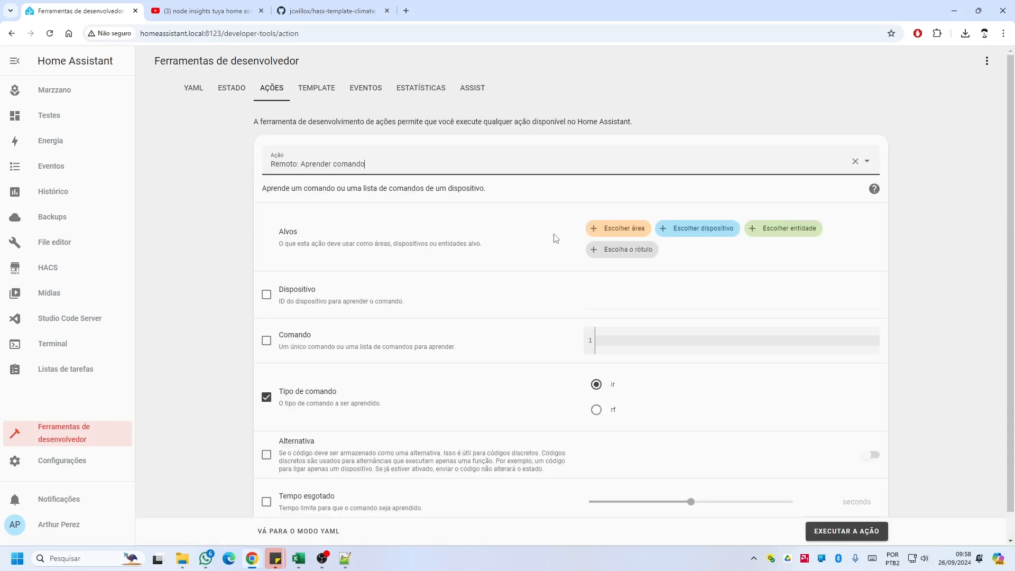
click(799, 228)
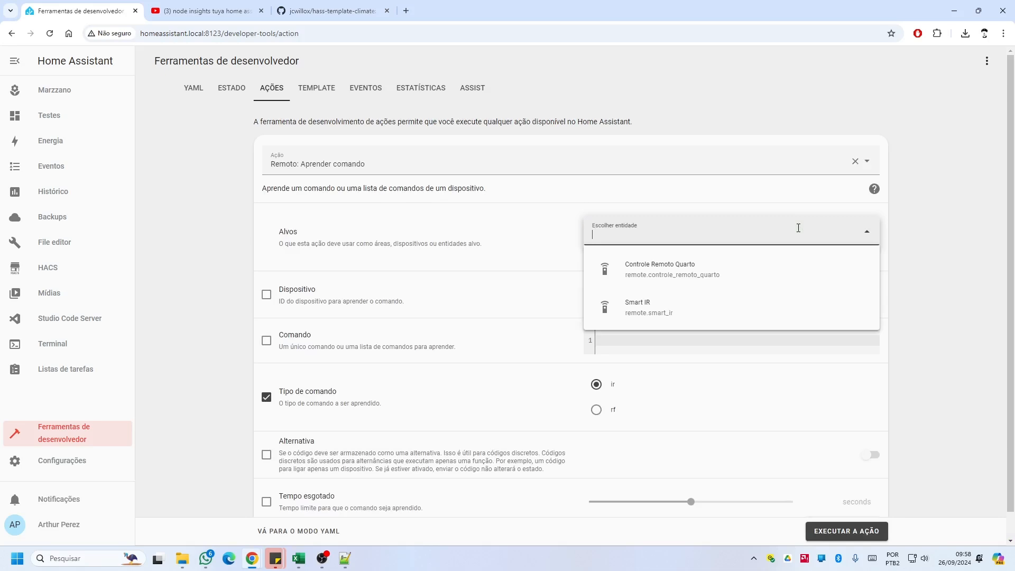
click(646, 316)
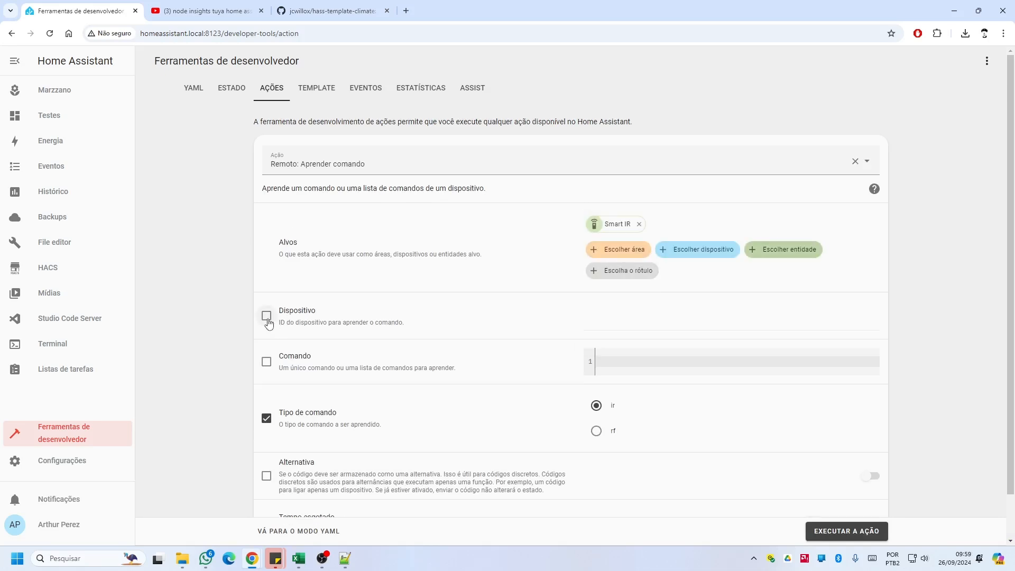
Step: Set the action's device to Ar Sala, enable the command option, and set the timeout to 60 seconds
click(267, 316)
click(630, 321)
text(Ar Sala)
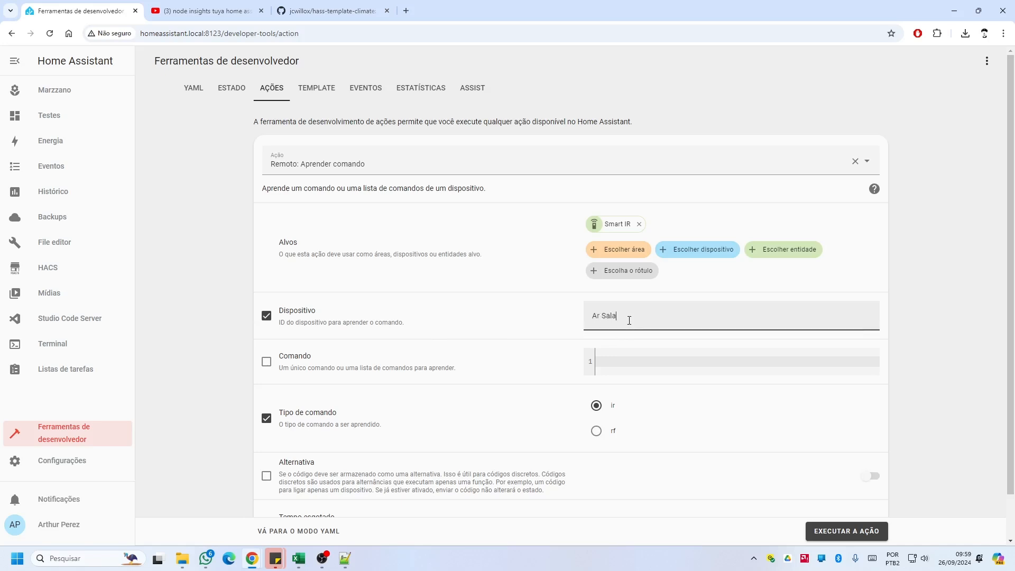
click(267, 362)
scroll(248, 339, down, 1)
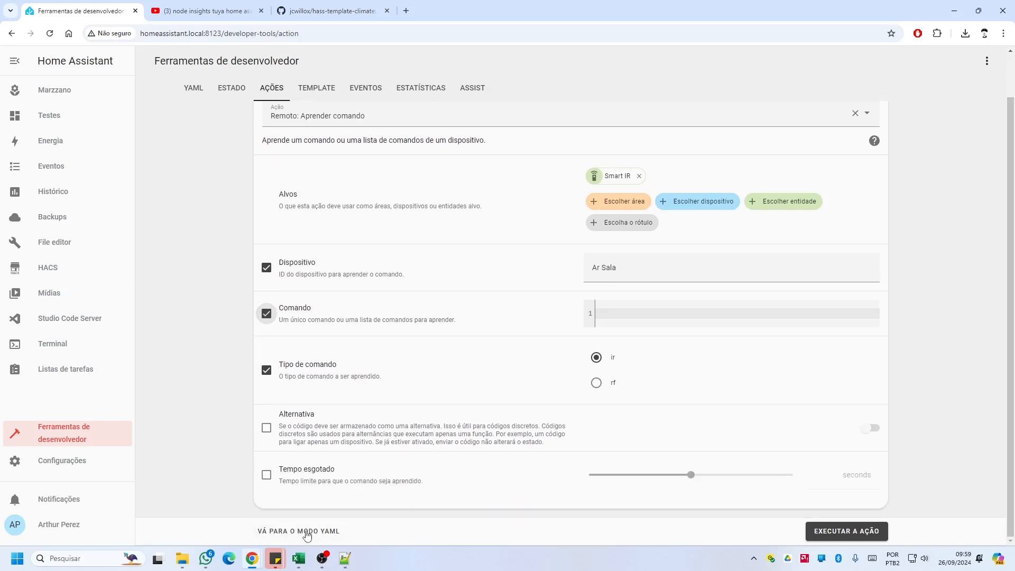
click(274, 482)
click(868, 468)
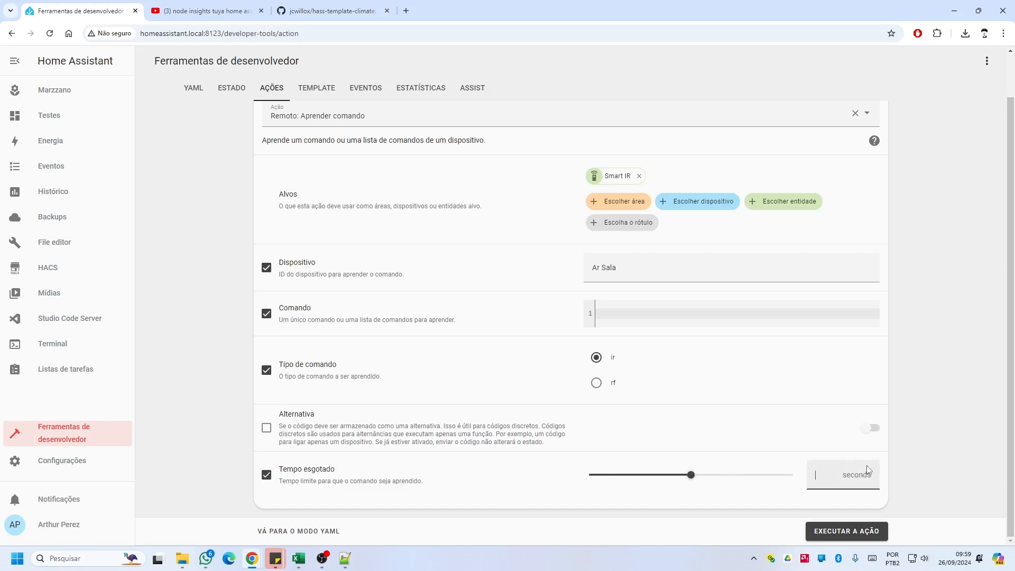
text(60)
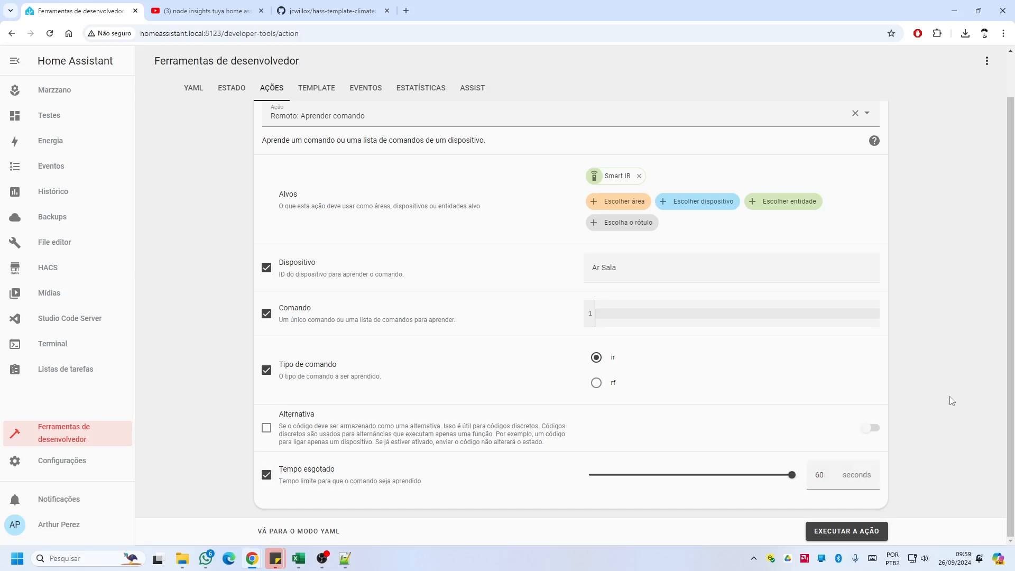
scroll(529, 339, up, 1)
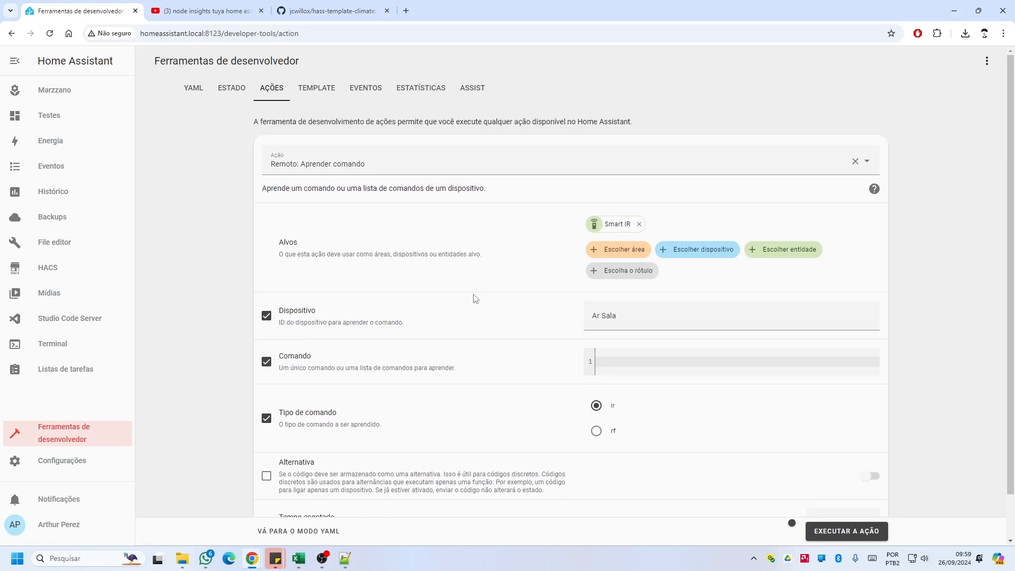
Step: Copy the Ligar-Ar and Desligar-Ar entries from the Pasta2 Excel workbook into the action's command list, without a trailing blank line
click(601, 362)
mouse_move(299, 561)
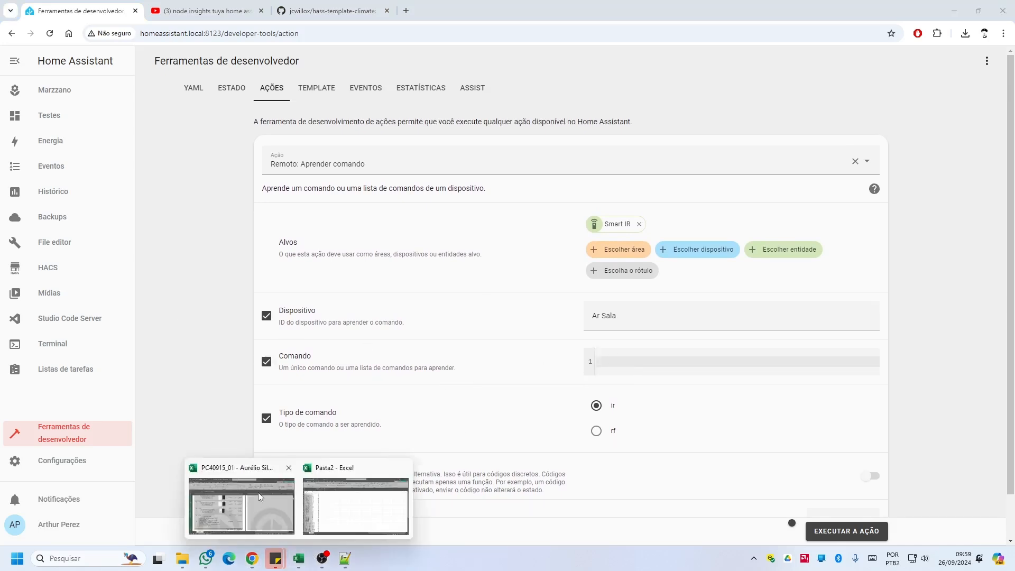
click(392, 532)
drag(50, 132, 49, 142)
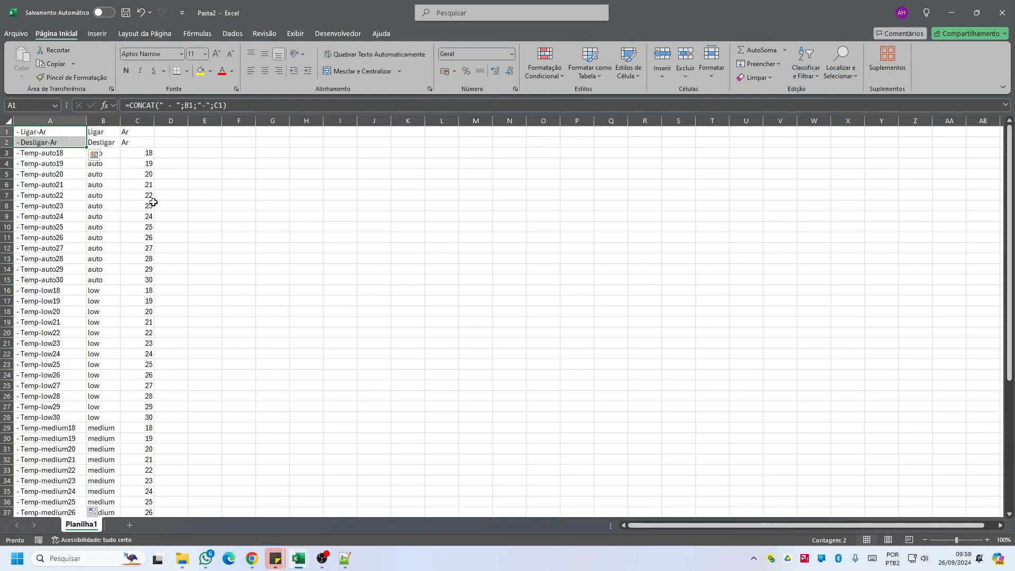
key(ctrl+c)
key(alt+Tab)
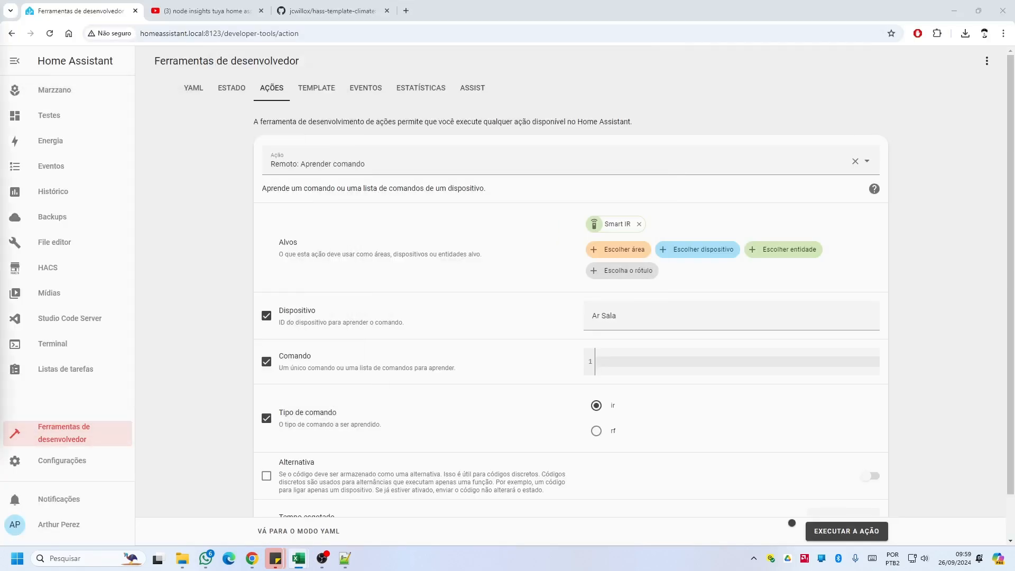
key(ctrl+v)
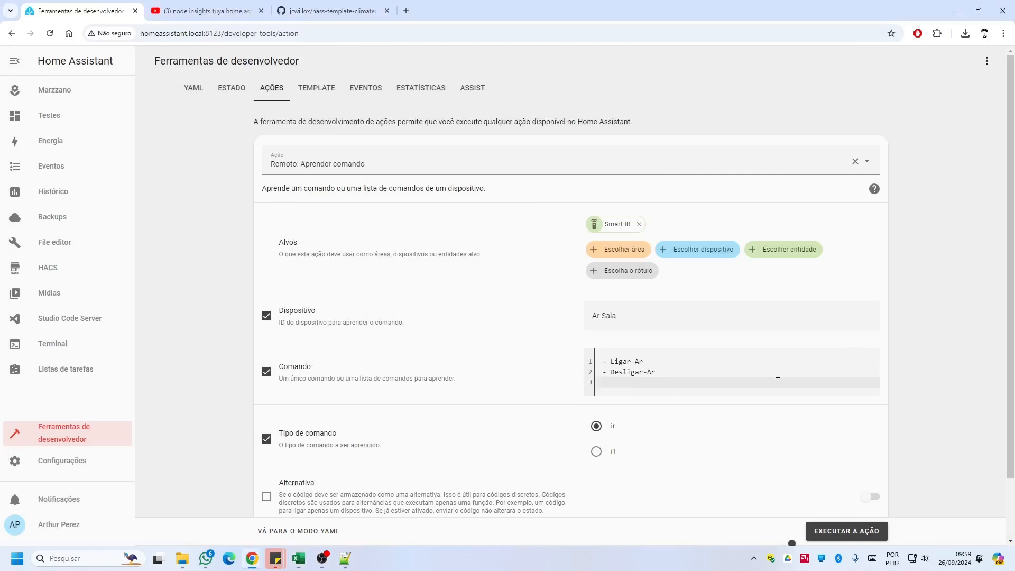
key(BackSpace)
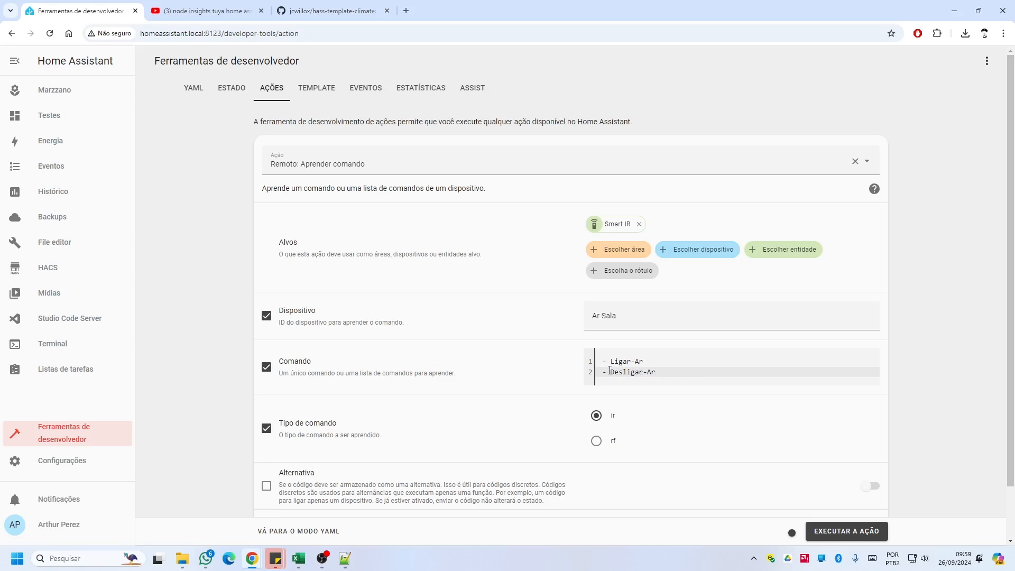
Step: Run the learn command action for Ligar-Ar and Desligar-Ar, and follow the learning prompts in the Home Assistant notifications
click(322, 558)
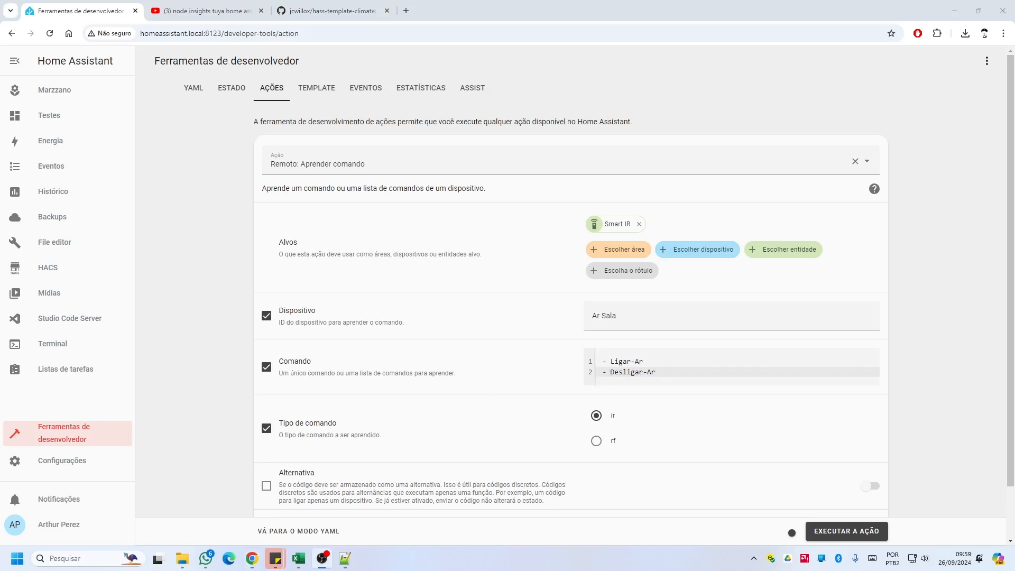
scroll(450, 344, down, 2)
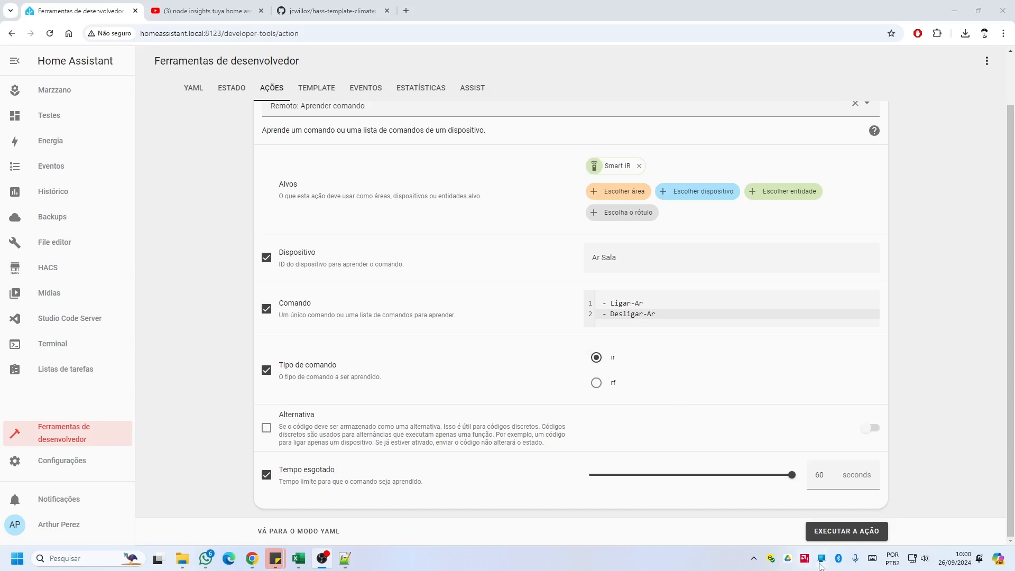
click(861, 536)
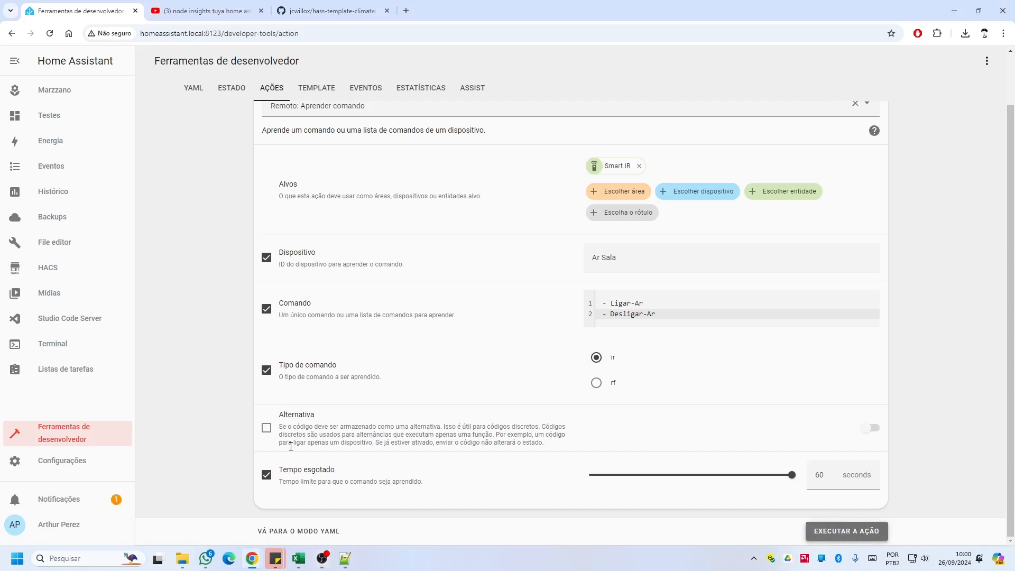
click(48, 500)
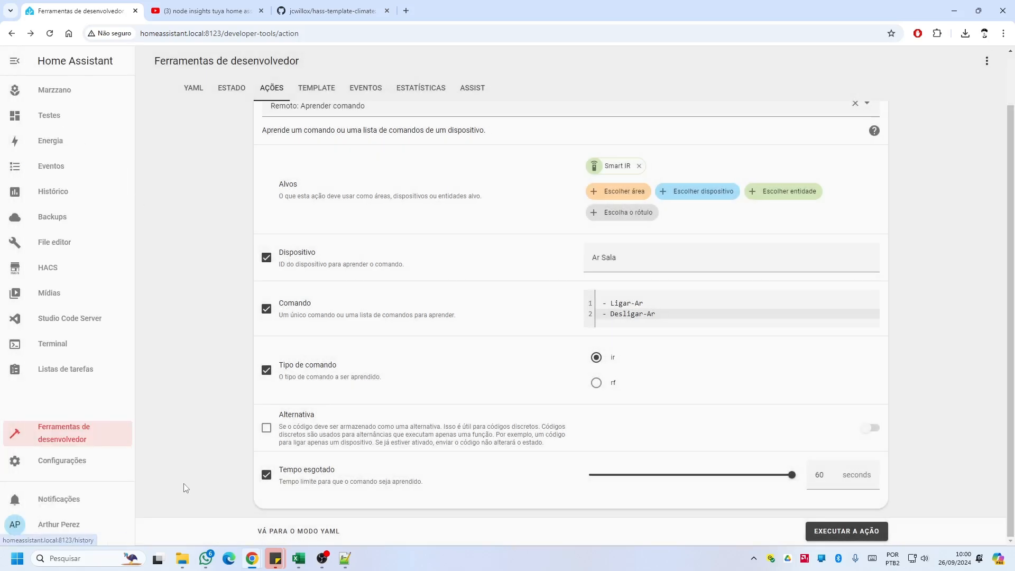
click(106, 502)
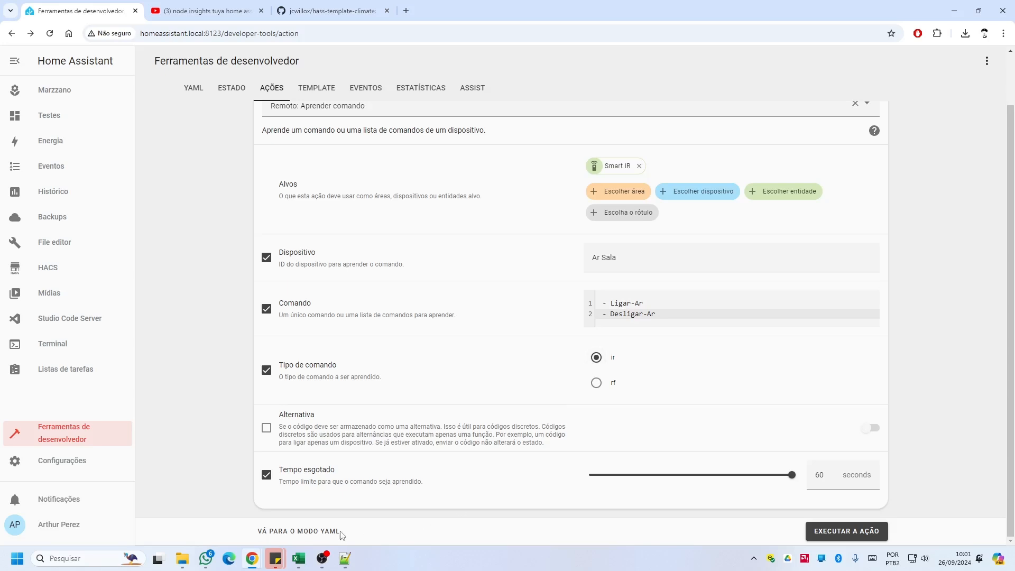
mouse_move(299, 558)
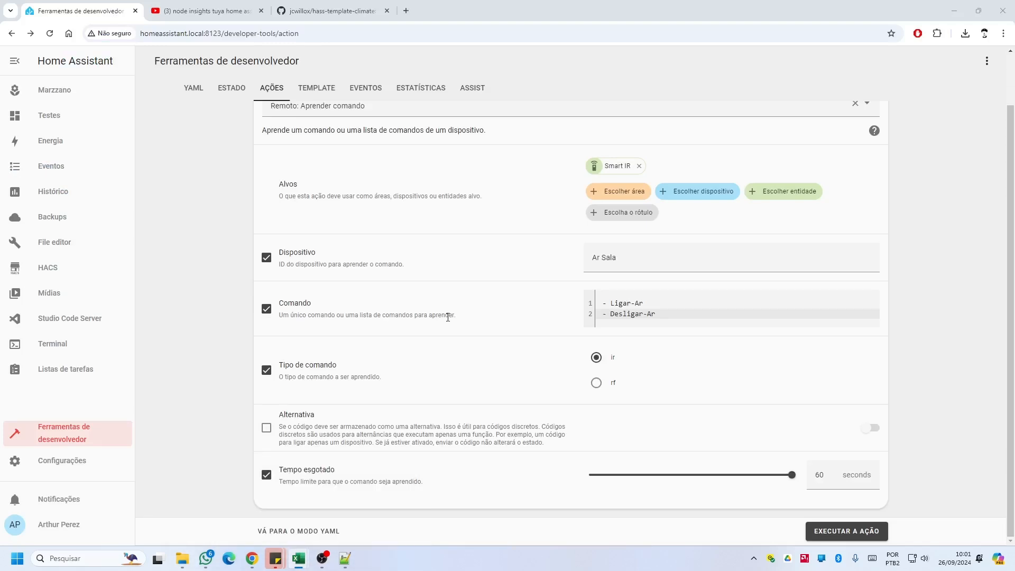
Step: Replace the action's command list with the entries Temp-auto18 through Temp-auto30, without a trailing blank line
drag(693, 316, 570, 295)
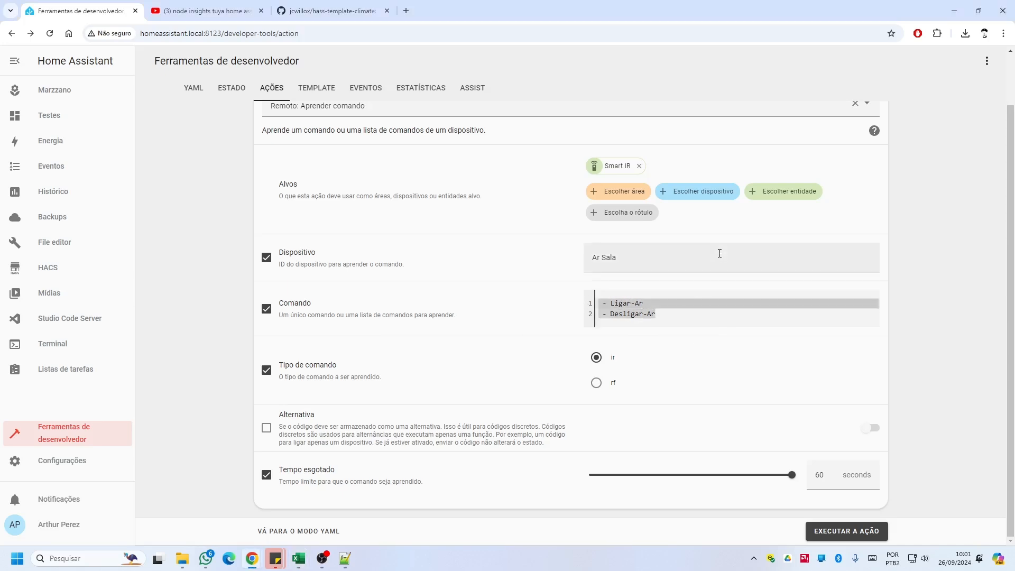
key(ctrl+v)
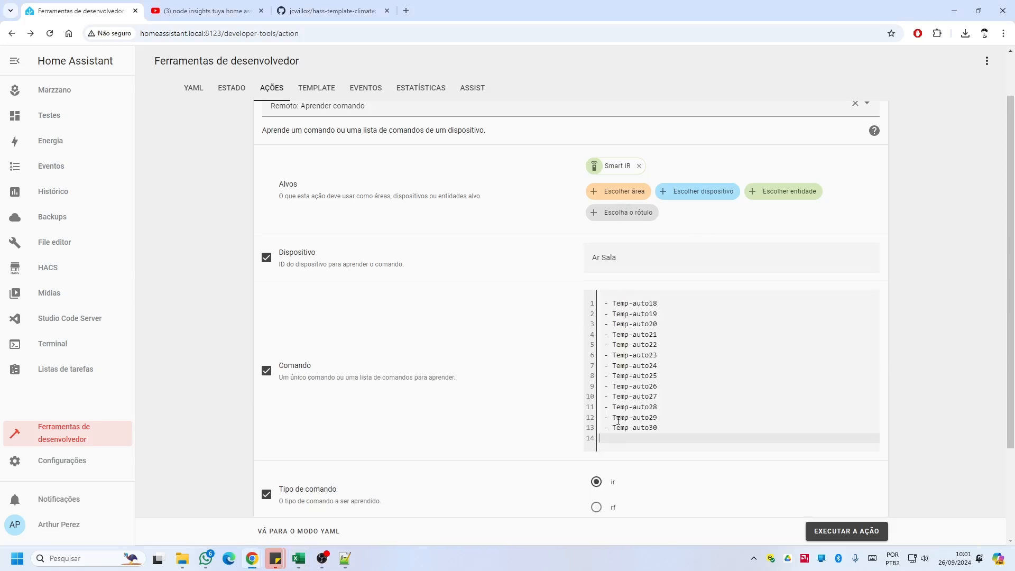
key(BackSpace)
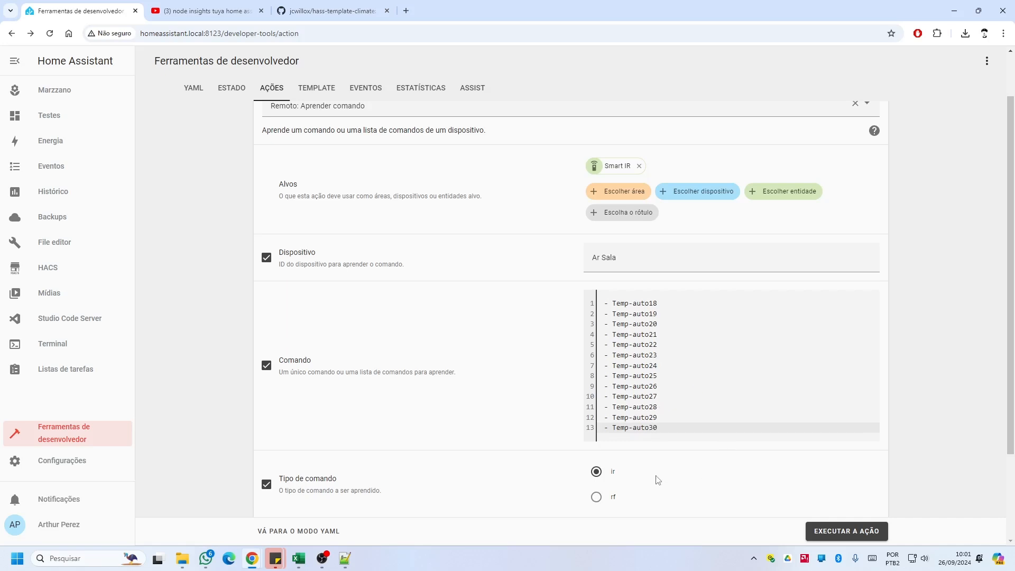
Step: Run the learn command action for Temp-auto18 through Temp-auto30 and follow the learning prompts in the notifications
scroll(646, 503, down, 3)
drag(743, 476, 798, 482)
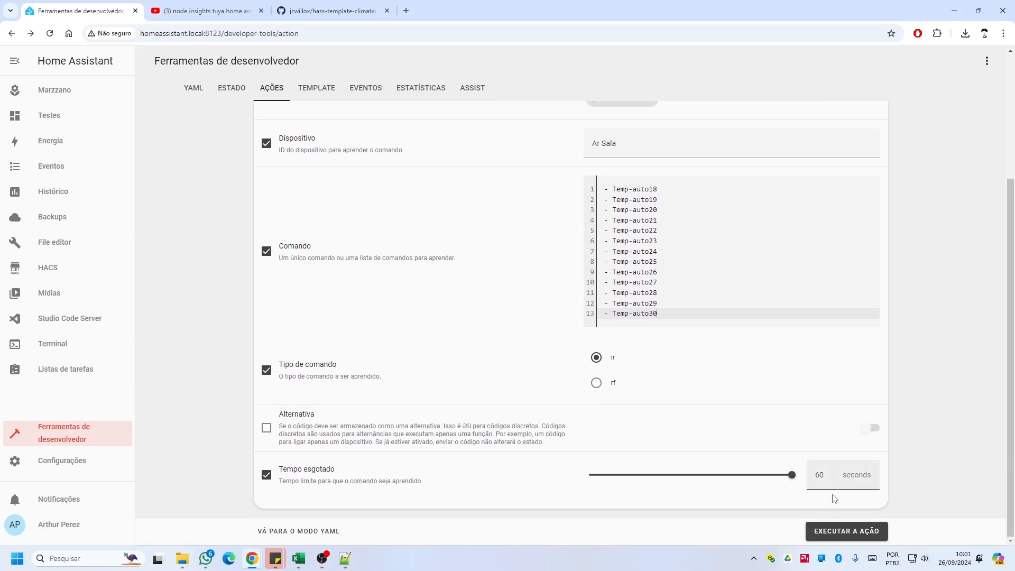
click(858, 537)
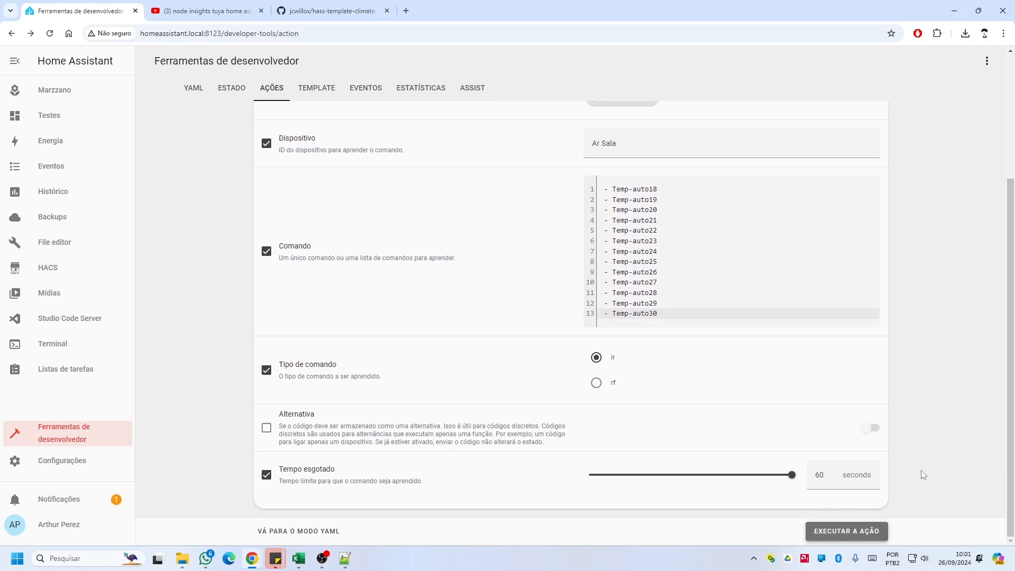
click(80, 499)
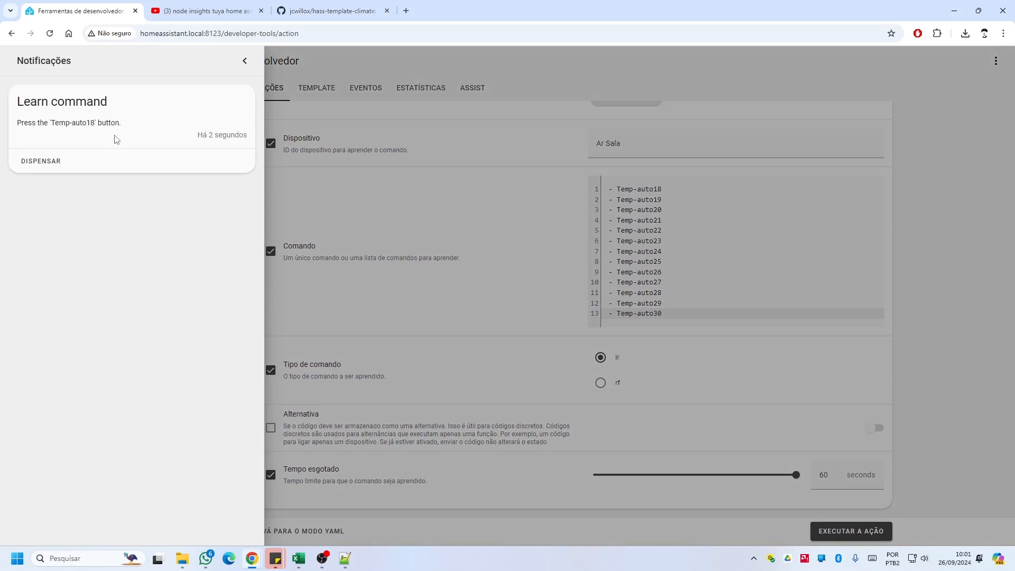
click(245, 60)
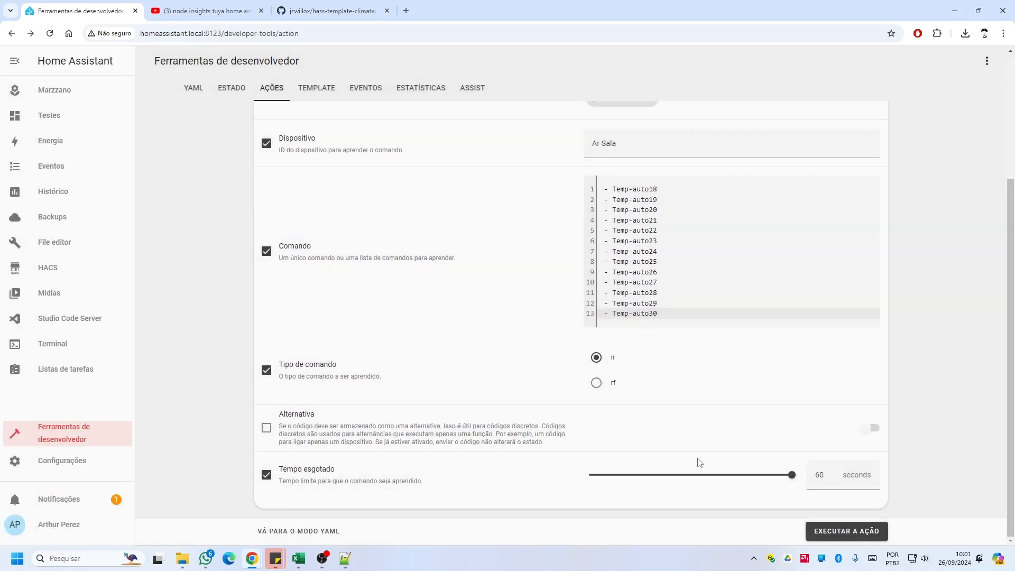
click(95, 505)
click(104, 500)
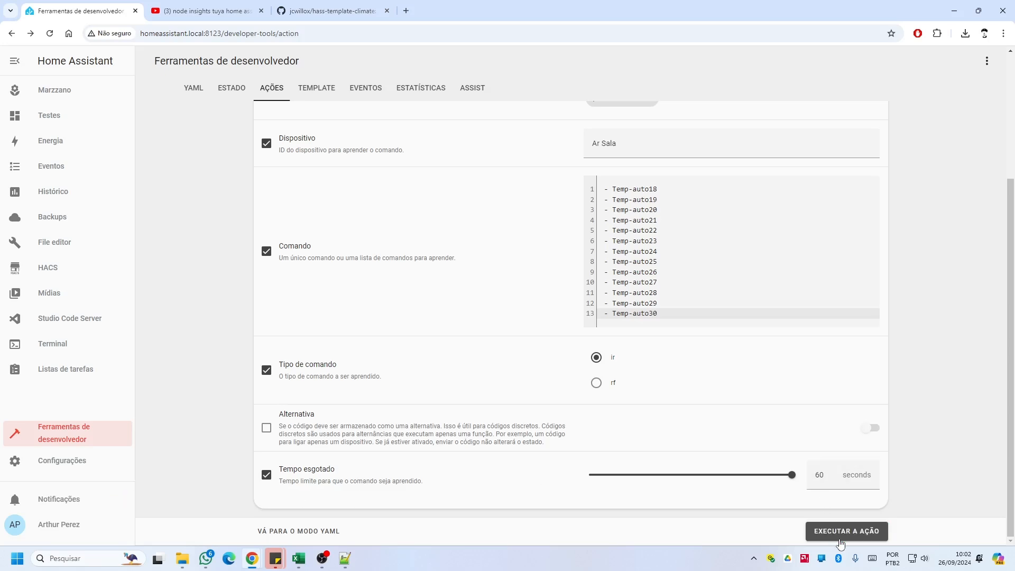
Step: Replace the command list with the entries Temp-low18 to Temp-low30, Temp-medium18 to Temp-medium30 and Temp-high18 to Temp-high30
key(alt+Tab)
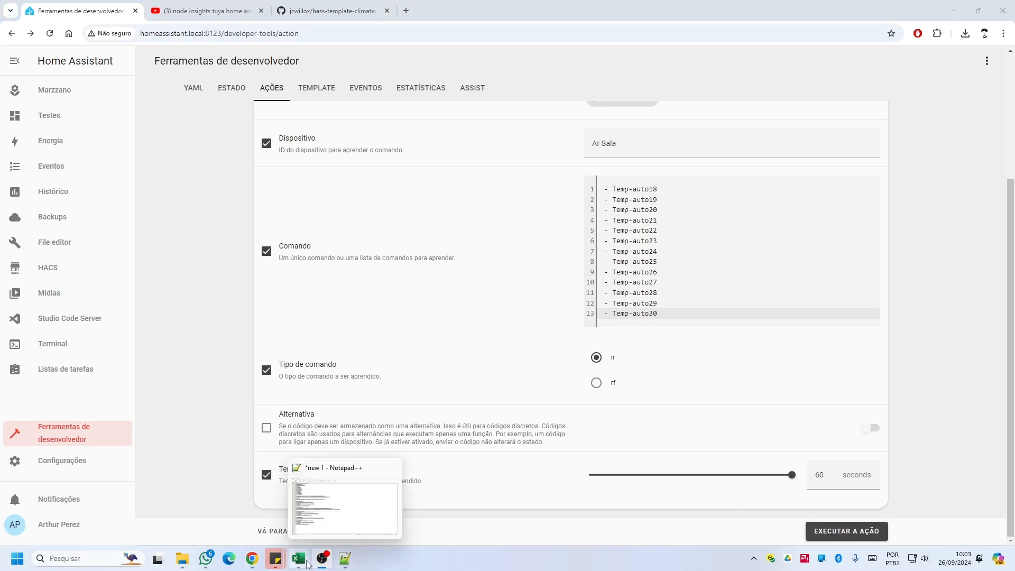
click(356, 518)
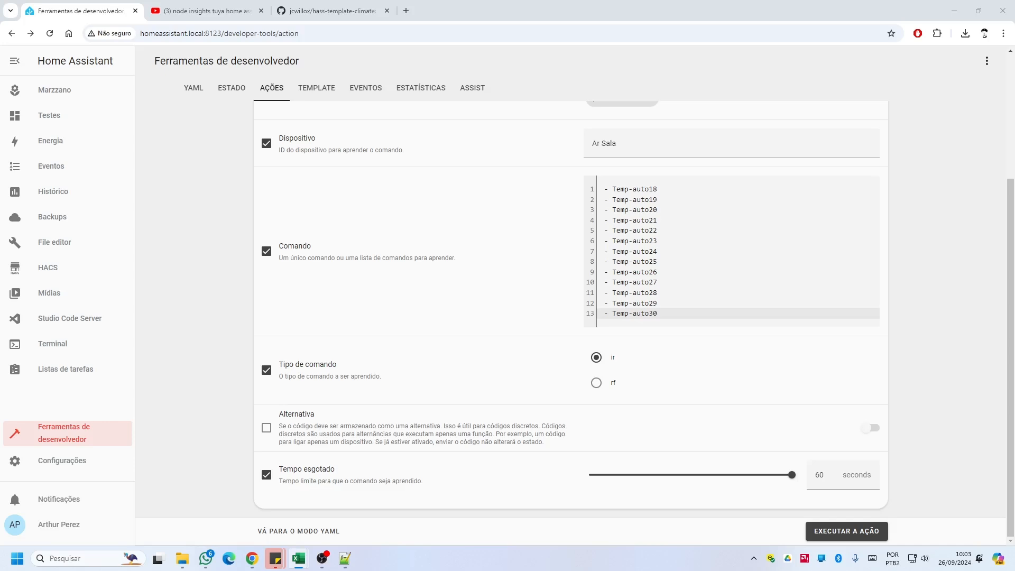
drag(662, 314, 564, 196)
key(ctrl+v)
scroll(687, 349, down, 2)
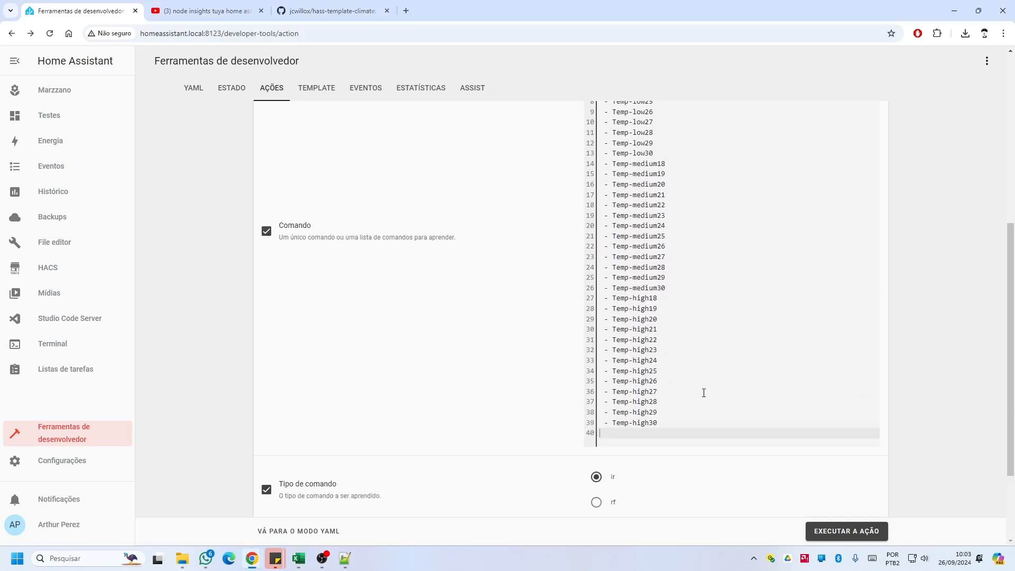
scroll(651, 183, up, 3)
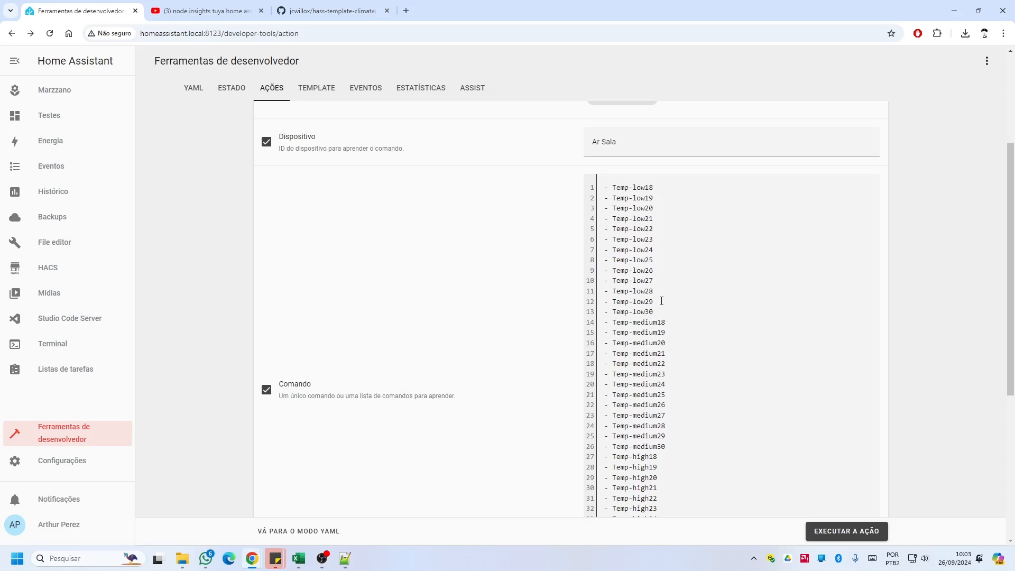
scroll(664, 291, down, 2)
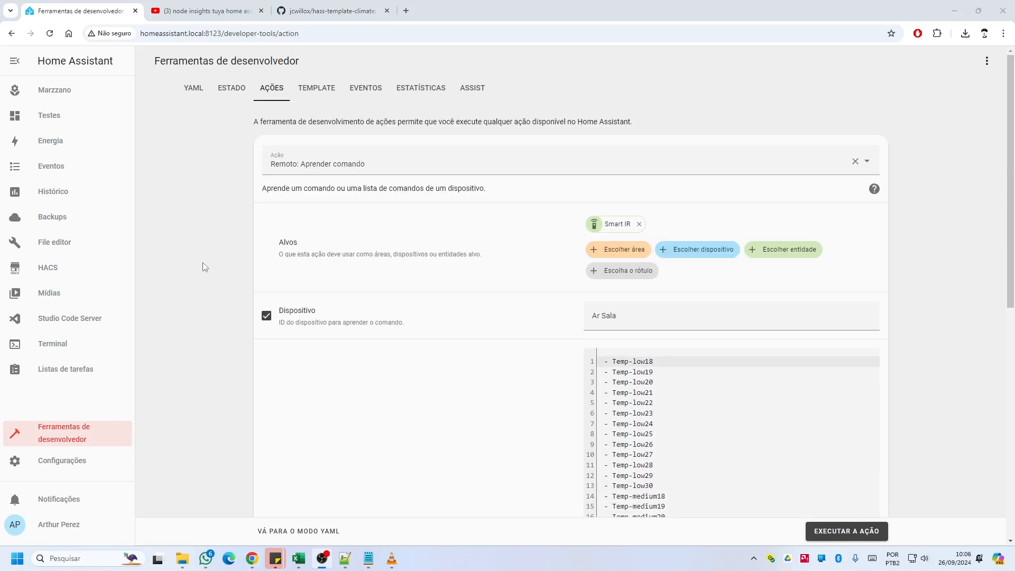
Step: Open the localtuya_remotes_codes file from the .storage folder of the config network drive in a new browser tab
click(185, 560)
double_click(498, 298)
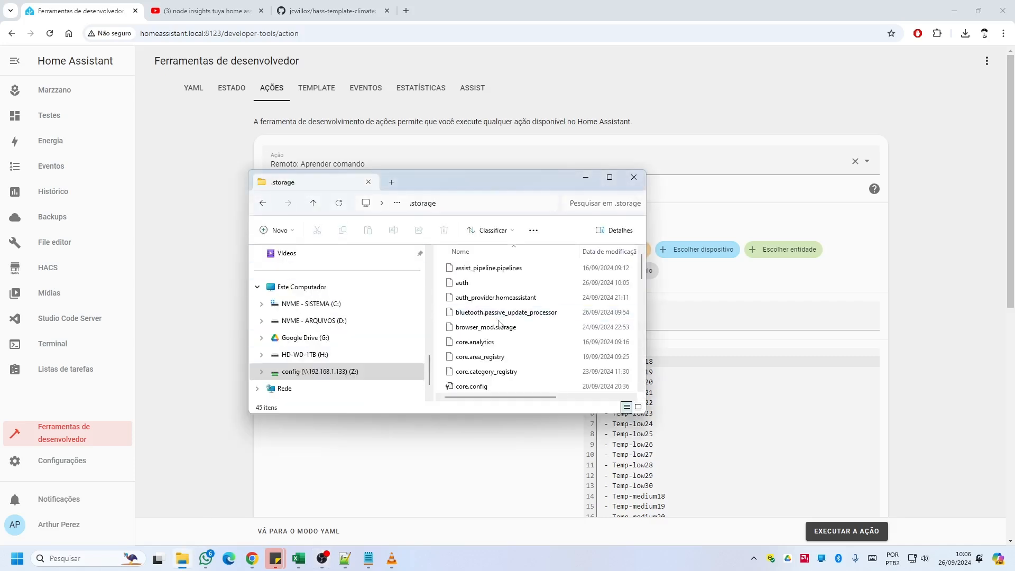
scroll(497, 321, down, 7)
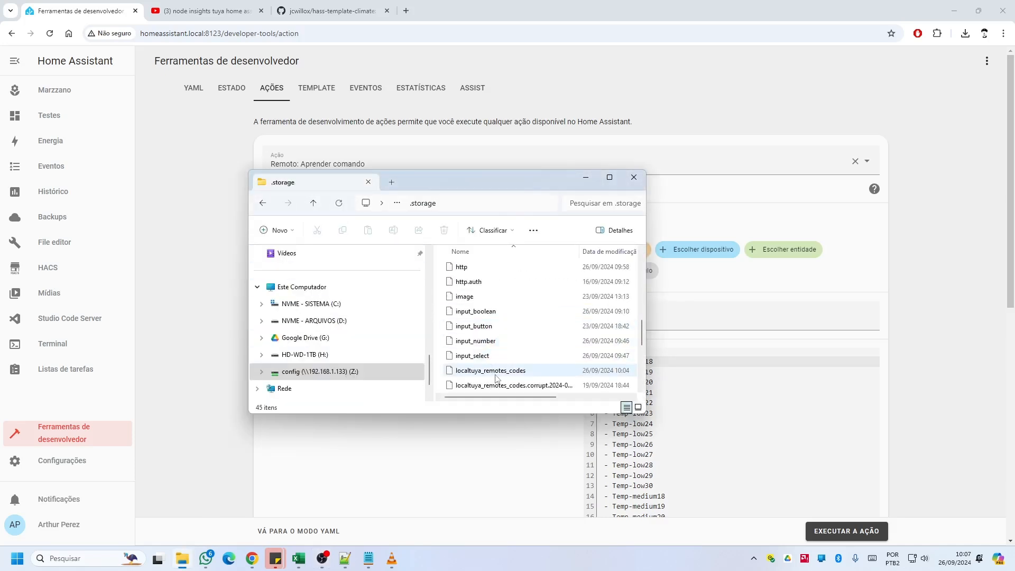
drag(492, 375, 413, 12)
Step: Review the learned infrared codes stored under Ar Quarto, Ar Escritório and Ar Sala in the localtuya_remotes_codes file
scroll(180, 194, down, 4)
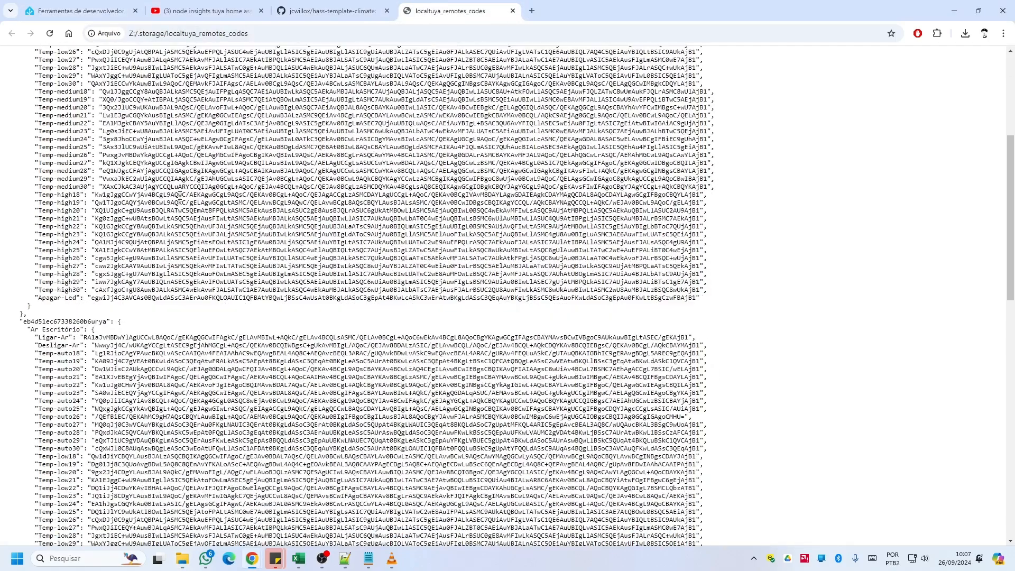
scroll(180, 194, down, 2)
scroll(74, 251, up, 6)
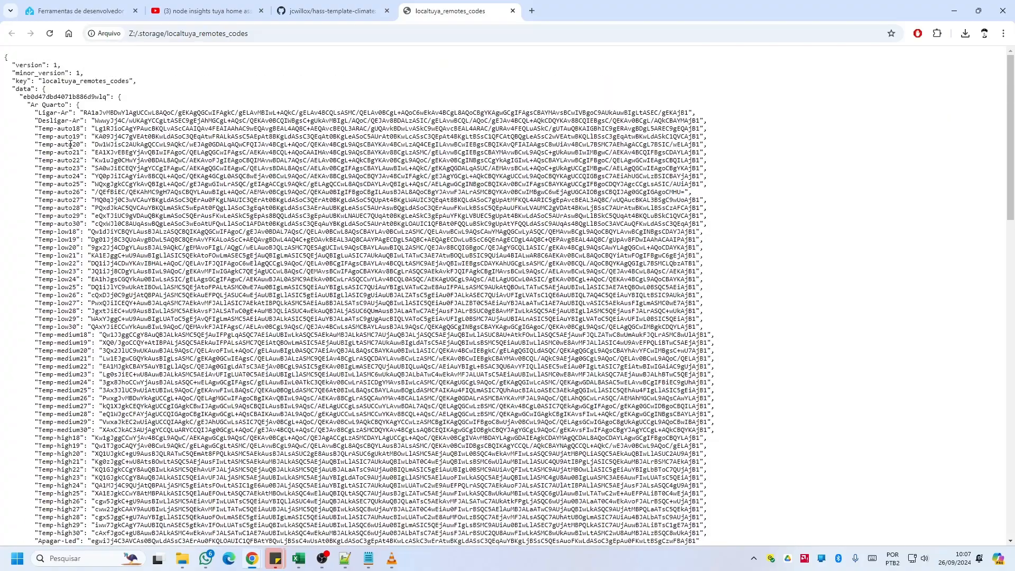
scroll(47, 105, down, 15)
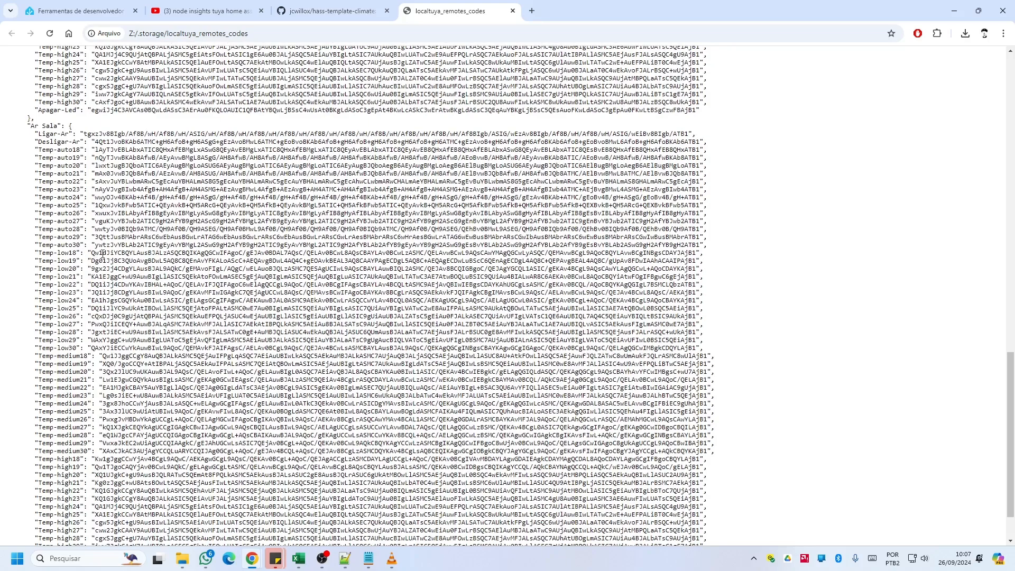
scroll(101, 253, up, 6)
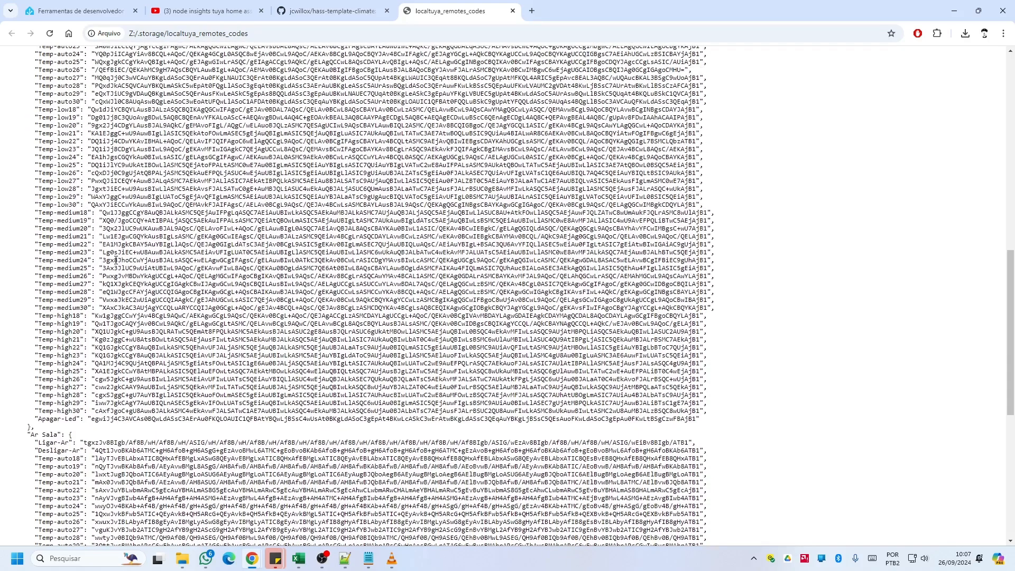
scroll(100, 185, up, 2)
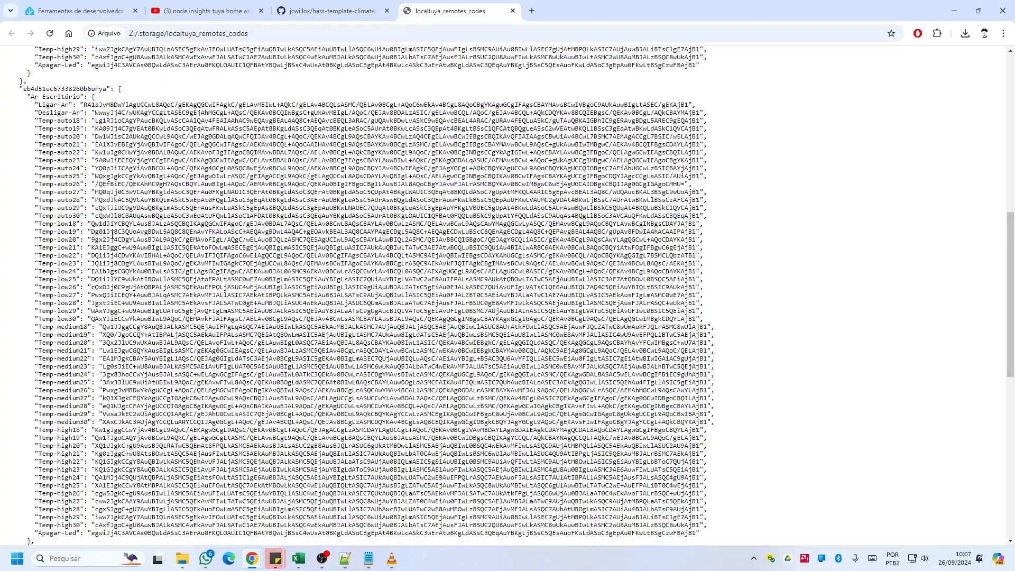
scroll(99, 220, up, 9)
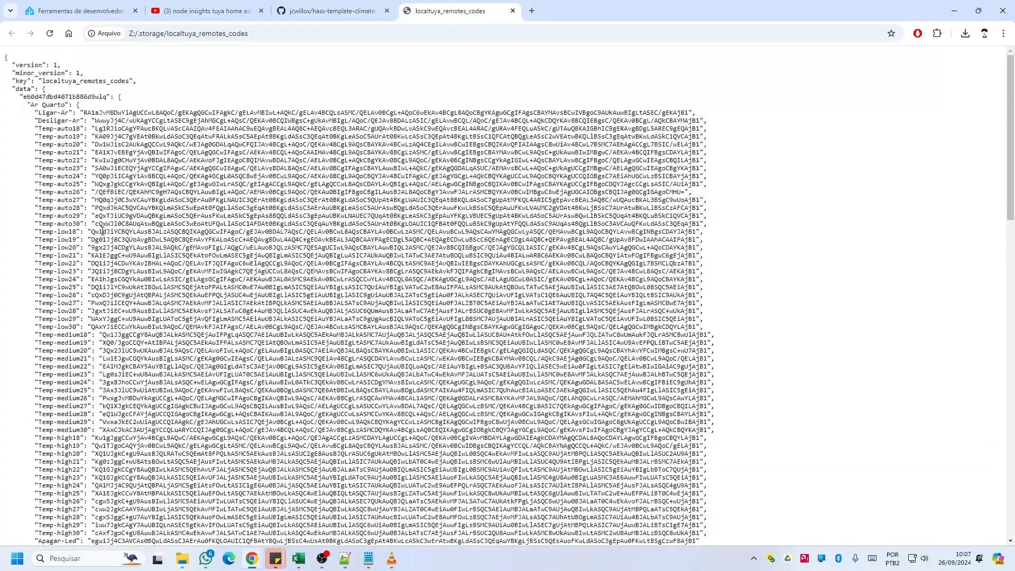
scroll(68, 126, down, 2)
scroll(79, 116, up, 2)
scroll(91, 158, down, 3)
scroll(144, 328, down, 7)
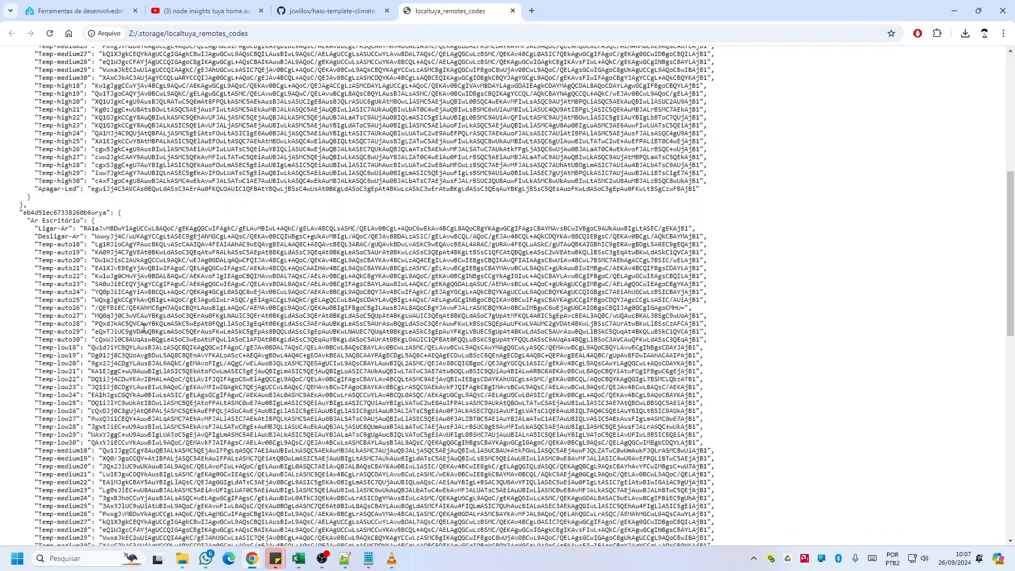
scroll(143, 328, down, 8)
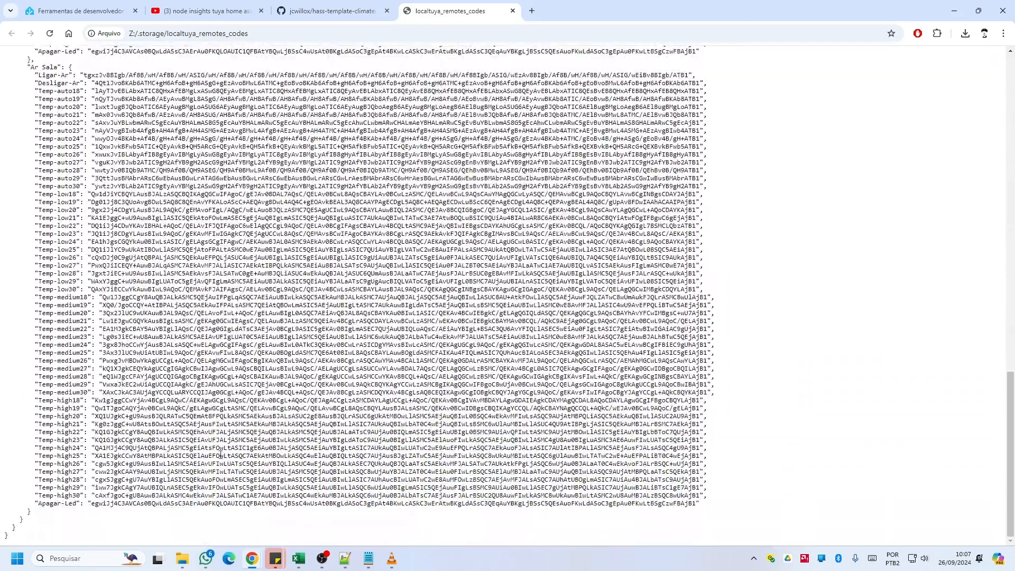
mouse_move(192, 569)
click(189, 565)
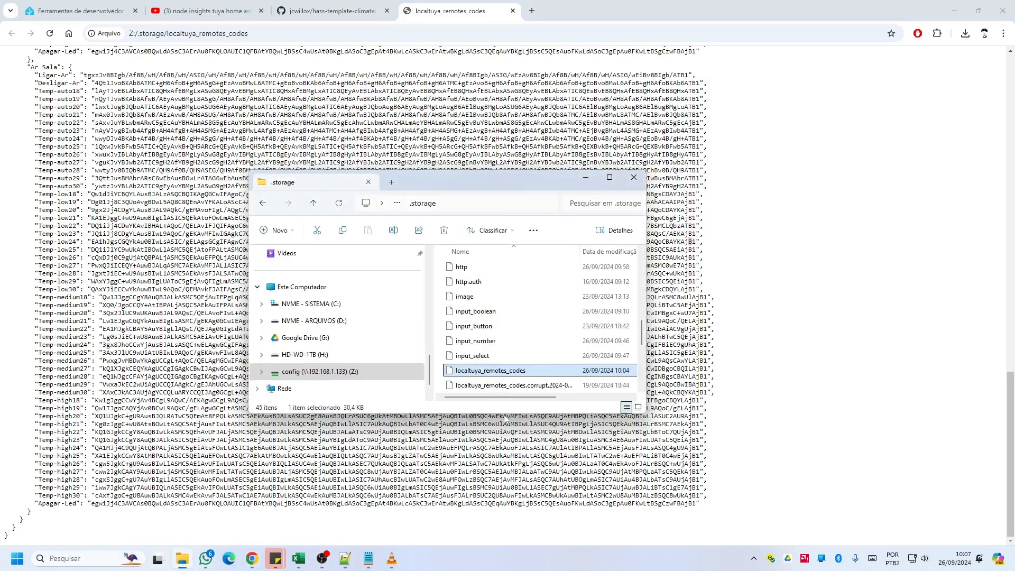
drag(517, 416, 521, 500)
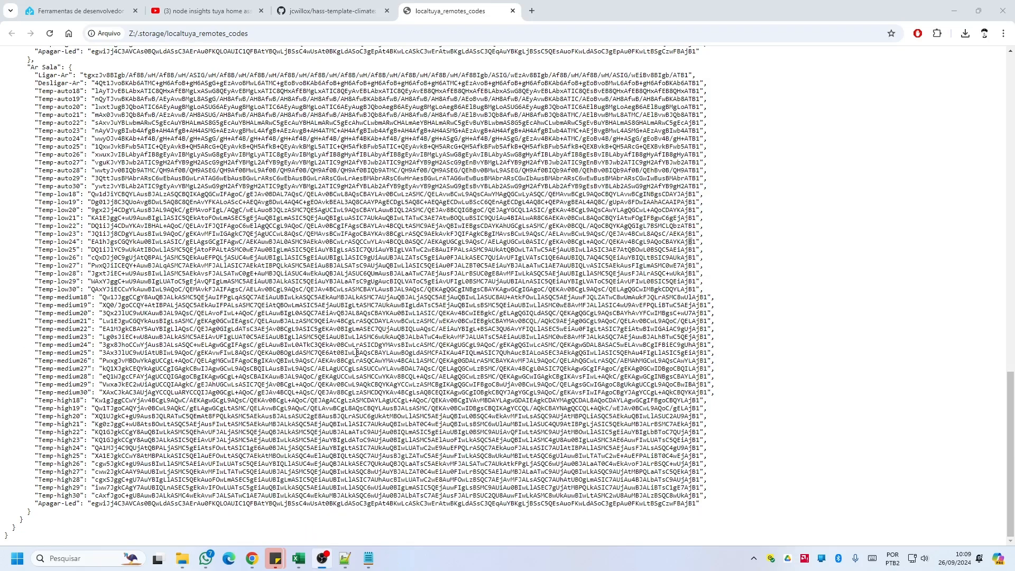
Step: Examine which remote device ID each of the Ar Quarto, Ar Escritório and Ar Sala code blocks is grouped under
scroll(358, 345, up, 5)
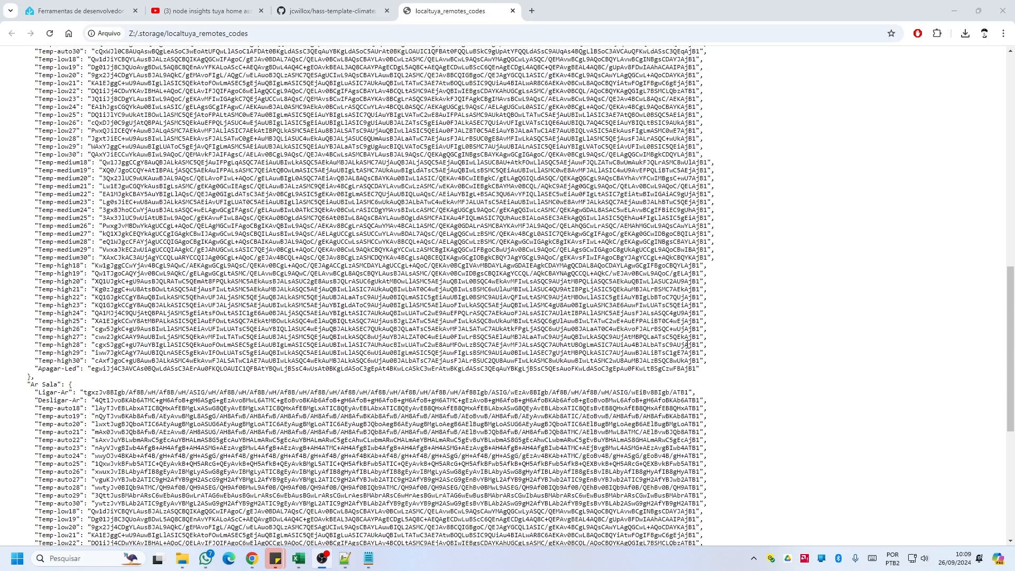
drag(693, 369, 212, 193)
scroll(282, 215, up, 4)
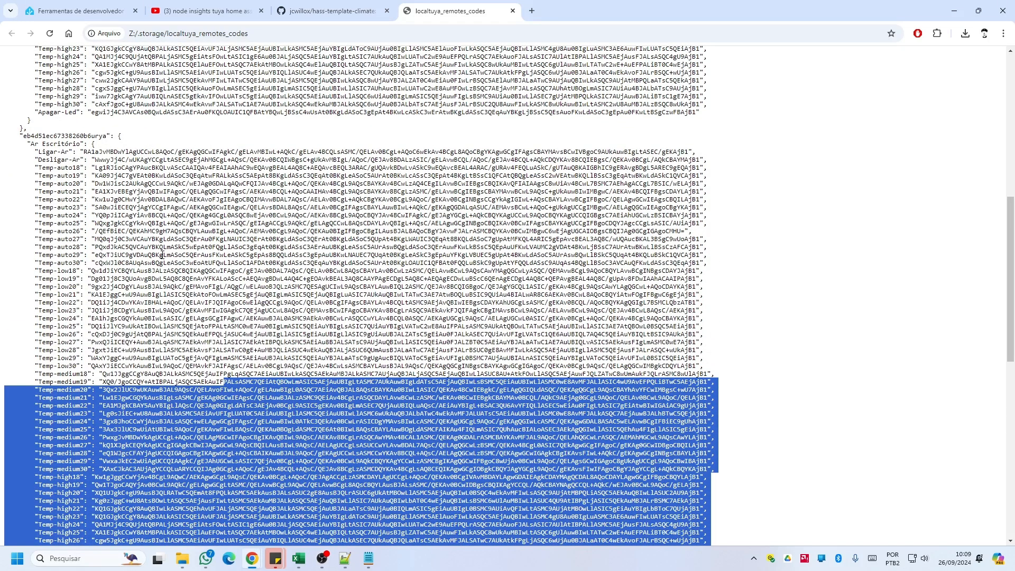
scroll(164, 254, up, 15)
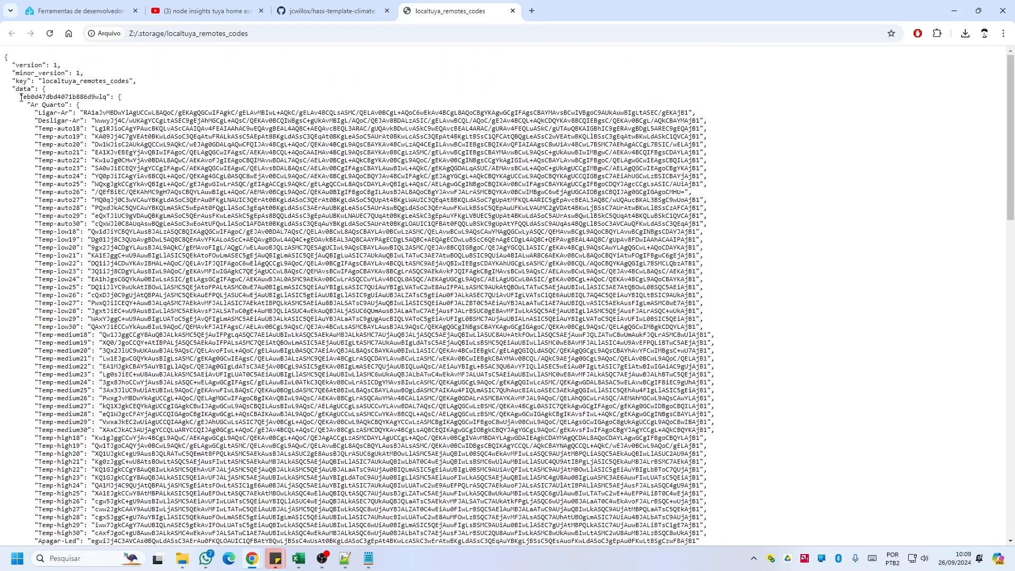
drag(23, 97, 106, 94)
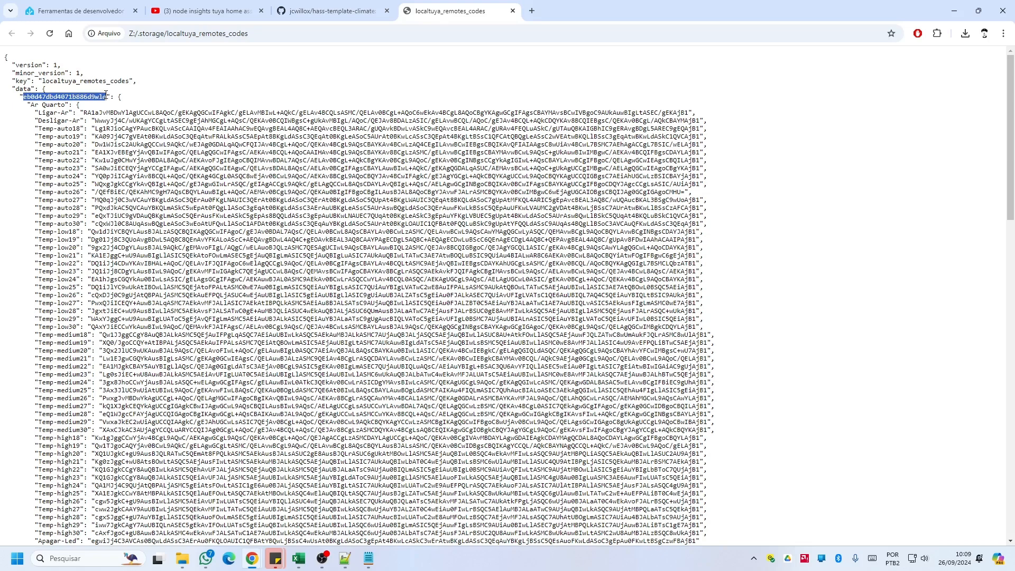
drag(24, 97, 87, 106)
scroll(109, 160, down, 4)
scroll(108, 159, down, 2)
drag(23, 247, 108, 247)
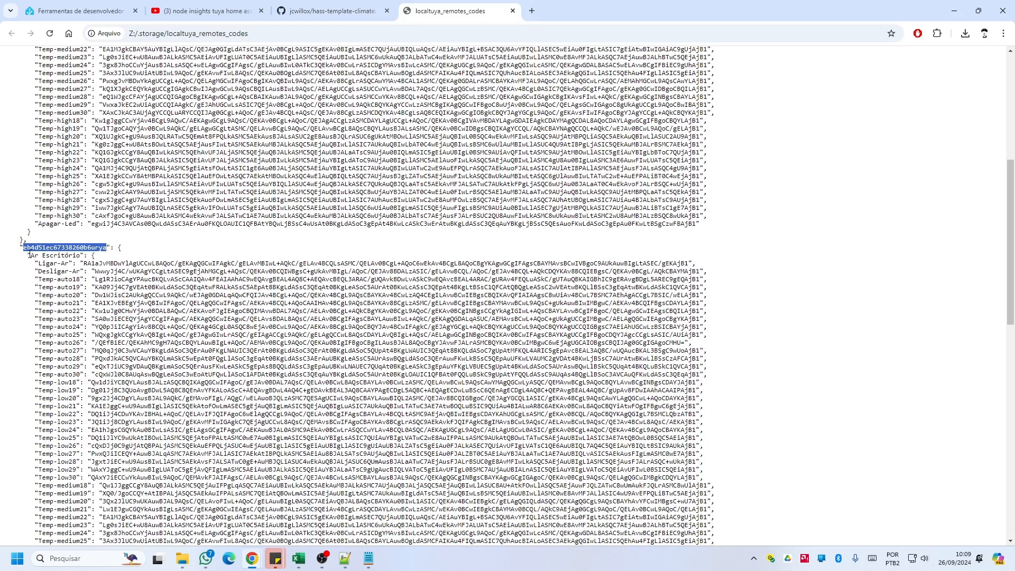
click(83, 247)
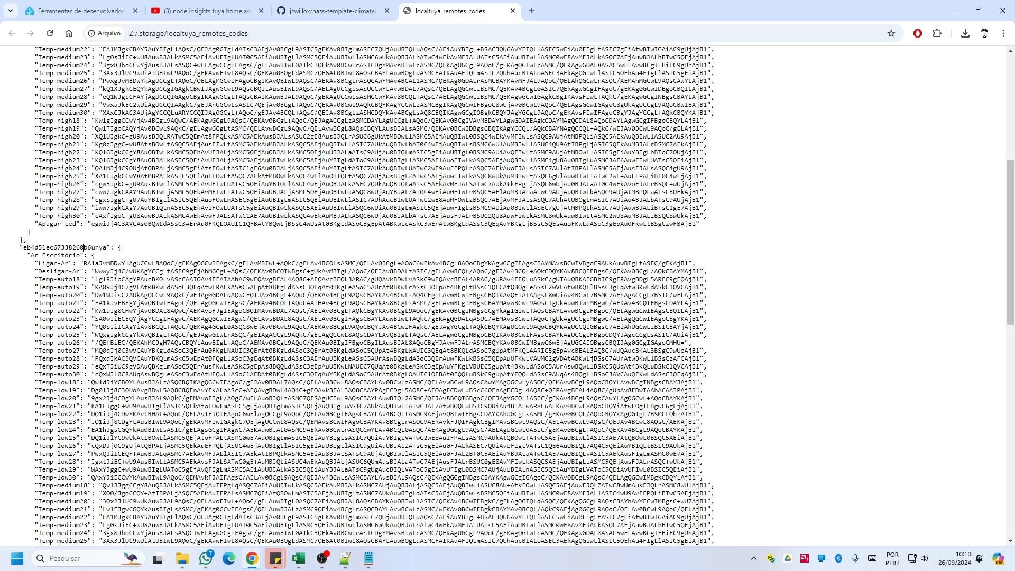
scroll(83, 244, down, 4)
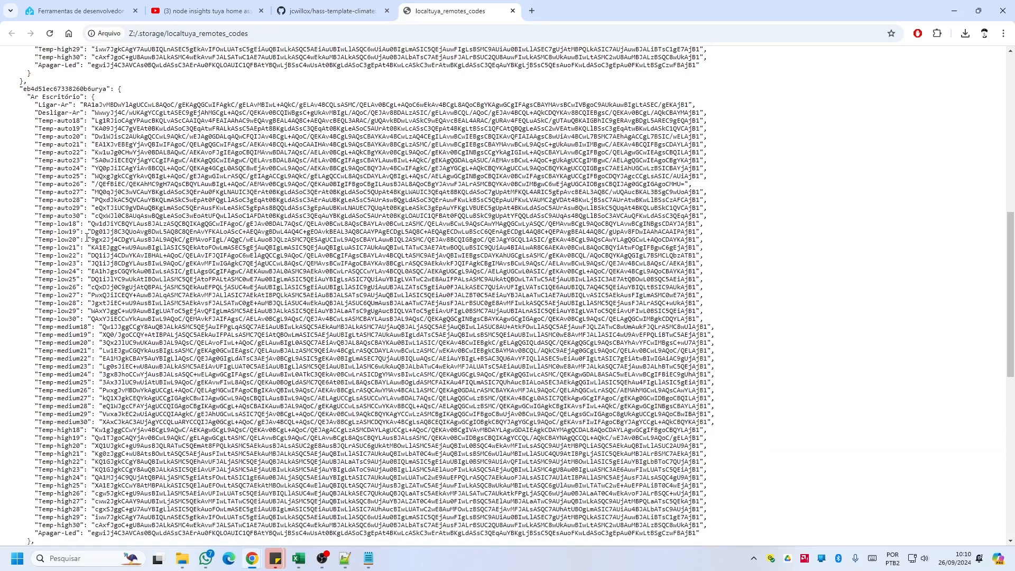
scroll(76, 97, up, 1)
drag(24, 88, 51, 88)
scroll(65, 328, down, 3)
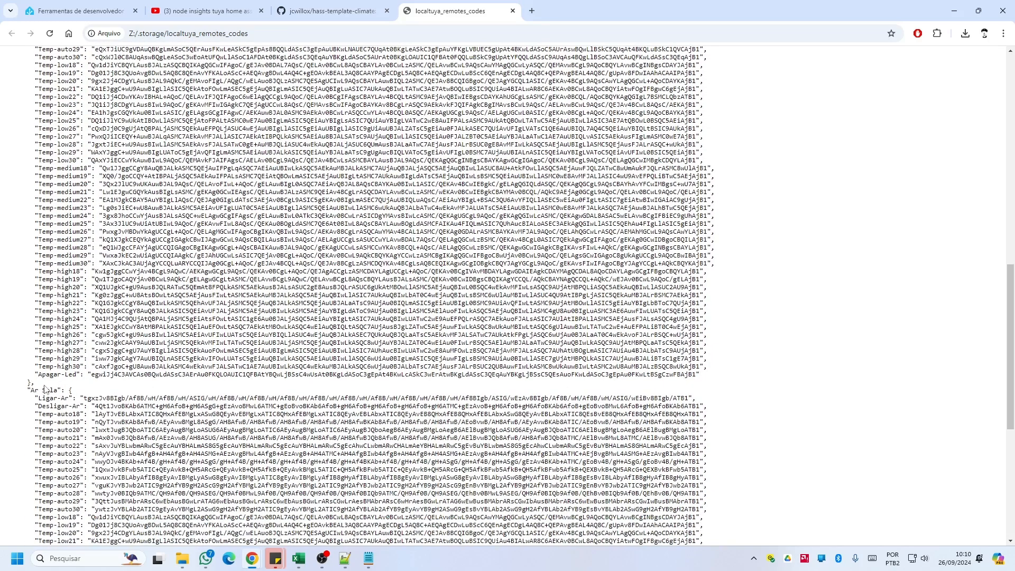
drag(162, 433, 27, 383)
scroll(30, 370, up, 4)
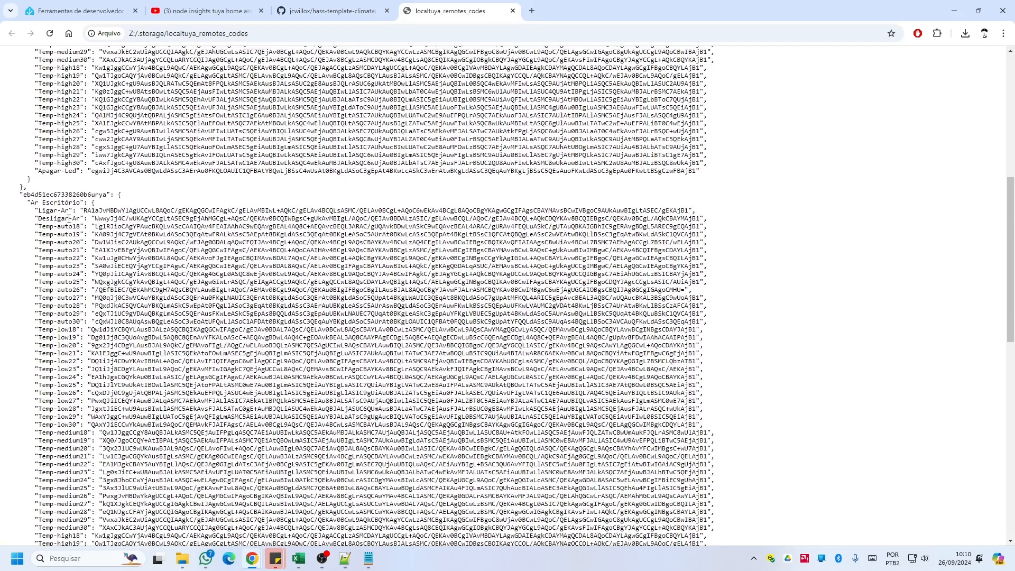
drag(23, 195, 106, 191)
click(133, 252)
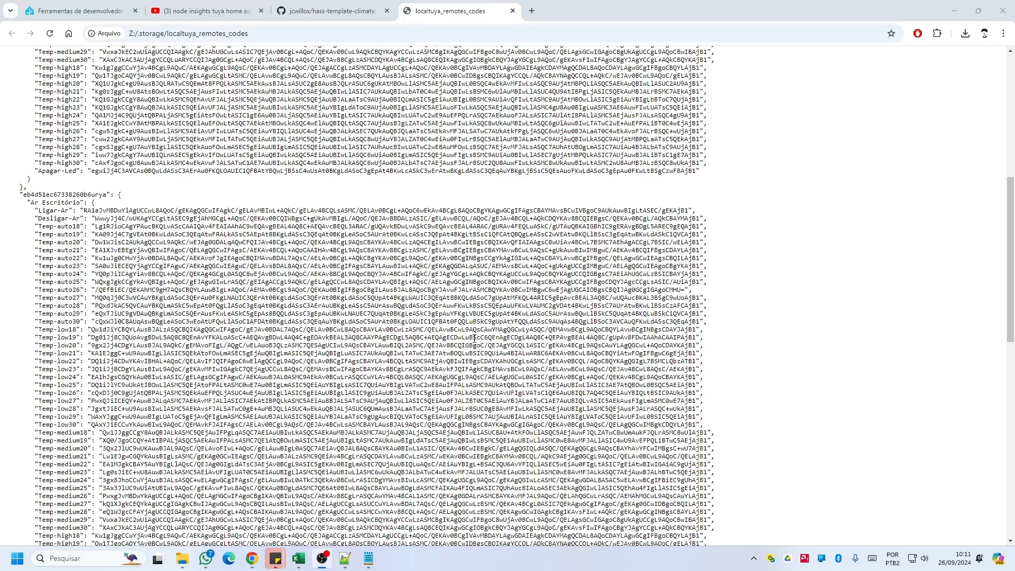
Step: Return to the Home Assistant developer tools and review the Remoto: Enviar comando action
scroll(474, 339, up, 7)
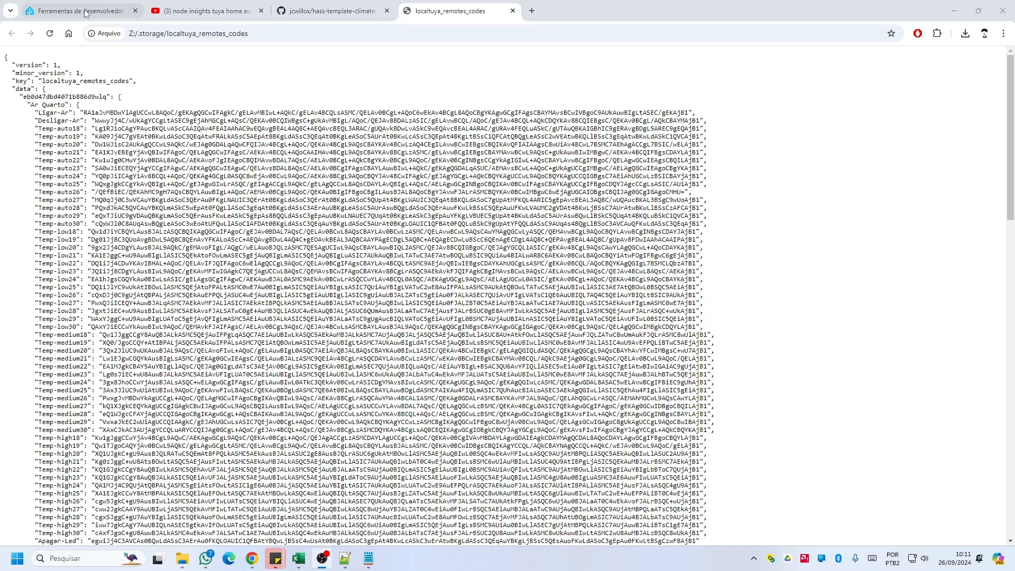
click(64, 12)
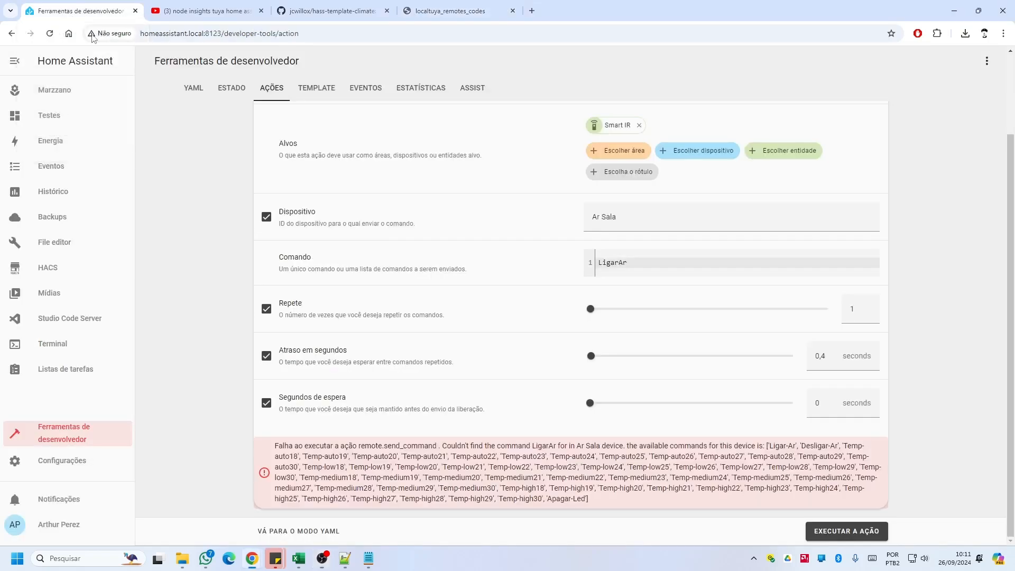
click(56, 439)
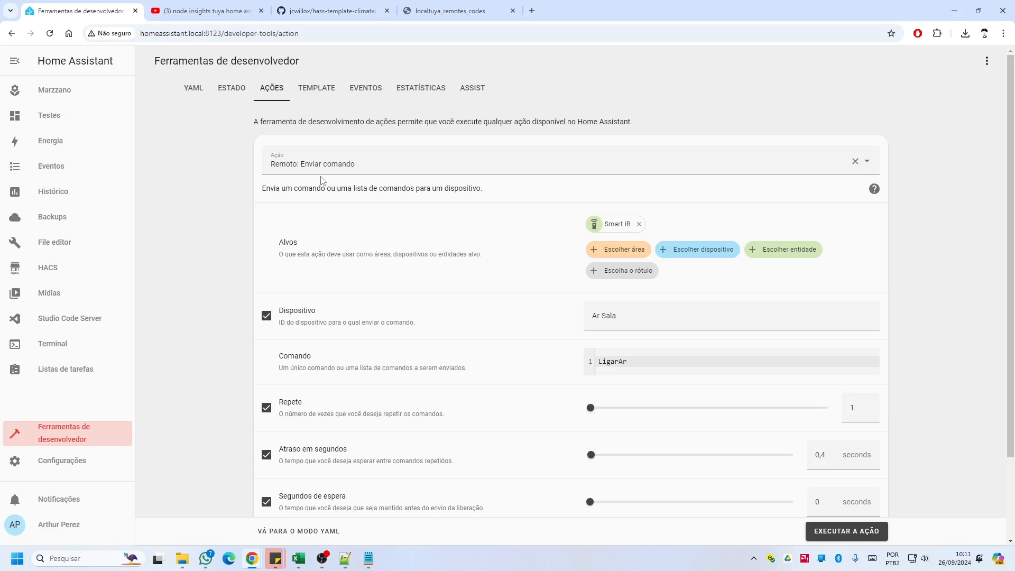
double_click(290, 165)
double_click(311, 165)
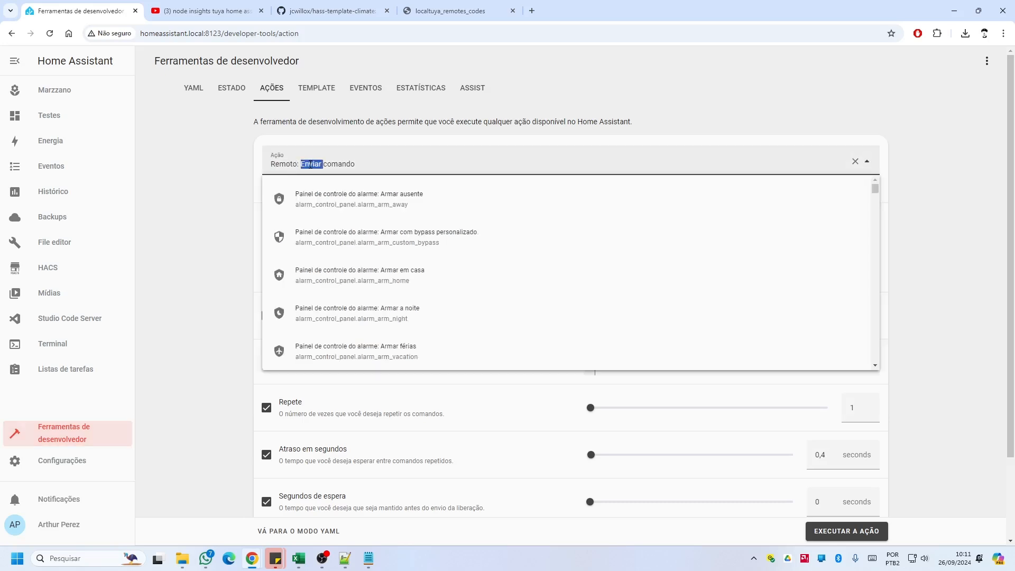
click(272, 165)
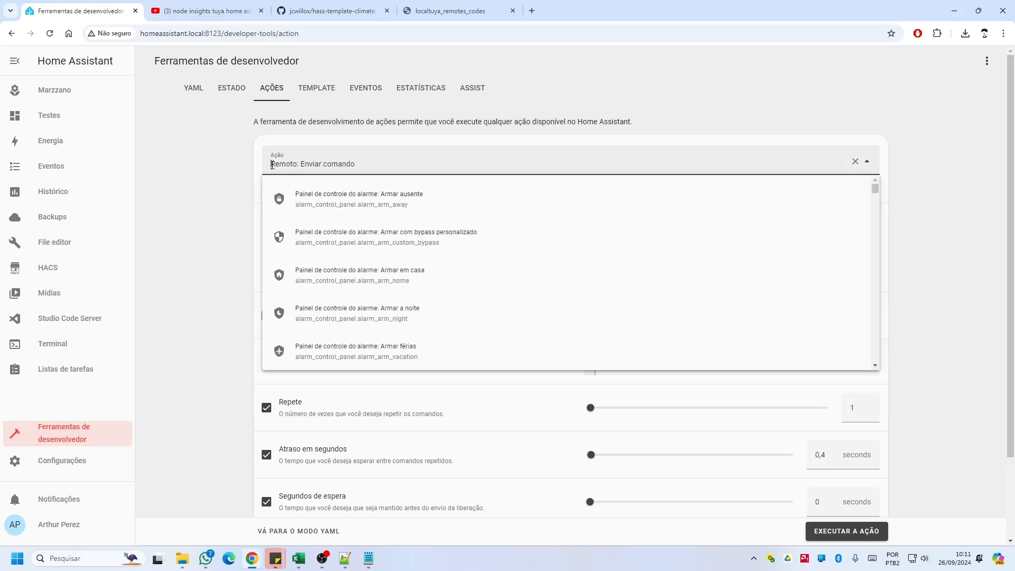
click(366, 164)
click(221, 183)
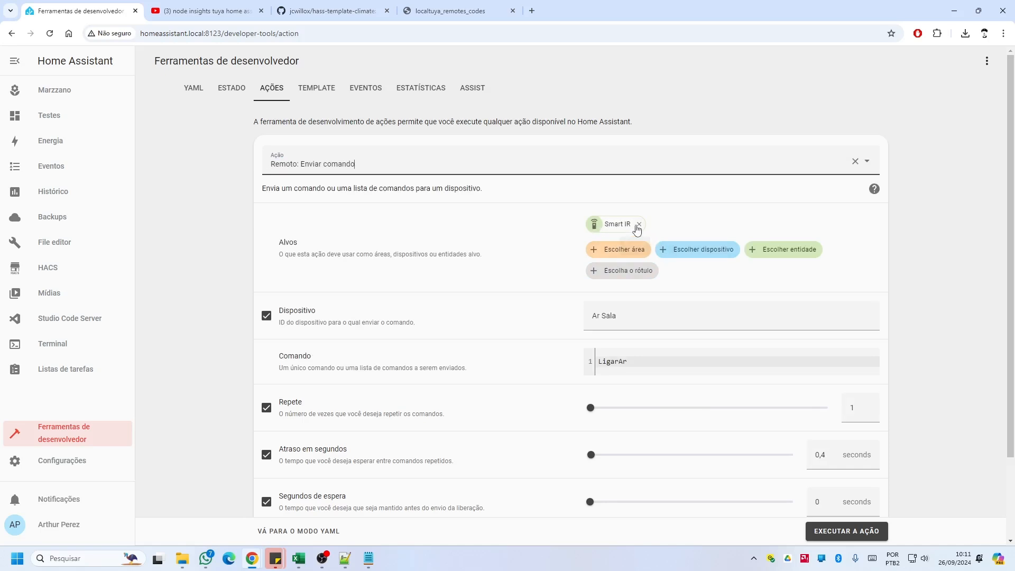
Step: Correct the command for the Ar Sala device to Ligar-Ar and execute the action
click(639, 320)
scroll(354, 255, down, 1)
click(617, 308)
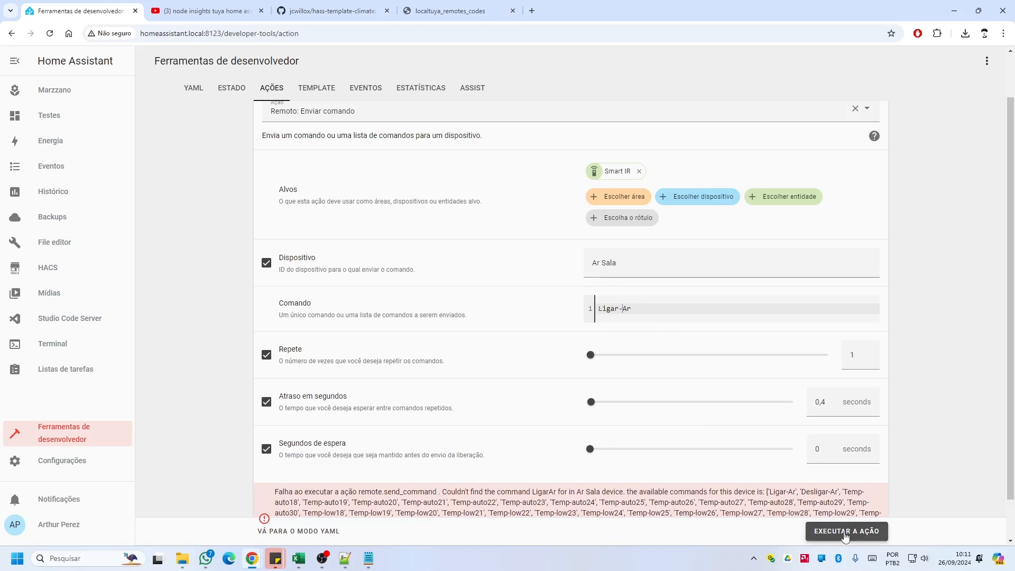
click(824, 532)
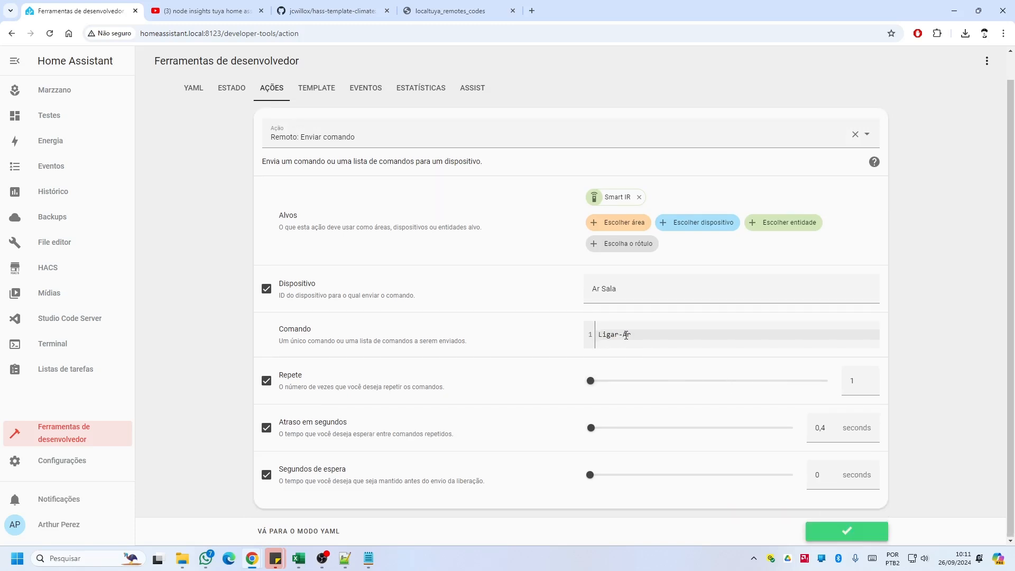
Step: Replace the command for the Ar Sala device with Temp-medium23
triple_click(645, 330)
text(Temp-medium23)
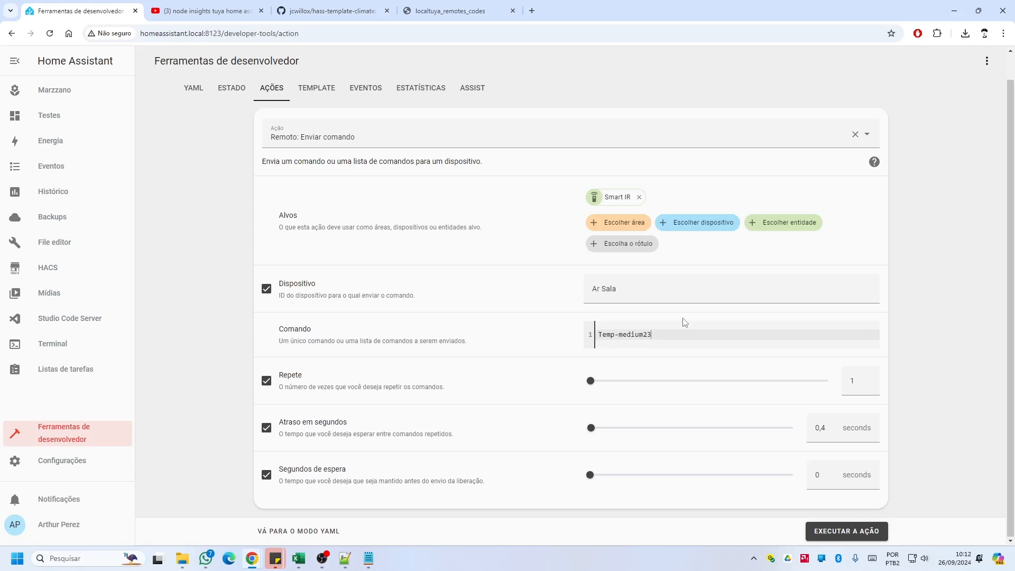
key(ctrl+Return)
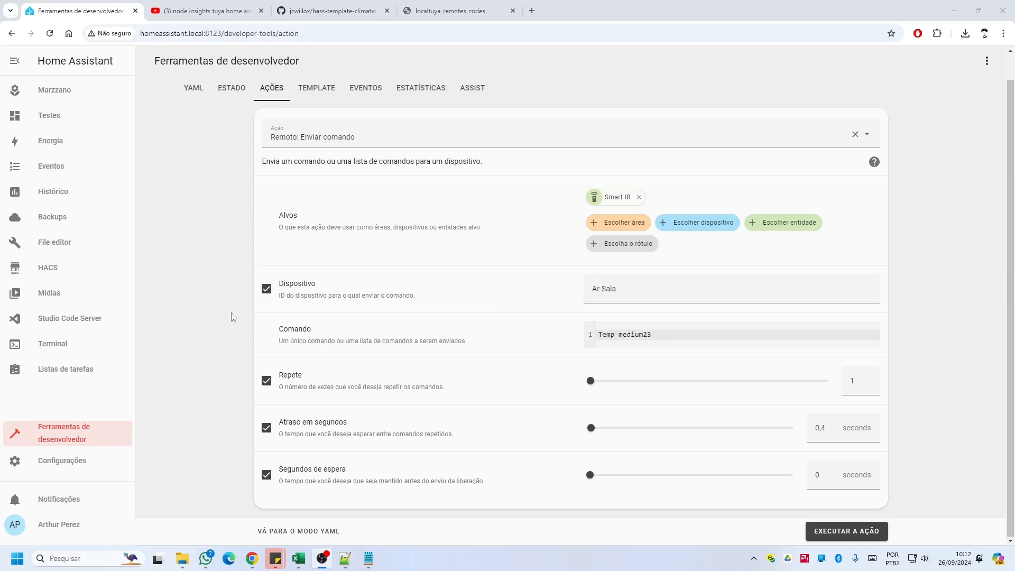
Step: Create a new empty automation from scratch in the Home Assistant settings
click(95, 468)
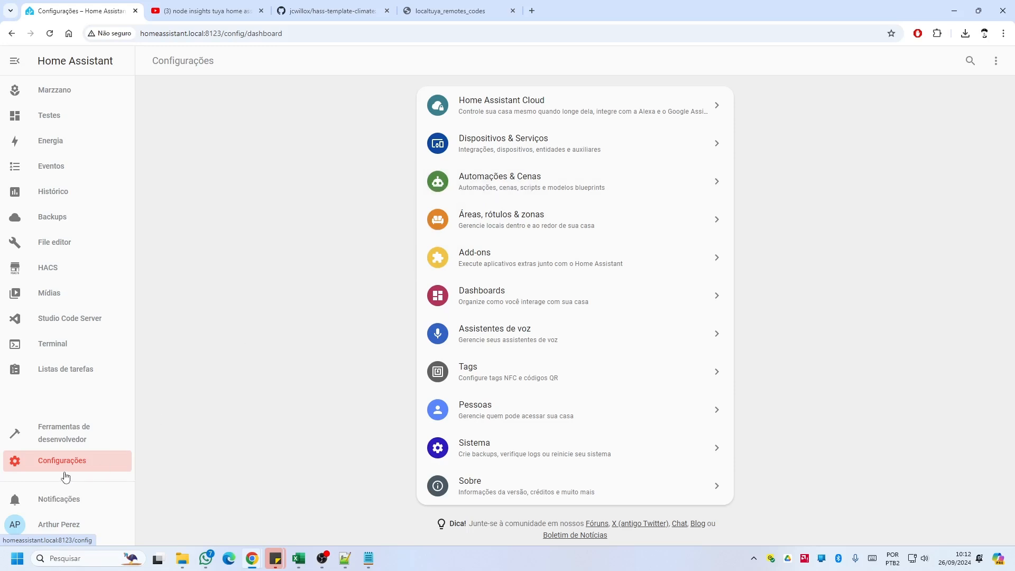
click(513, 191)
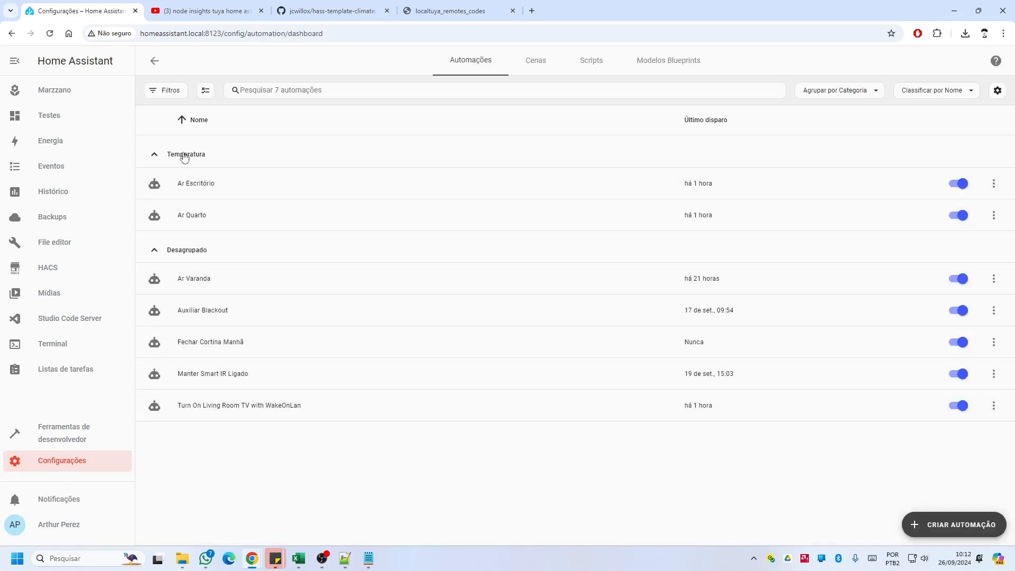
click(1001, 528)
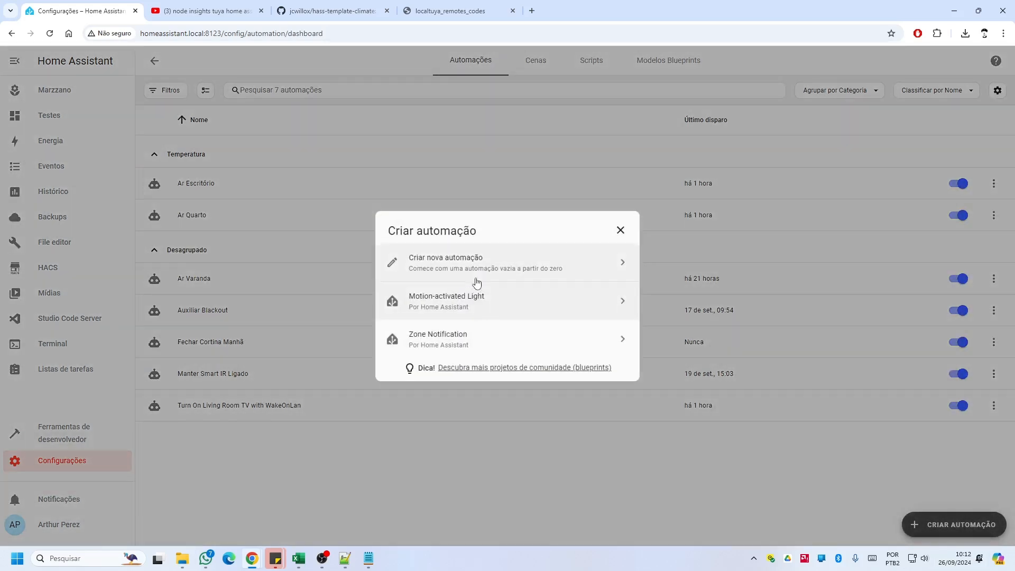
click(461, 263)
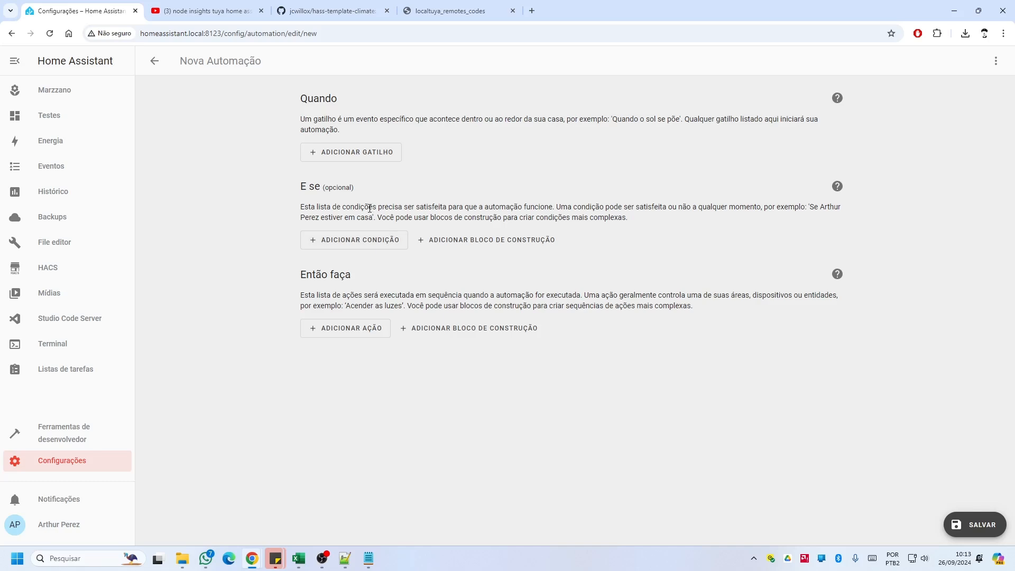
click(323, 558)
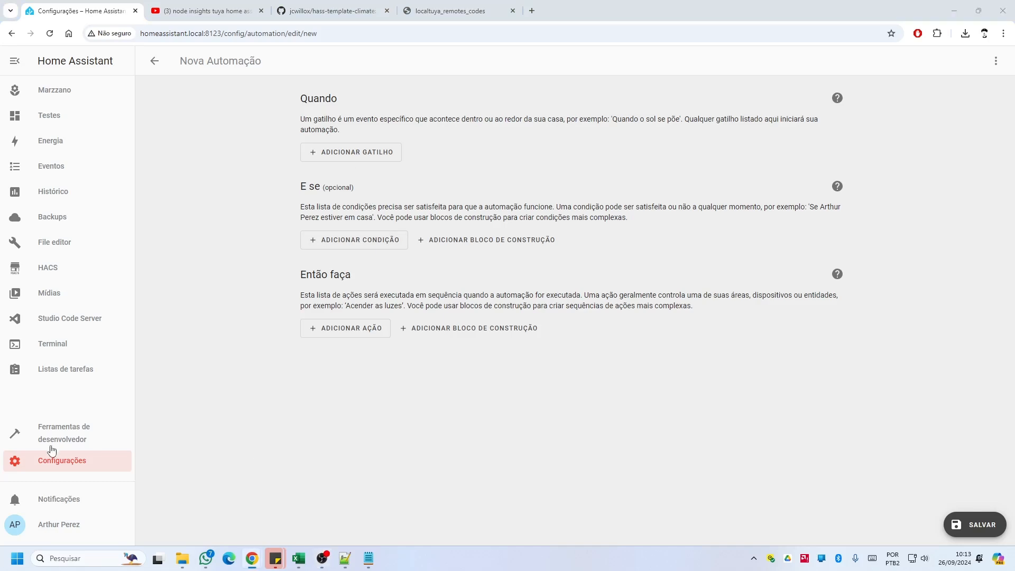
Step: Add an Estado entity trigger to the new automation for the Ar Sala entity
click(350, 151)
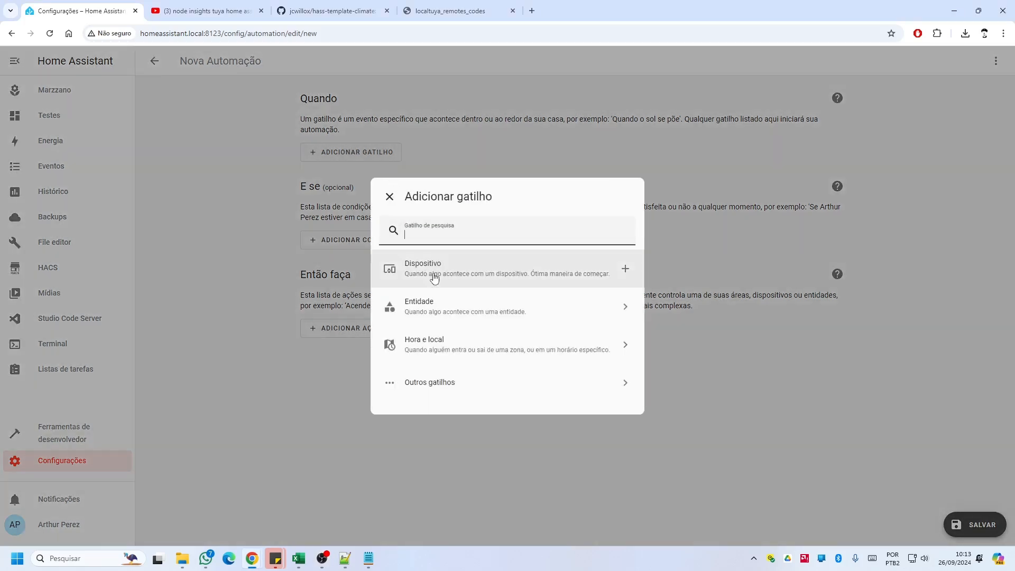
click(430, 303)
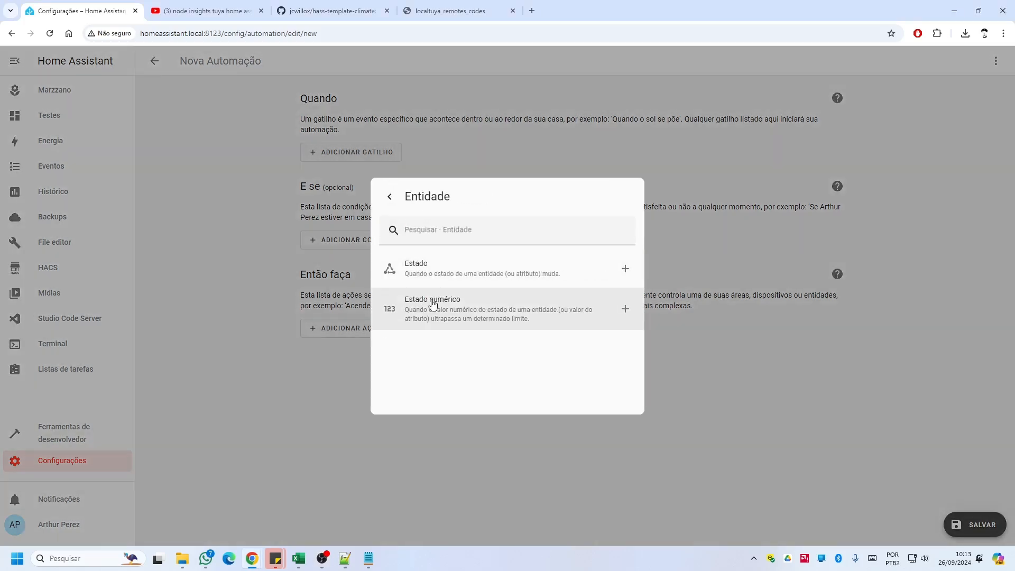
click(443, 271)
click(375, 181)
text(a)
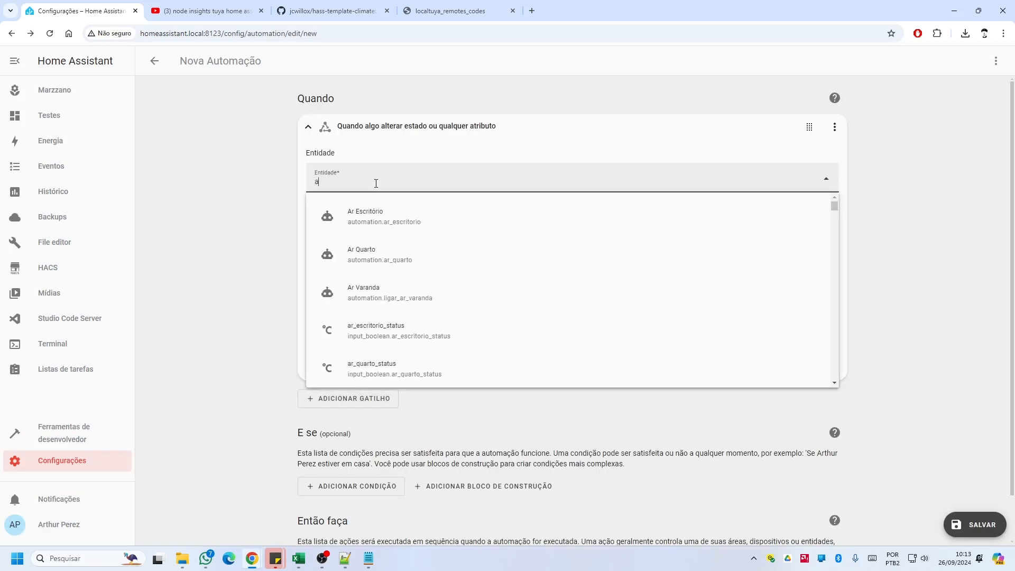
text(r_sal)
click(372, 260)
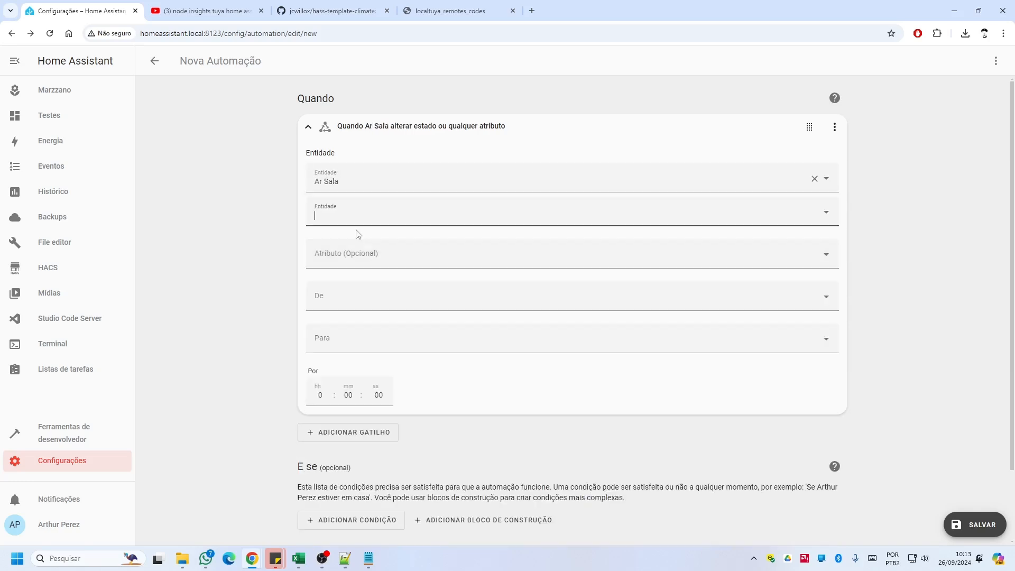
Step: Make the Ar Sala trigger fire on a change from Desligado to Frio, and collapse it
click(374, 304)
text(of)
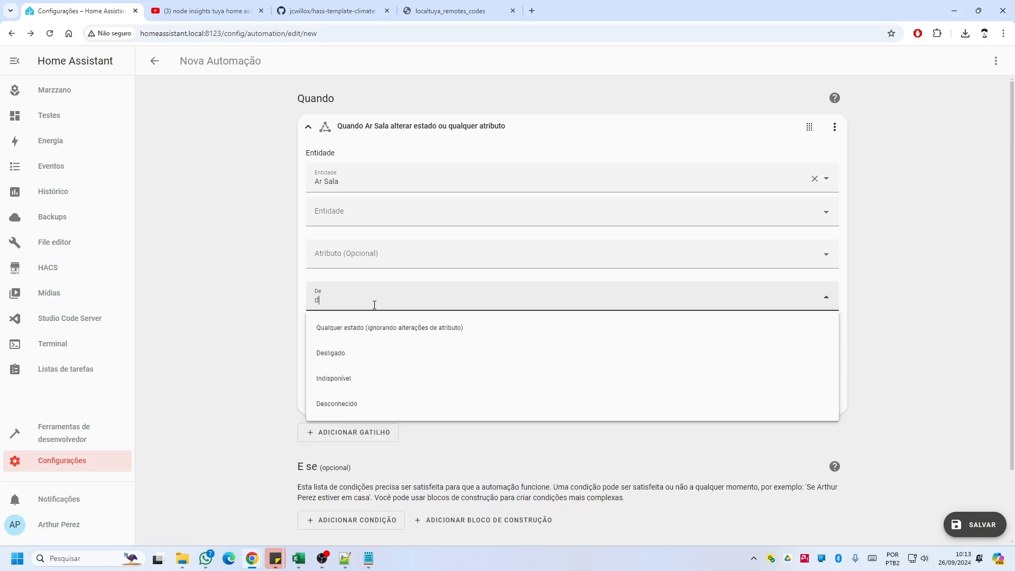
click(336, 343)
click(339, 341)
text(ligado)
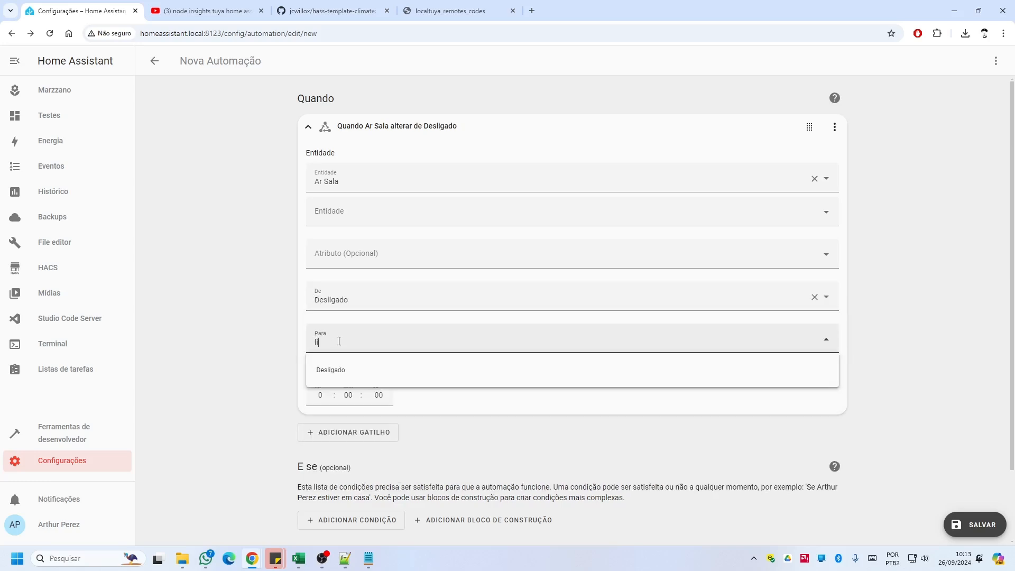
key(ctrl+a)
key(BackSpace)
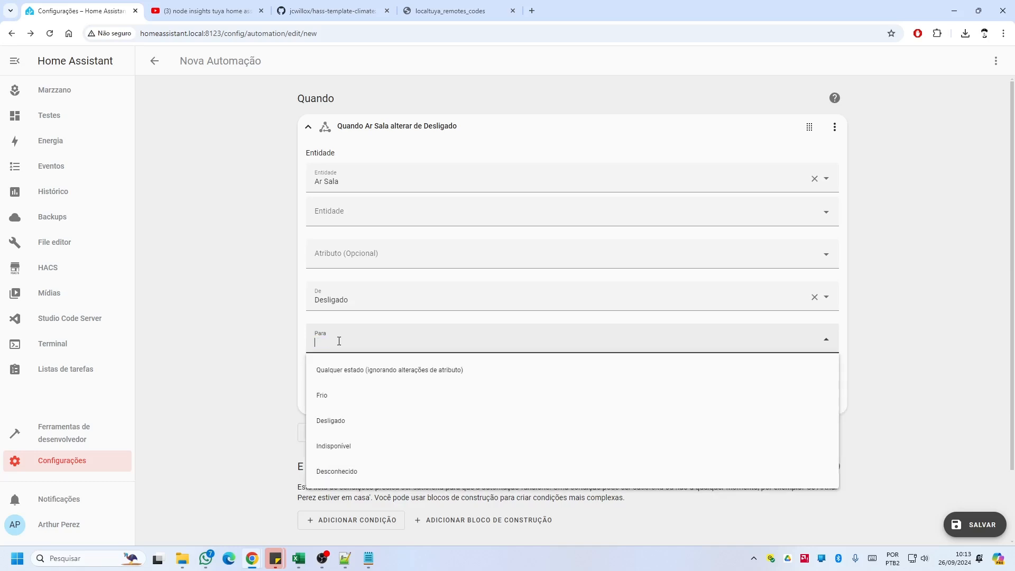
click(329, 396)
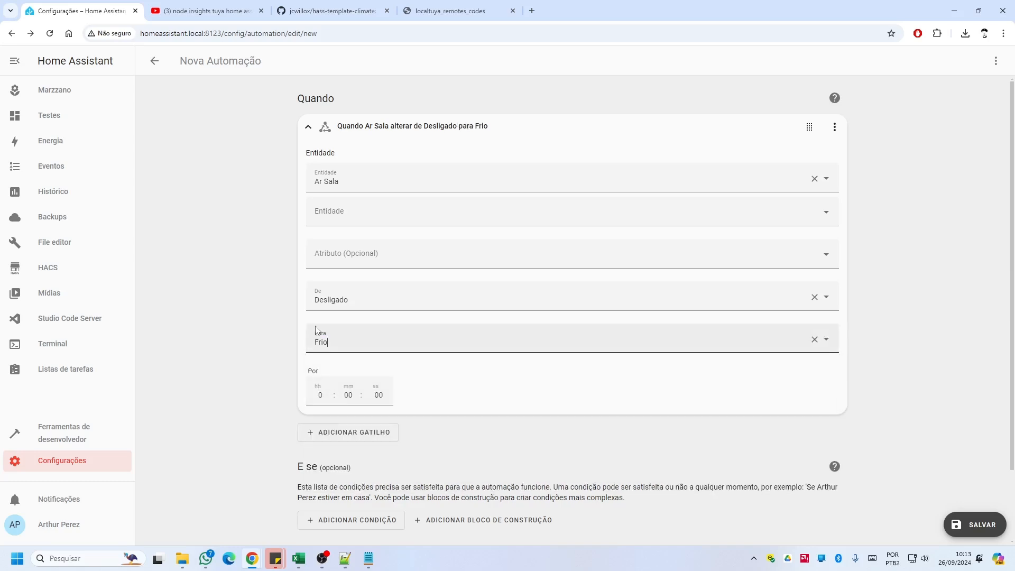
click(315, 131)
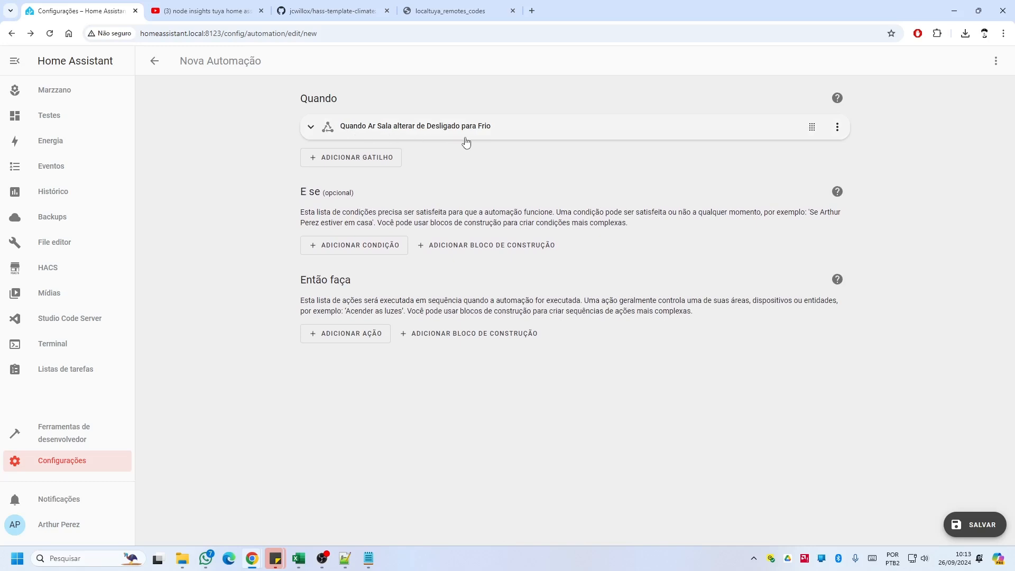
click(308, 128)
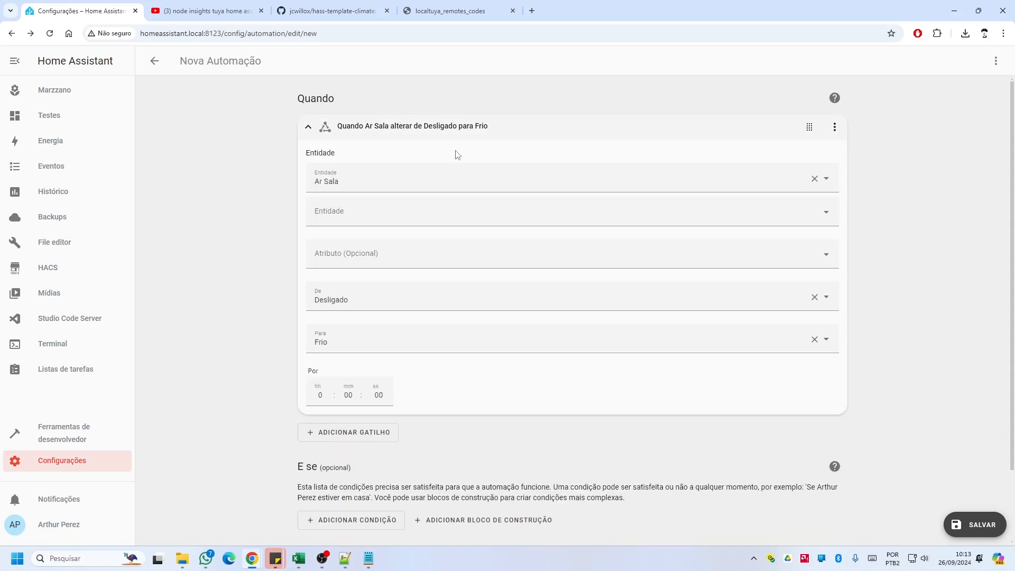
click(356, 341)
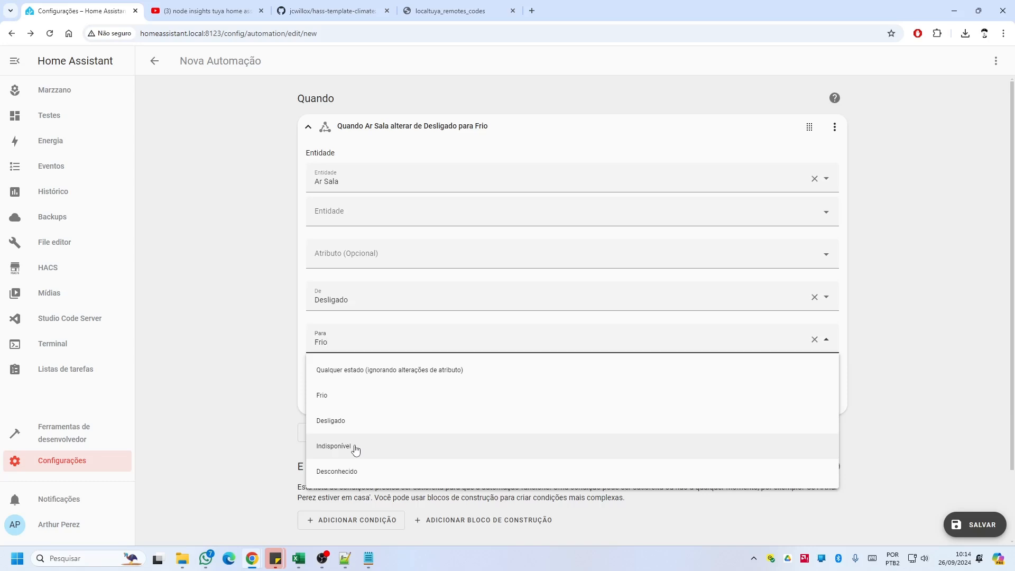
click(267, 316)
click(309, 128)
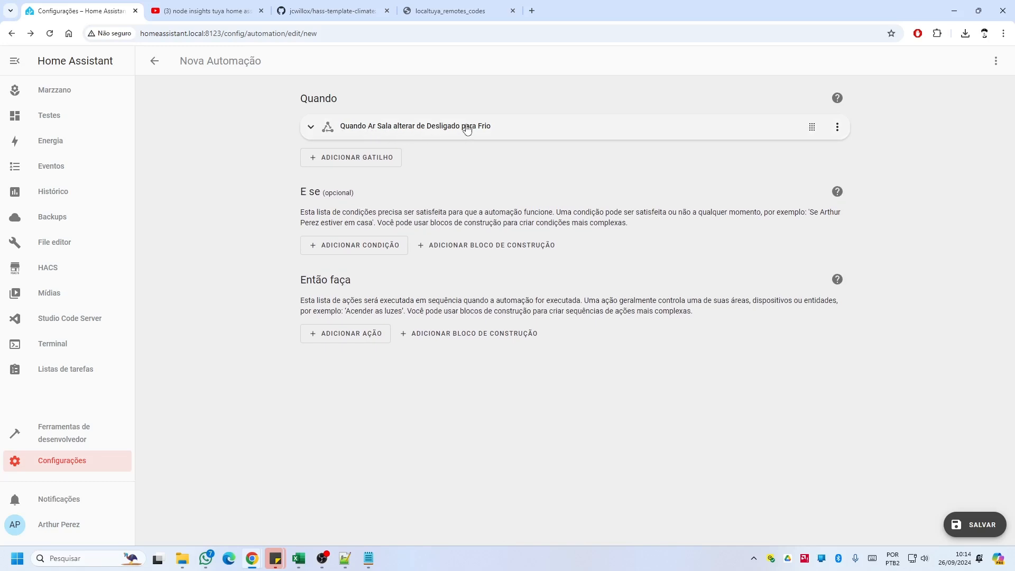
Step: Duplicate the Ar Sala state trigger until the automation has four identical triggers
click(378, 157)
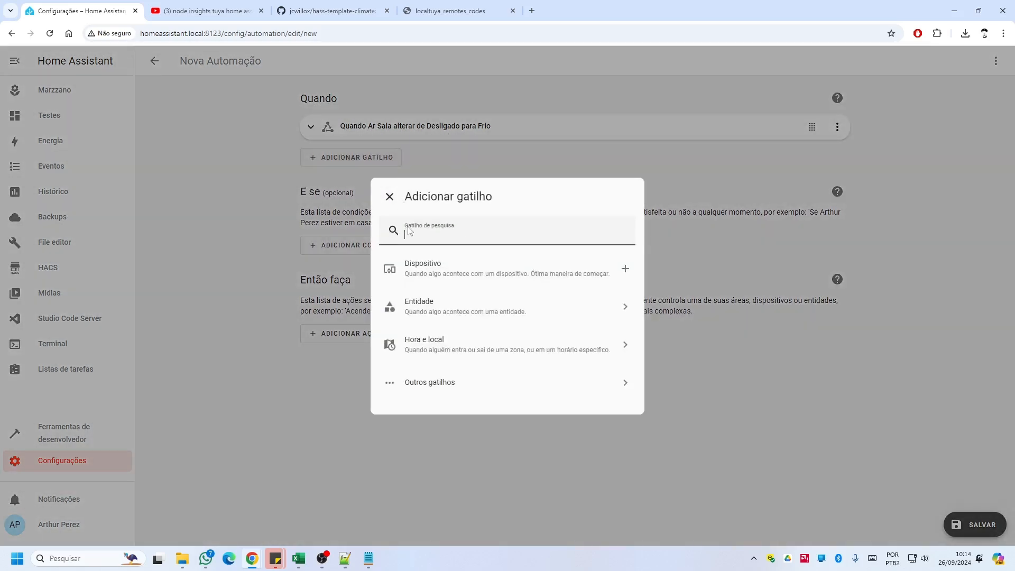
click(390, 197)
click(838, 127)
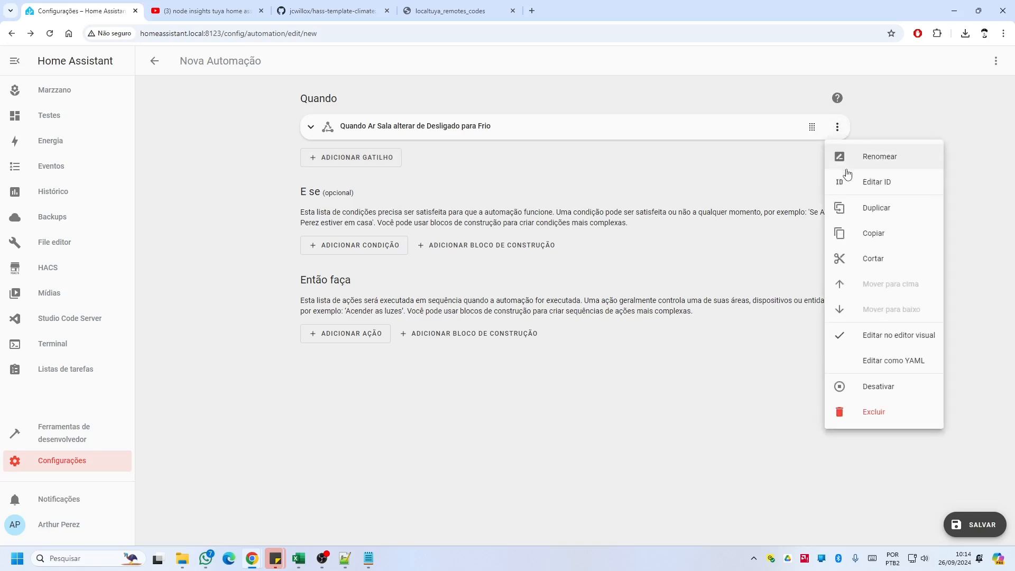
click(876, 207)
click(840, 163)
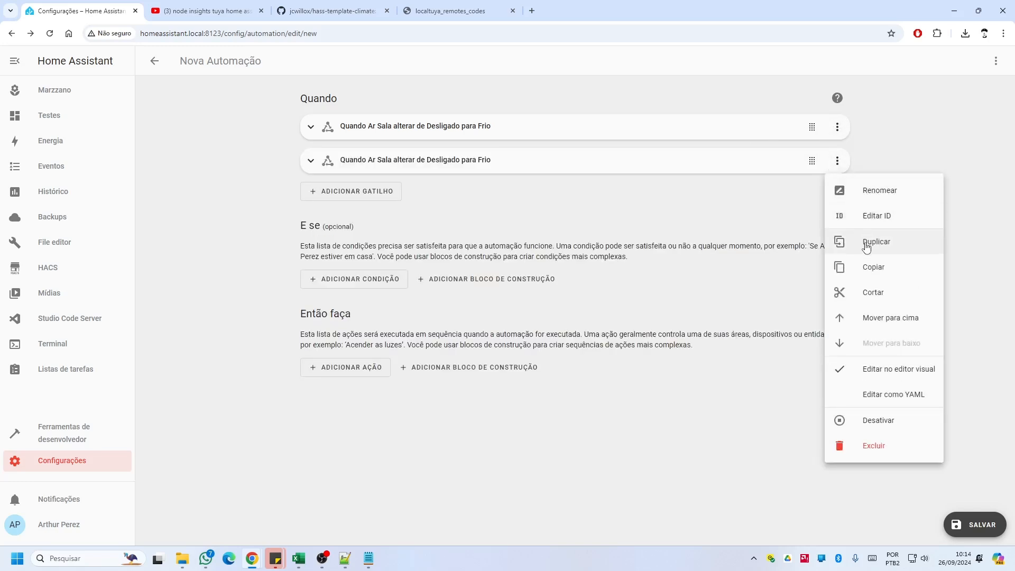
click(867, 244)
click(838, 194)
click(867, 275)
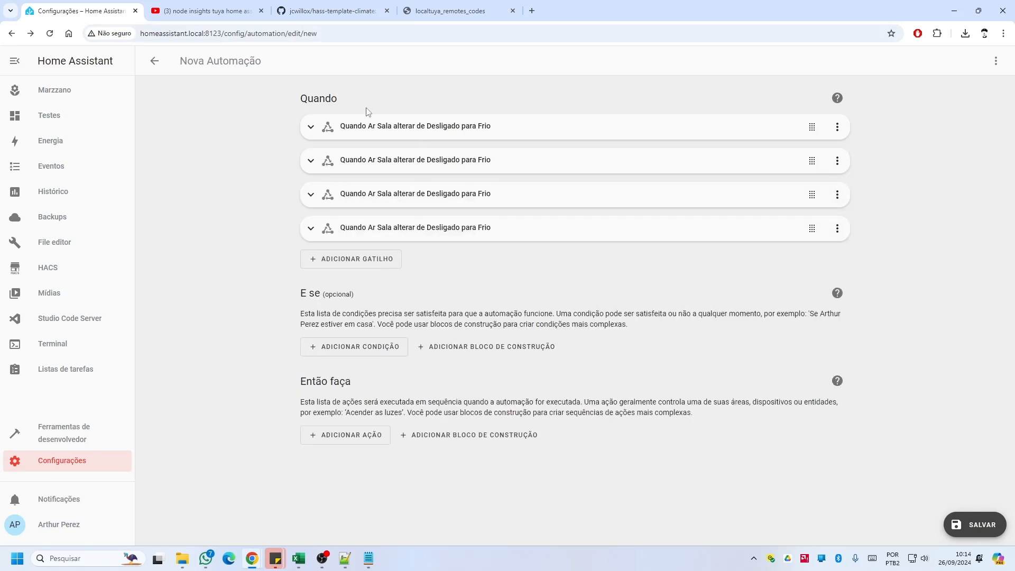
Step: Change the second Ar Sala trigger to fire from Frio to Desligado, and collapse it
click(327, 162)
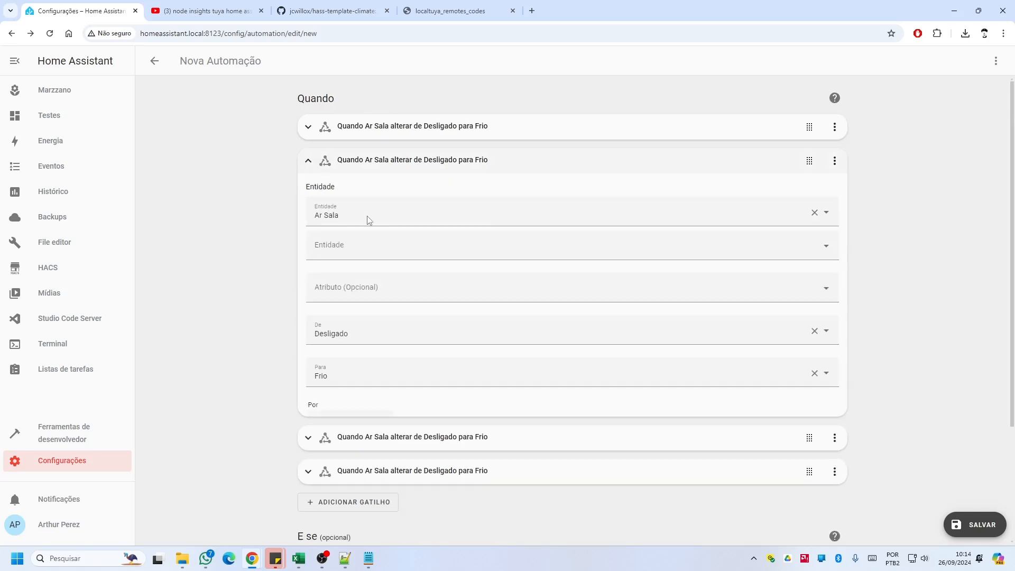
click(357, 331)
text(frio)
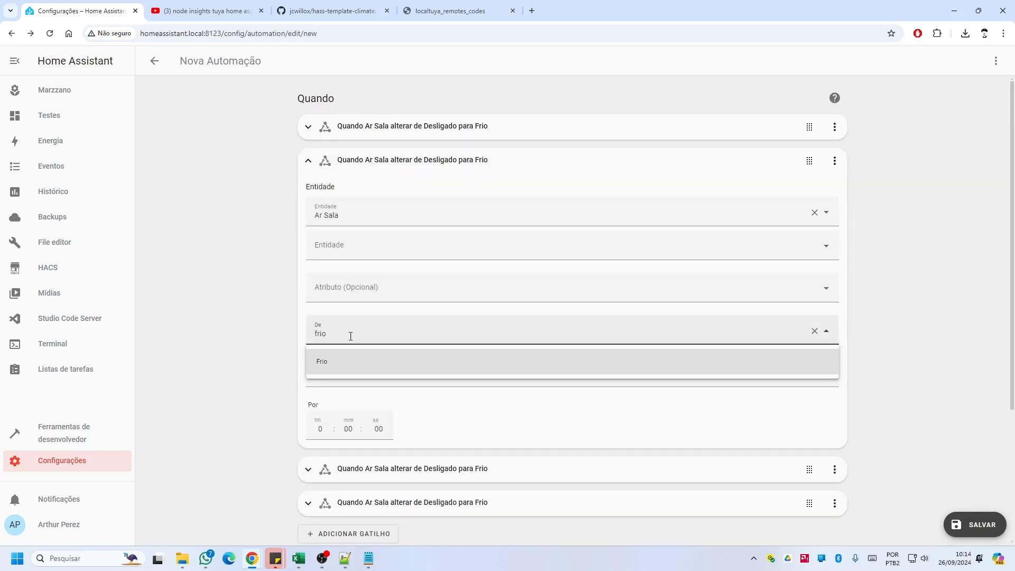
click(350, 361)
click(346, 376)
text(desl)
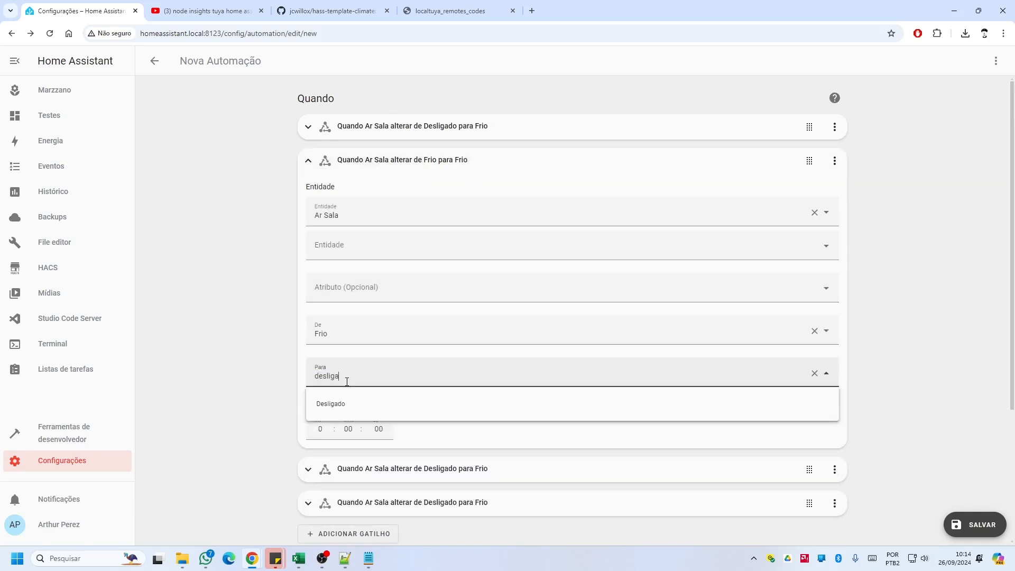
text(iga)
click(344, 402)
click(310, 164)
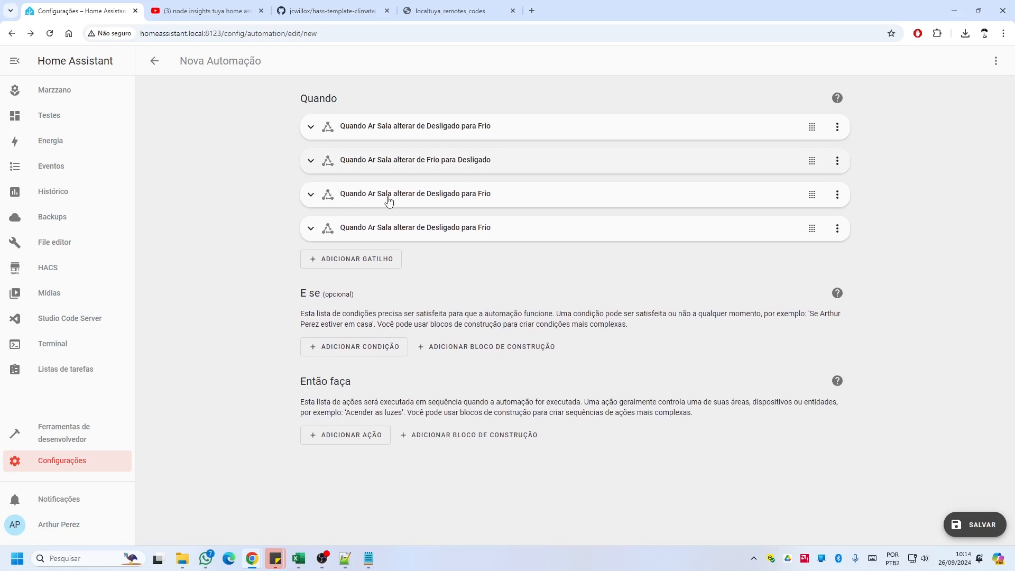
Step: Make the third Ar Sala trigger fire on any change of the Temperatura alvo attribute, with no from or to state, and collapse it
click(310, 195)
click(355, 281)
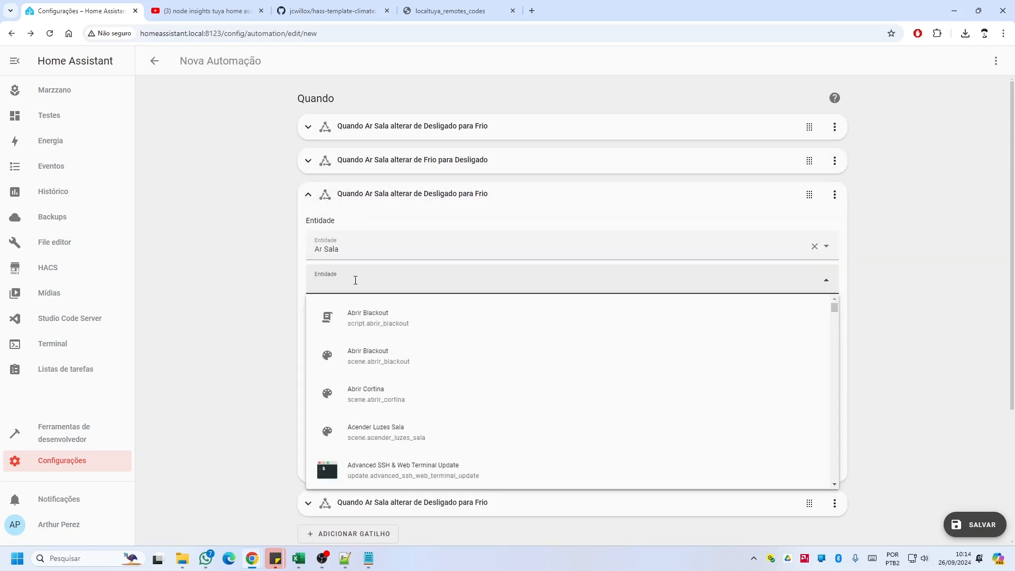
key(Escape)
click(346, 322)
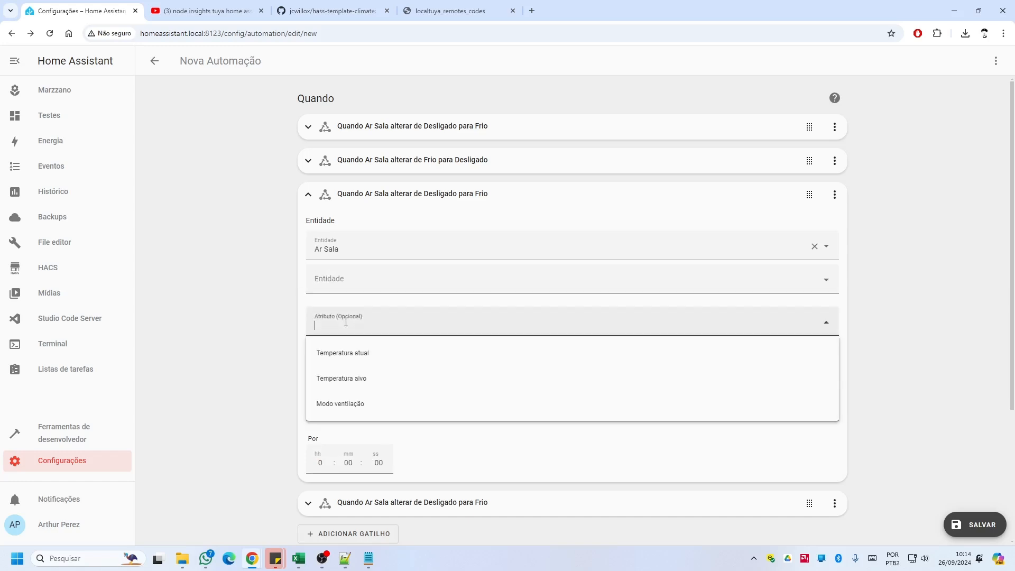
click(350, 381)
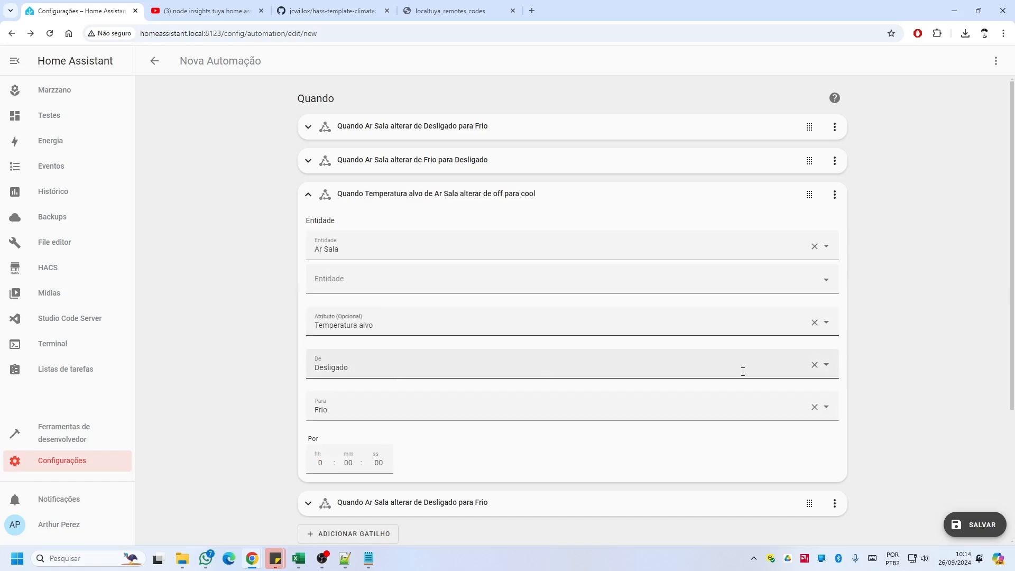
click(814, 366)
click(815, 407)
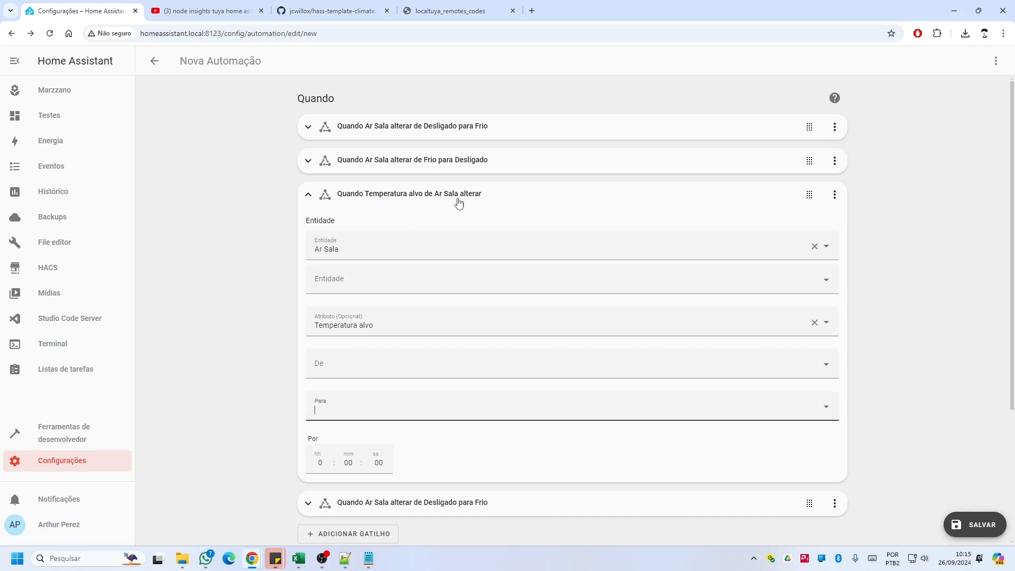
click(311, 197)
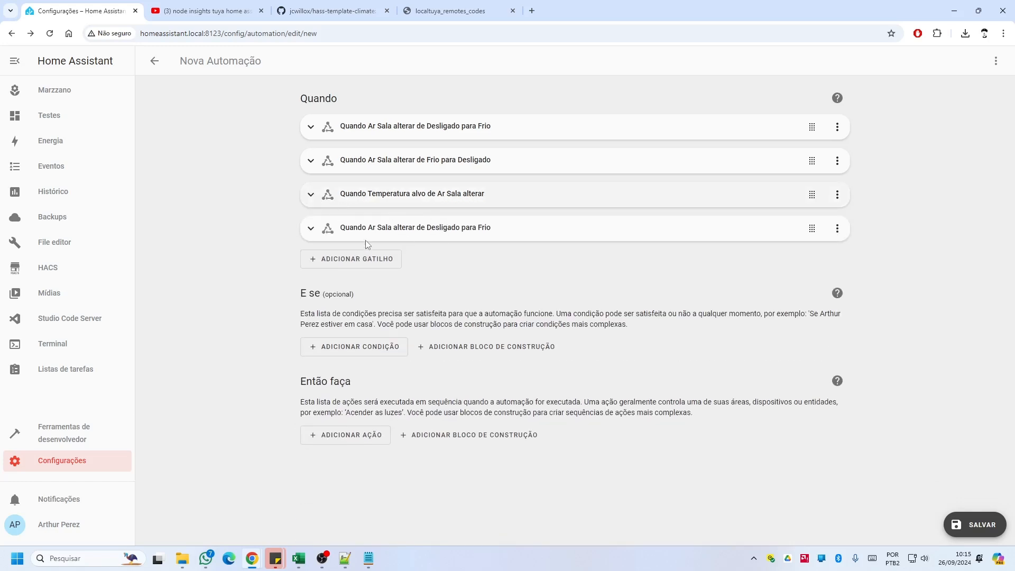
Step: Make the fourth Ar Sala trigger fire on any change of the Modo ventilação attribute, with no from or to state, and collapse it
click(838, 228)
click(385, 237)
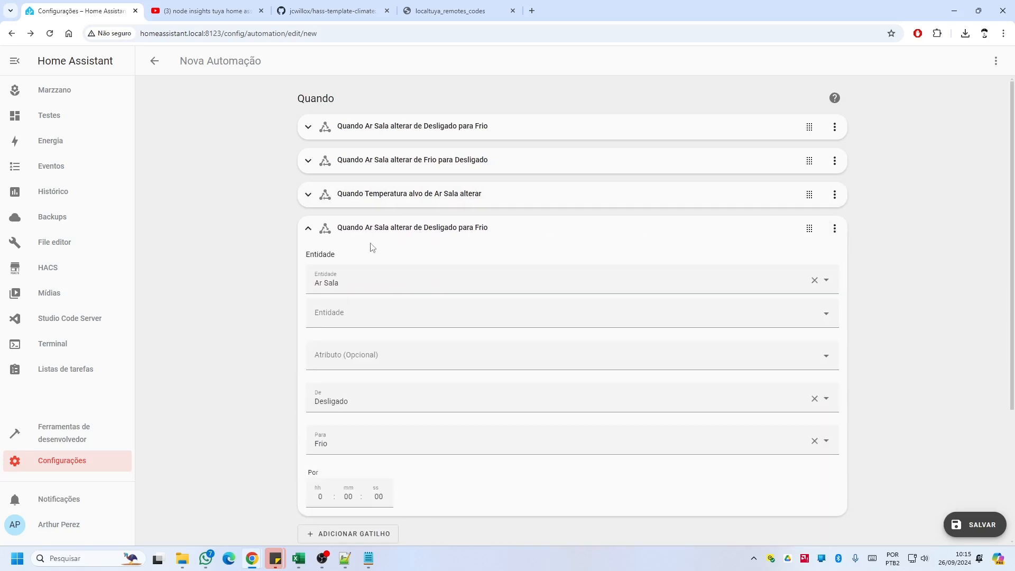
click(344, 353)
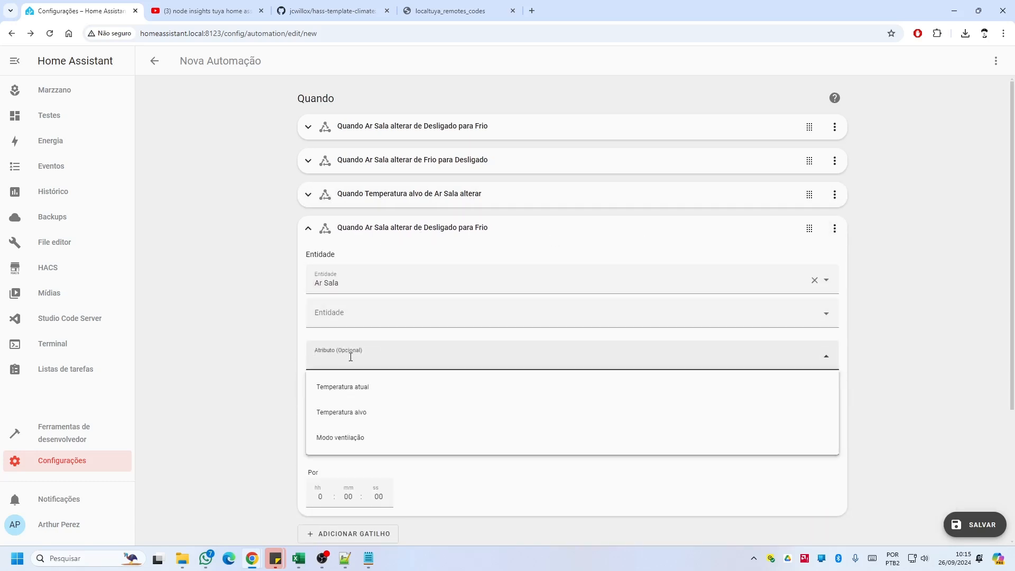
click(341, 438)
click(817, 401)
click(815, 400)
click(814, 441)
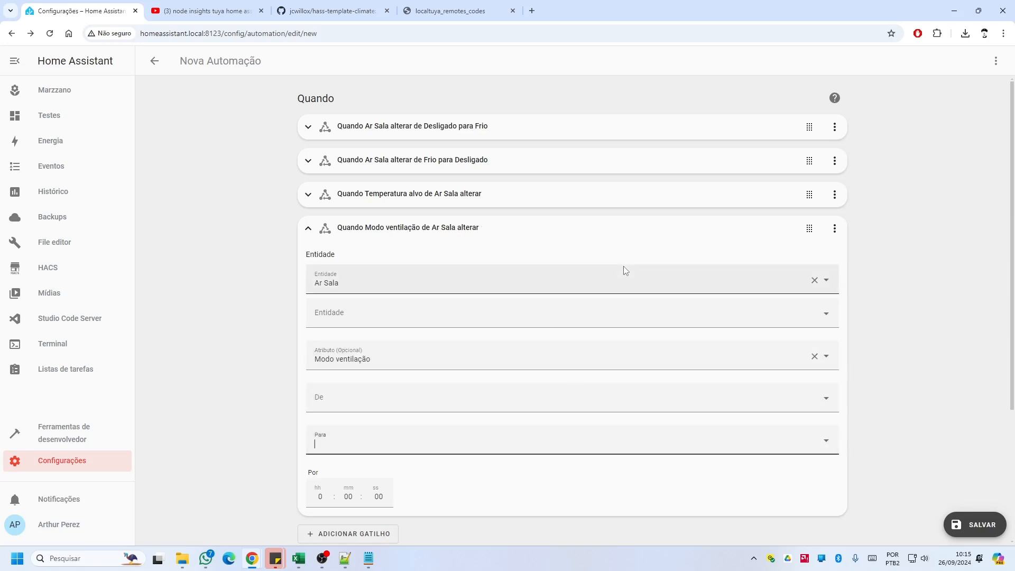
click(302, 228)
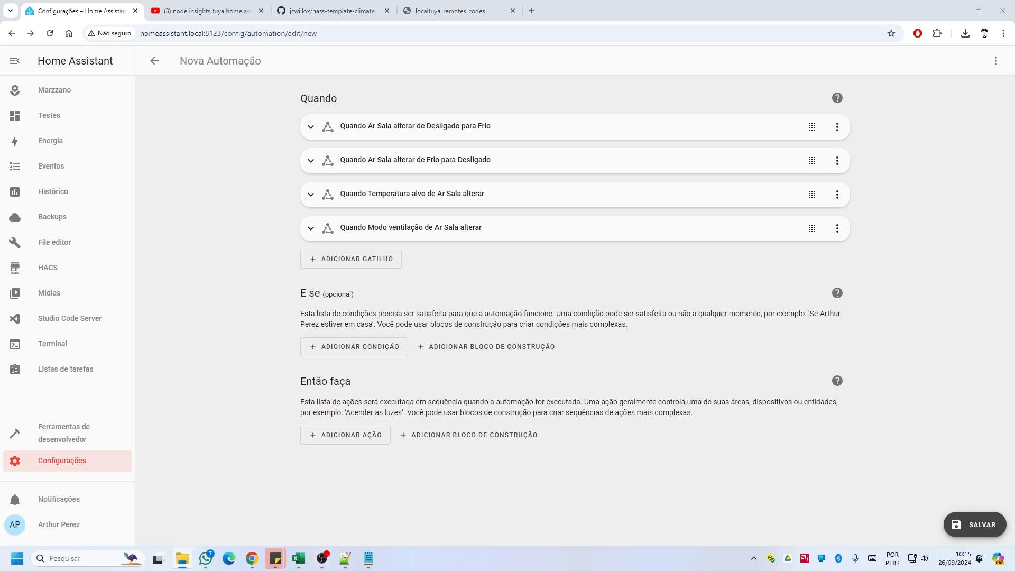
Step: Add a Selecione building block to the automation's Então faça actions
click(412, 325)
click(486, 441)
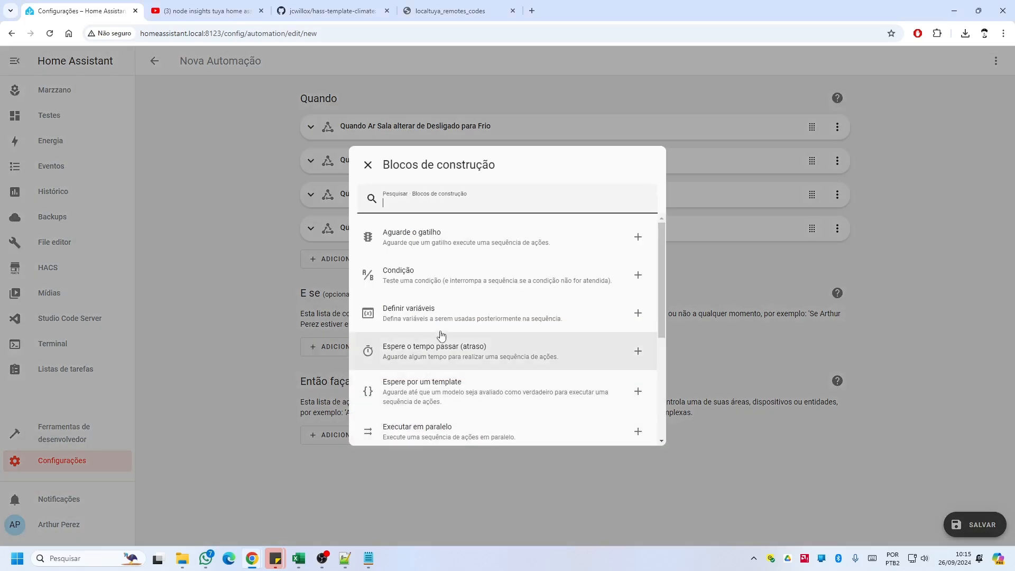
scroll(475, 327, down, 3)
scroll(475, 325, down, 1)
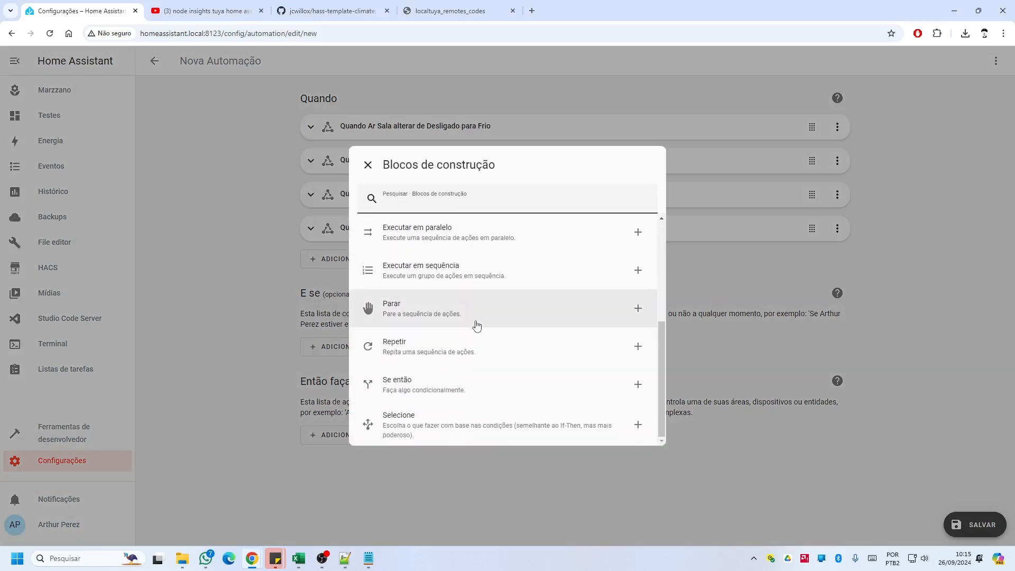
click(454, 430)
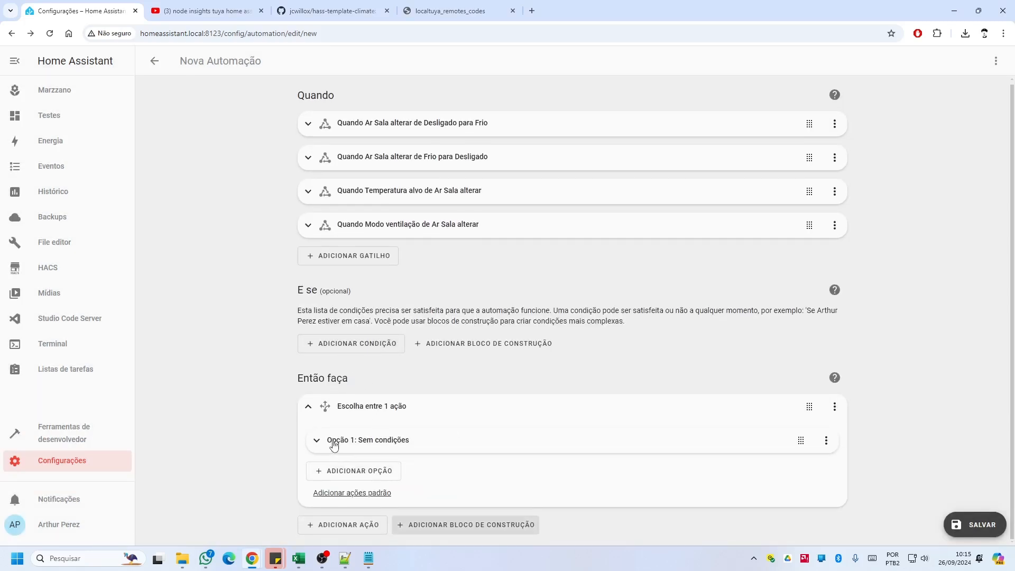
Step: Add a second option to the Selecione block, collapse it, and expand option 1 for editing
click(345, 473)
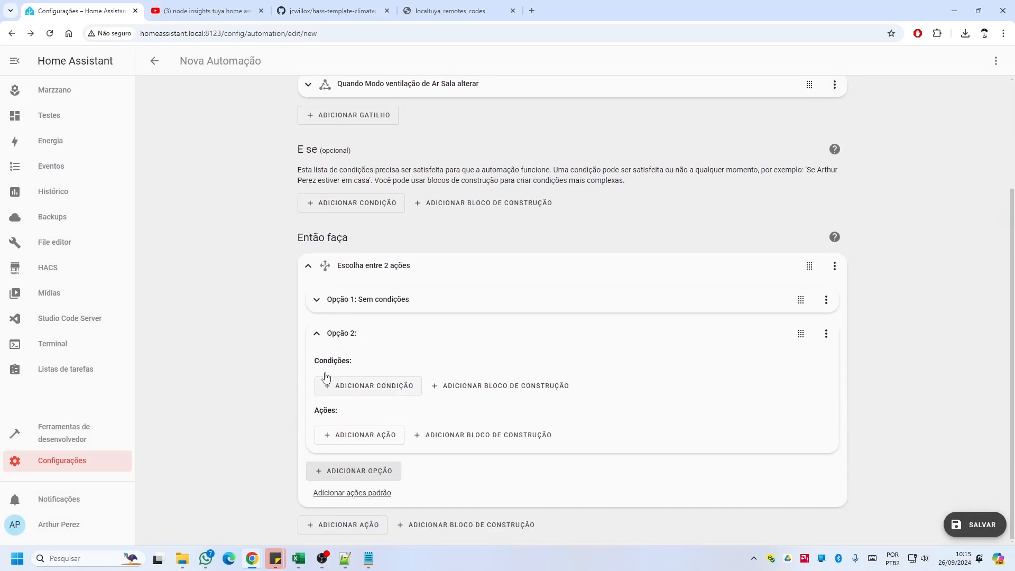
click(313, 334)
click(826, 406)
click(750, 415)
scroll(368, 332, down, 2)
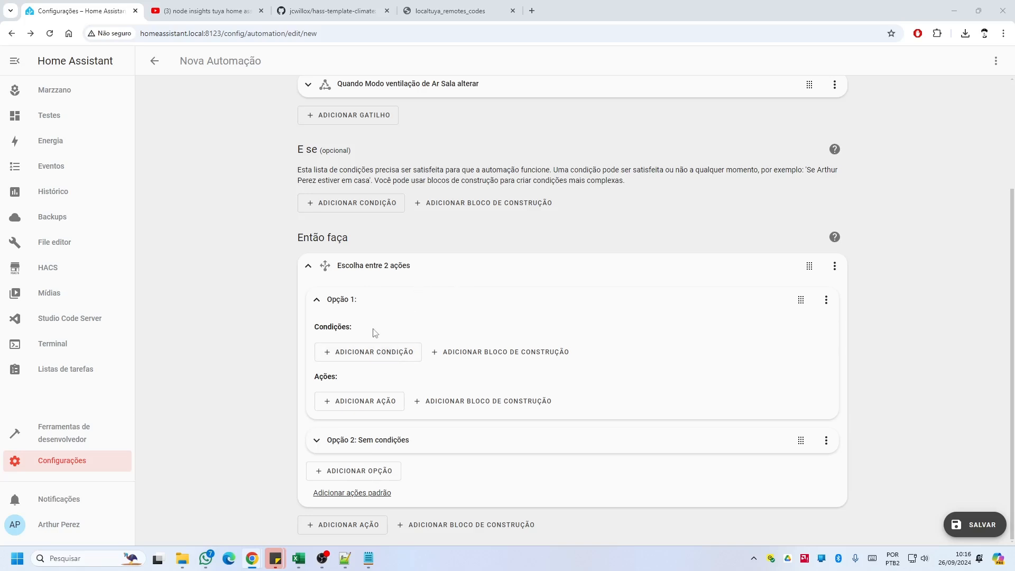
Step: Add an Estado entity condition for the Ar Sala climate entity to option 1
click(365, 350)
click(414, 297)
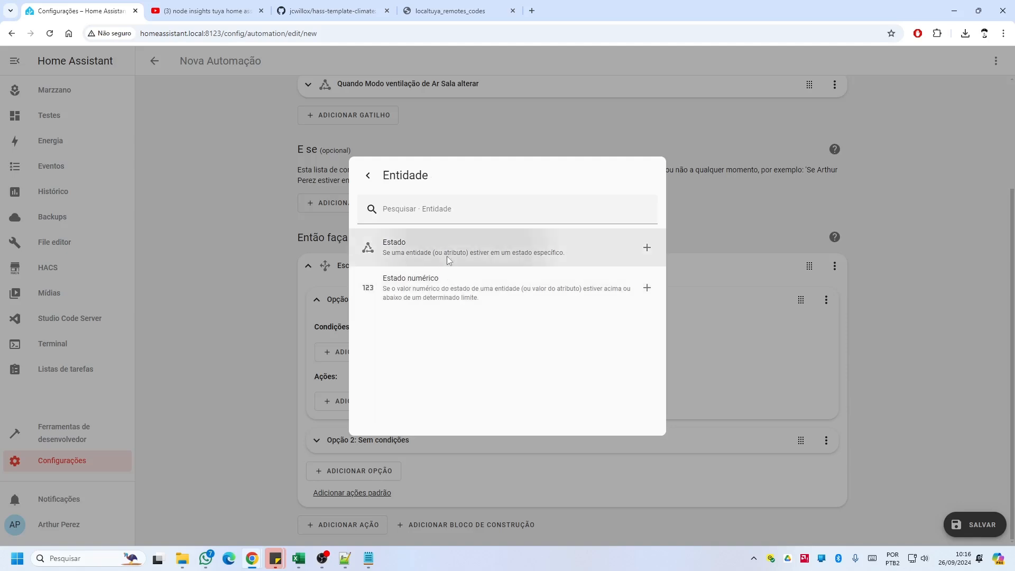
click(446, 261)
click(357, 366)
text(ar_sala)
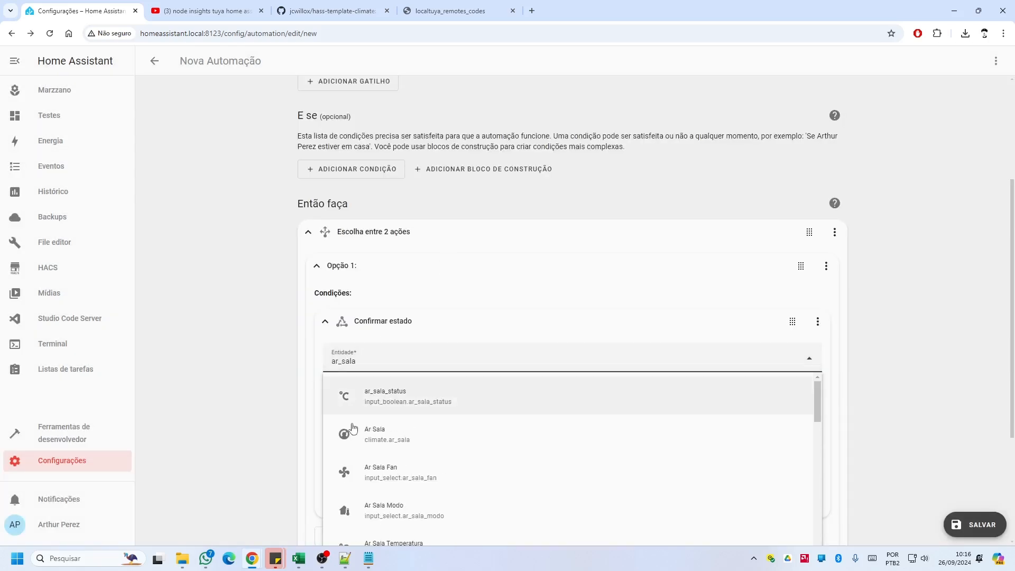
click(404, 445)
Step: Set the Ar Sala condition's required state to Frio and collapse the condition
scroll(361, 333, down, 2)
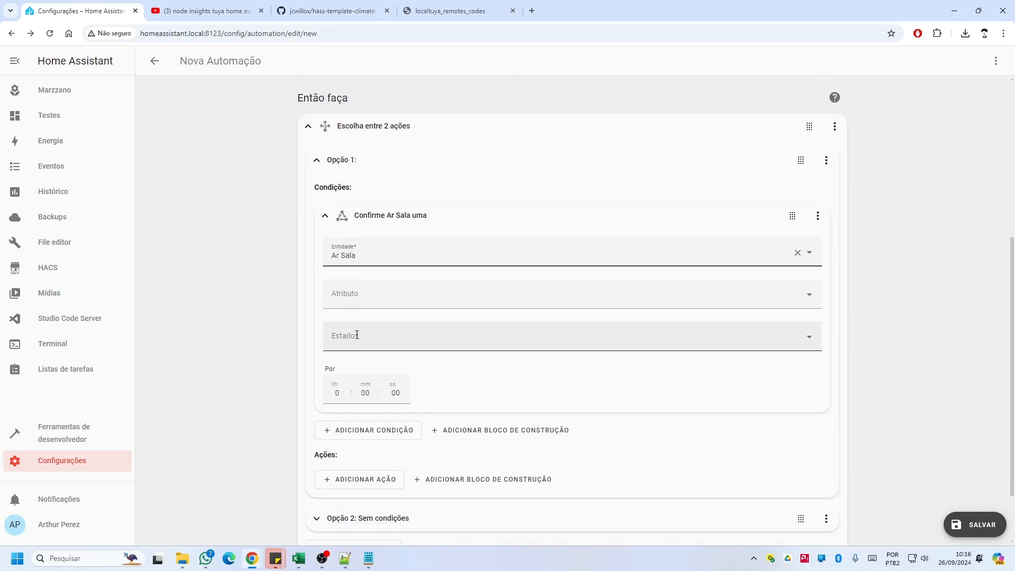
click(367, 337)
click(364, 364)
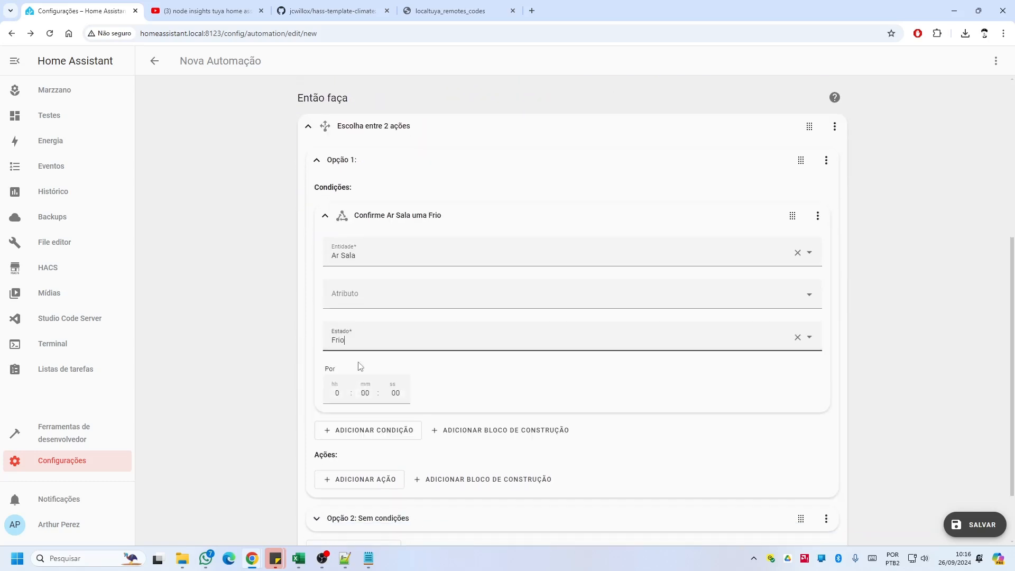
click(325, 216)
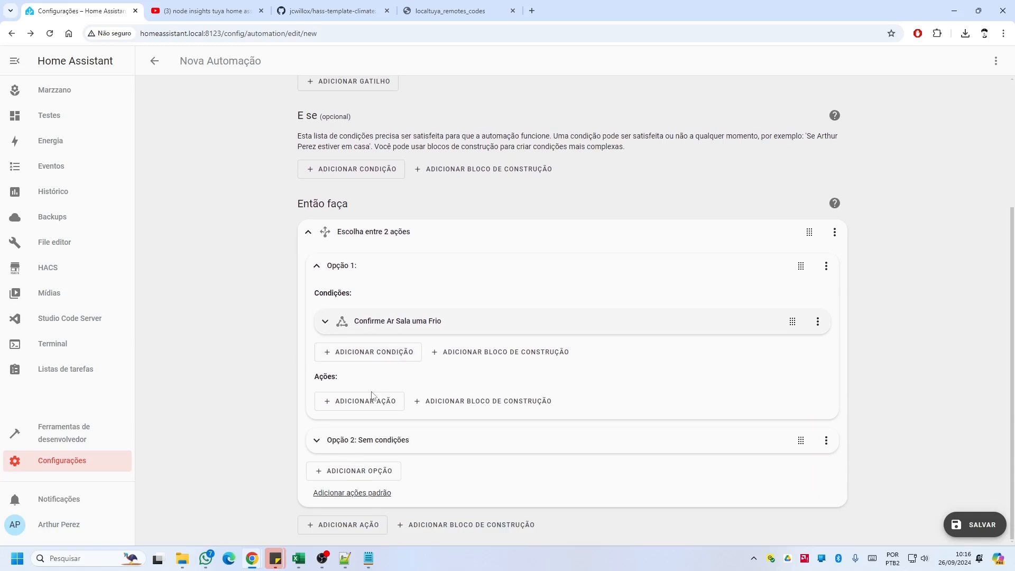
Step: Add a Remoto: Enviar comando action to option 1, targeting the Smart IR entity
click(365, 402)
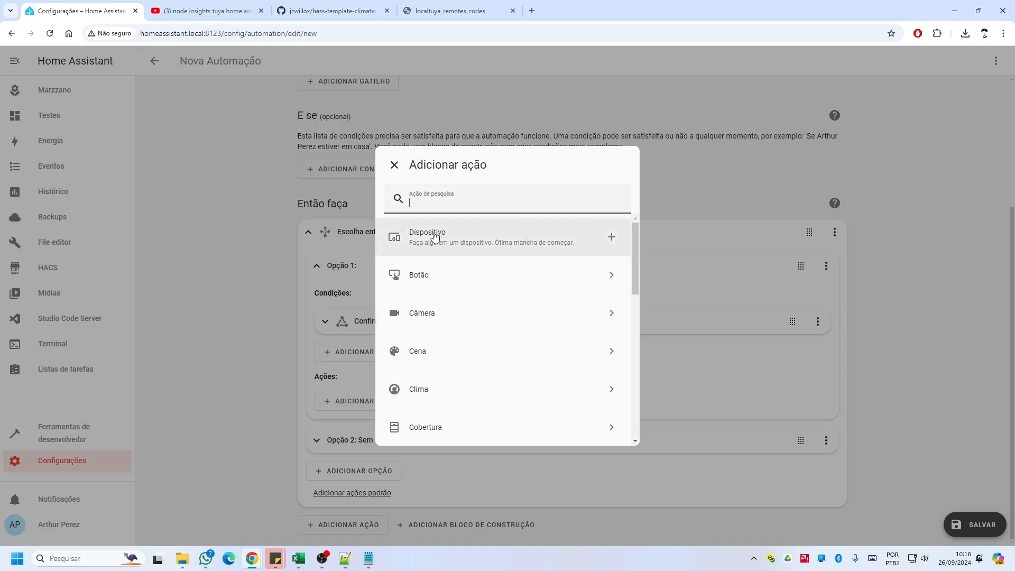
text(remote)
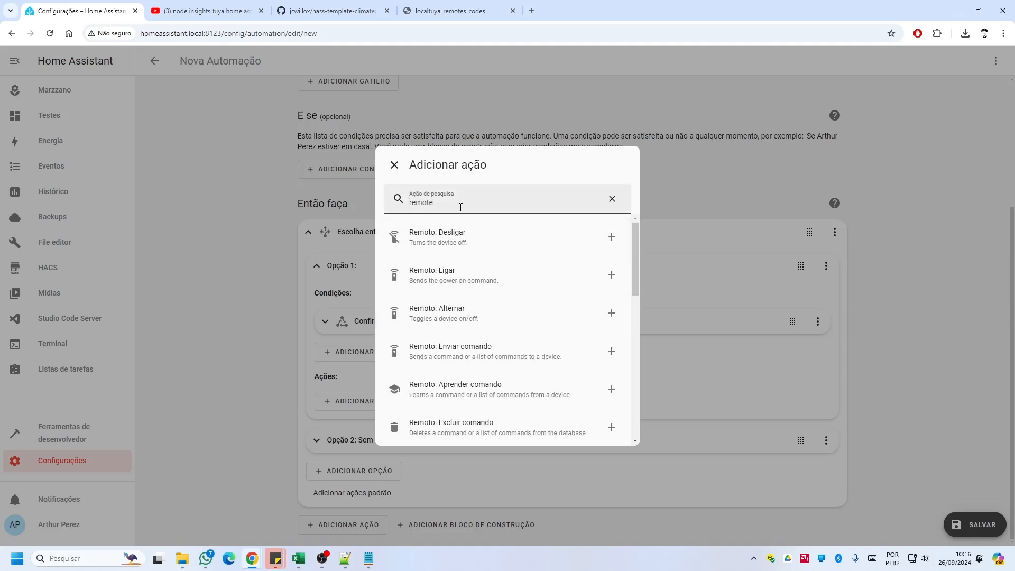
click(451, 350)
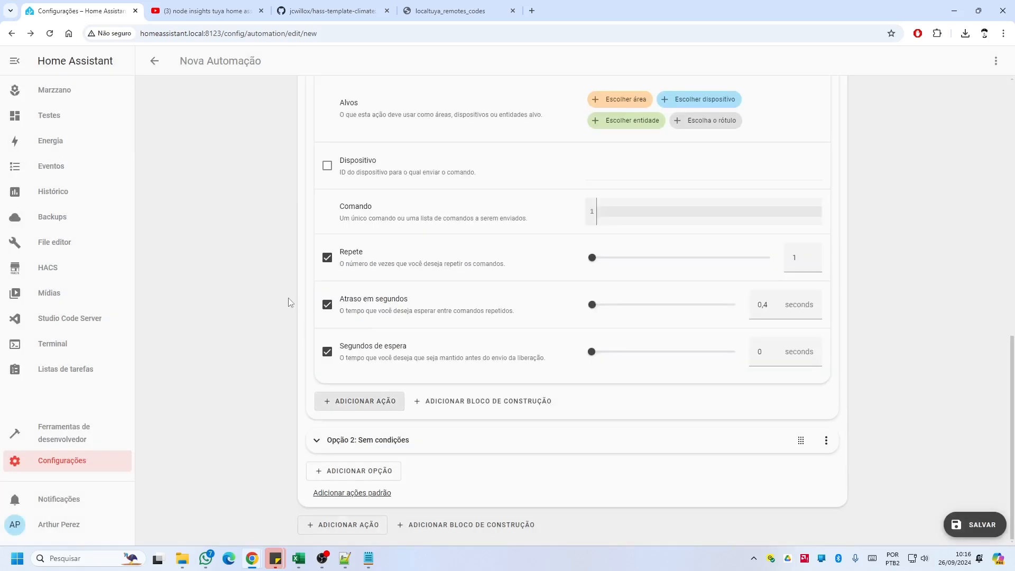
scroll(290, 302, up, 3)
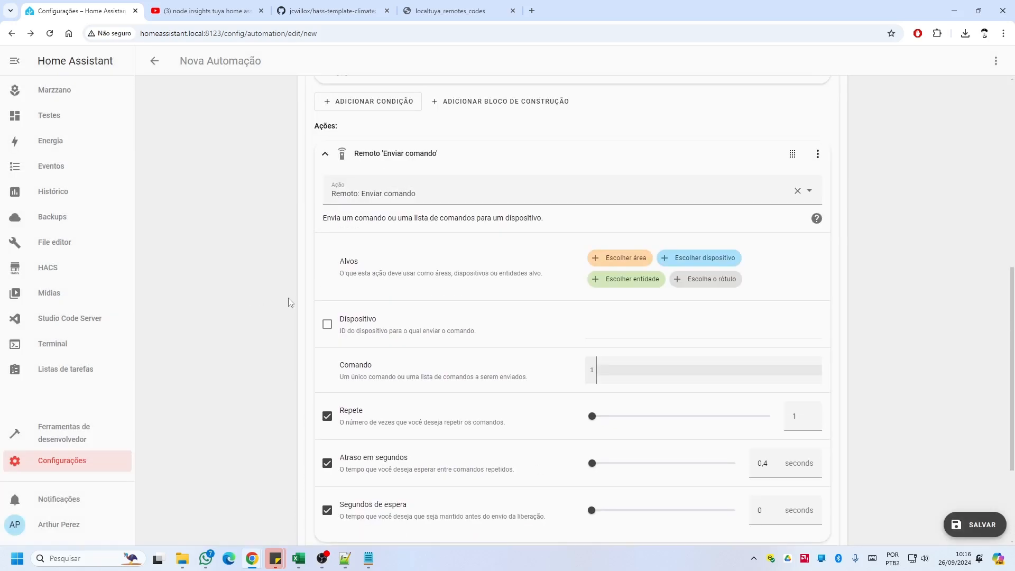
click(630, 283)
click(672, 334)
Step: Enable the action's device field, set it to Ar Sala with the command Ligar-Ar, and collapse the action
click(328, 346)
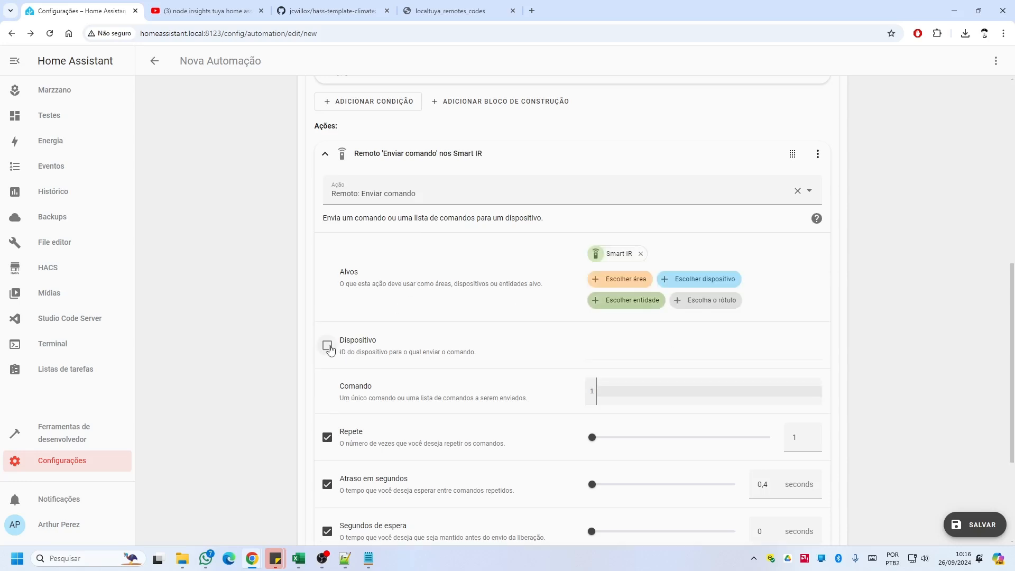
click(687, 343)
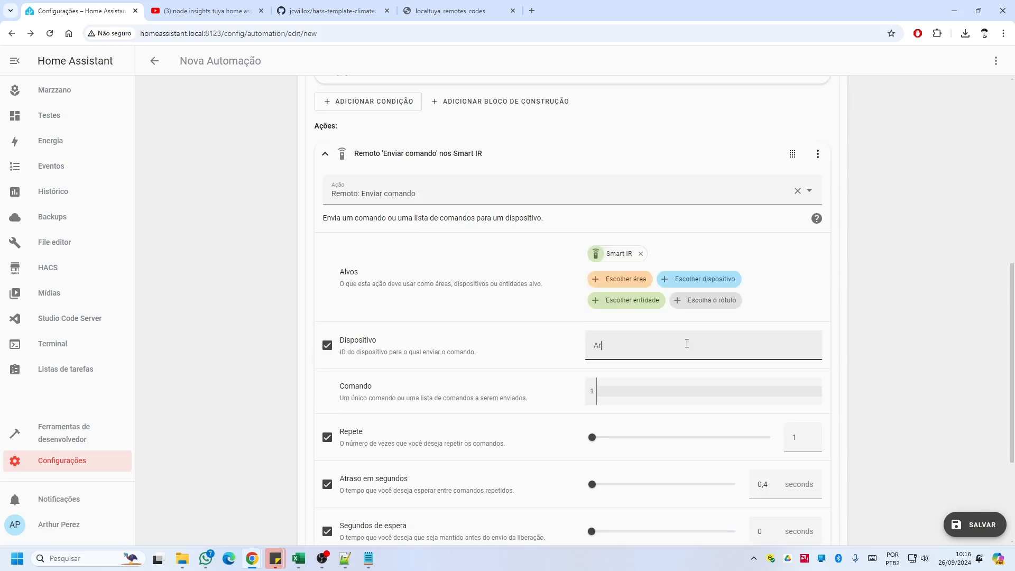
click(649, 387)
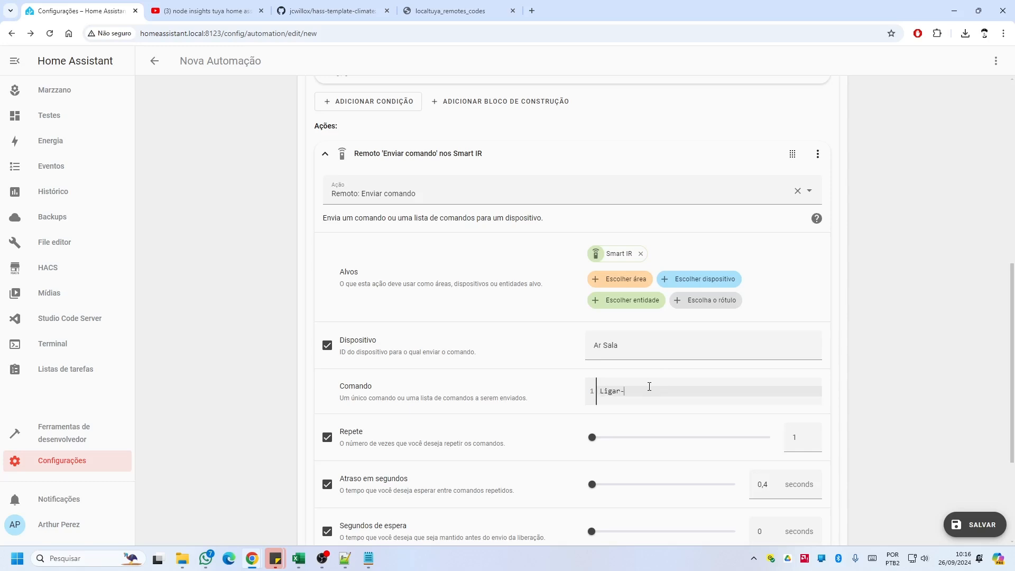
click(324, 154)
Step: Duplicate the Smart IR send-command action in option 1 and expand the copy
click(817, 371)
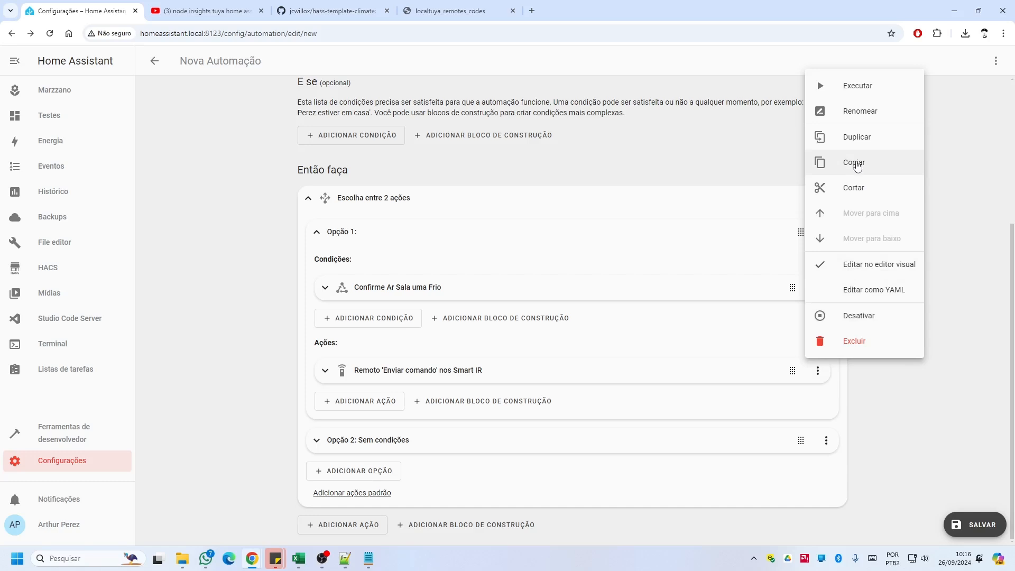
click(857, 164)
scroll(333, 371, down, 1)
click(325, 373)
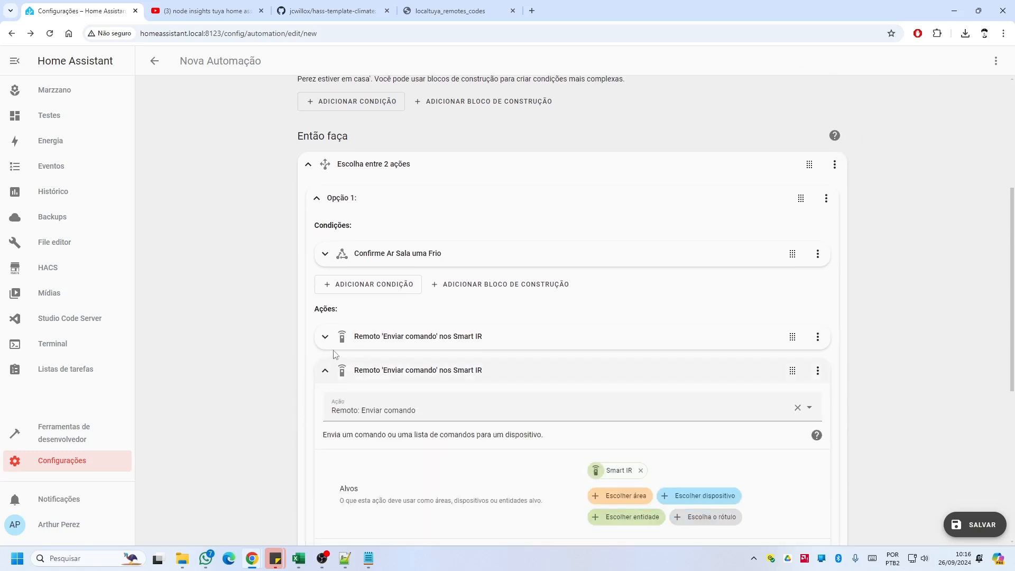
Step: Replace the duplicated action's command with Temp-{{ state_attr('climate.ar_escritorio', 'fan_mode')}}{{ state_attr('climate.ar_escritorio', 'temperature') | int(0) }}
scroll(354, 332, down, 3)
scroll(353, 332, down, 2)
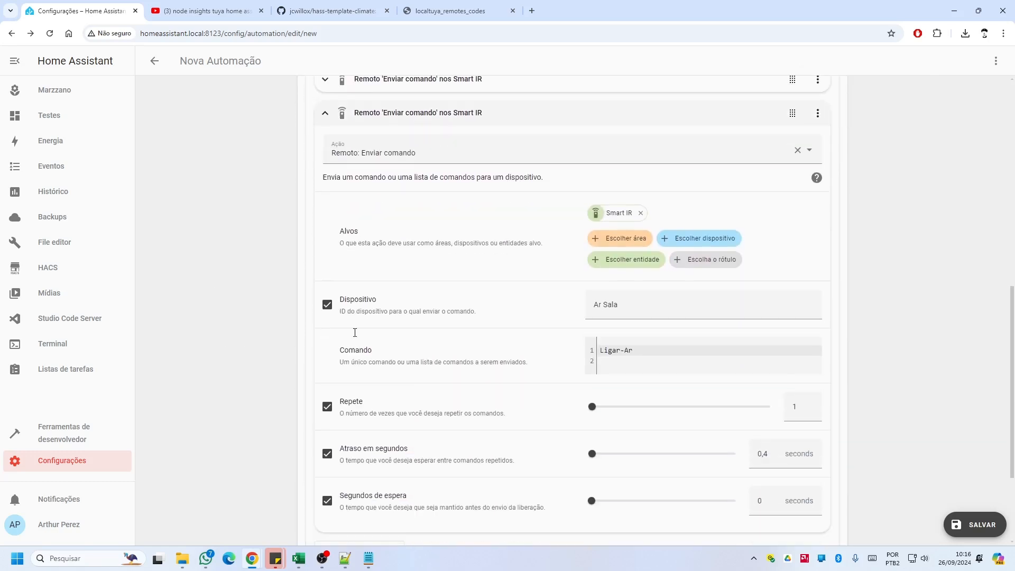
triple_click(630, 344)
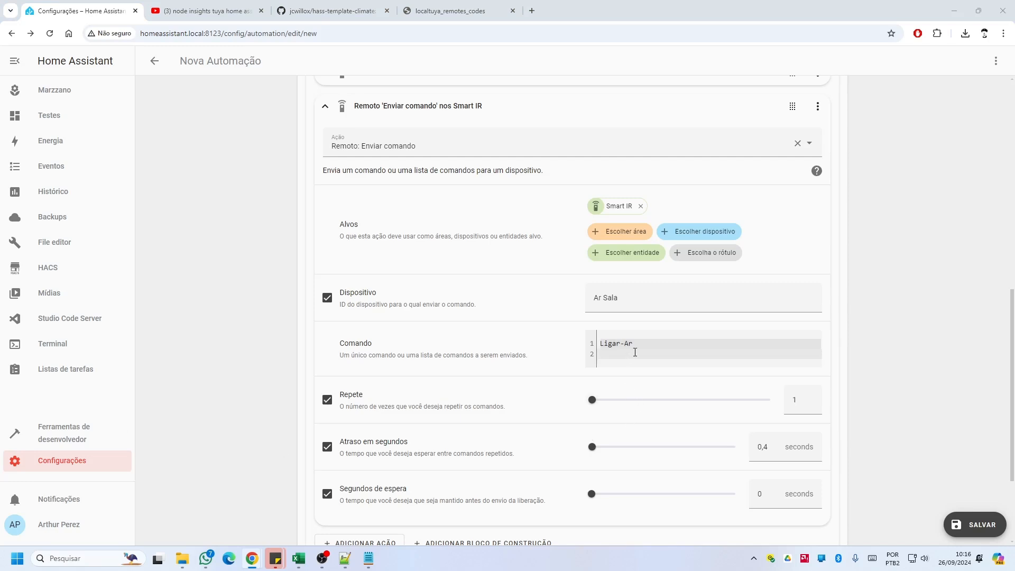
text(Temp-{{ state_attr('climate.ar_escritorio', 'fan_mode')}}{{ state_attr('climate.ar_escritorio', 'temperature') | int(0) }})
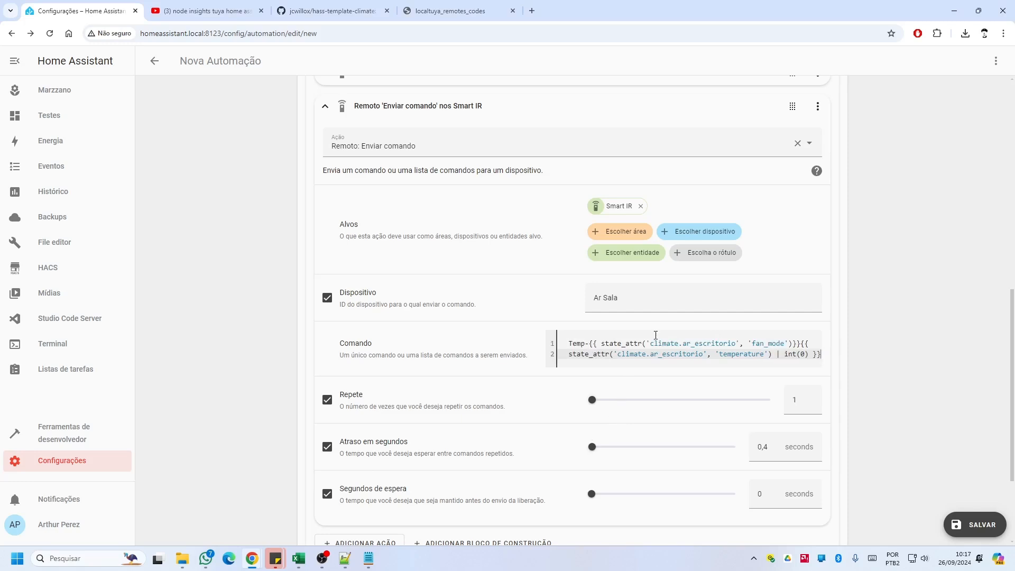
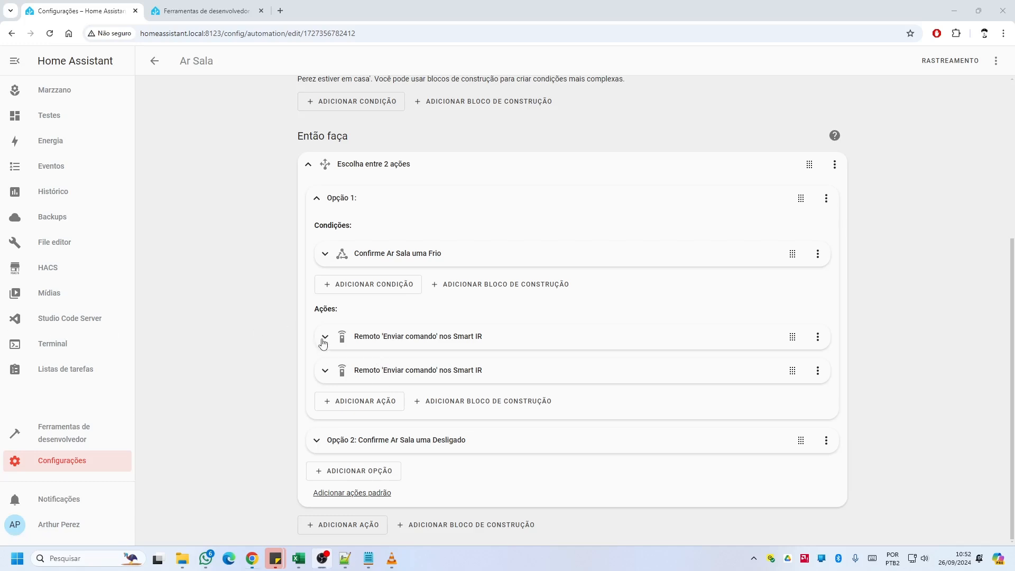
Step: Review the device and command settings of both Smart IR send-command actions in option 1 of the Ar Sala automation
click(325, 338)
scroll(468, 334, down, 1)
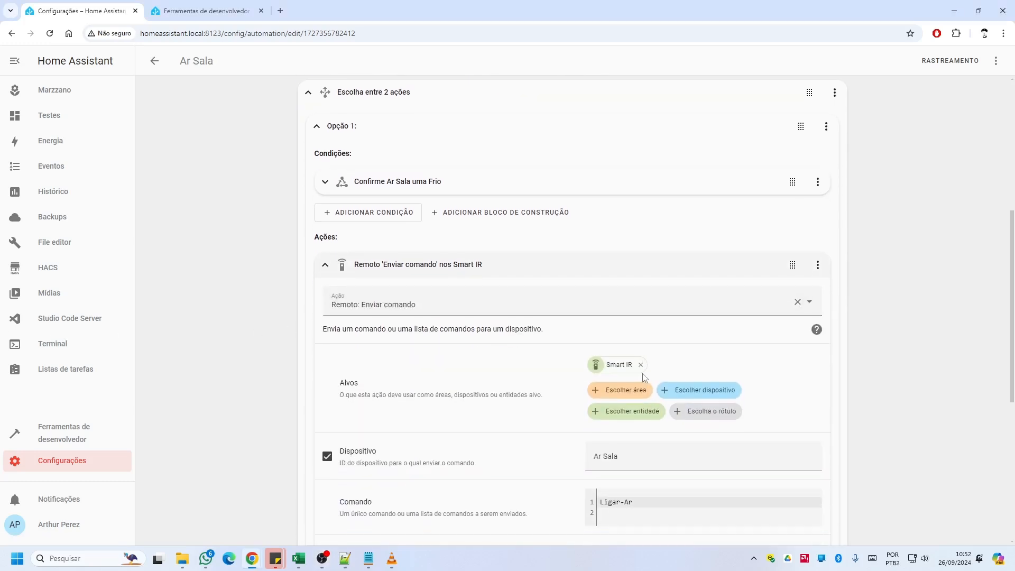
scroll(644, 377, down, 2)
click(327, 177)
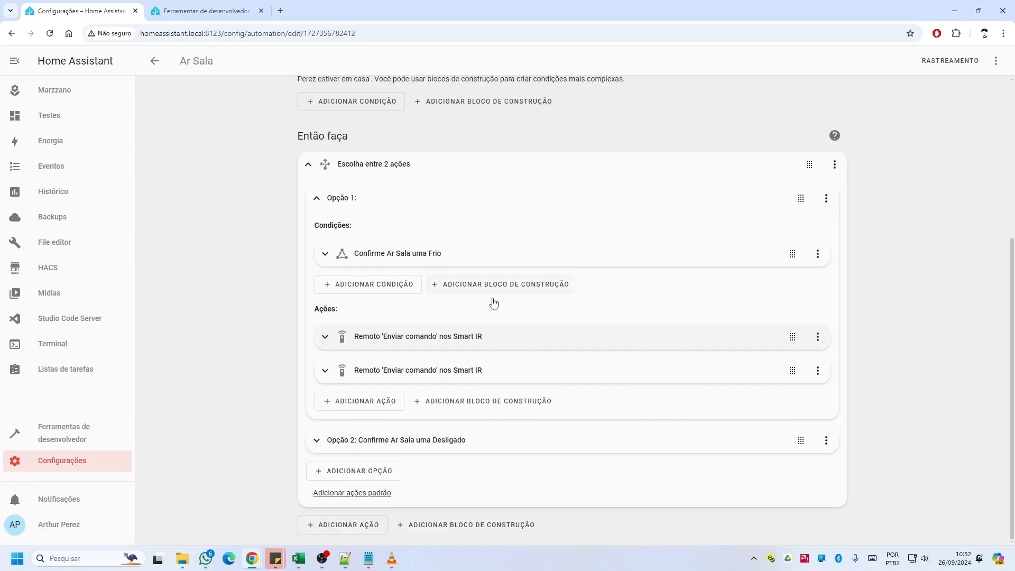
click(326, 371)
scroll(567, 358, down, 2)
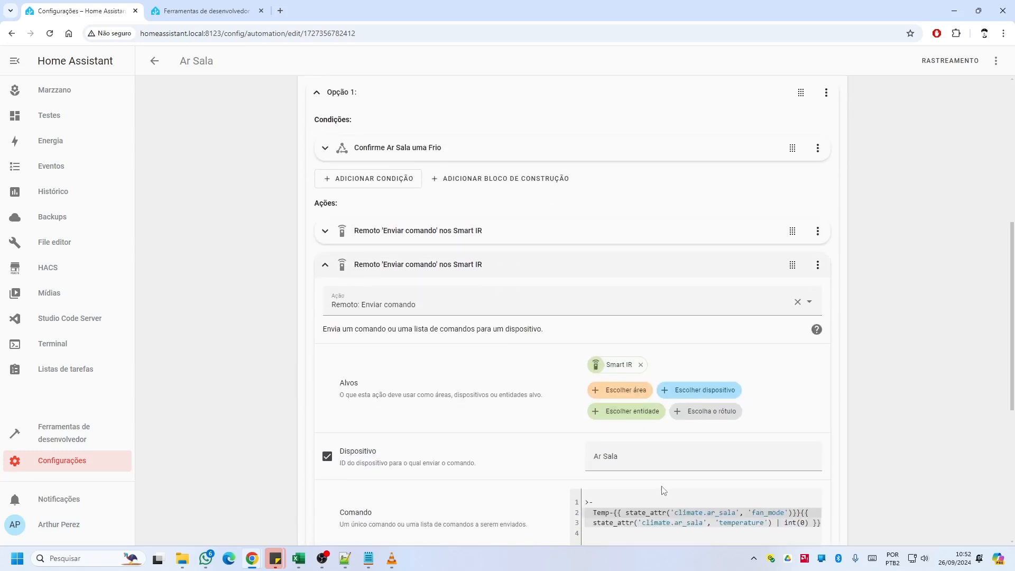
Step: Collapse the second Smart IR send-command action and check the first one's device and command
scroll(663, 489, down, 1)
scroll(630, 439, up, 1)
scroll(522, 343, up, 2)
scroll(381, 371, down, 1)
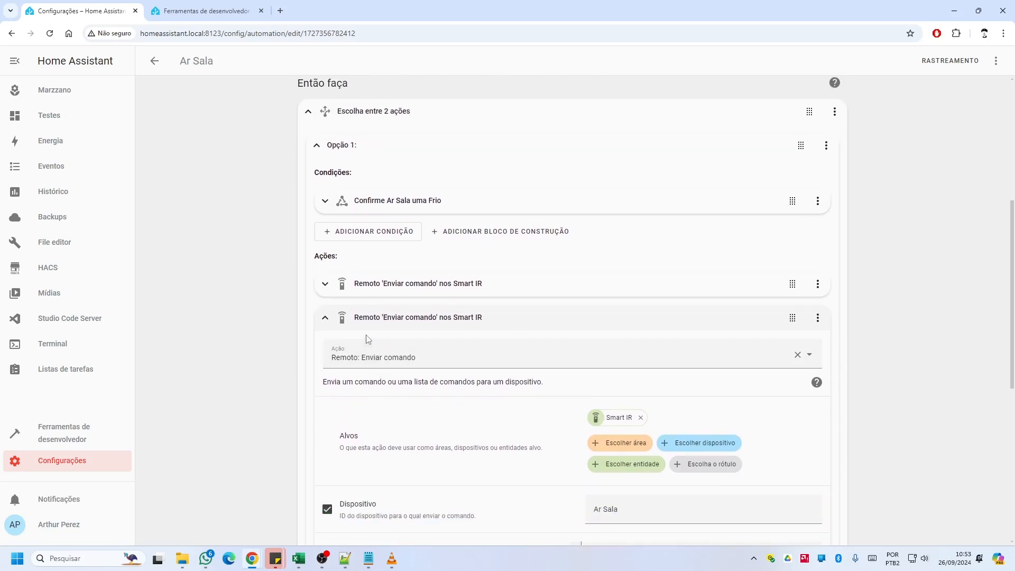
click(324, 319)
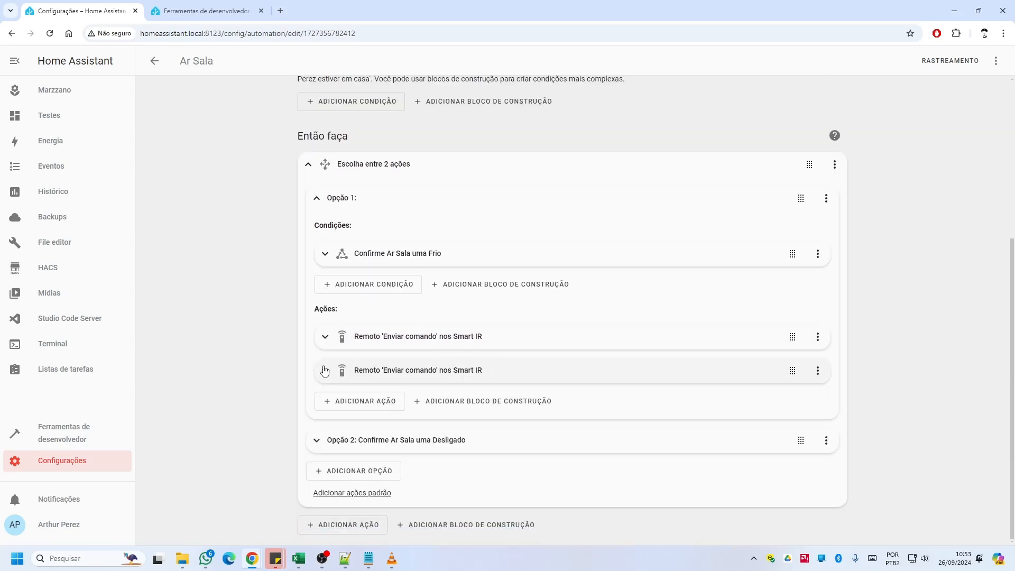
click(325, 338)
scroll(329, 345, down, 1)
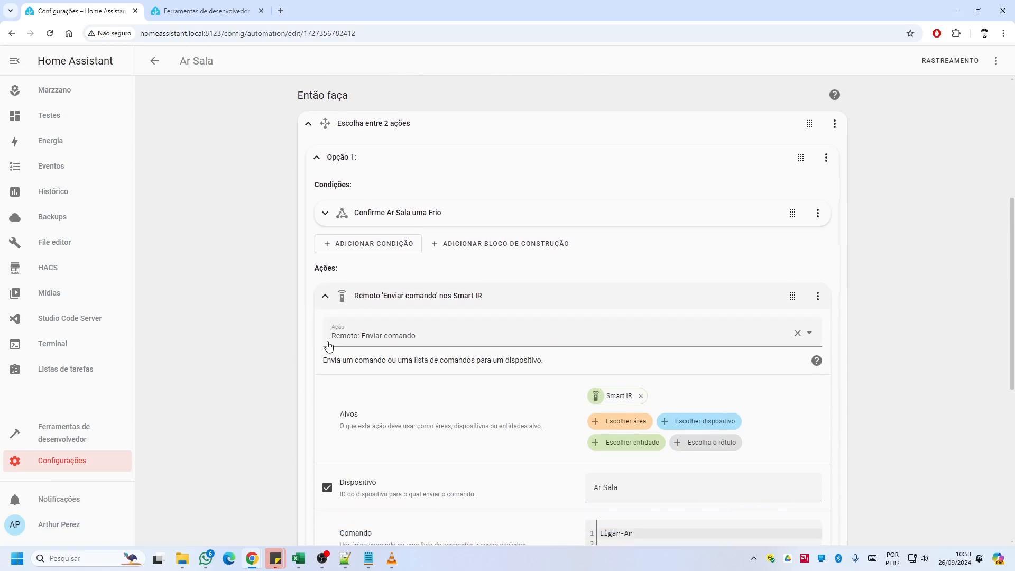
click(325, 285)
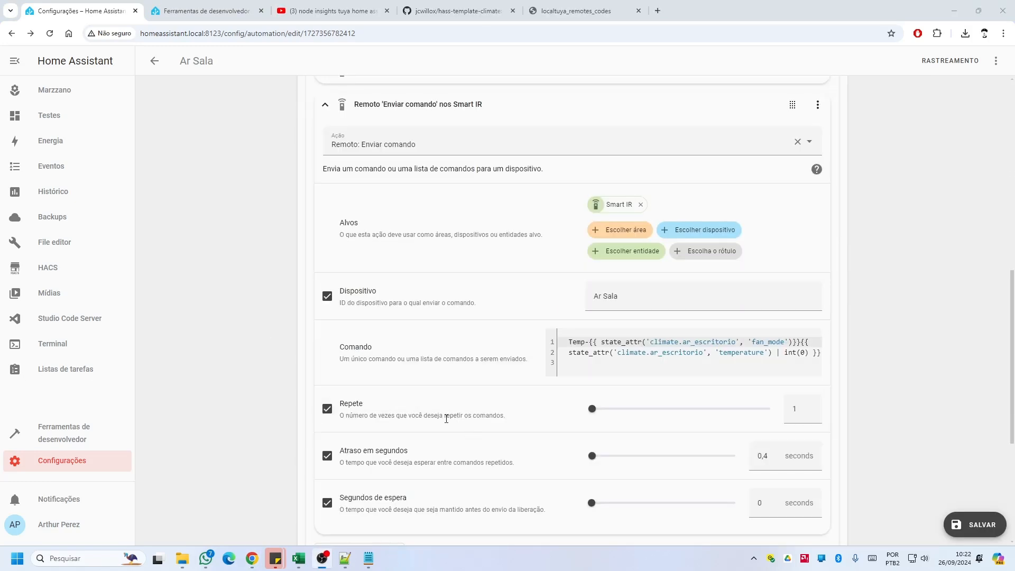
Step: Copy the second send-command action's Temp- command template into the developer tools template editor, replacing its contents
drag(565, 344, 835, 359)
key(ctrl+c)
click(206, 11)
click(381, 236)
key(ctrl+a)
key(ctrl+v)
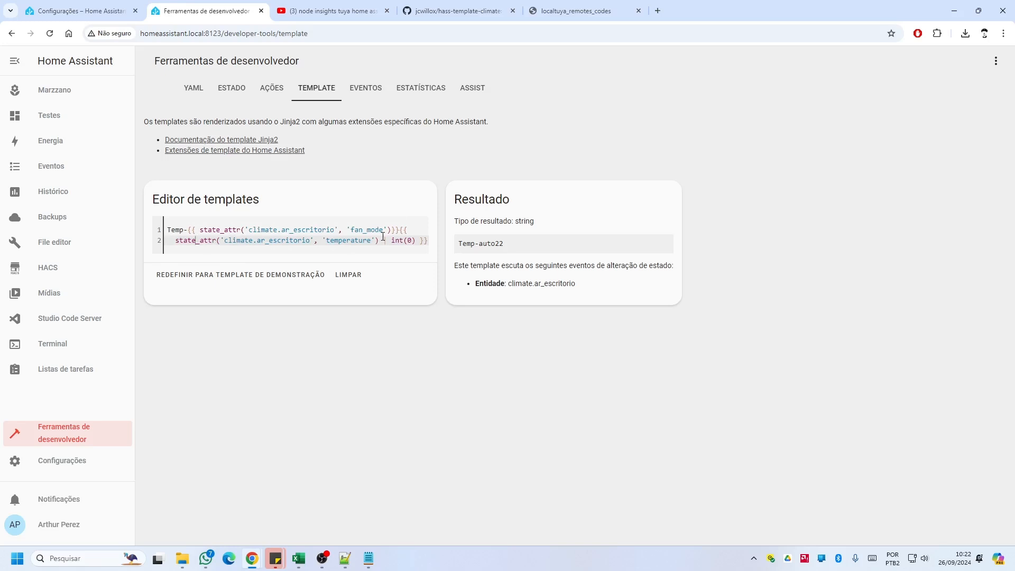
Step: Examine the template's fixed prefix, fan_mode and temperature expressions against the rendered result
drag(169, 230, 395, 230)
click(192, 228)
double_click(488, 244)
click(393, 229)
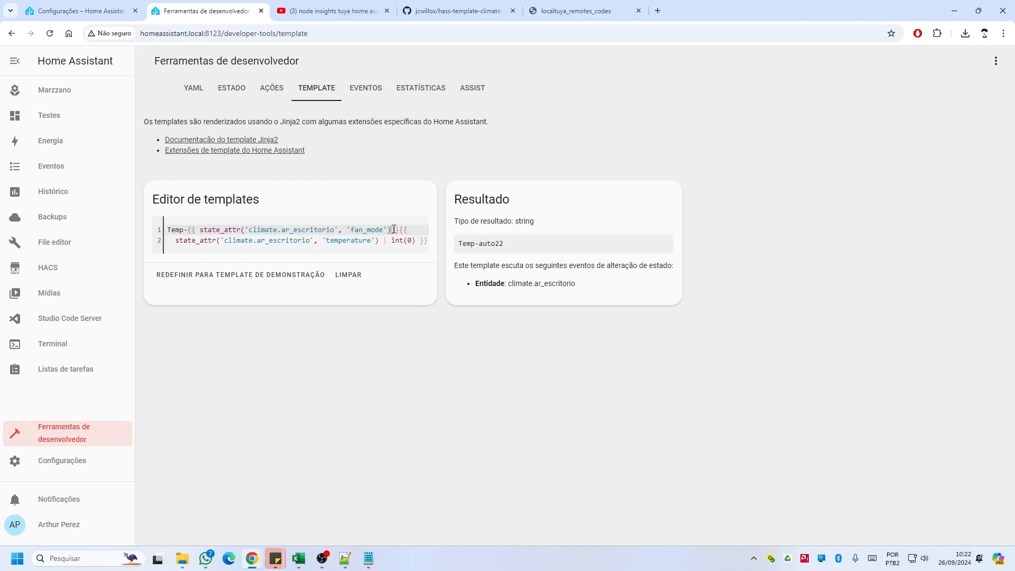
click(410, 230)
text({)
drag(412, 234, 413, 236)
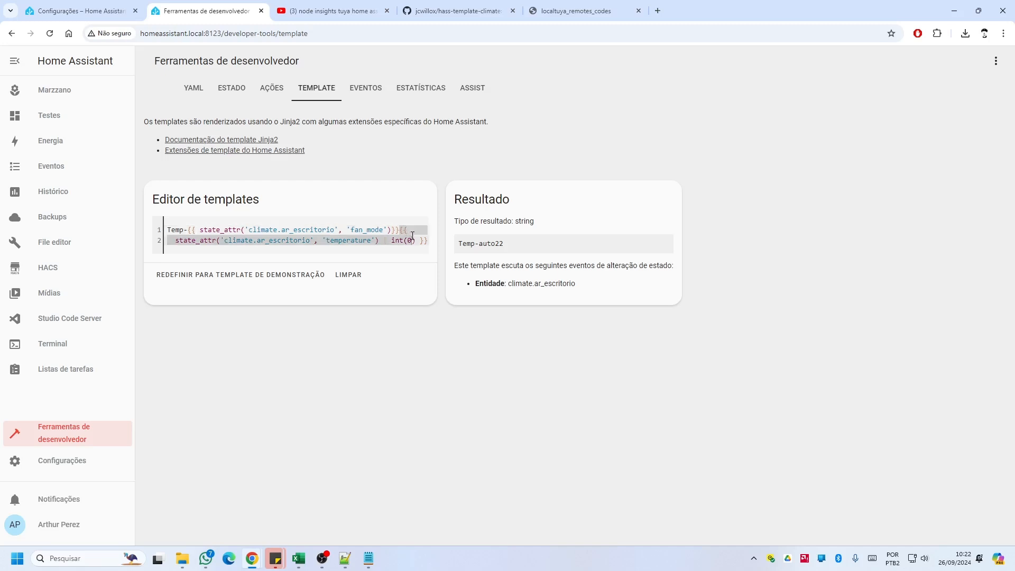
click(180, 239)
drag(335, 241, 363, 241)
click(363, 242)
click(512, 248)
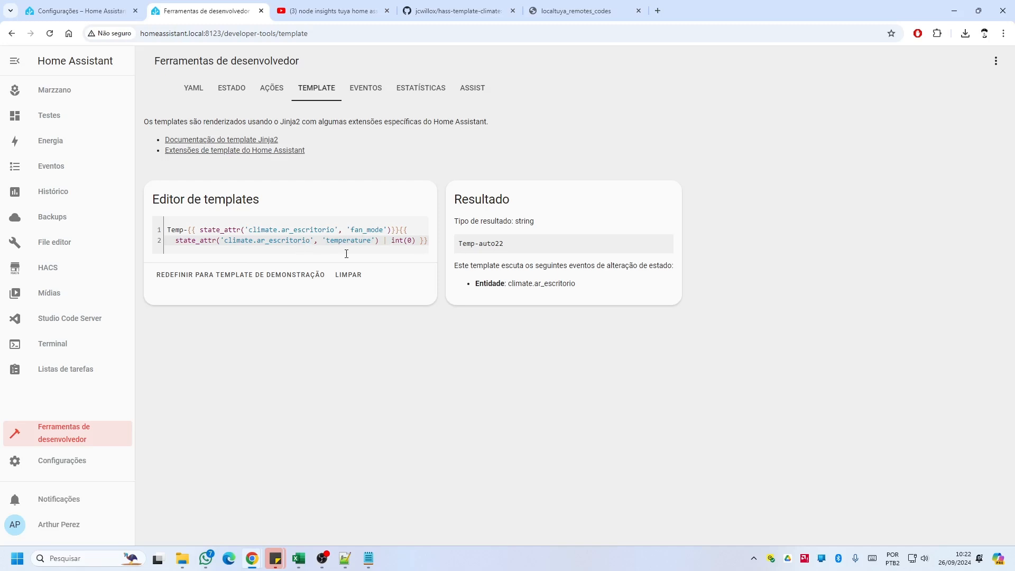
Step: Try the template without the int(0) filter on the temperature, and restore the filter
mouse_move(384, 241)
mouse_down()
mouse_move(415, 242)
mouse_move(379, 241)
mouse_up()
click(416, 241)
key(BackSpace)
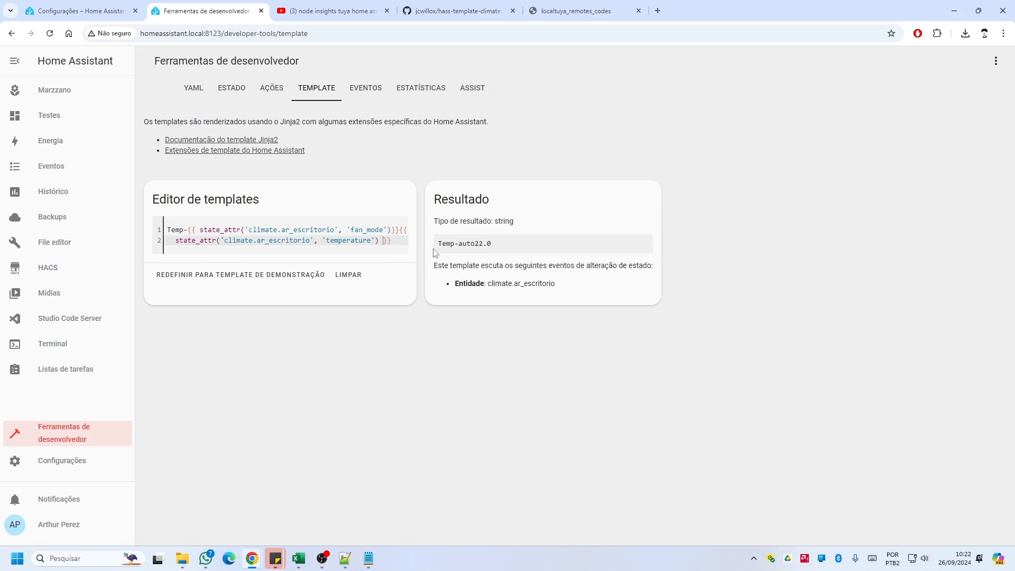
key(ctrl+z)
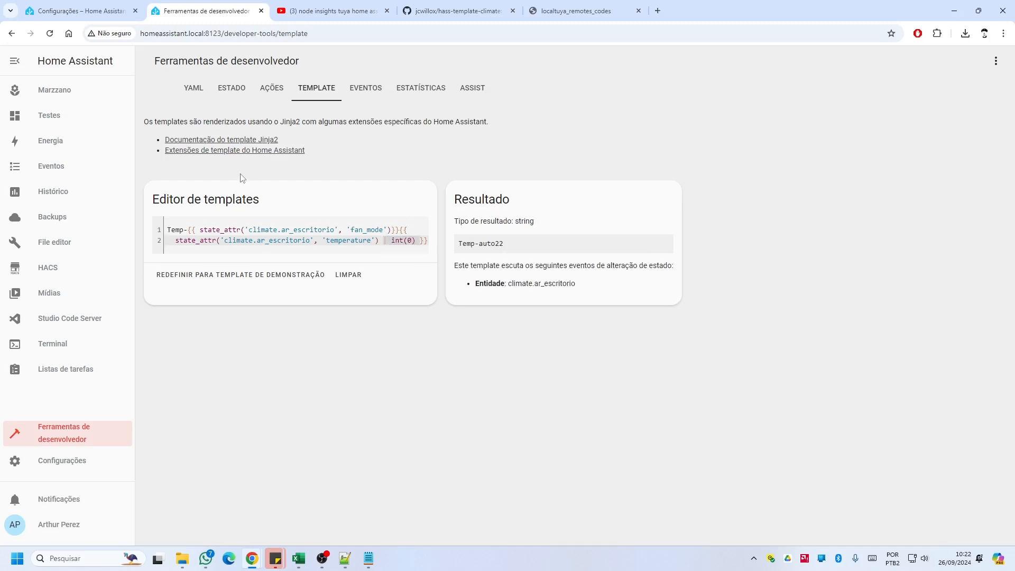
Step: Change both climate.ar_escritorio references in the template editor to climate.ar_sala
click(106, 10)
click(693, 343)
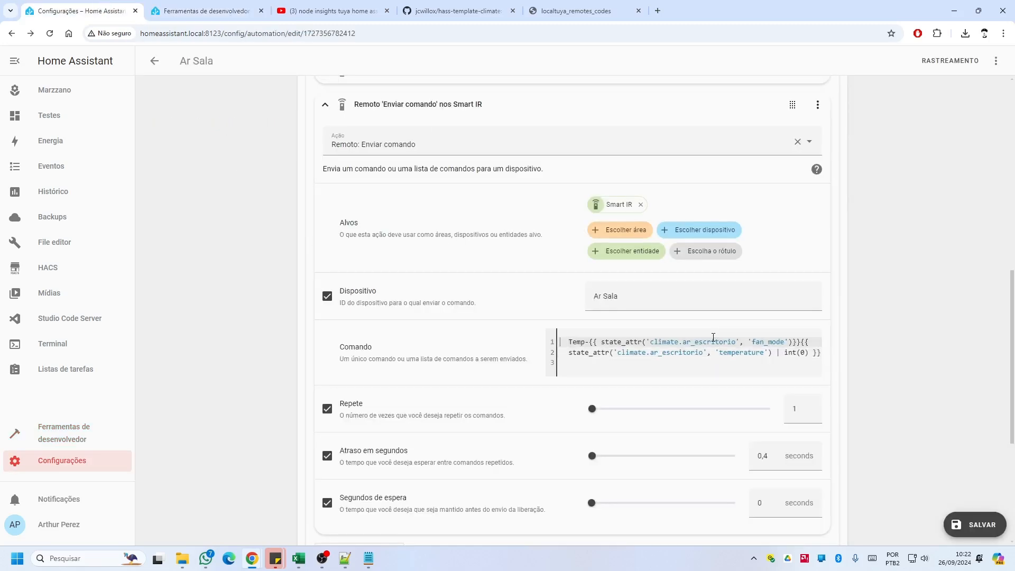
click(171, 7)
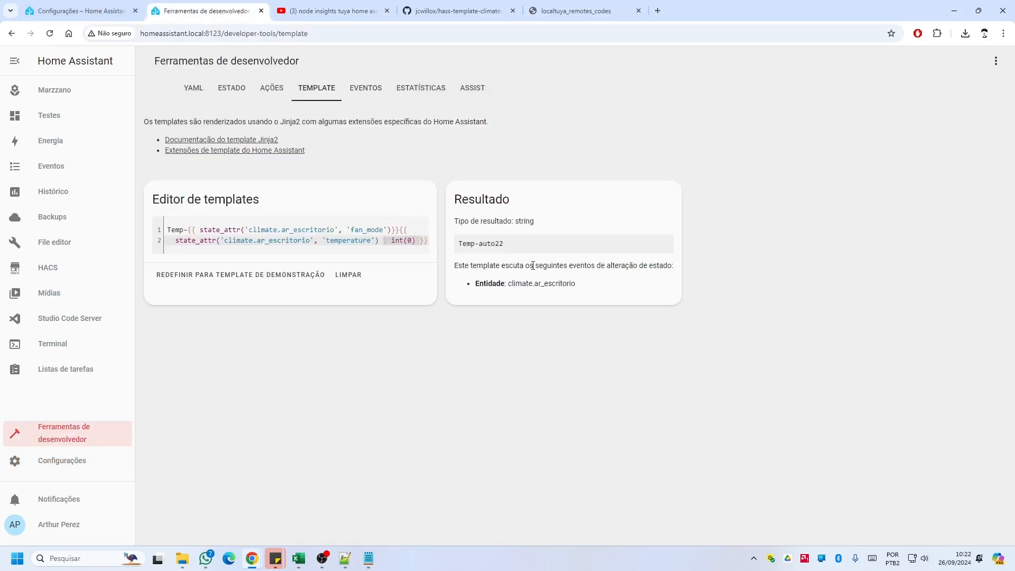
drag(294, 229, 332, 231)
text(sala)
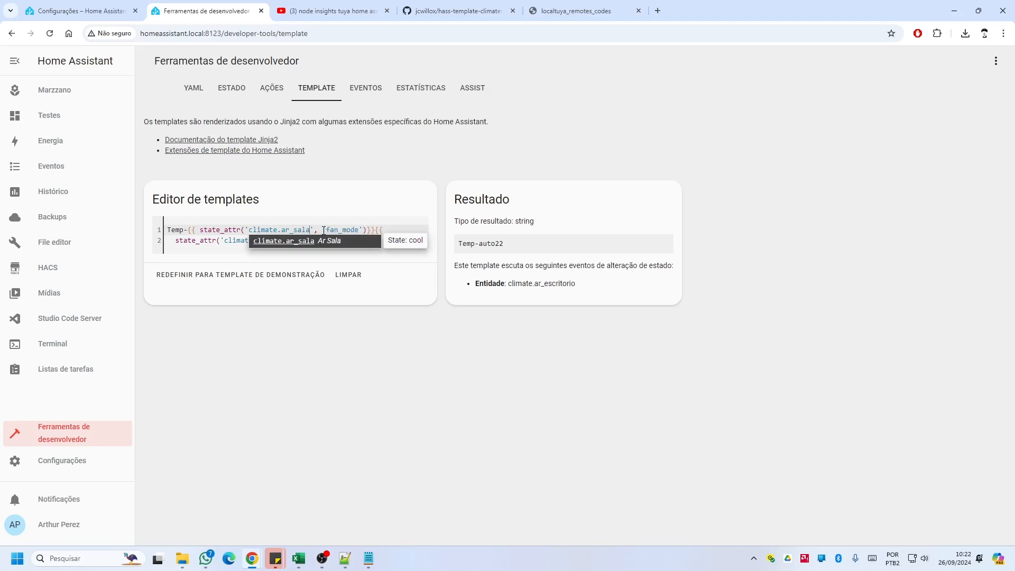
key(Escape)
drag(270, 242, 308, 241)
text(sala', 'temperature') | int(0) }})
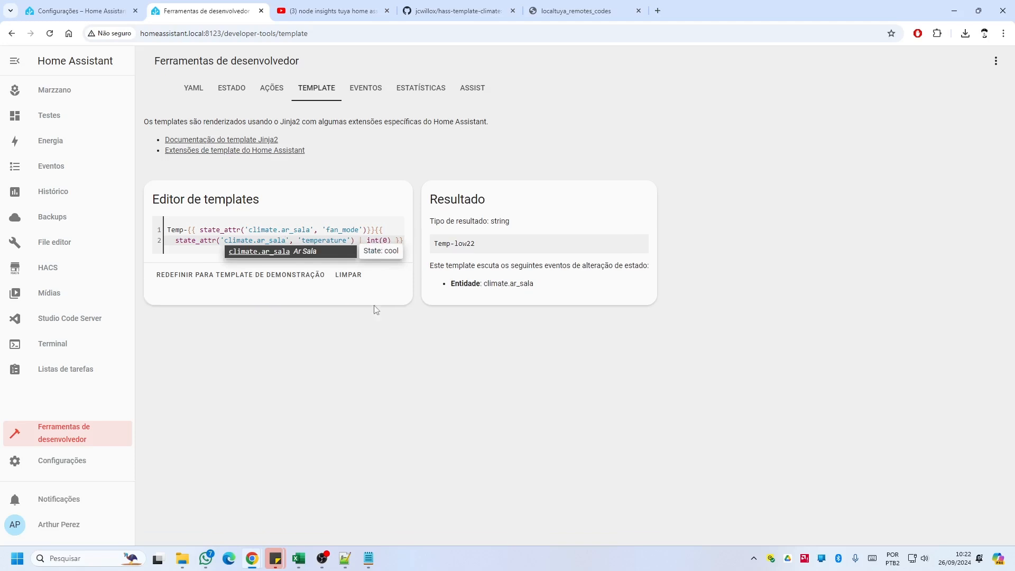
key(Escape)
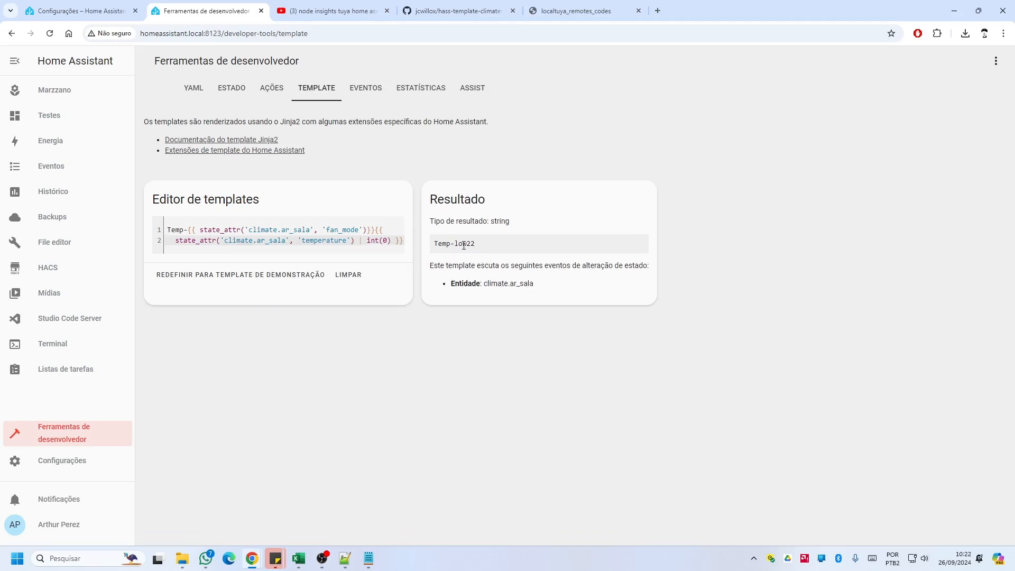
Step: Replace the second send-command action's command in the automation with the climate.ar_sala template, and collapse the action
click(347, 230)
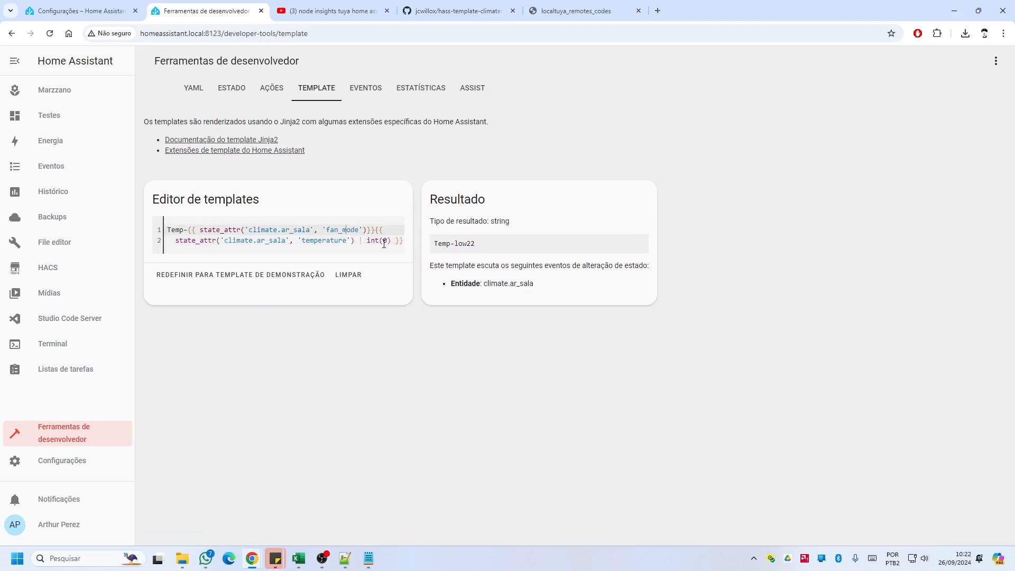
key(ctrl+a)
key(ctrl+c)
click(100, 4)
click(817, 348)
key(ctrl+a)
key(ctrl+v)
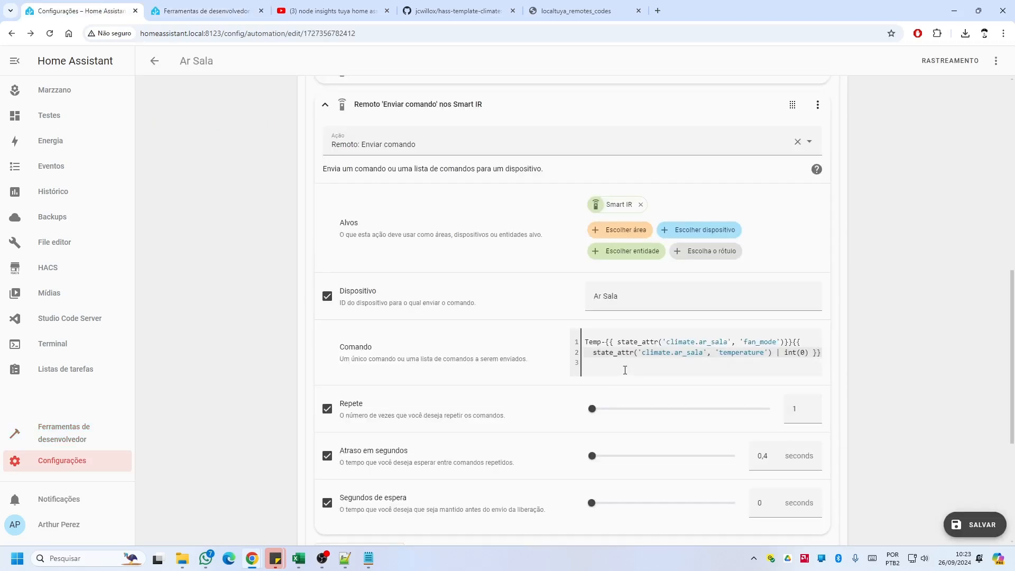
click(325, 106)
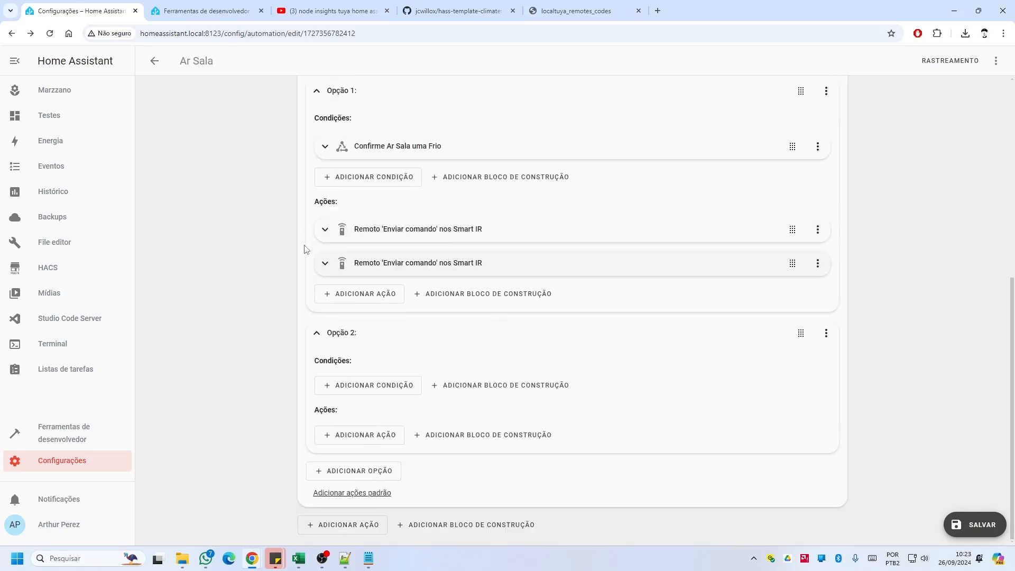
Step: Recheck the second send-command action and look over the Ar Sala automation's triggers
click(325, 263)
scroll(325, 264, down, 3)
click(322, 112)
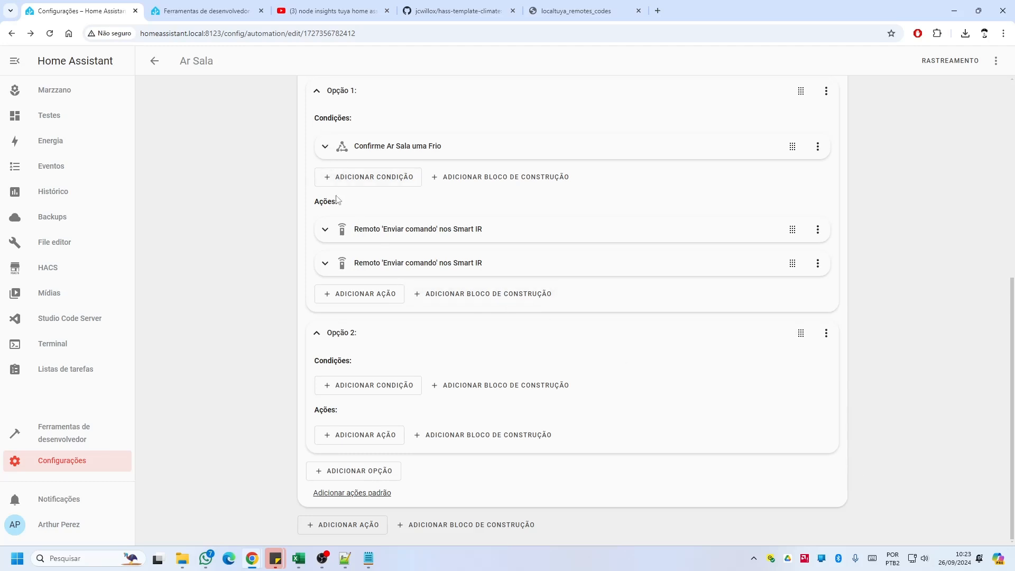
scroll(369, 267, up, 7)
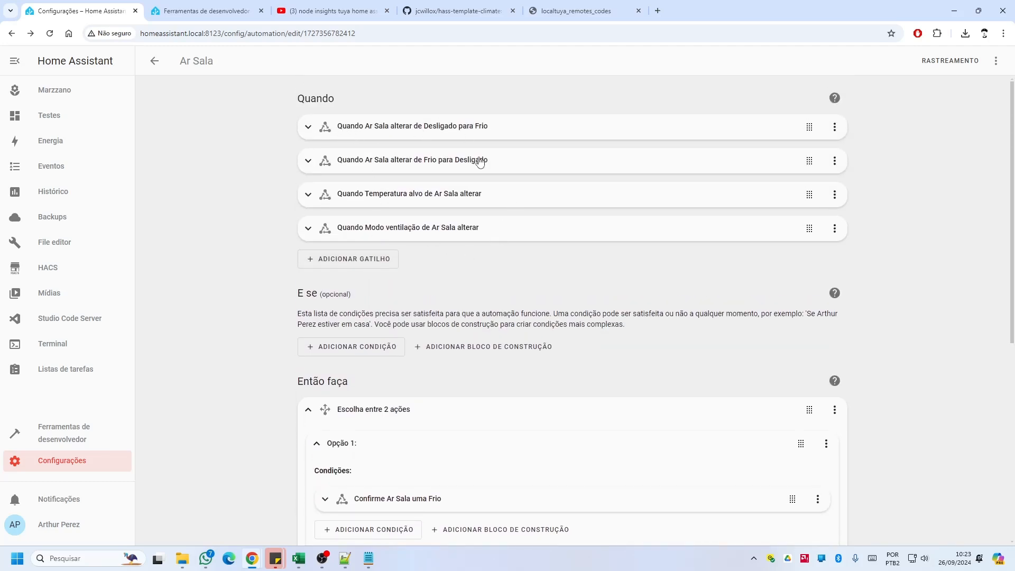
scroll(418, 178, down, 2)
scroll(421, 169, down, 2)
click(311, 199)
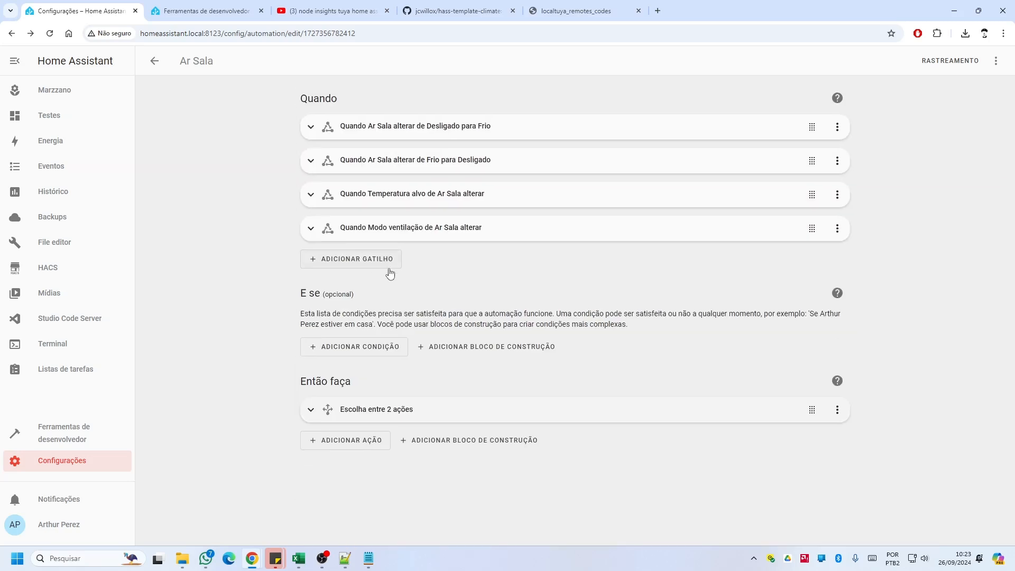
Step: Reopen option 1 of the choose action and check the command of each of its two Smart IR send-command actions
click(311, 410)
scroll(328, 371, down, 2)
click(329, 345)
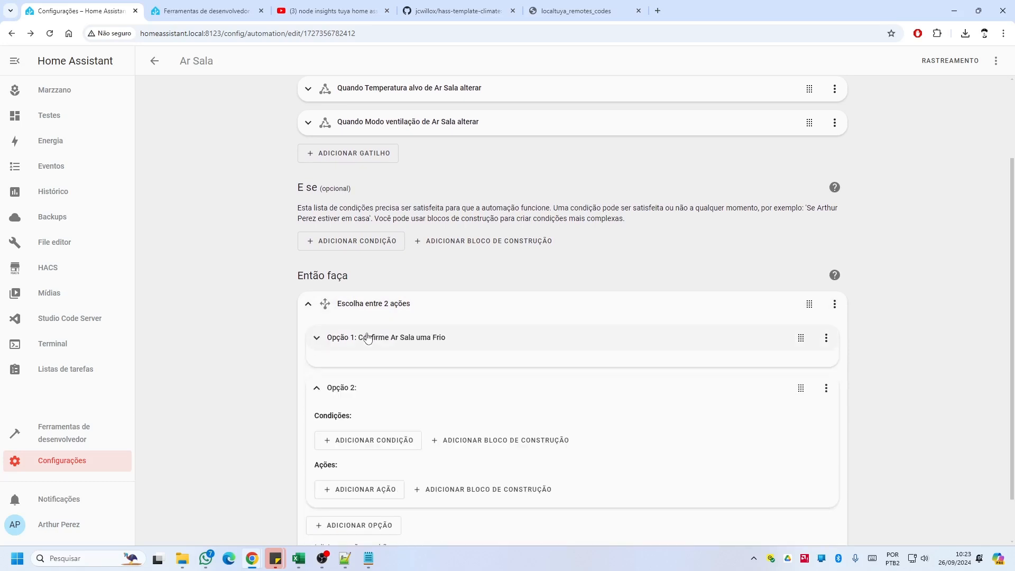
click(316, 338)
scroll(389, 310, down, 2)
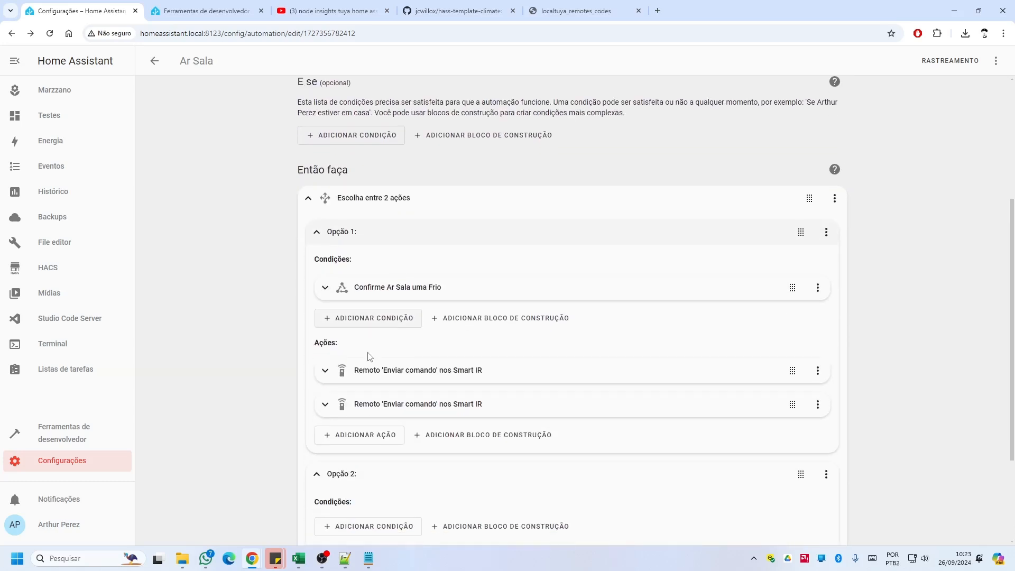
click(325, 376)
scroll(576, 419, down, 2)
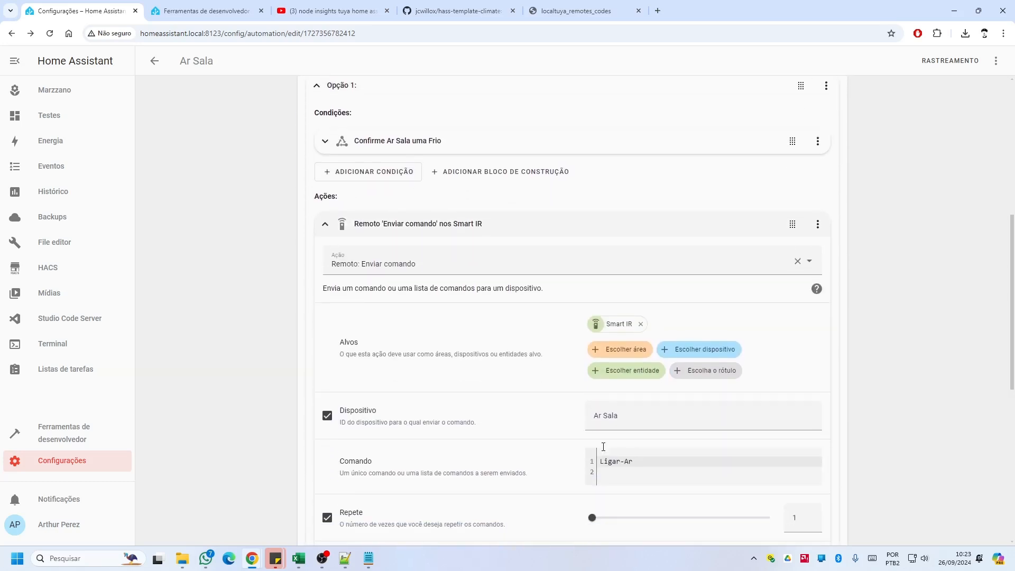
click(325, 219)
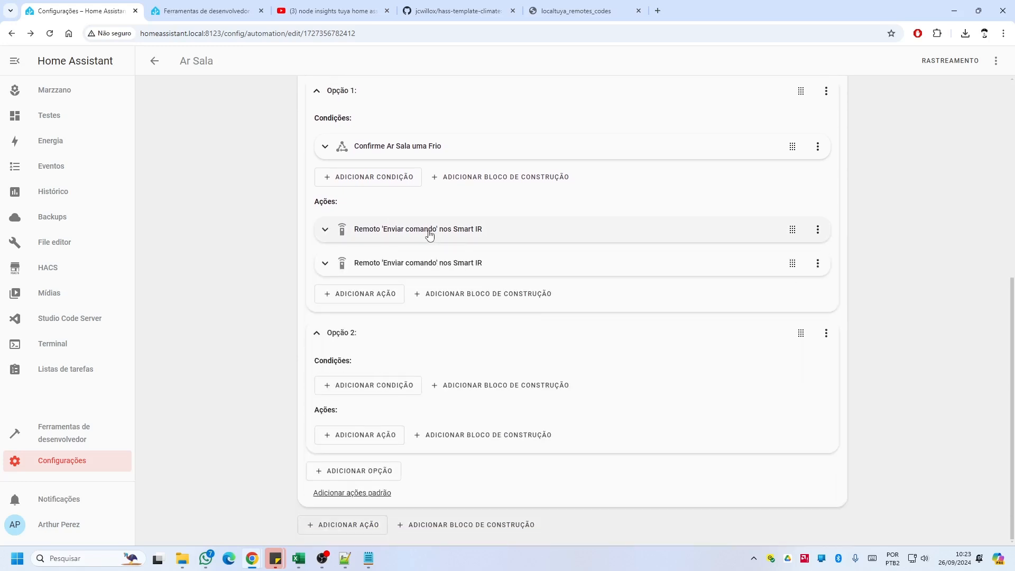
click(326, 263)
scroll(553, 315, down, 1)
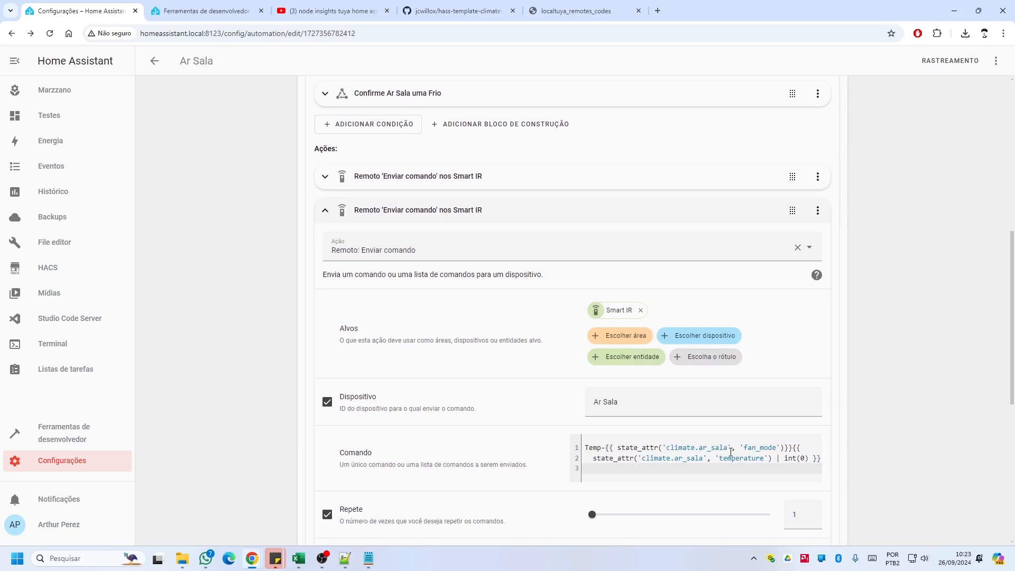
click(342, 217)
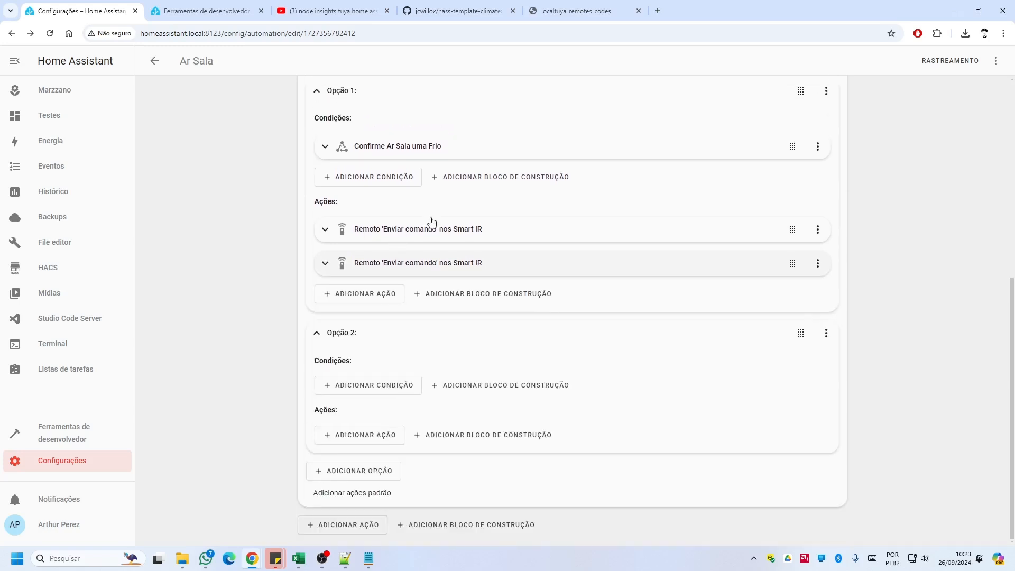
Step: Add a state condition to option 2 requiring climate.ar_sala to be Desligado, and collapse it
click(376, 385)
click(413, 286)
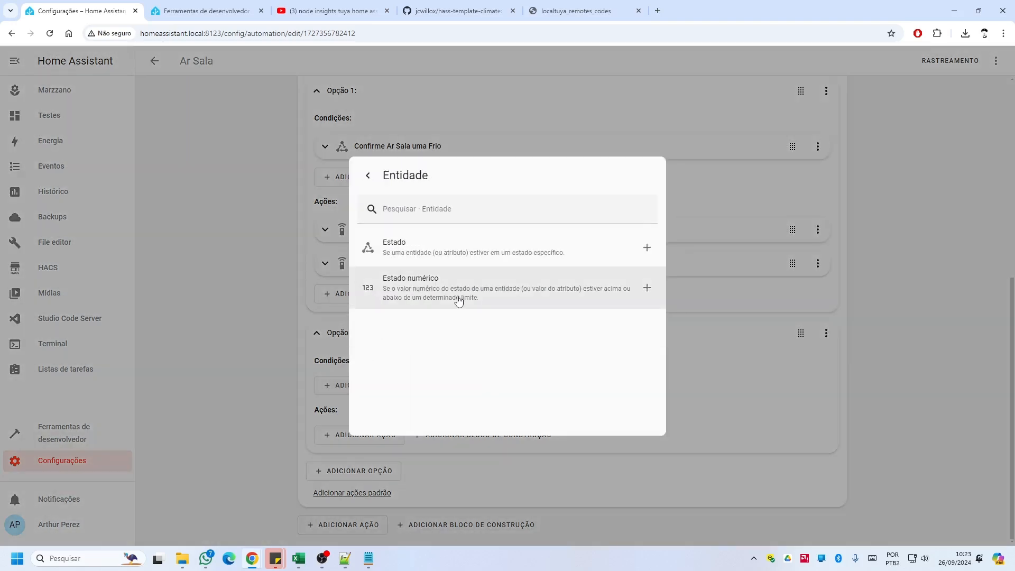
click(418, 246)
click(347, 212)
text(ar_sala)
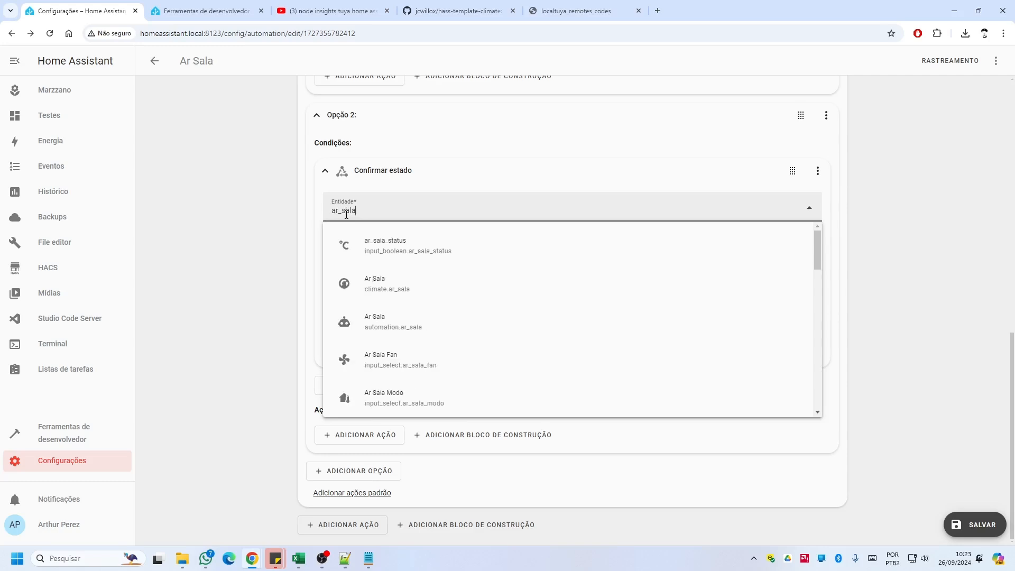
click(394, 286)
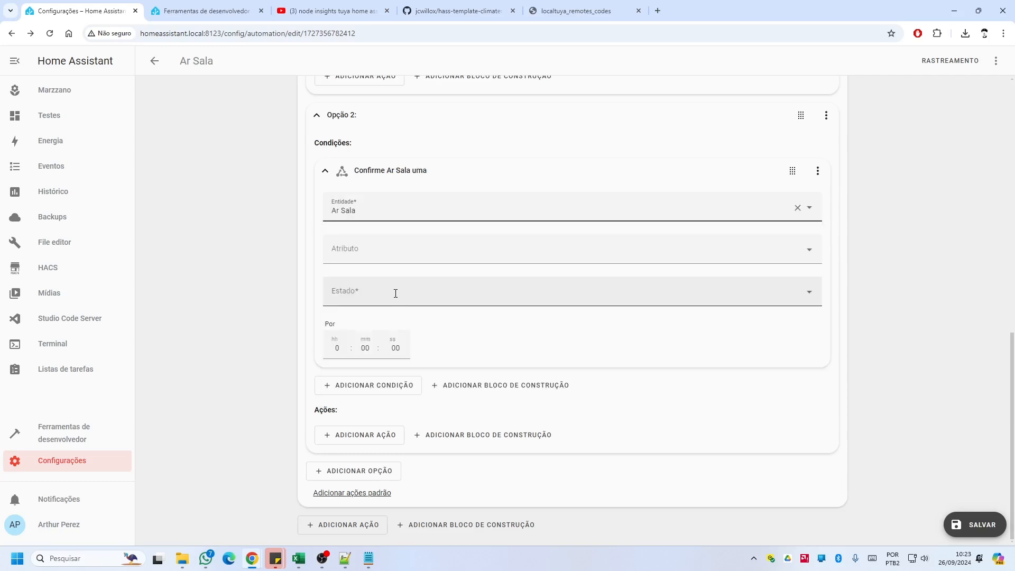
click(374, 291)
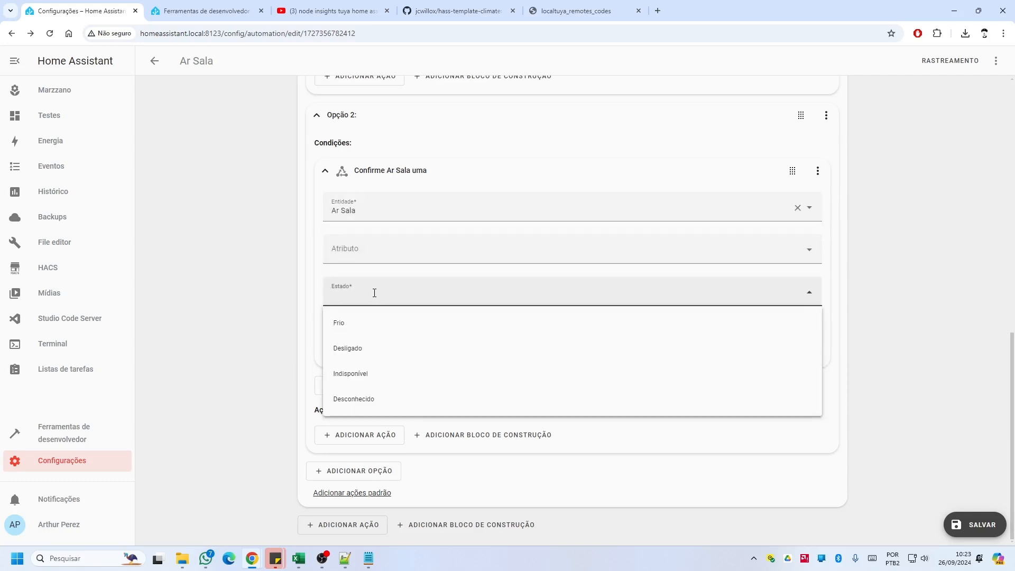
click(348, 348)
click(324, 171)
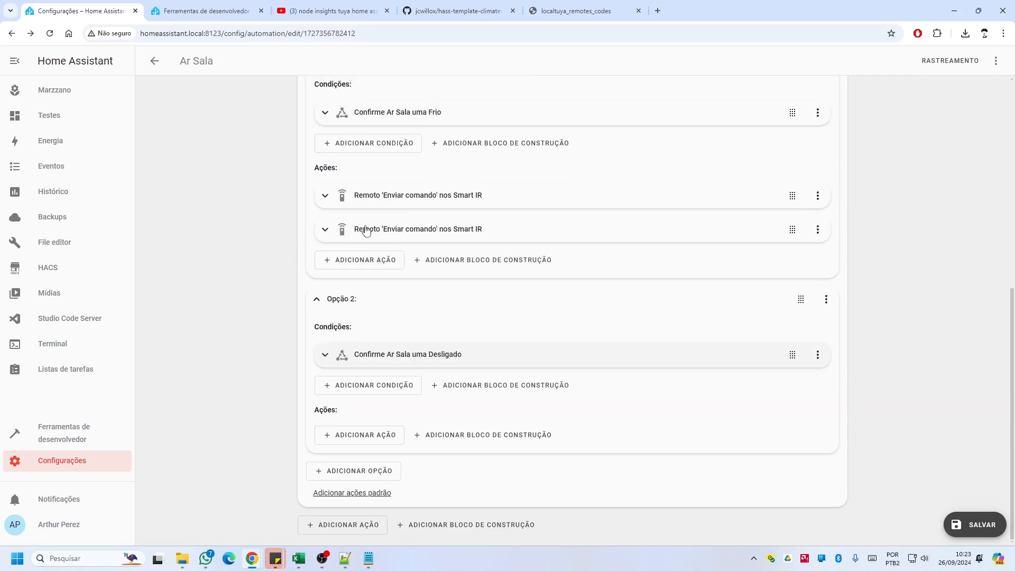
Step: Collapse option 1 and add a 'Remoto: Enviar comando' action to option 2 of the choose action
click(327, 111)
click(327, 112)
scroll(338, 148, up, 2)
click(318, 165)
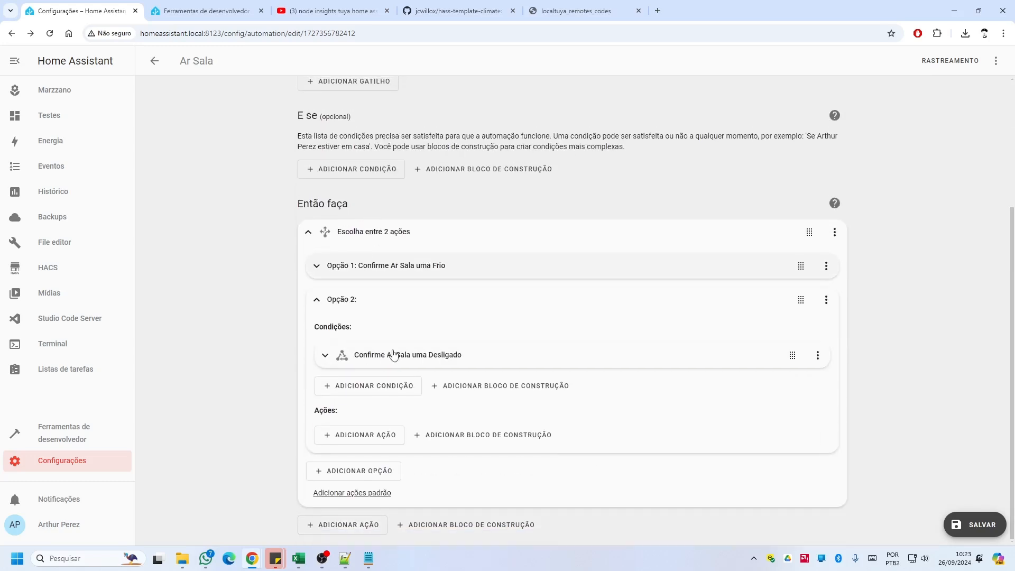
click(366, 440)
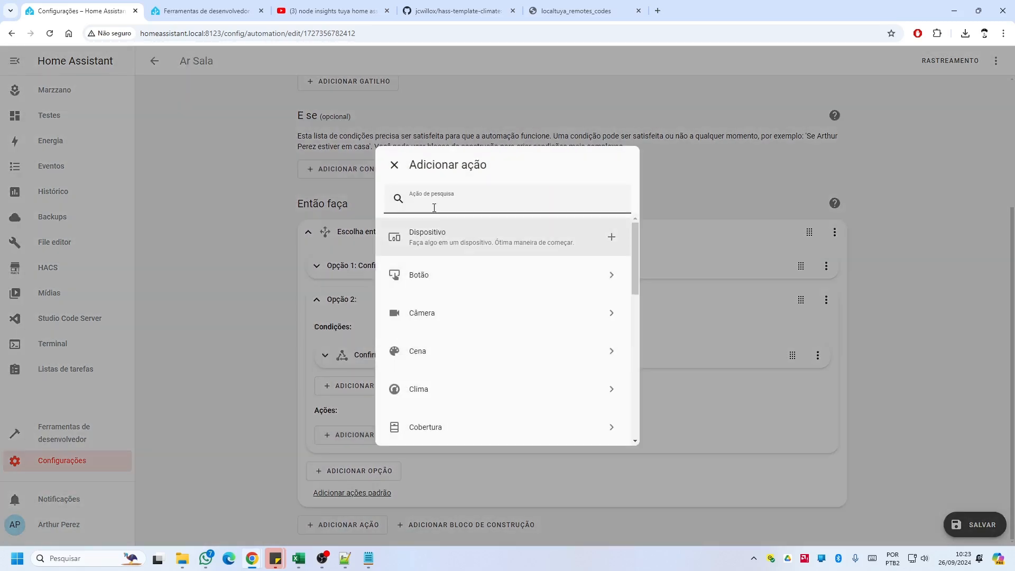
text(remote)
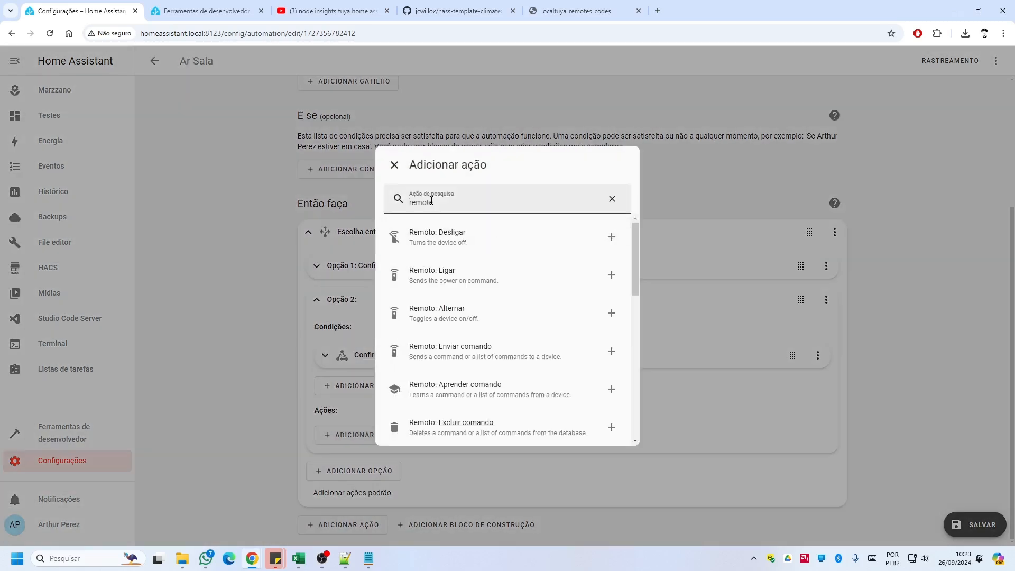
click(460, 351)
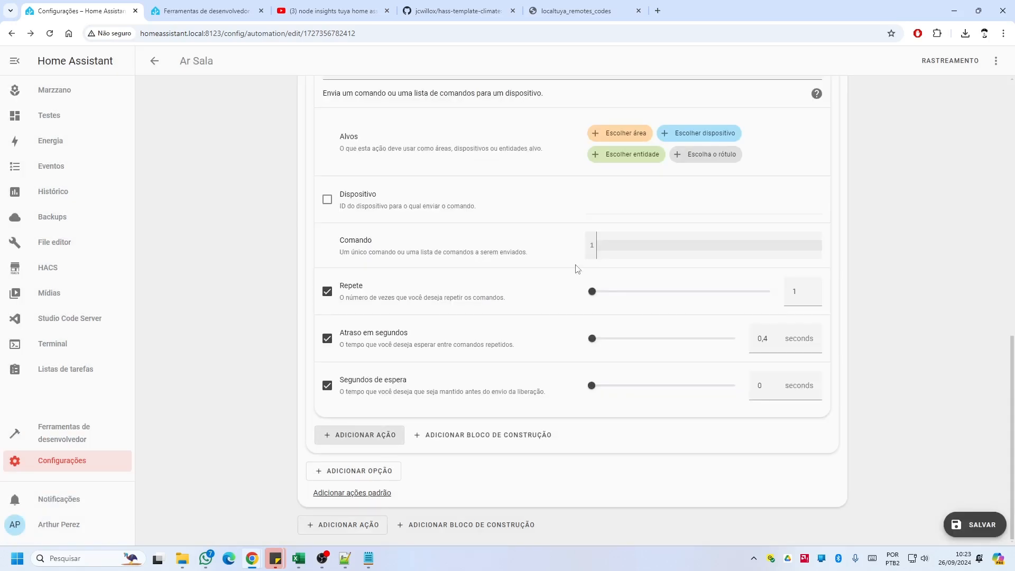
Step: Configure option 2's send-command action with the Smart IR entity as target, device Ar Sala and command Desligar-Ar
click(627, 209)
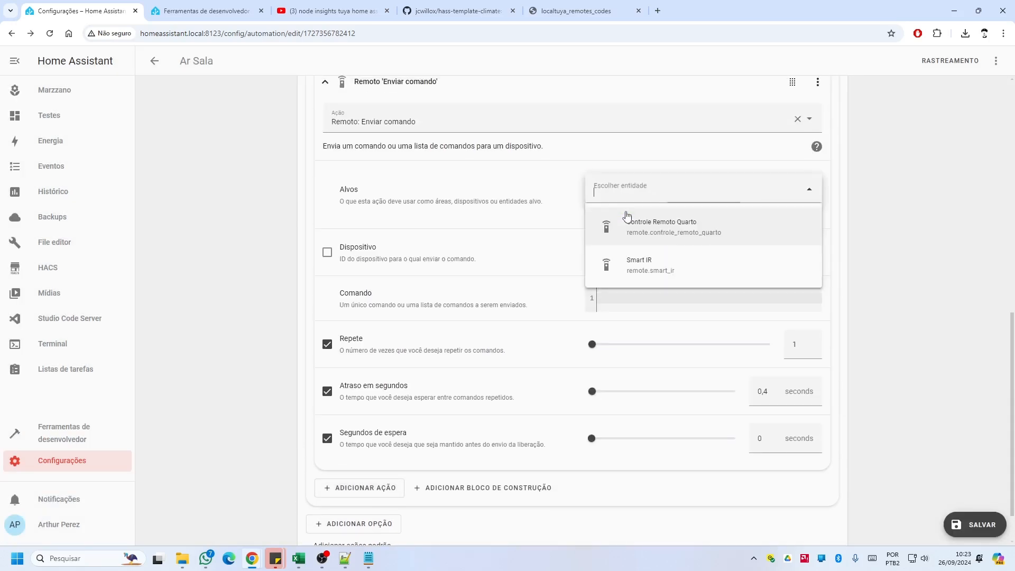
click(630, 270)
click(327, 274)
click(665, 278)
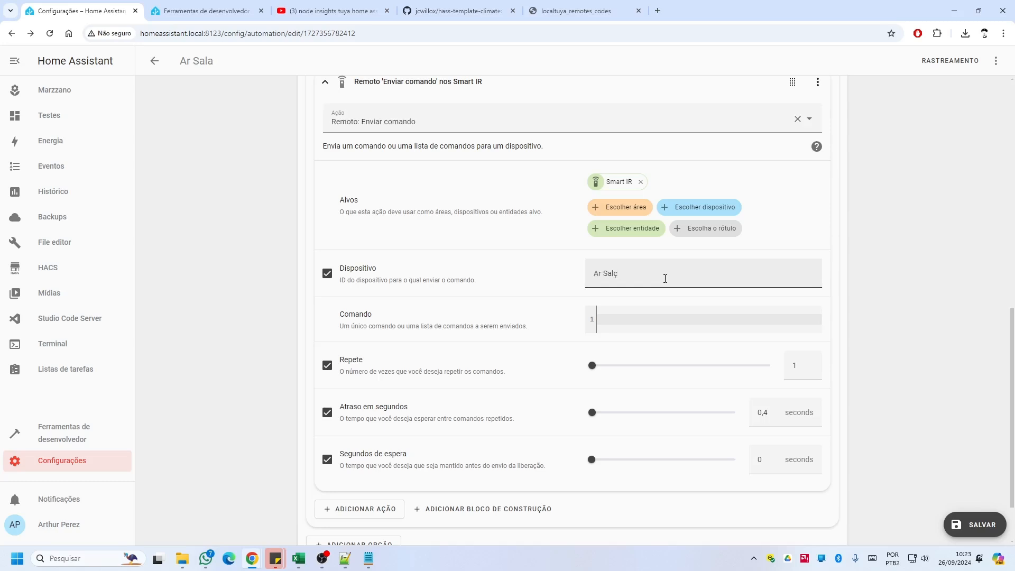
click(643, 316)
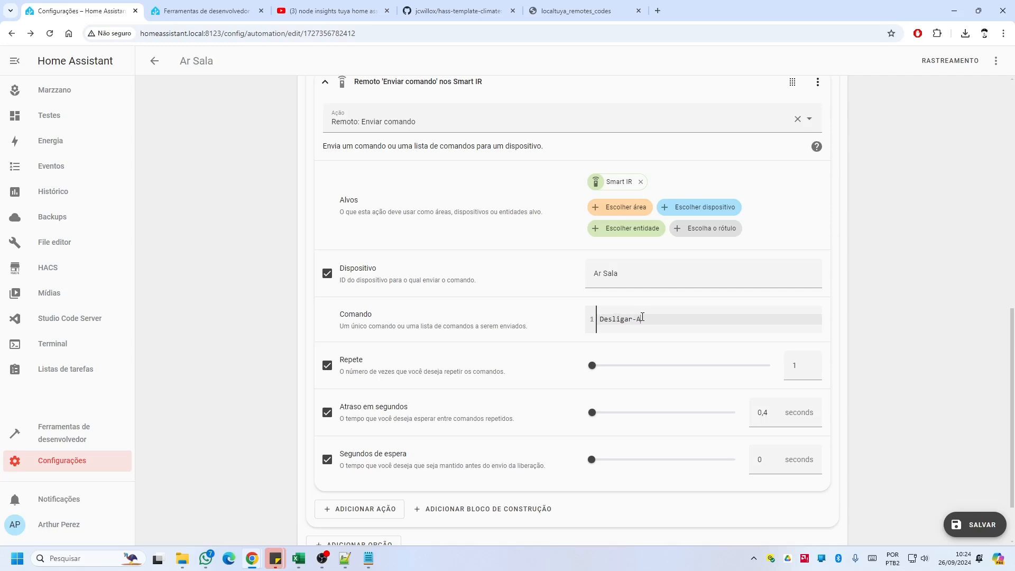
text(Desligar-Ar)
Step: Save the Ar Sala automation, and collapse option 2 and the choose action
scroll(543, 331, down, 1)
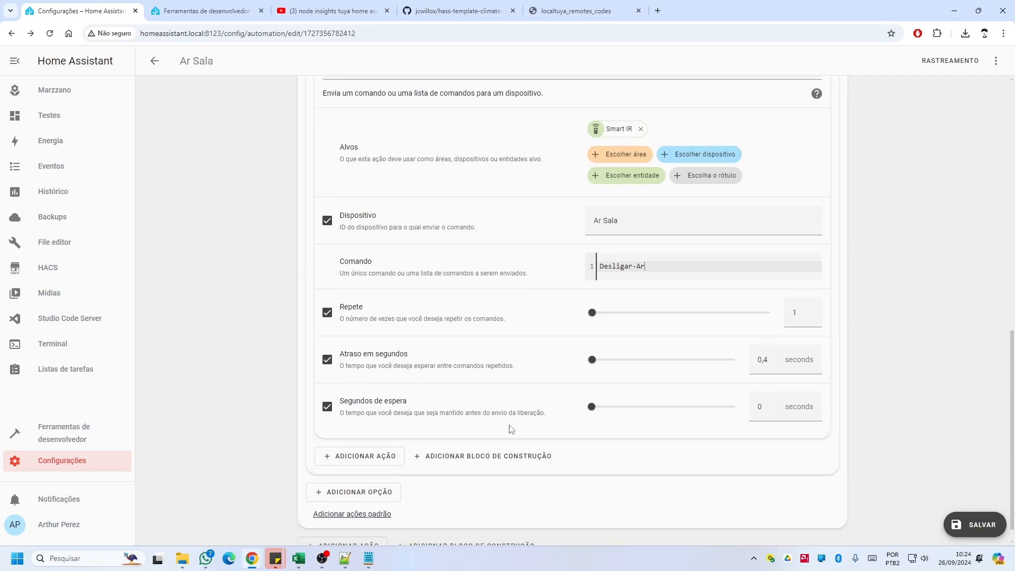
click(973, 525)
scroll(323, 229, up, 7)
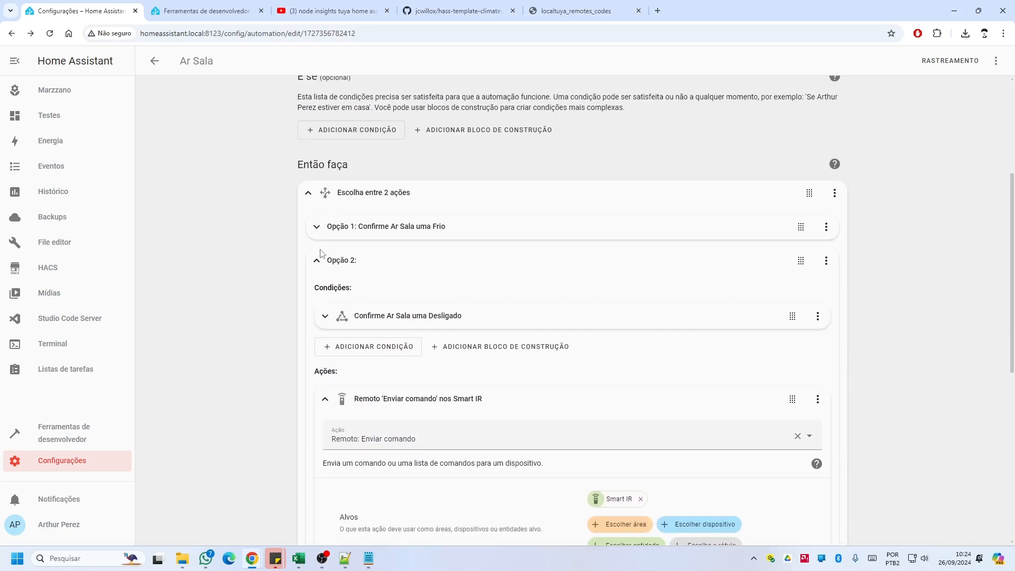
click(317, 262)
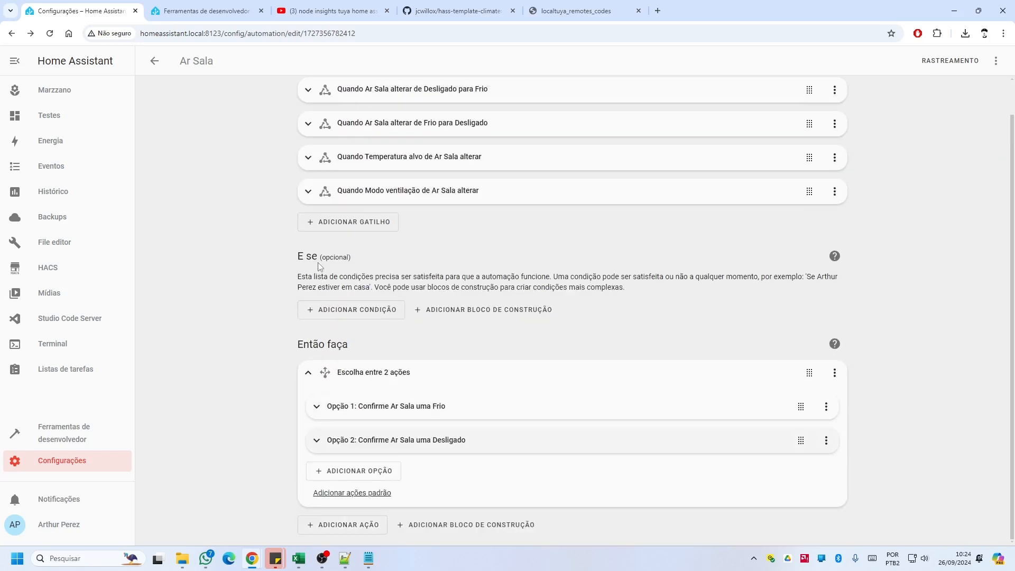
click(304, 374)
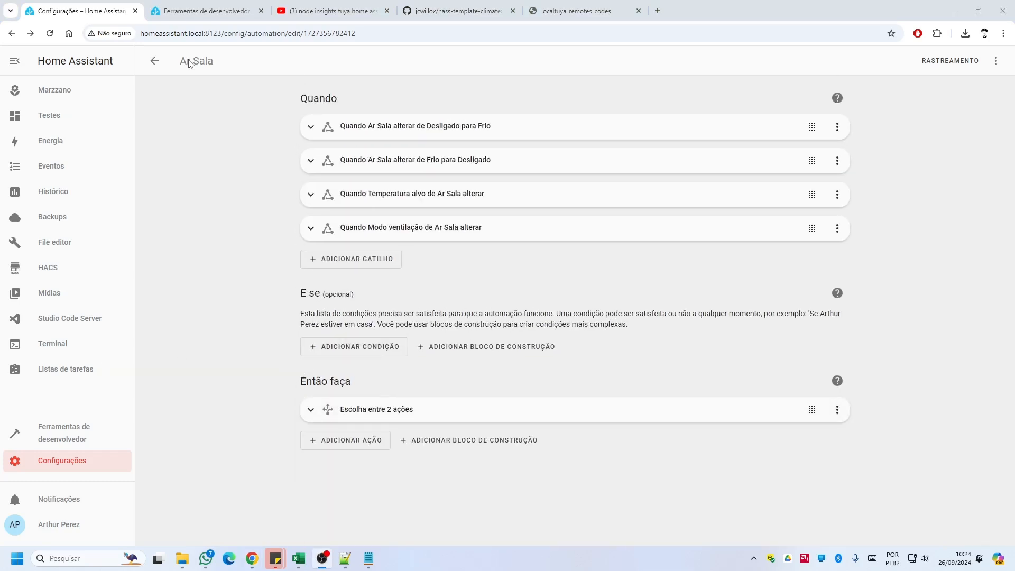
Step: Separate the automation editor and the developer tools page into their own browser windows and arrange them side by side
drag(90, 12, 215, 35)
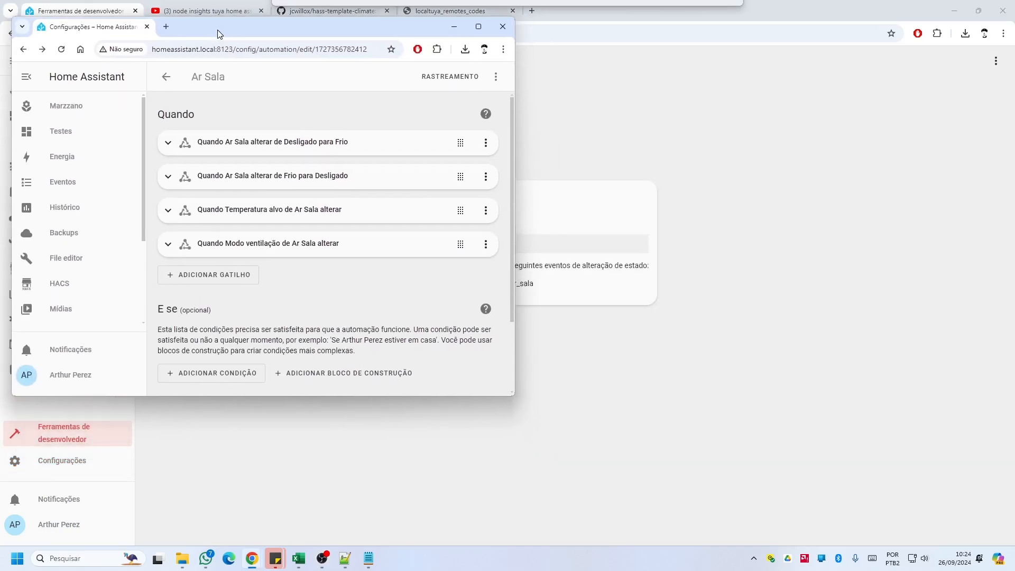
drag(110, 10, 484, 121)
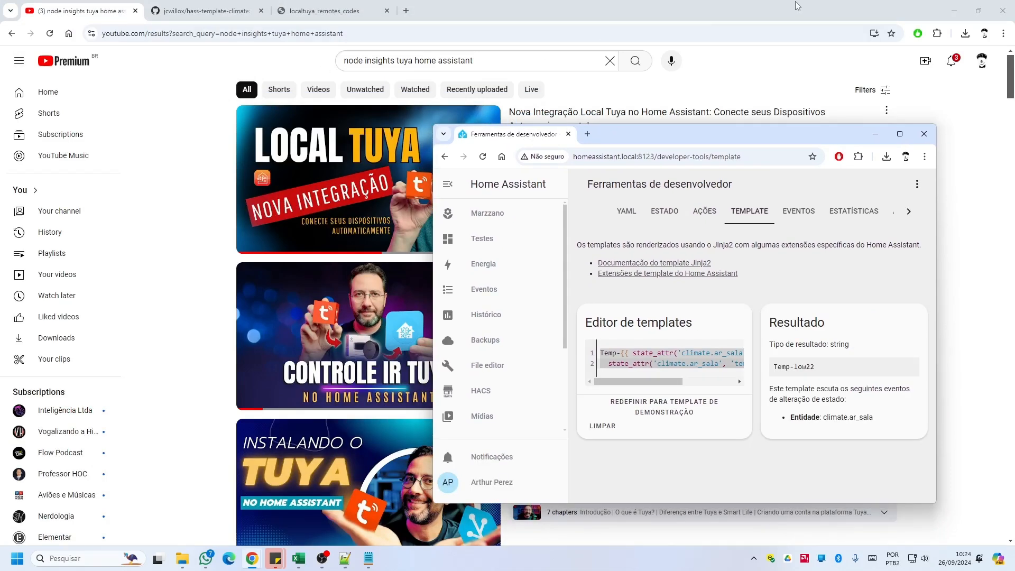
click(955, 11)
drag(629, 134, 706, 32)
click(307, 32)
drag(307, 32, 418, 30)
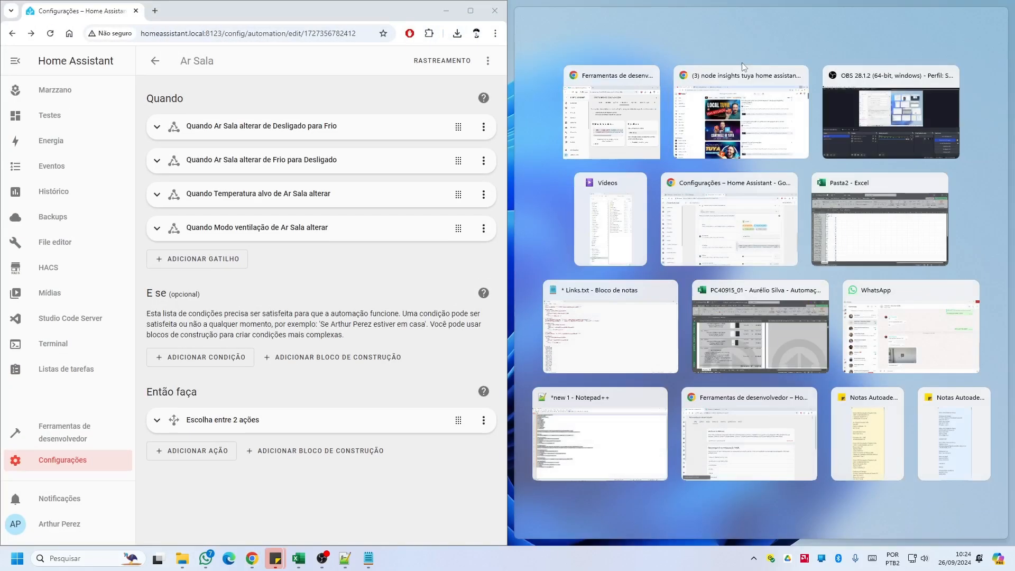
click(637, 113)
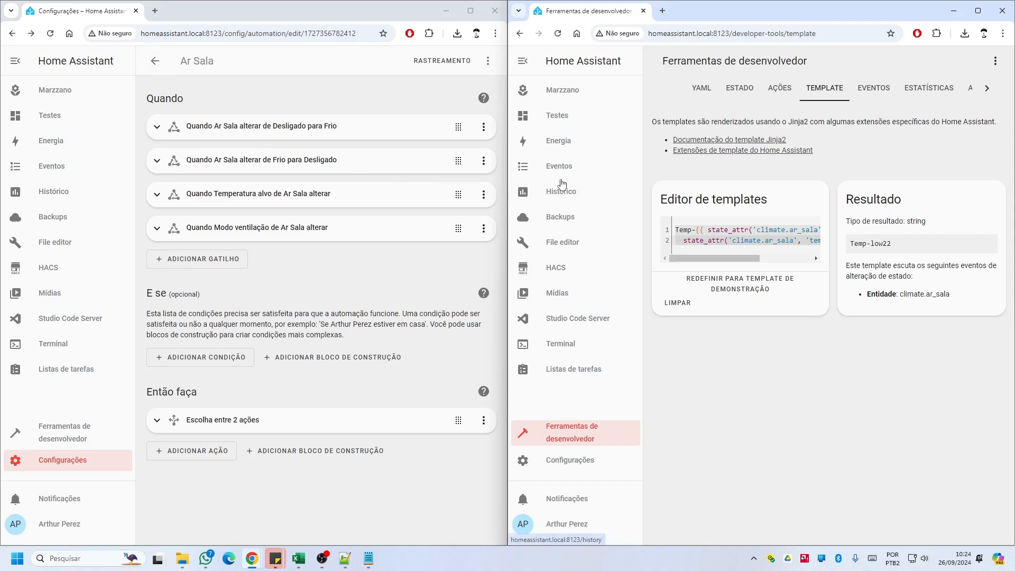
Step: Add a Termostato card for the Ar Sala entity to the Home view of the Testes dashboard
click(563, 117)
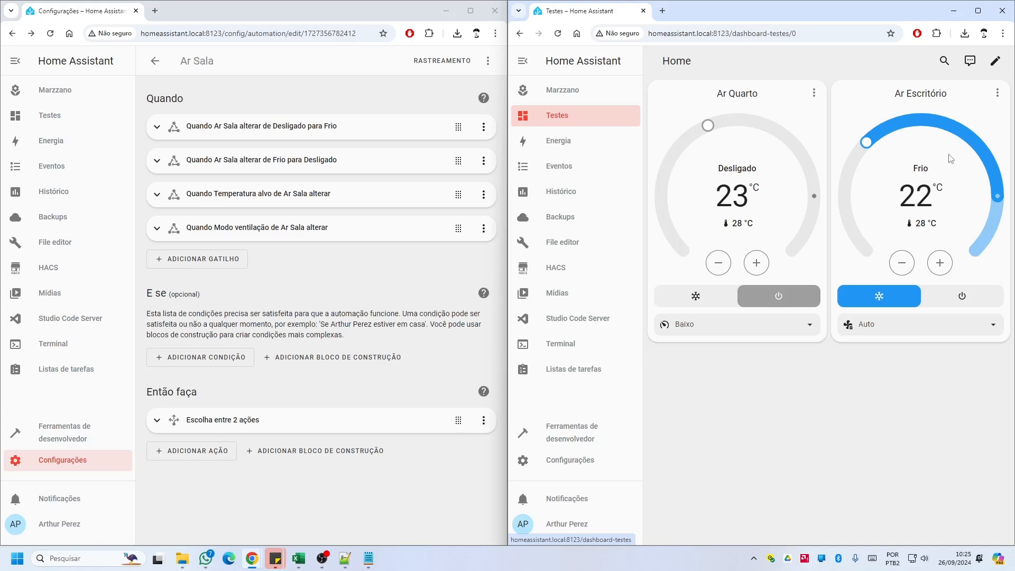
click(996, 60)
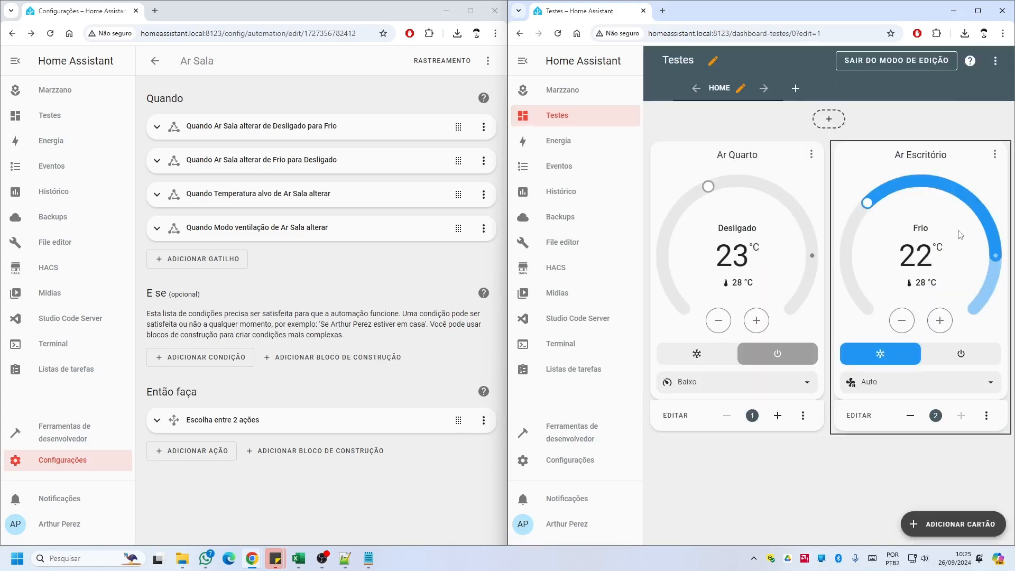
click(952, 523)
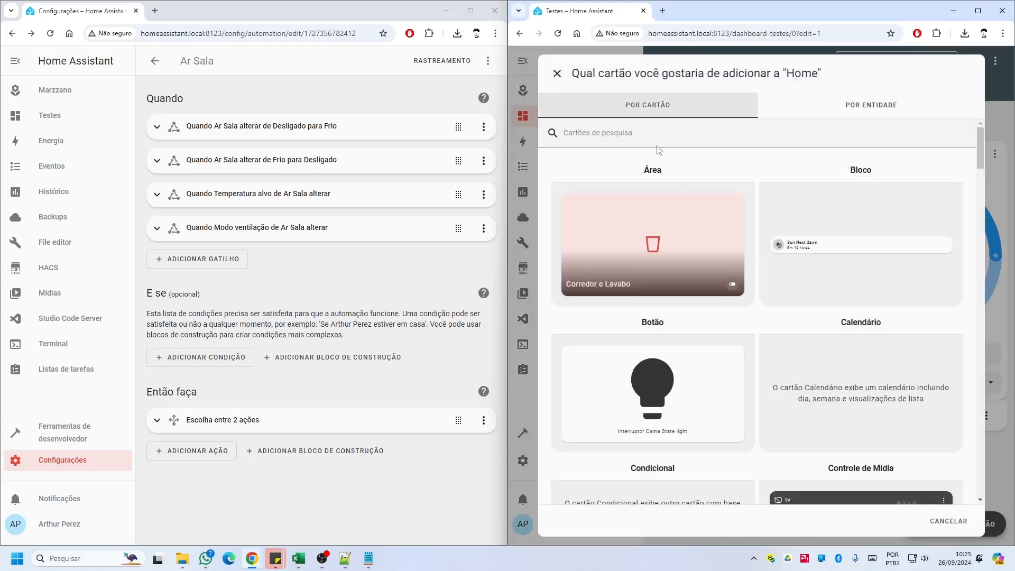
click(656, 143)
text(termostato)
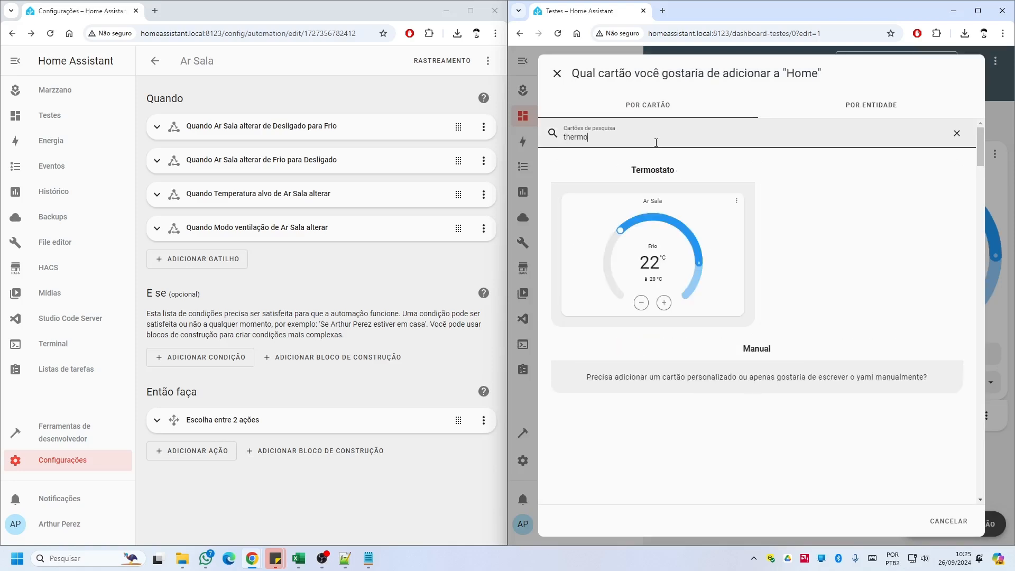
click(642, 240)
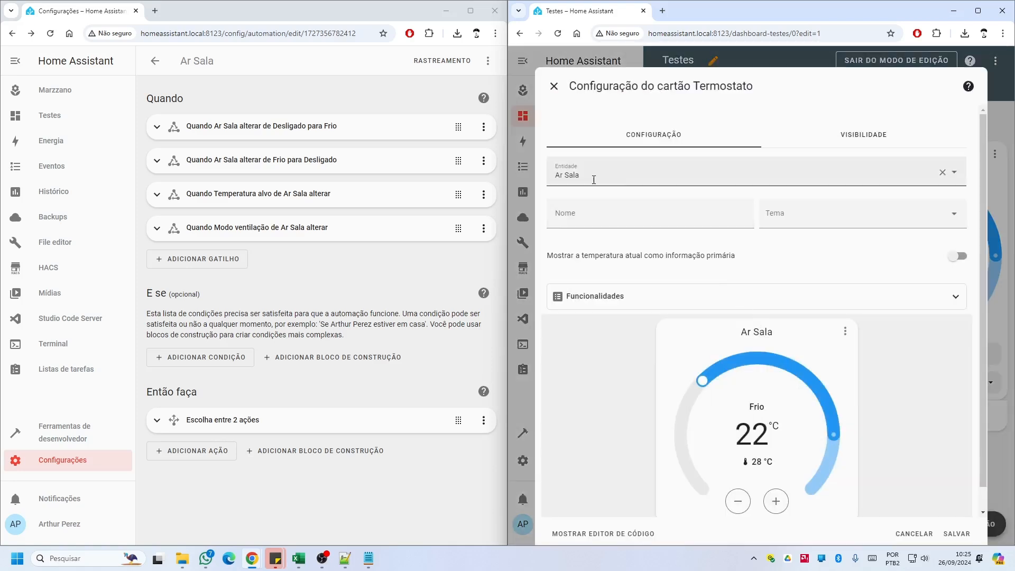
click(592, 180)
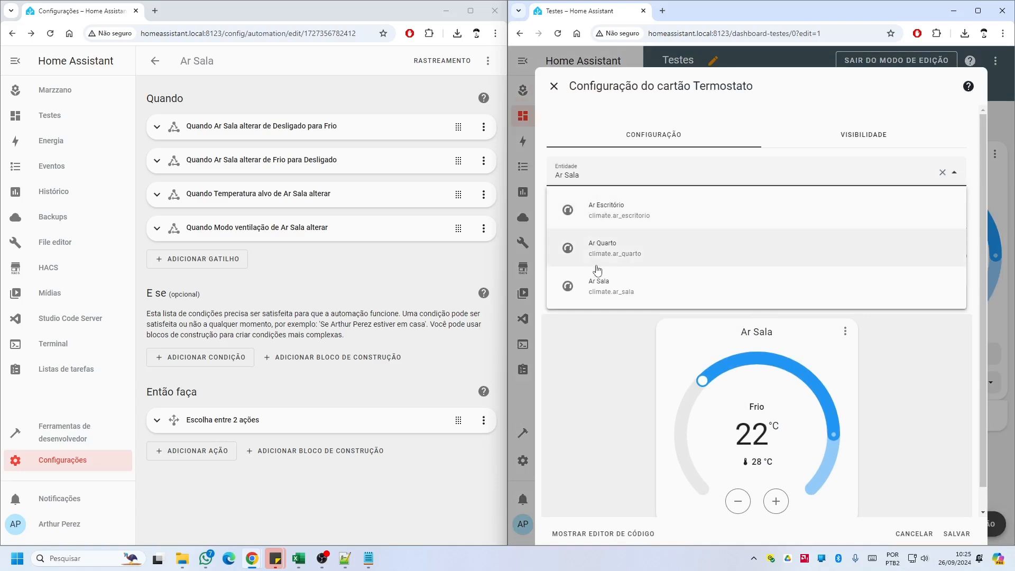
click(611, 291)
Step: Add the HVAC climate modes and fan climate modes features to the Ar Sala thermostat card and save it
scroll(616, 244, down, 1)
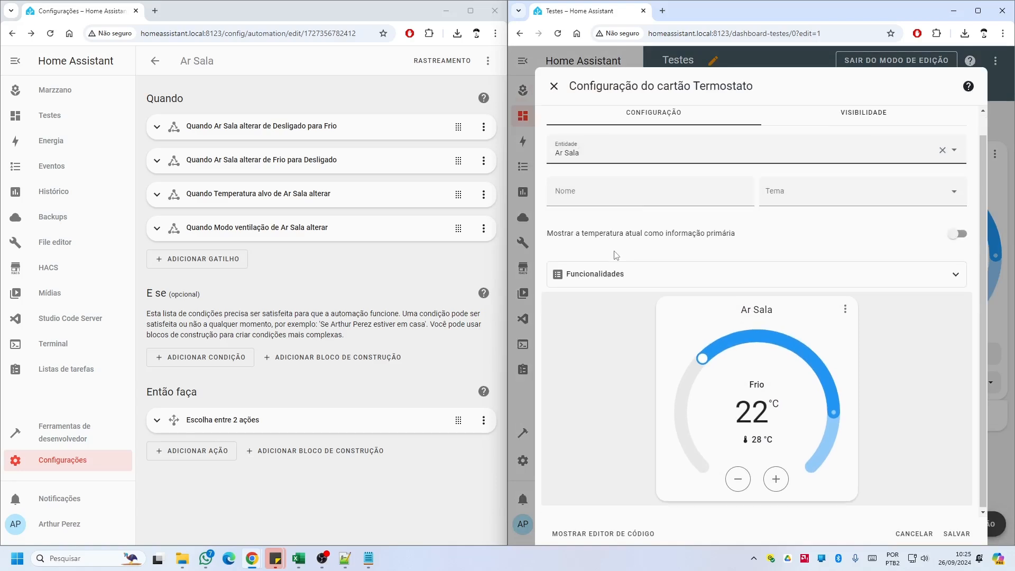
click(601, 275)
scroll(611, 280, down, 1)
click(614, 273)
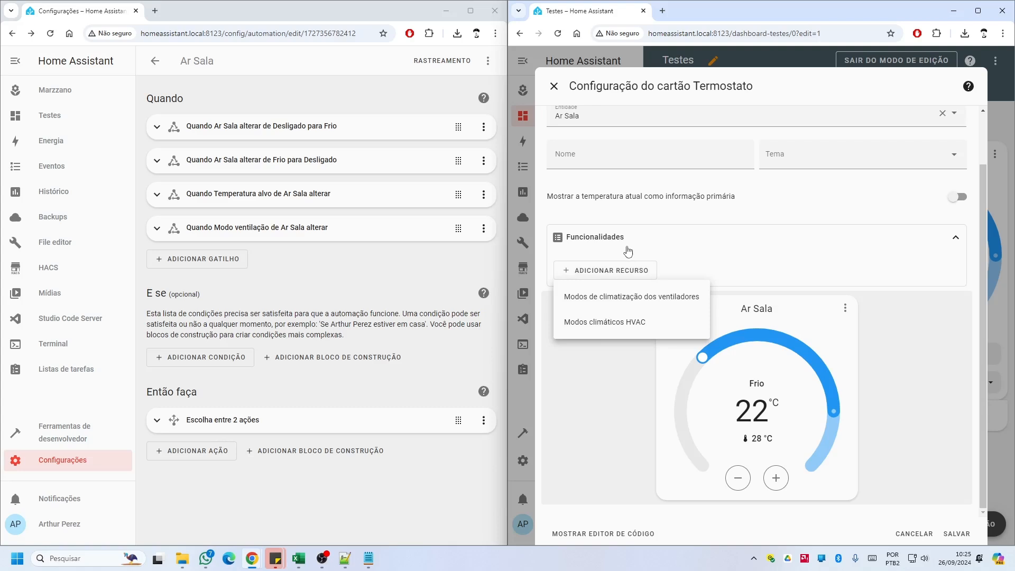
click(624, 327)
click(624, 300)
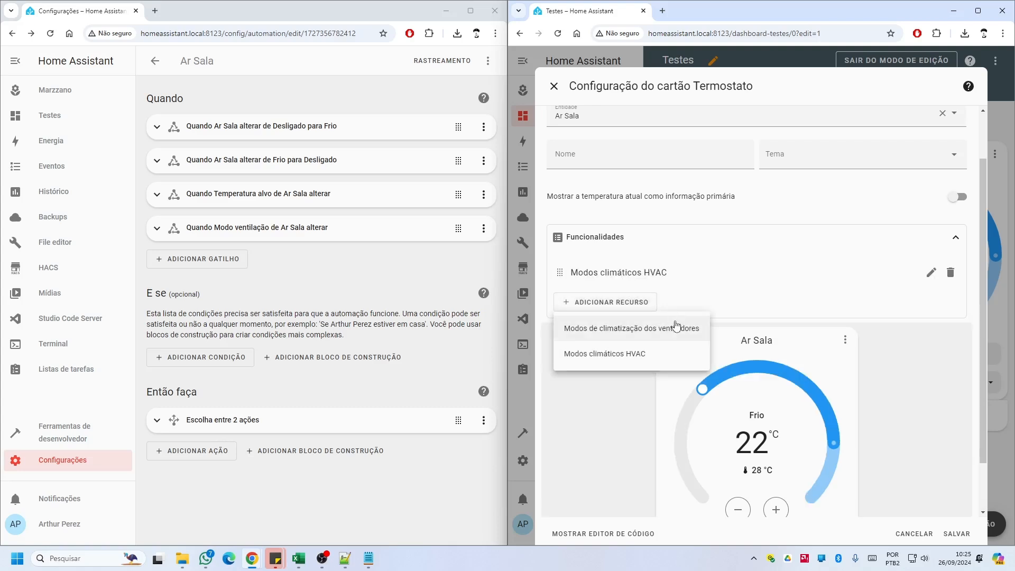
click(598, 331)
scroll(697, 244, down, 2)
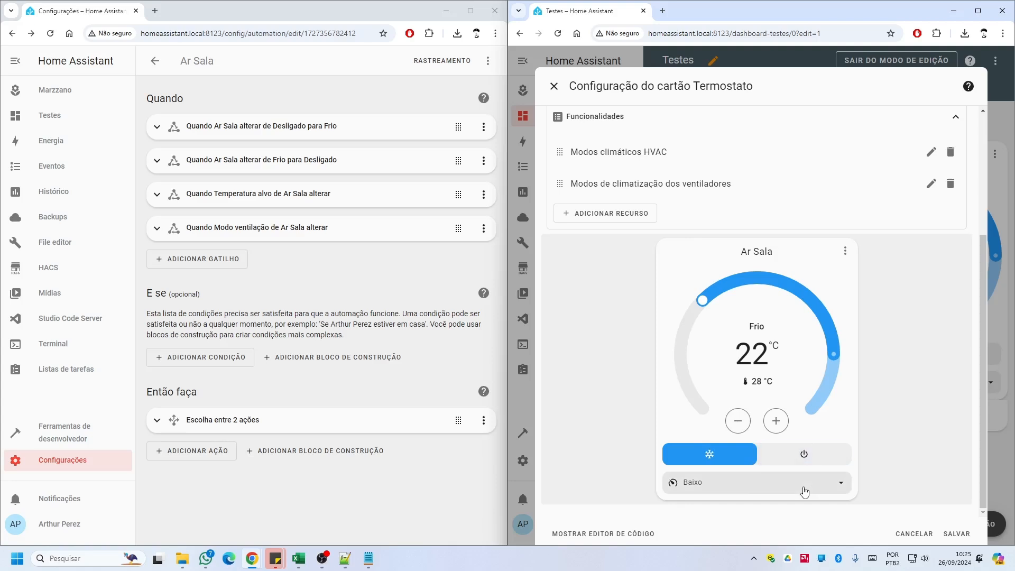
click(957, 533)
Step: Test the state triggers by switching the Ar Sala thermostat off and back to Frio from its dashboard card
scroll(869, 375, down, 3)
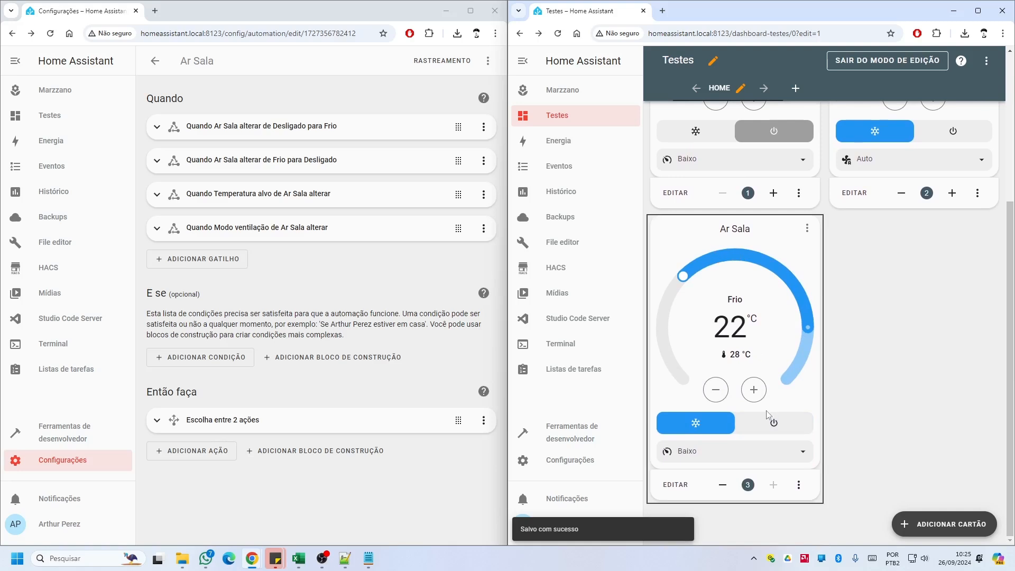
click(765, 428)
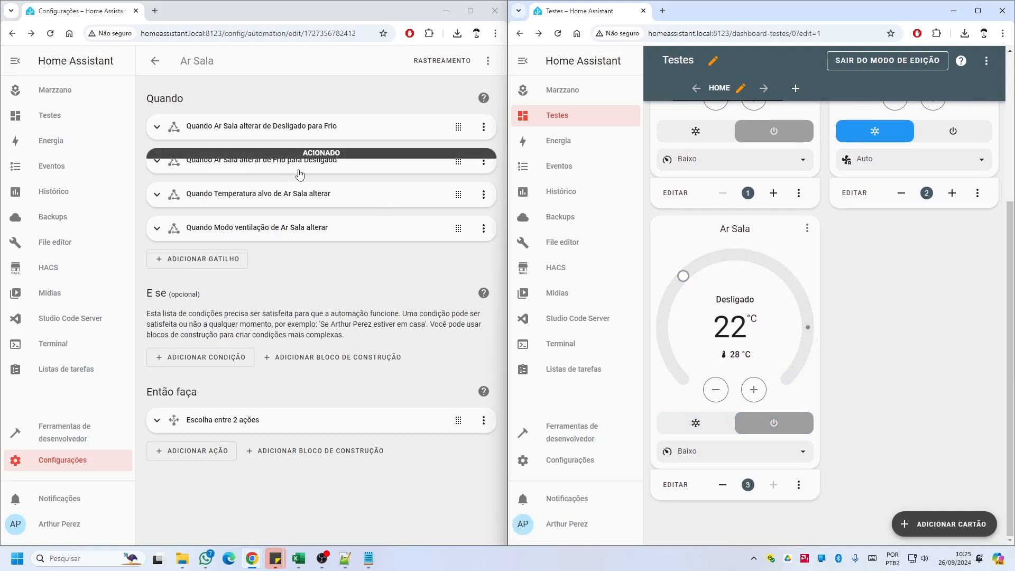
click(702, 427)
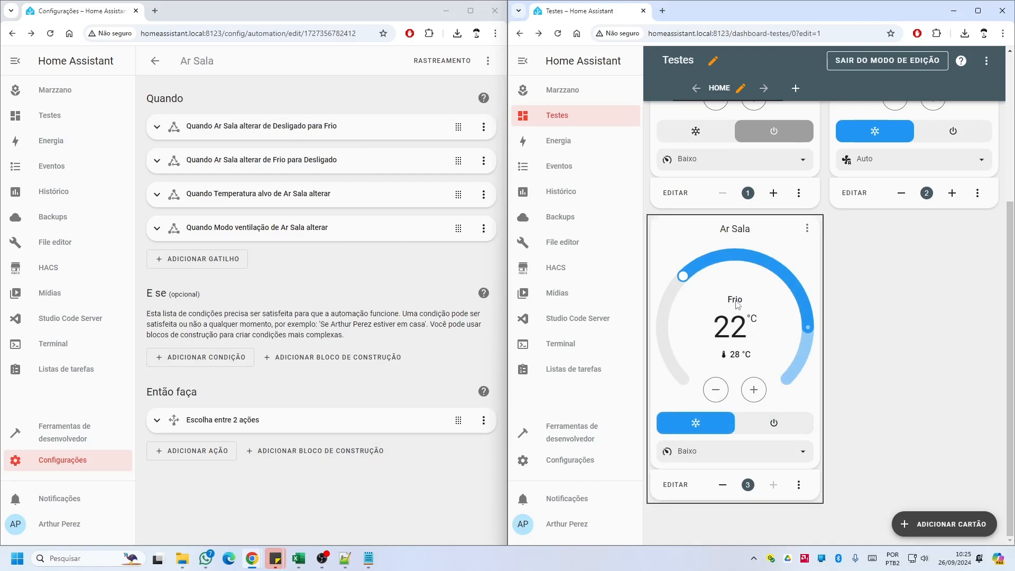
Step: Test the remaining triggers by setting Ar Sala's target temperature to 25 °C and its fan mode to Auto
drag(684, 279, 763, 259)
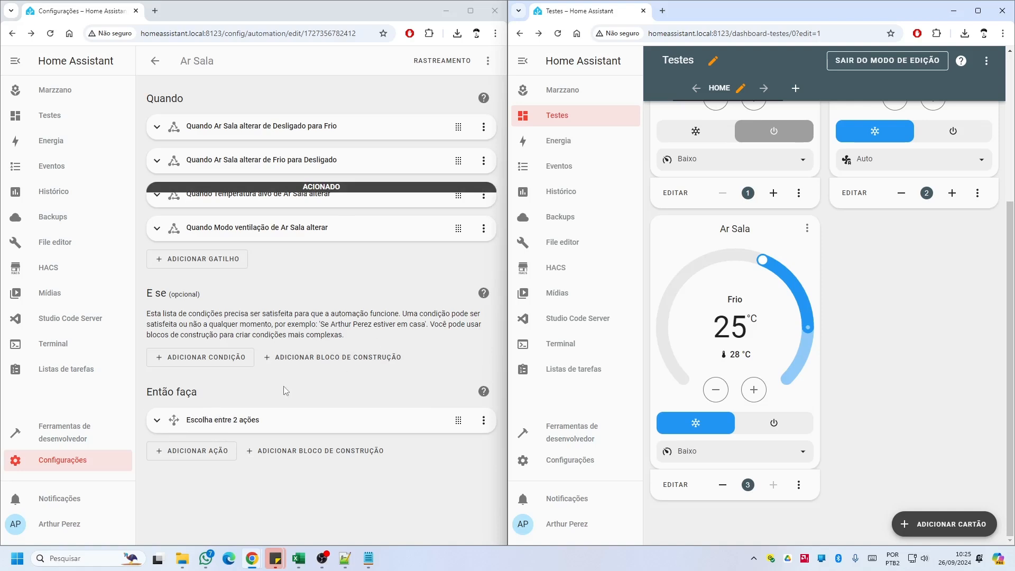
click(686, 456)
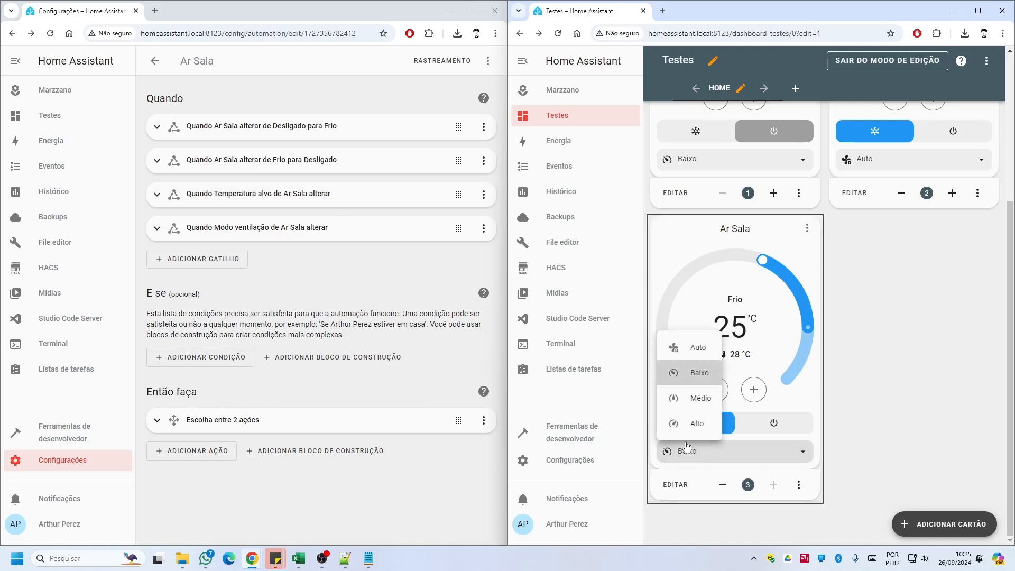
click(683, 352)
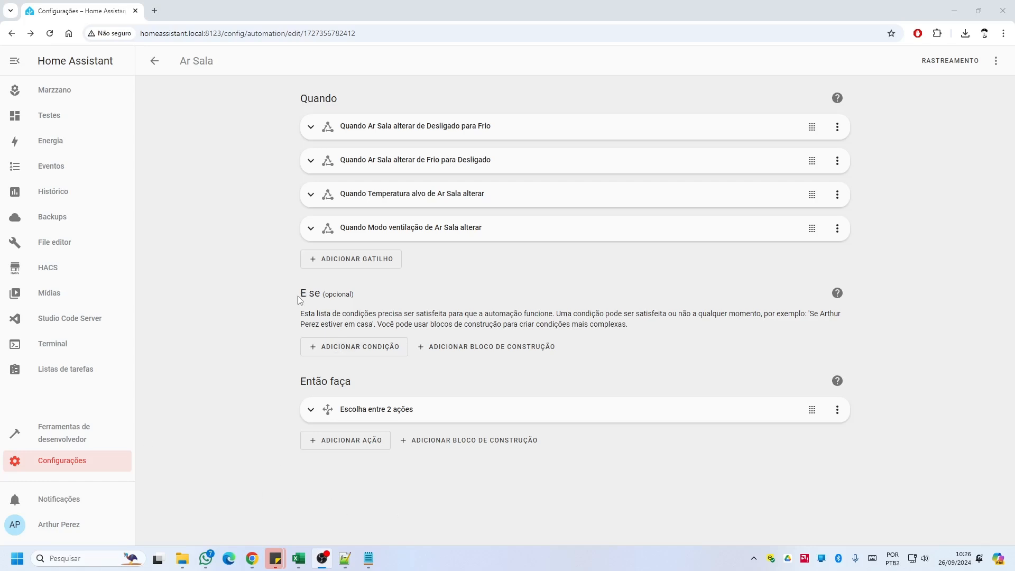
Step: Open Studio Code Server, expand the Ar Sala block in climate.yaml and examine its availability_template line
click(154, 61)
click(90, 318)
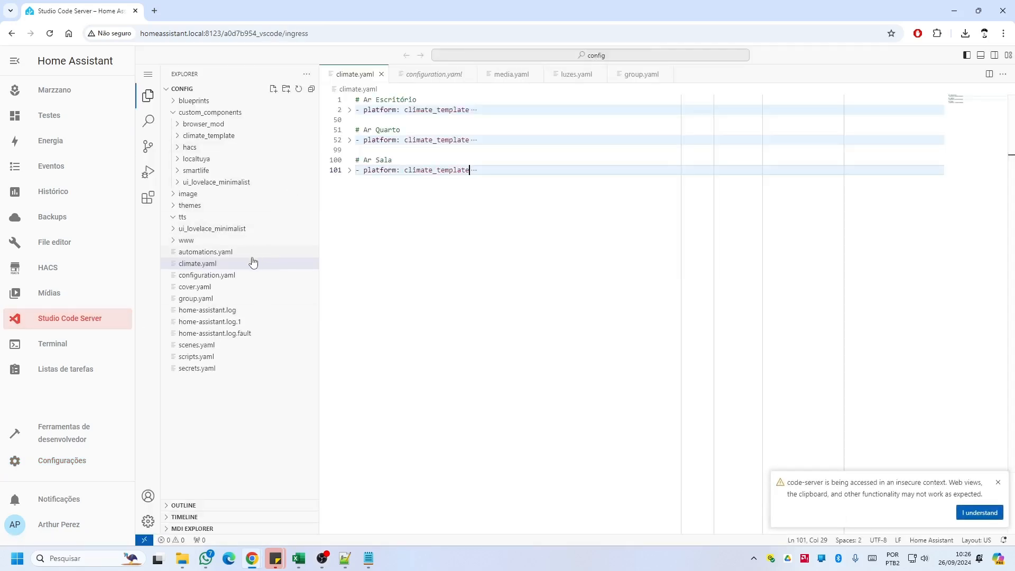
click(350, 172)
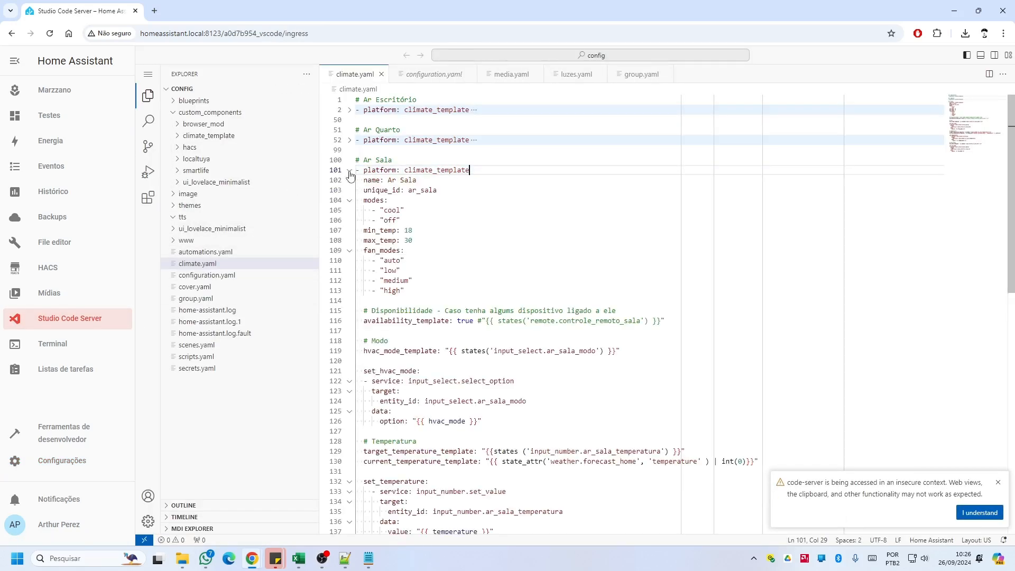
scroll(419, 214, down, 1)
scroll(488, 254, down, 1)
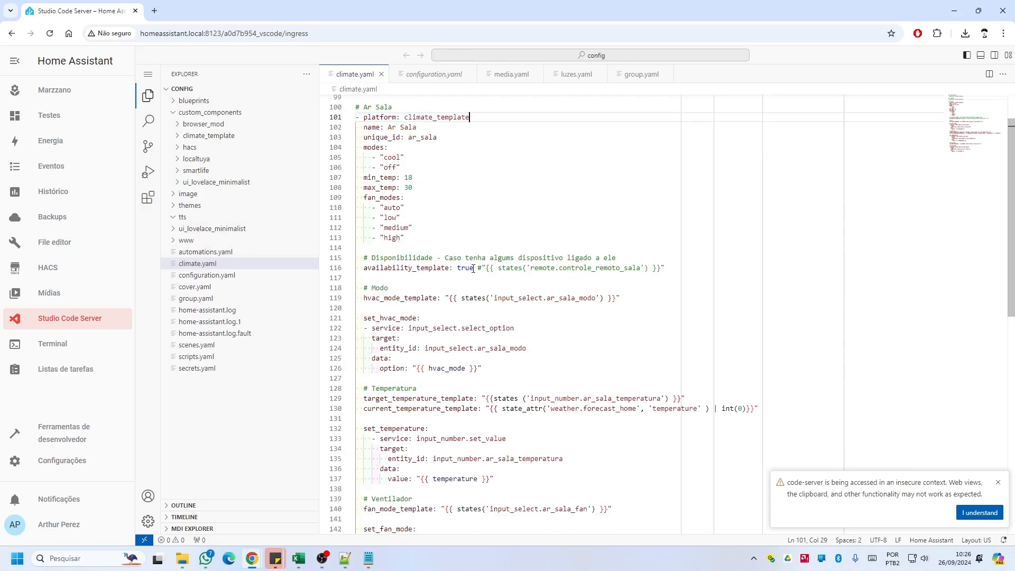
click(365, 268)
mouse_move(371, 270)
mouse_down()
mouse_move(450, 271)
mouse_move(367, 269)
mouse_up()
Step: Assign the Ar Sala automation to the Temperatura category from the automations list
click(70, 470)
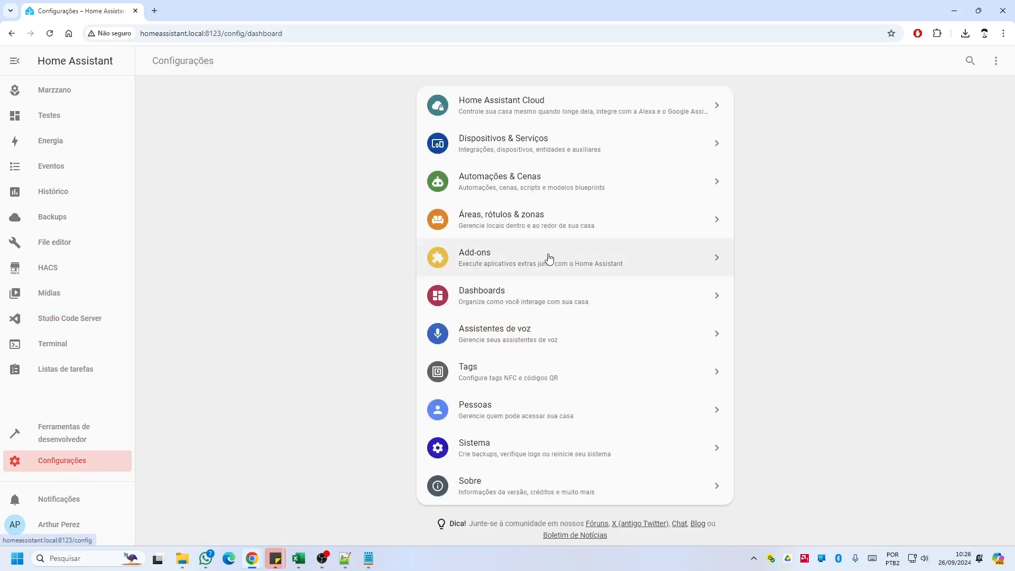
click(519, 186)
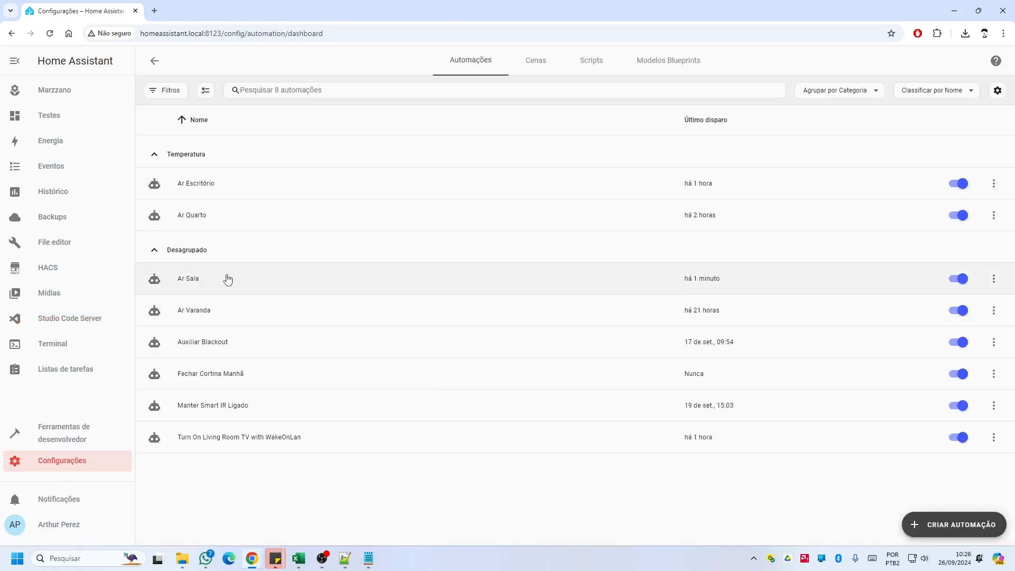
click(994, 279)
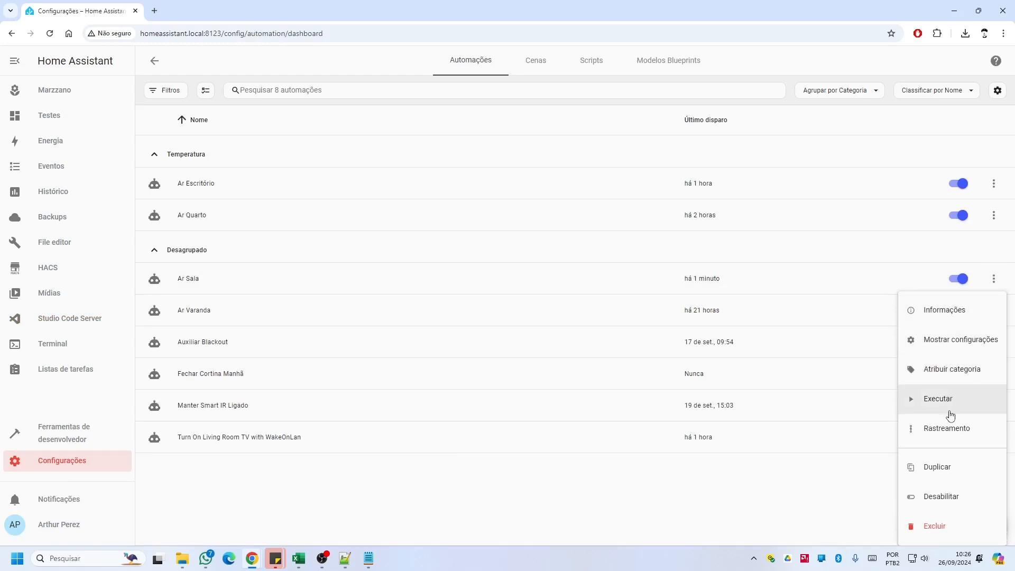
click(952, 369)
click(485, 304)
click(476, 325)
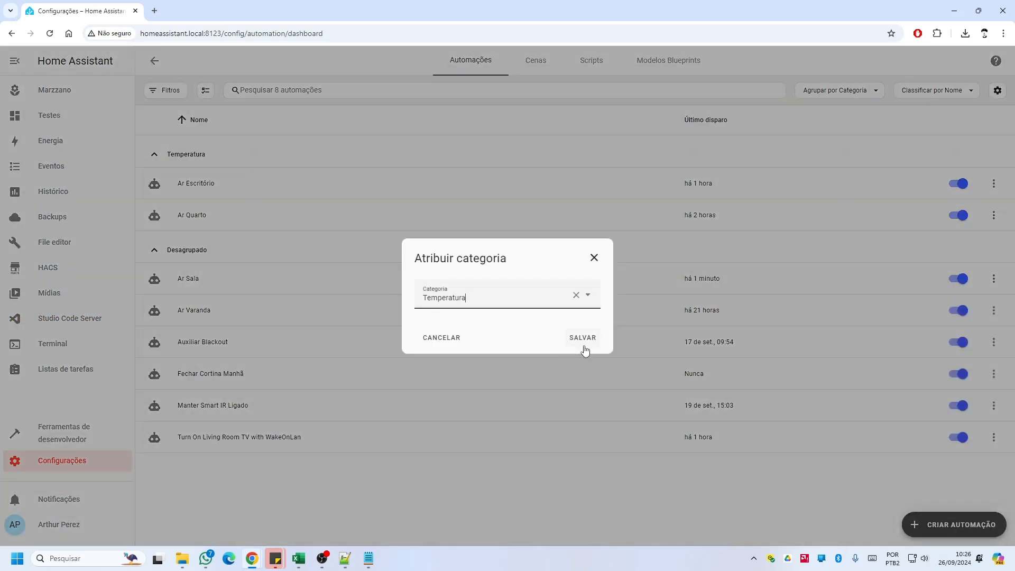
click(582, 347)
Step: Open the Ar Sala automation, clear the De and Para states of its first trigger, and leave the editor without saving
click(208, 256)
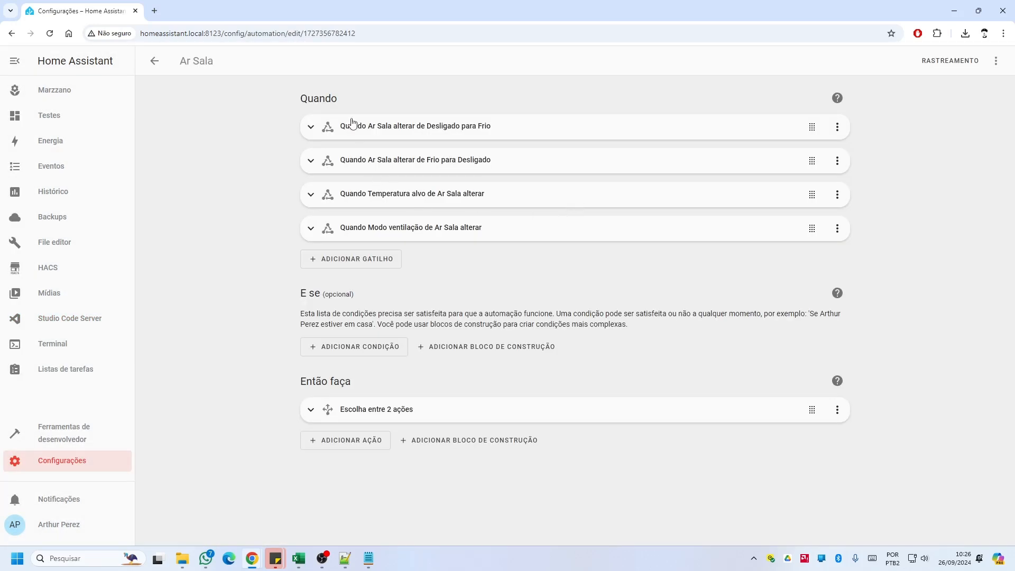
click(310, 127)
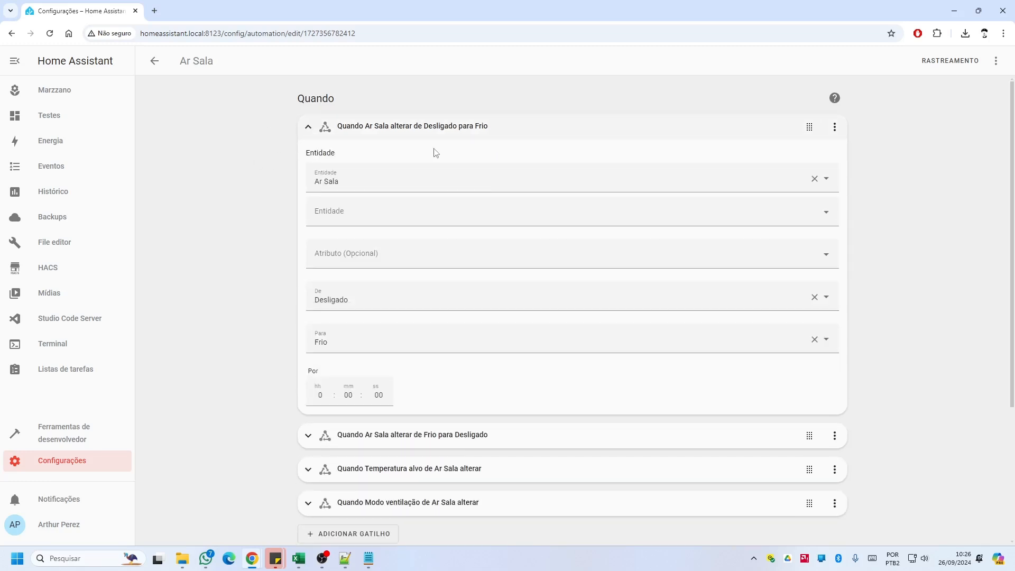
click(815, 297)
click(815, 339)
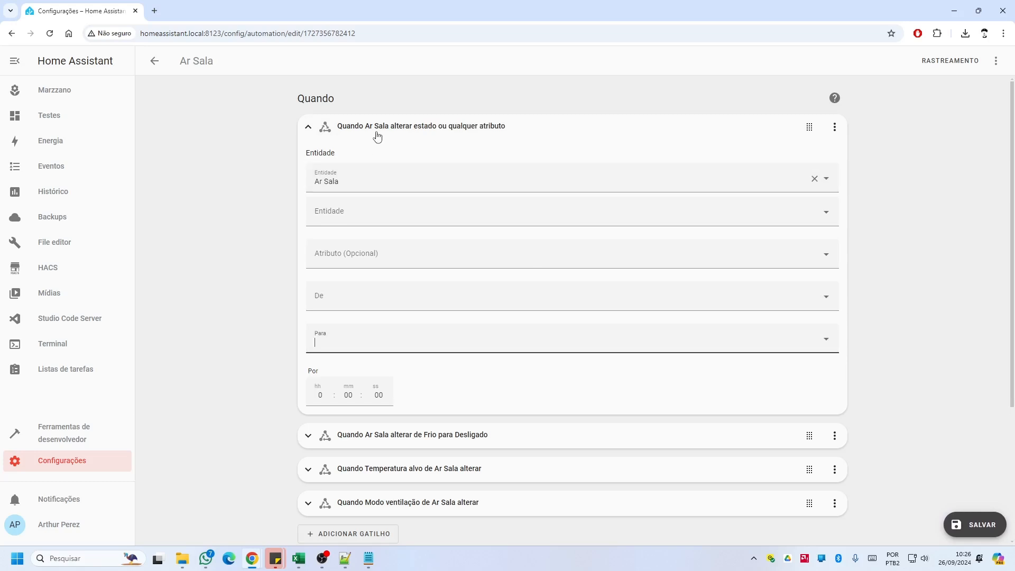
click(312, 131)
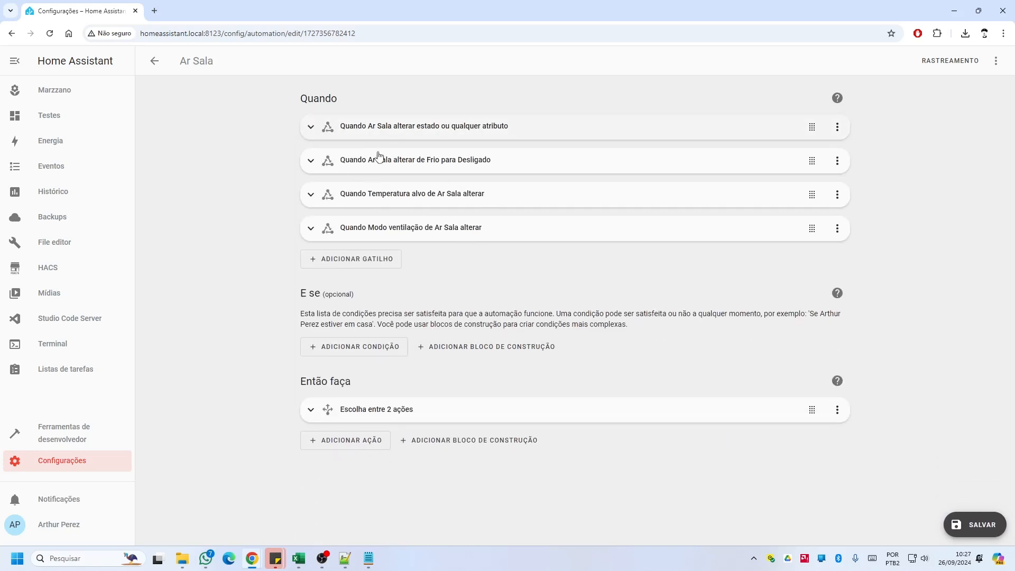
click(155, 61)
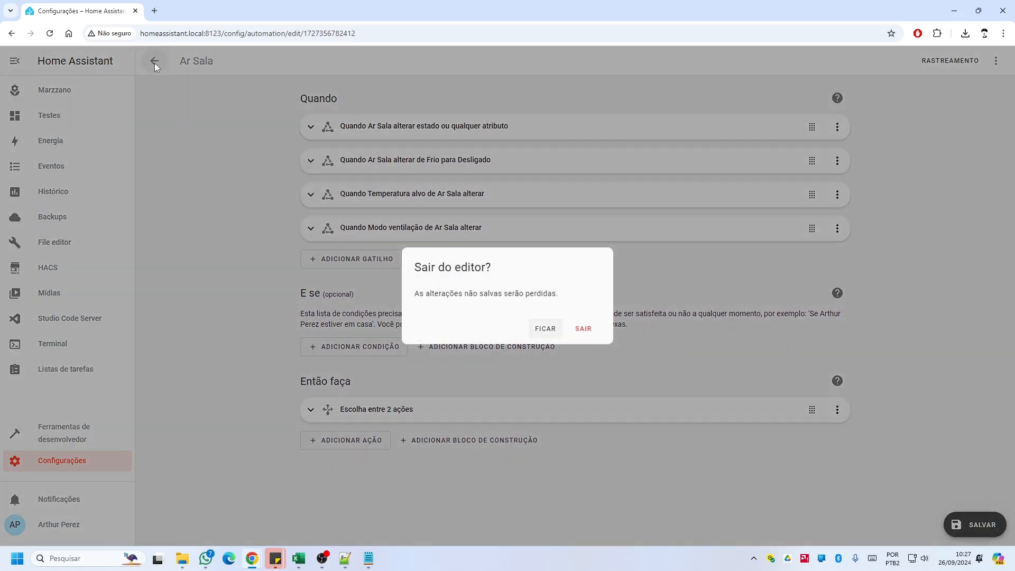
click(583, 330)
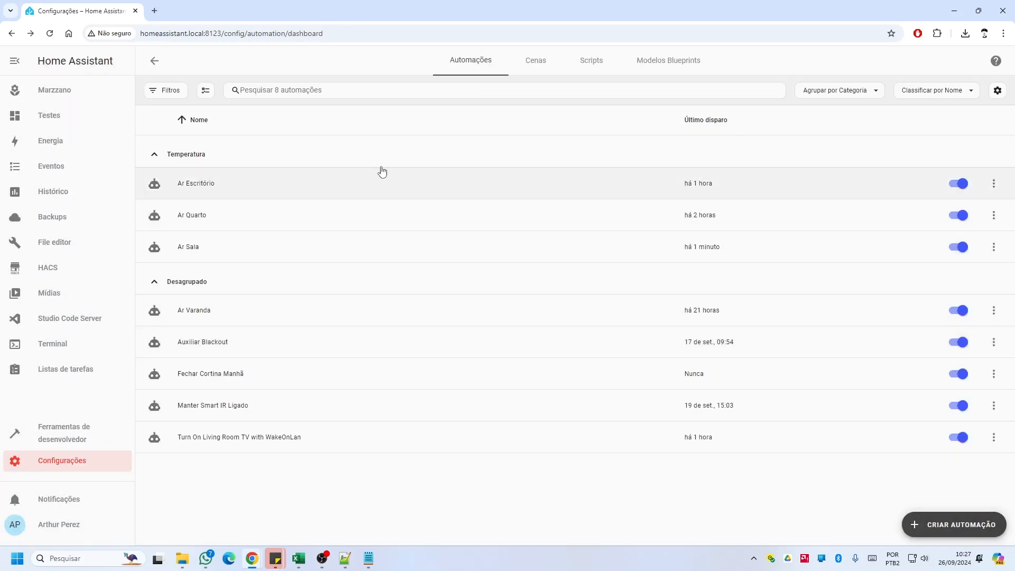
Step: In Studio Code Server, set Ar Sala's availability_template in climate.yaml to "{{ states('remote.smart_ir') }}"
click(77, 327)
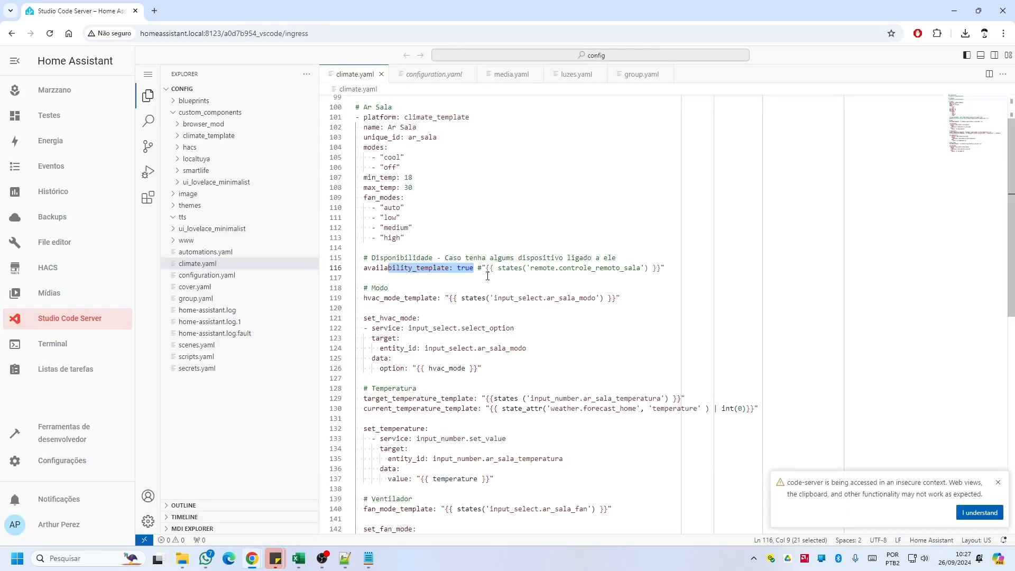
click(493, 269)
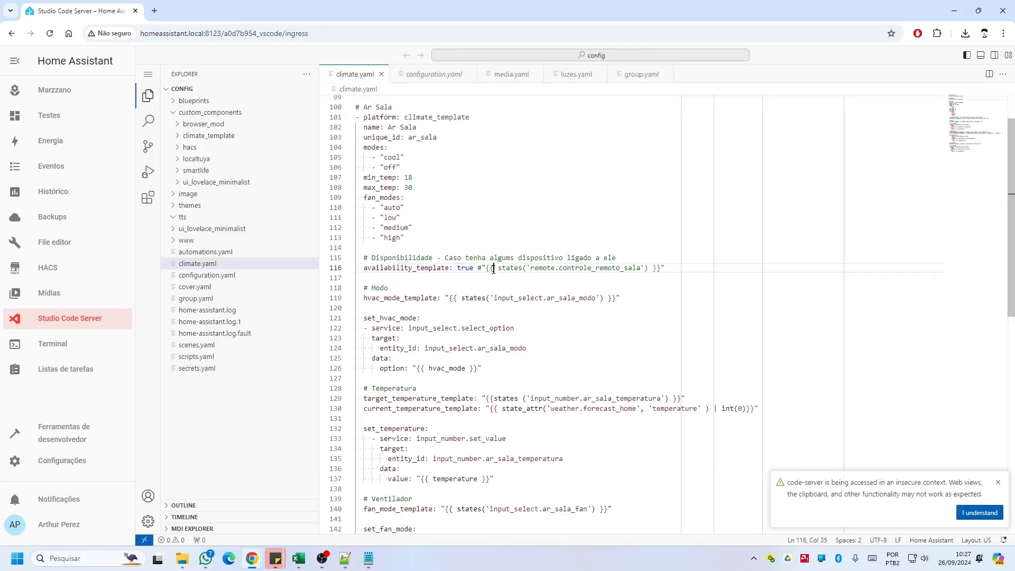
click(482, 270)
drag(482, 270, 458, 271)
key(BackSpace)
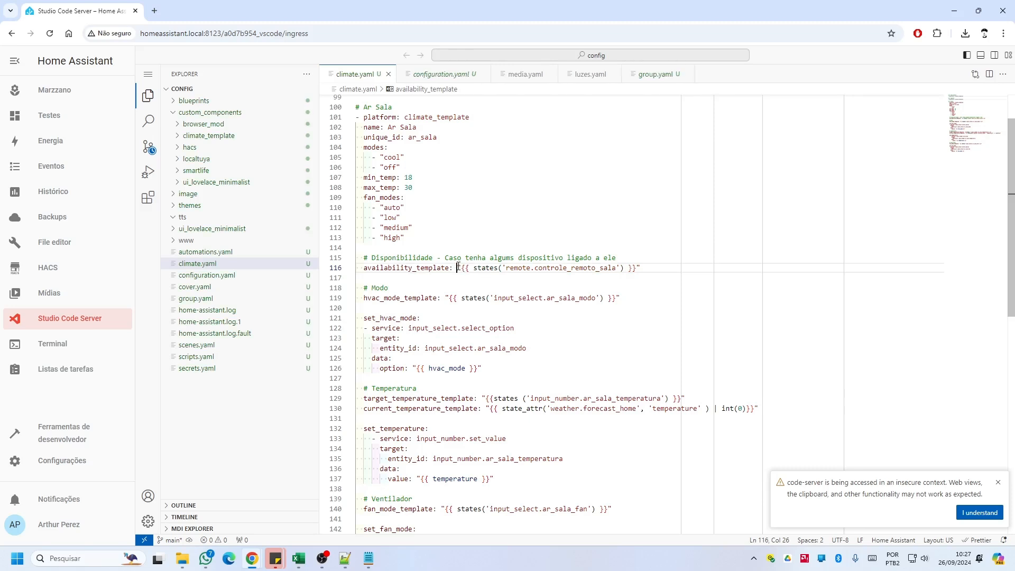
drag(508, 268, 583, 269)
click(584, 269)
double_click(584, 269)
text(sm)
key(Down)
key(Down)
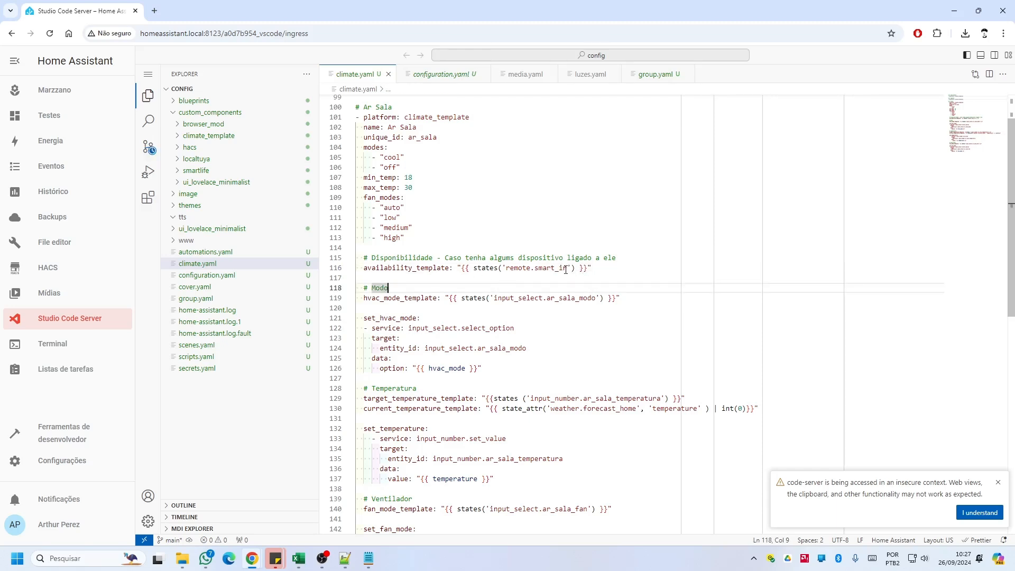
drag(594, 269, 455, 270)
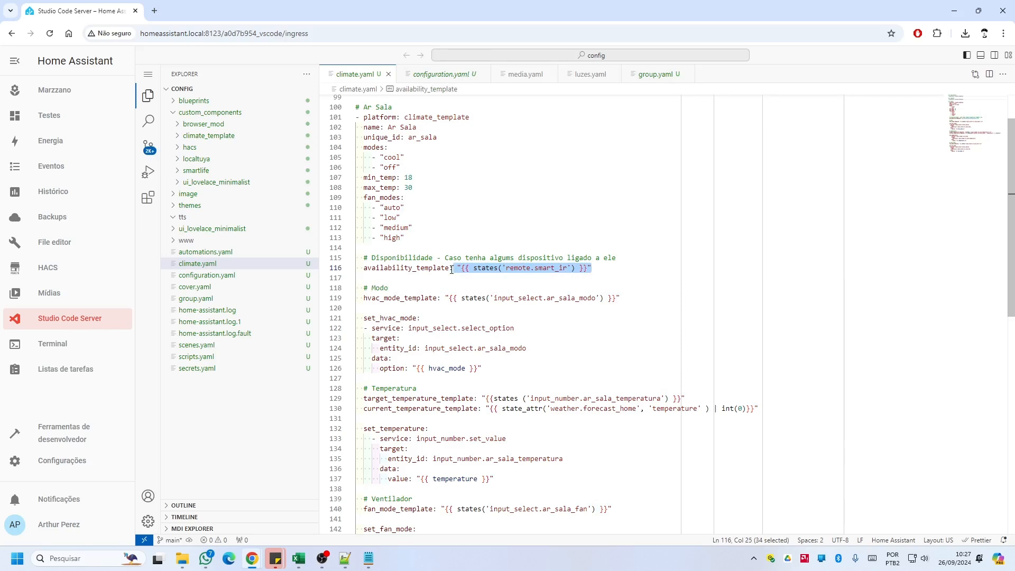
click(597, 271)
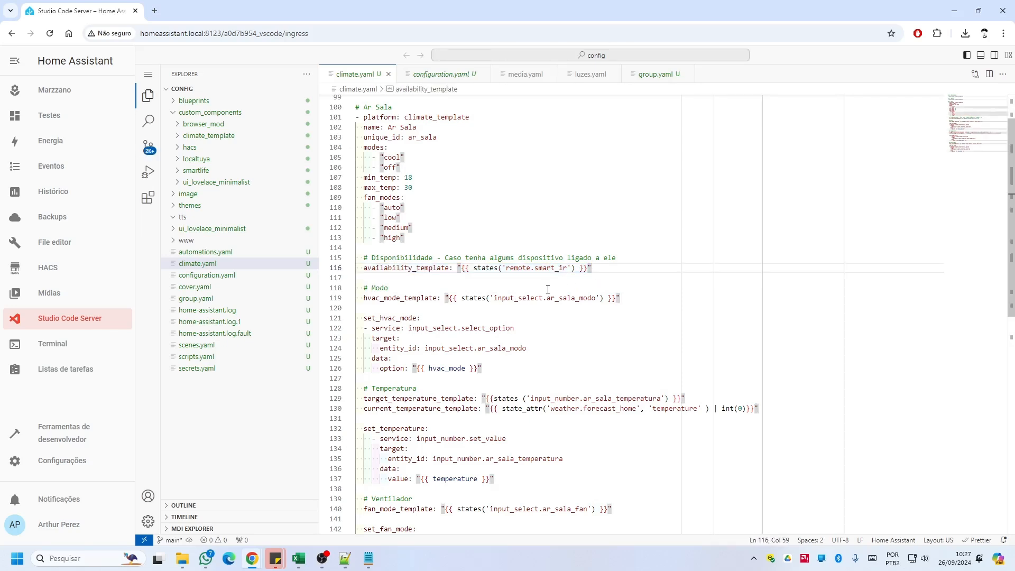
Step: Copy input_number.ar_sala_temperatura from the Ar Sala target_temperature_template line and examine the current_temperature_template line
scroll(523, 287, down, 1)
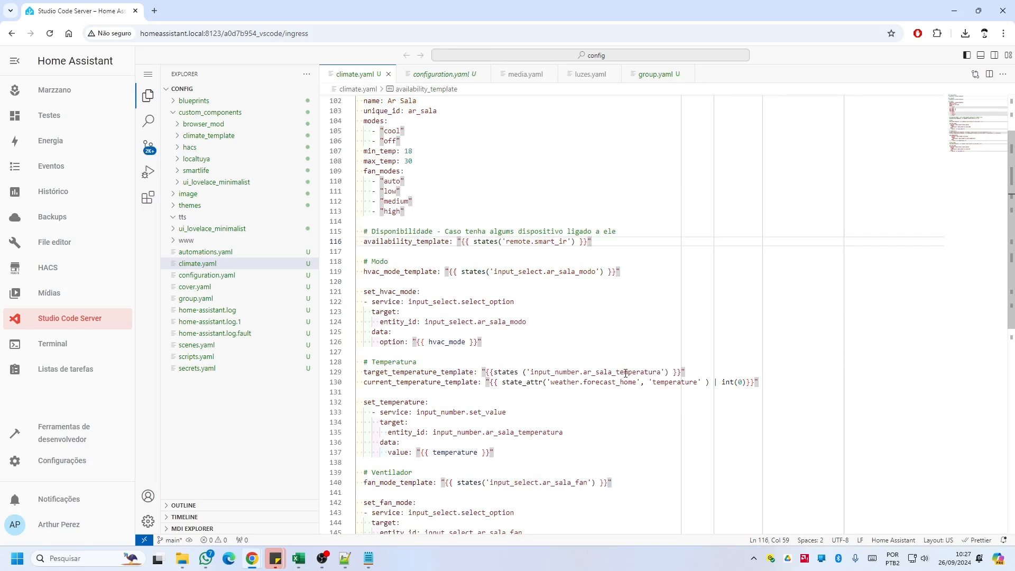
drag(661, 372, 532, 373)
key(ctrl+c)
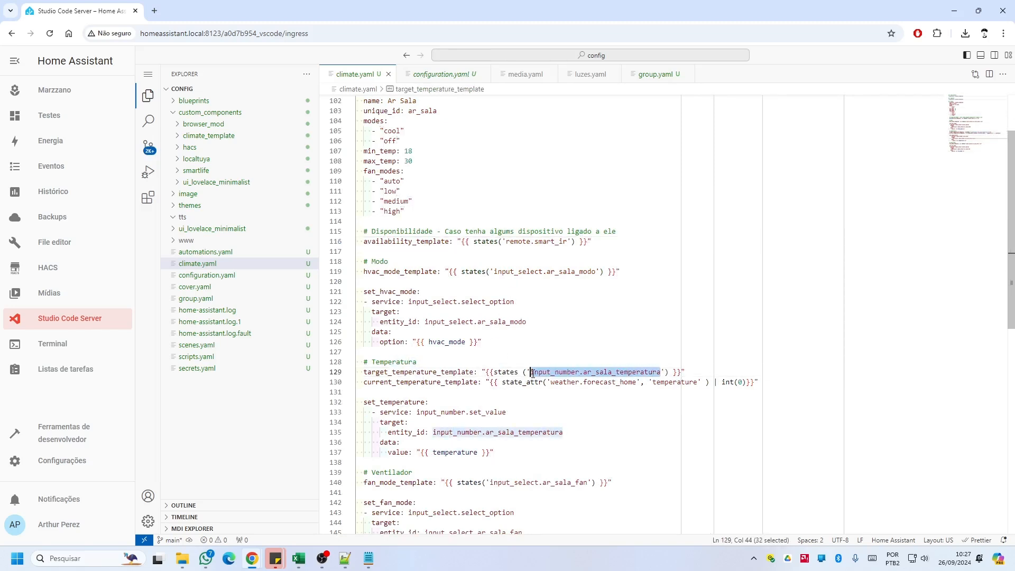
drag(364, 382, 436, 382)
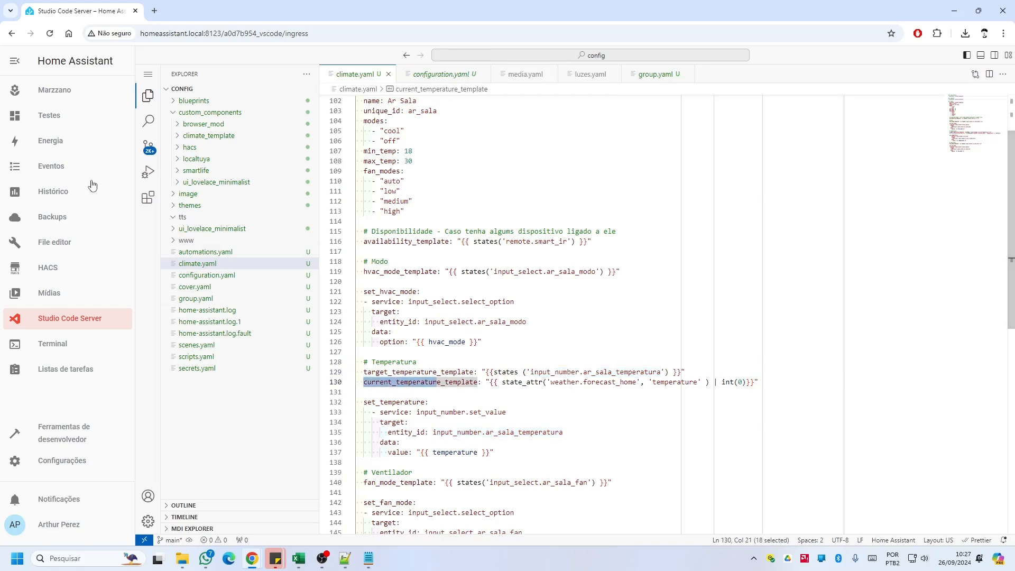
Step: Set Ar Sala's target temperature to 23 °C on the Testes dashboard
click(59, 124)
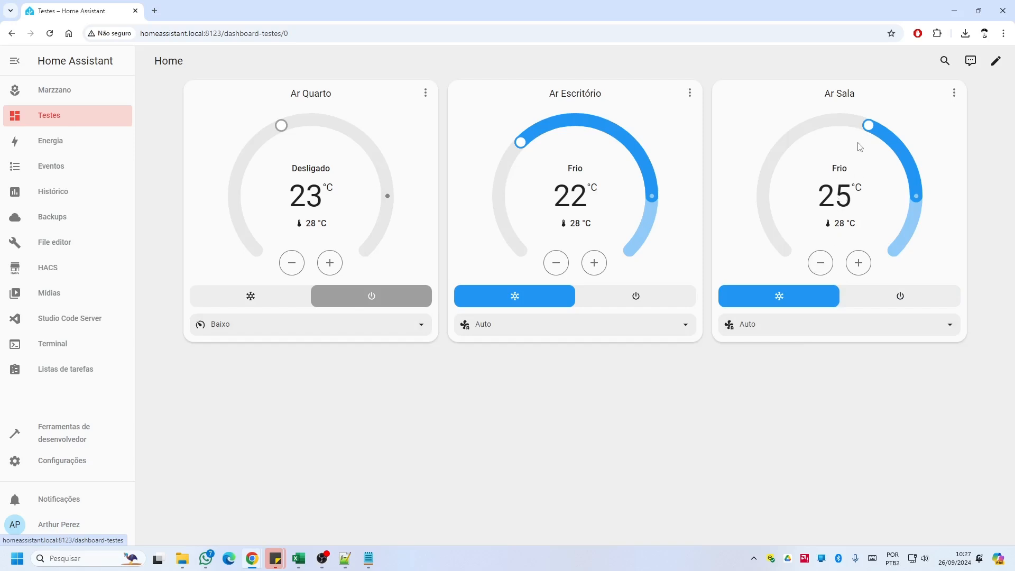
drag(868, 126, 811, 126)
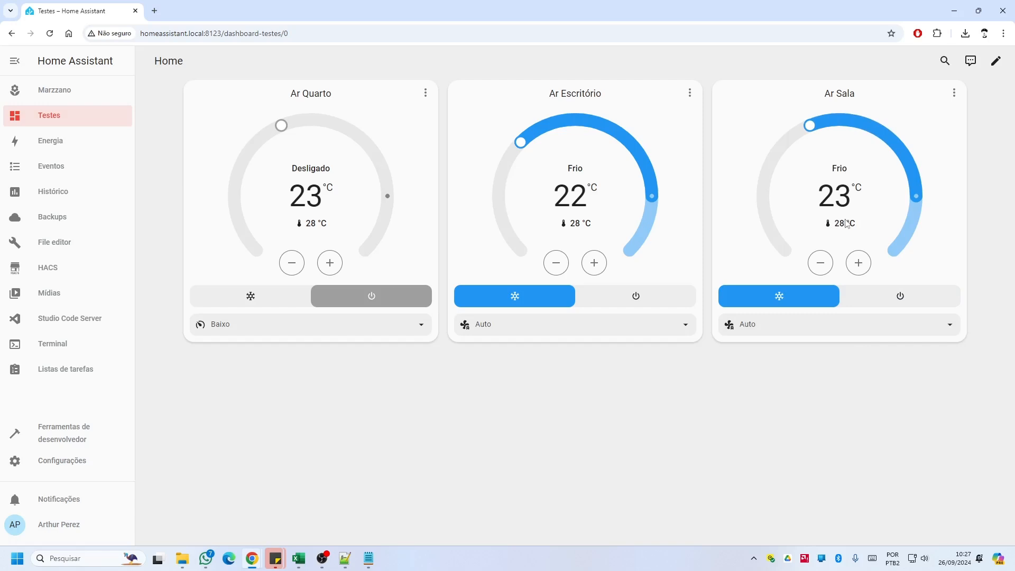
click(71, 436)
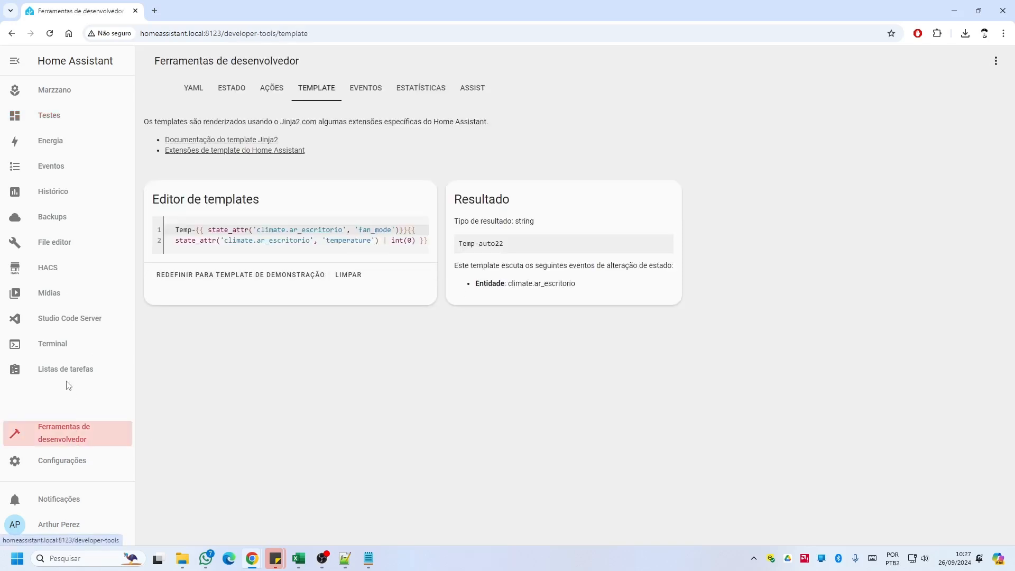
Step: In climate.yaml, try input_number.ar_sala_temperatura as the source in Ar Sala's current_temperature_template
click(69, 318)
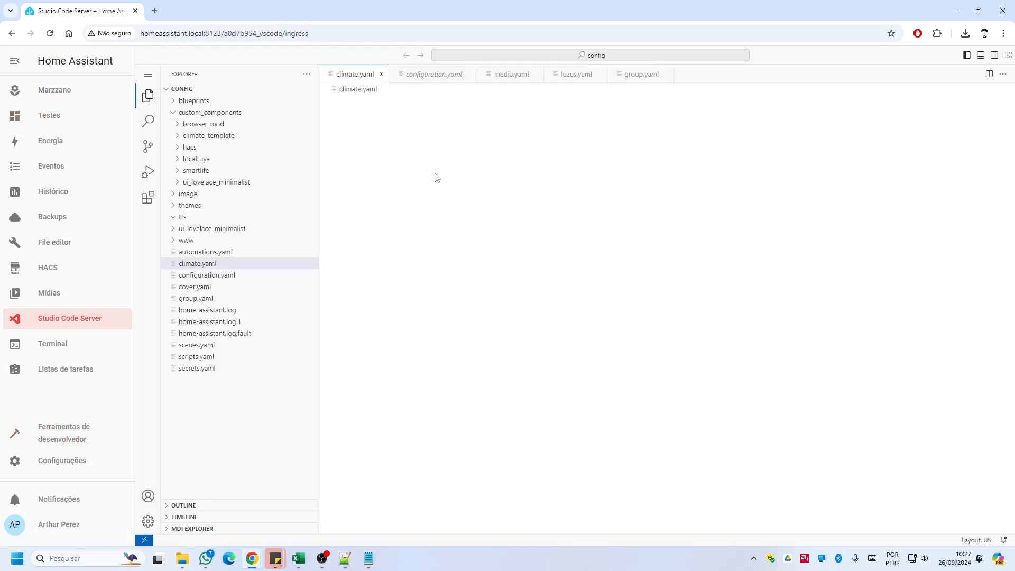
drag(531, 347, 550, 358)
key(ctrl+v)
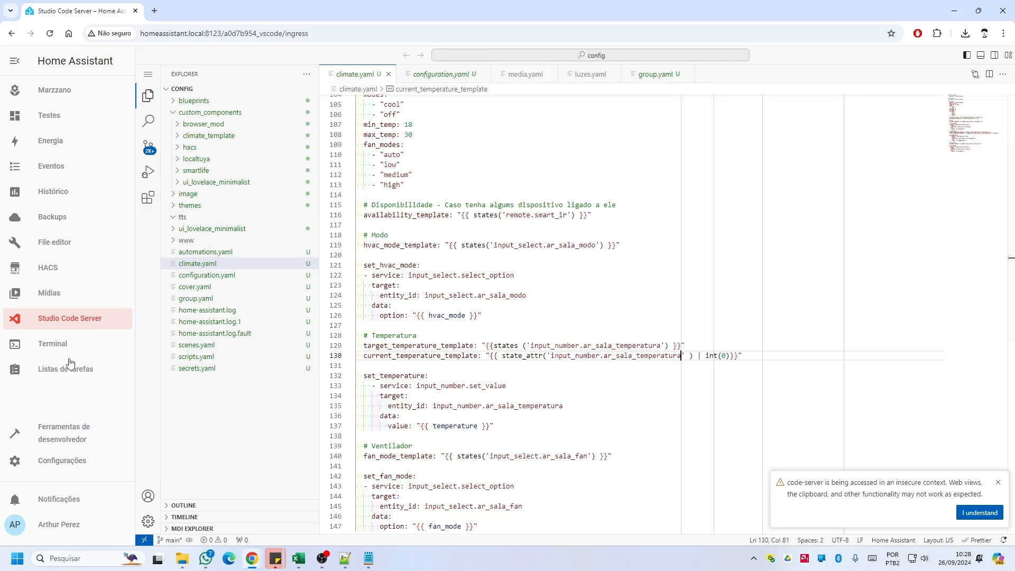
Step: Open the developer tools states page in a new tab, find the Sensor Temperatura Temperature entity and copy its ID
right_click(70, 437)
click(106, 304)
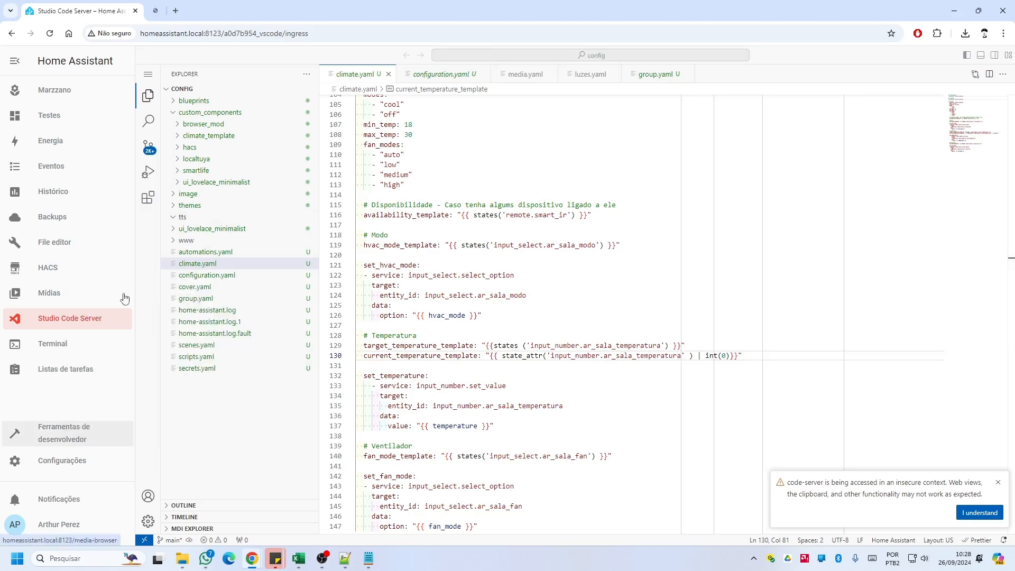
key(ctrl+Tab)
click(241, 95)
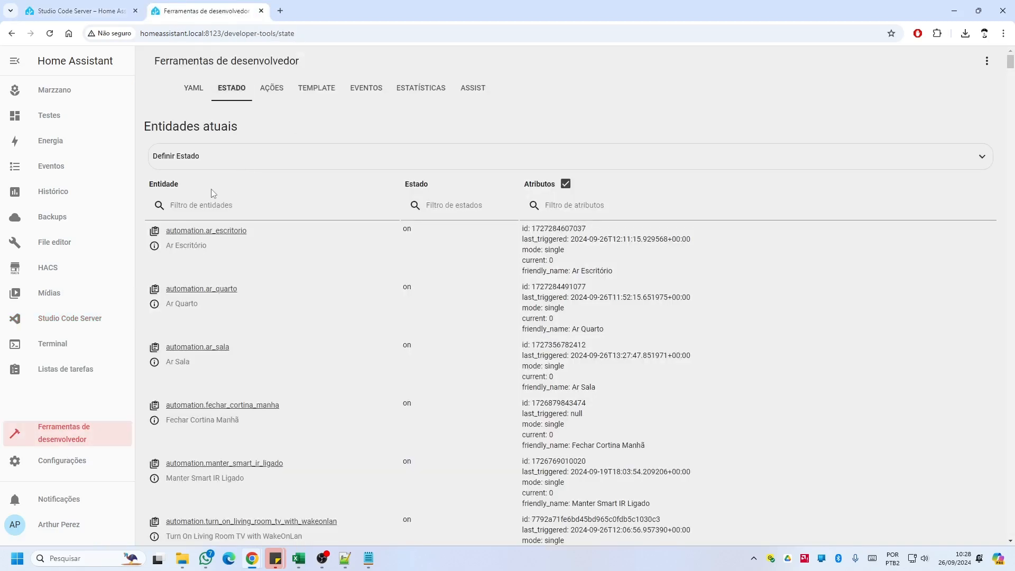
click(205, 158)
click(247, 218)
text(sensor.tem)
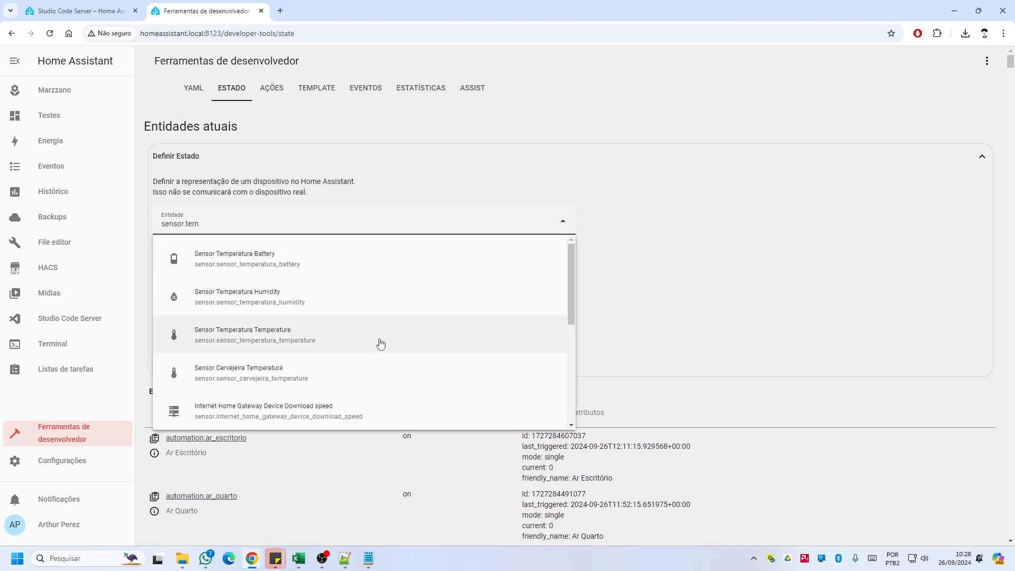
click(363, 342)
drag(293, 236, 158, 226)
key(ctrl+c)
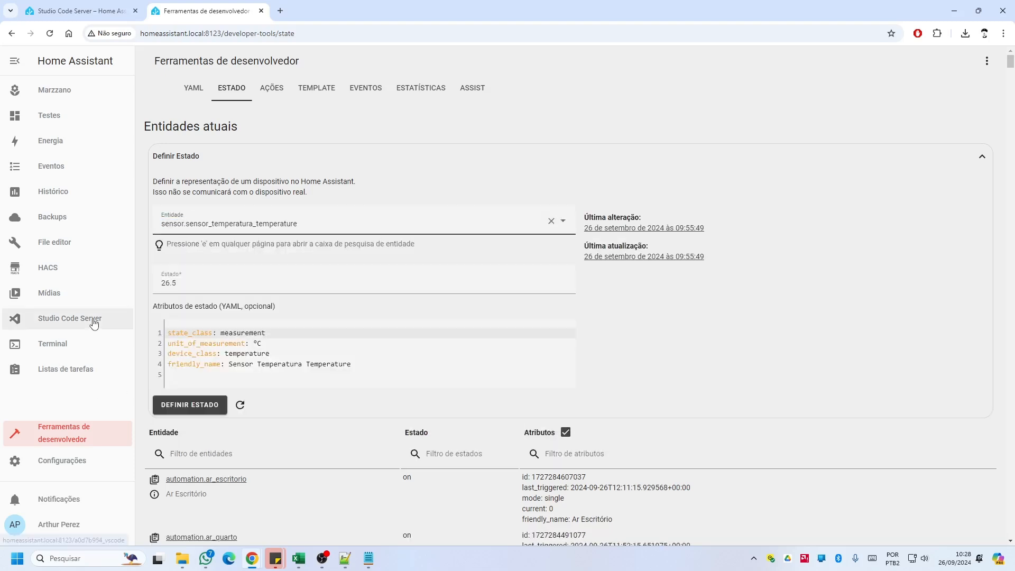
Step: Back in climate.yaml, try sensor.sensor_temperatura_temperature as the source in Ar Sala's current_temperature_template
click(80, 319)
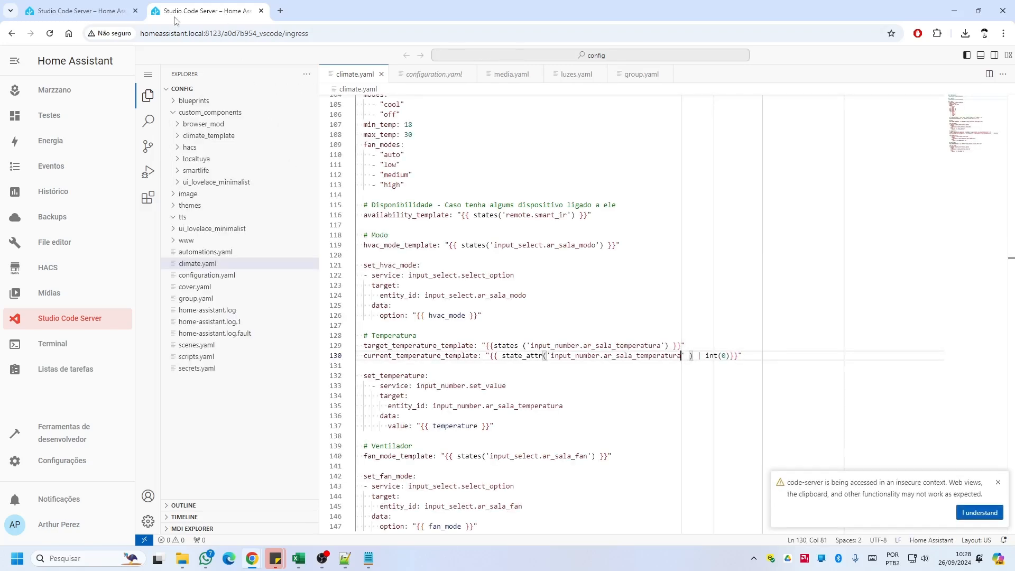
click(68, 431)
click(112, 9)
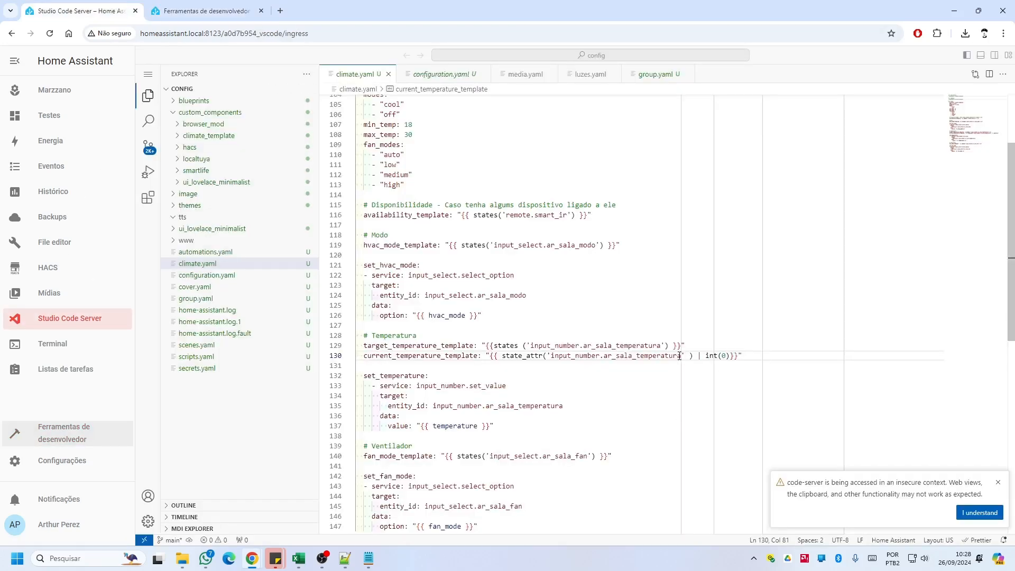
drag(681, 356, 551, 356)
key(ctrl+v)
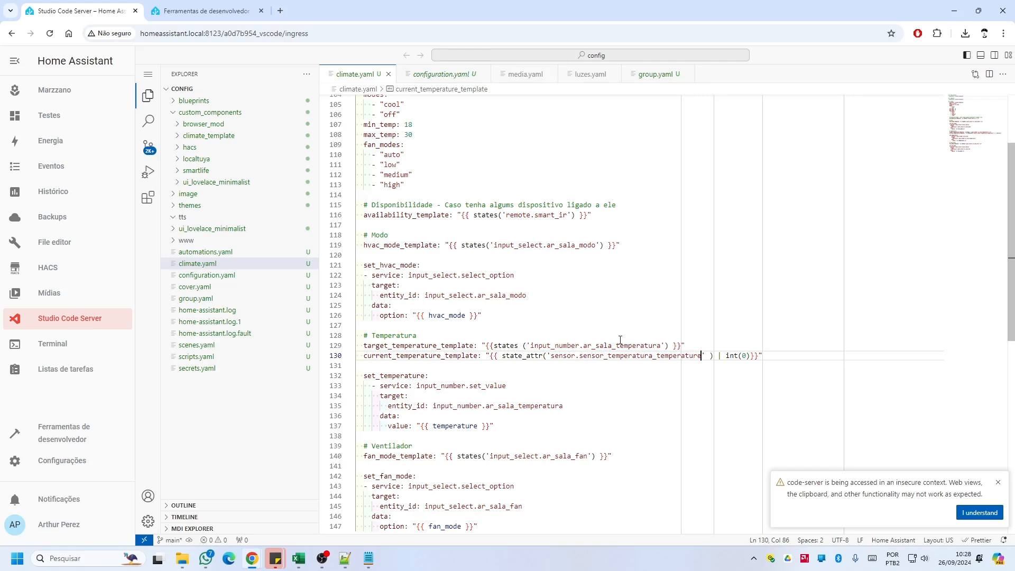
Step: Undo the source replacements in current_temperature_template back to the weather.forecast_home temperature attribute
key(ctrl+z)
click(642, 381)
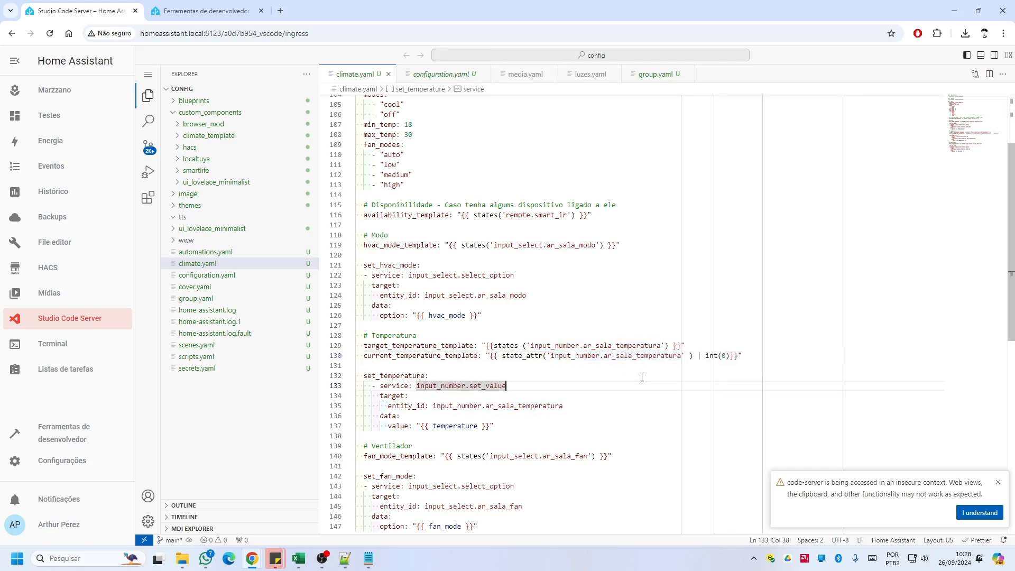
key(ctrl+z)
Step: Locate the weather.forecast_home source in Ar Sala's current_temperature_template and look up that entity's attributes in the developer tools states page
click(584, 358)
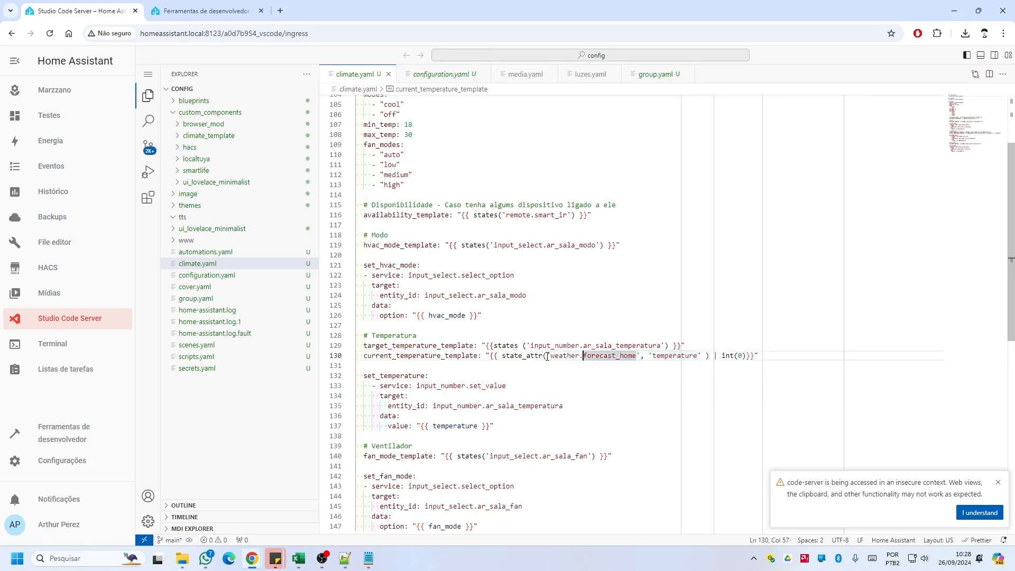
drag(551, 358, 682, 358)
click(204, 11)
click(218, 224)
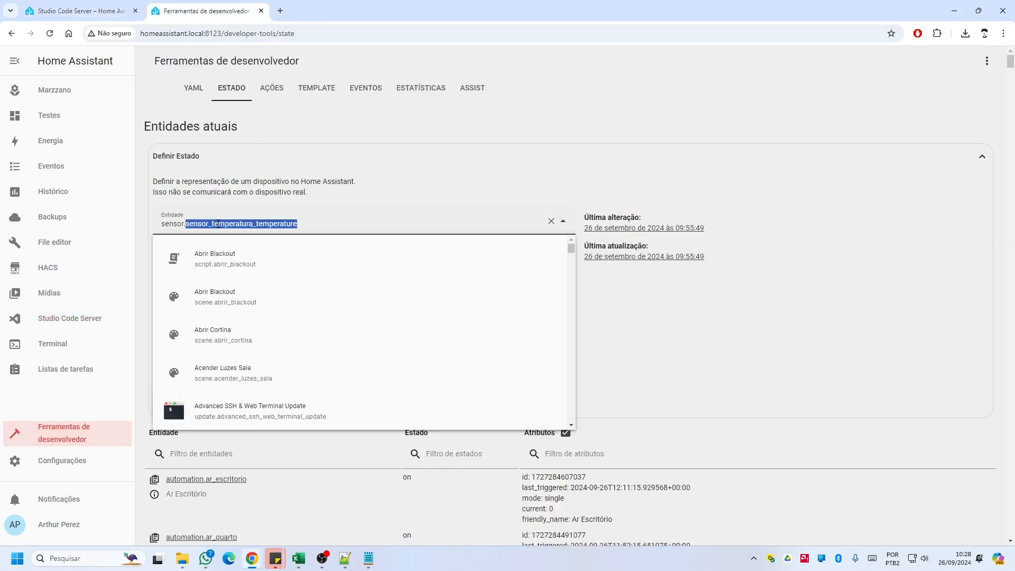
text(weath)
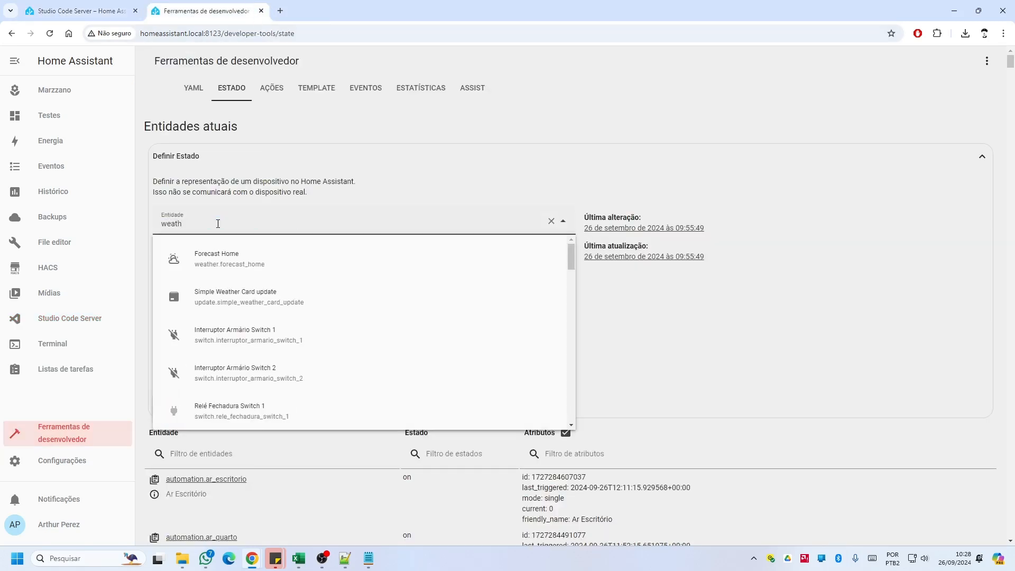
click(257, 270)
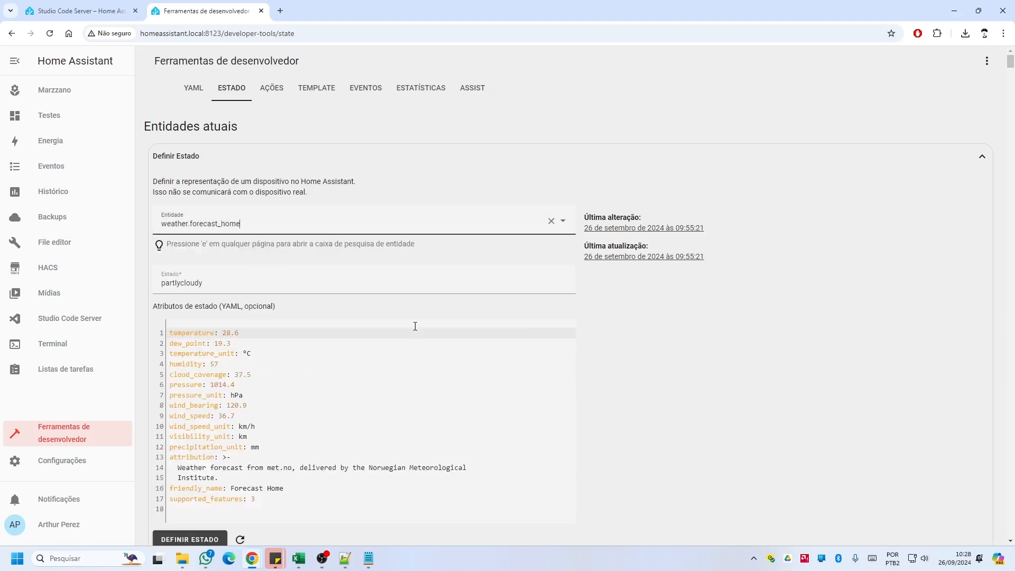
Step: Compare the state_attr call and its 'temperature' argument in climate.yaml with the temperature attribute of weather.forecast_home in the developer tools
click(118, 11)
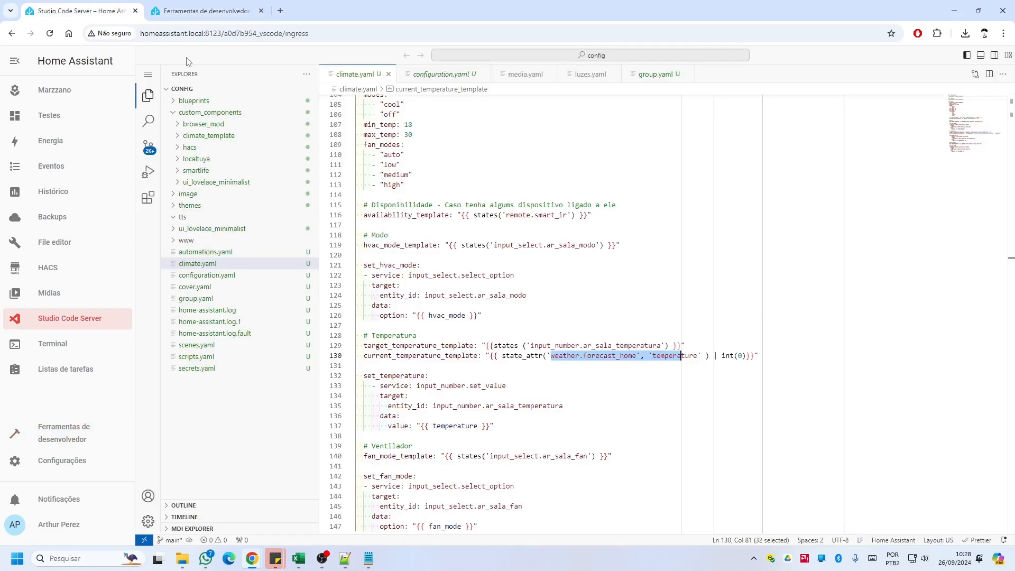
click(502, 355)
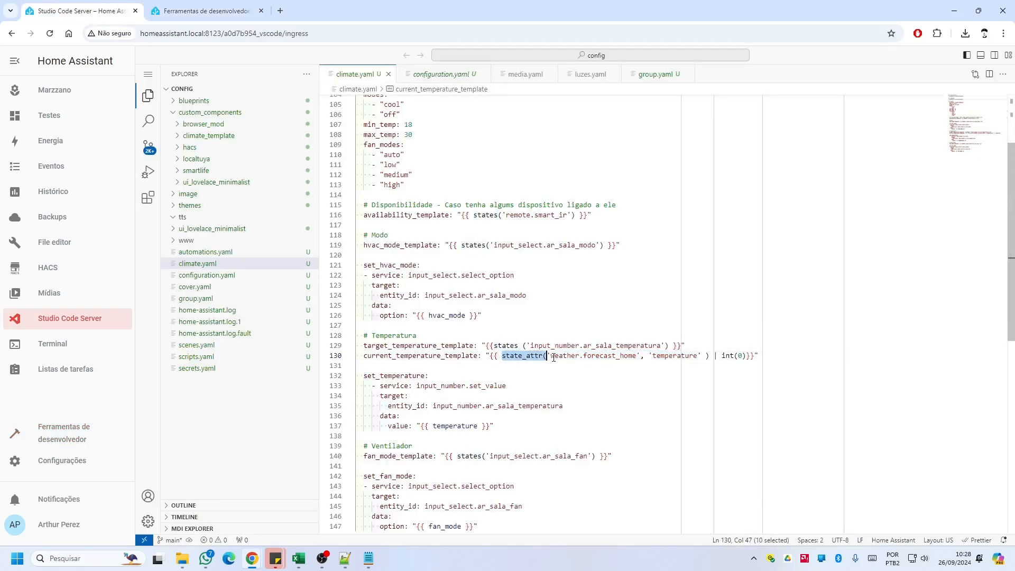
click(666, 356)
click(258, 6)
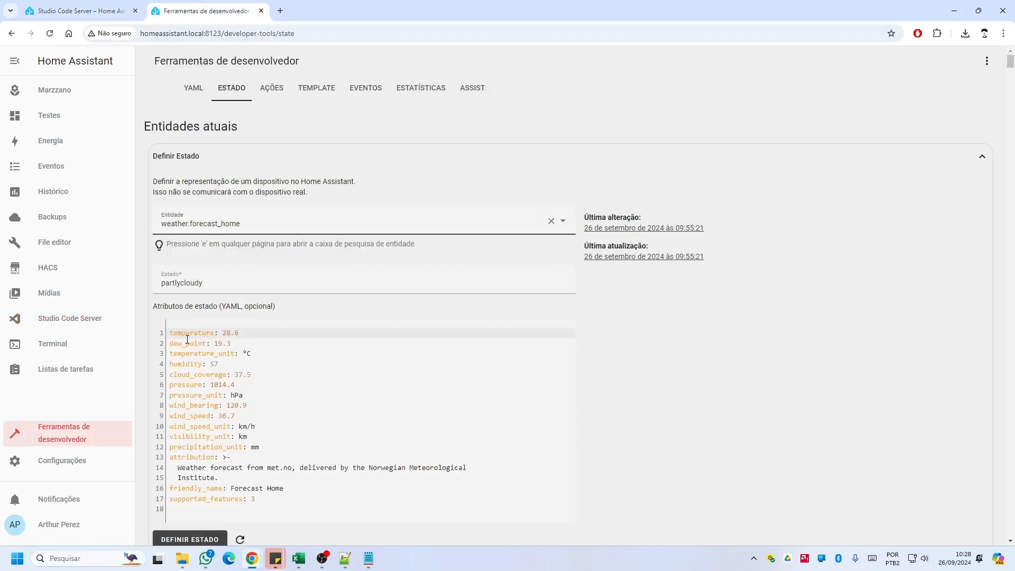
click(96, 10)
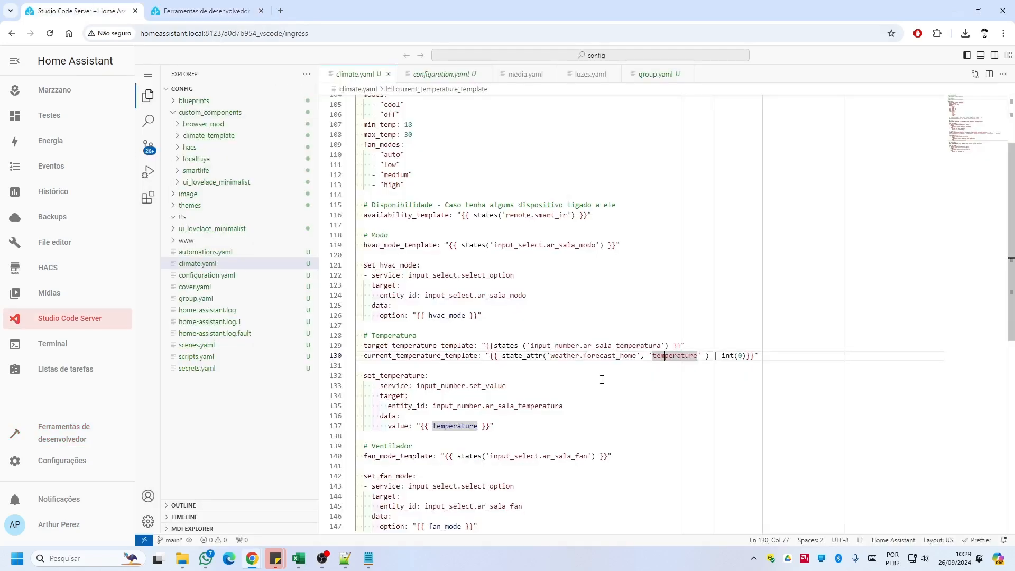
Step: Check the current temperature on the Ar Sala card in the Testes dashboard, then review its current_temperature_template source in climate.yaml
click(47, 116)
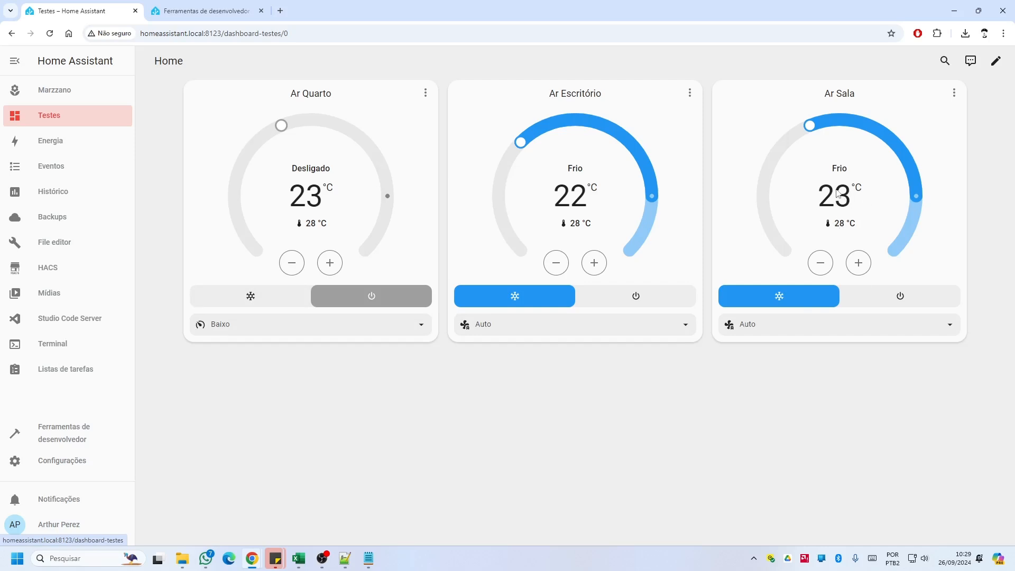
click(66, 320)
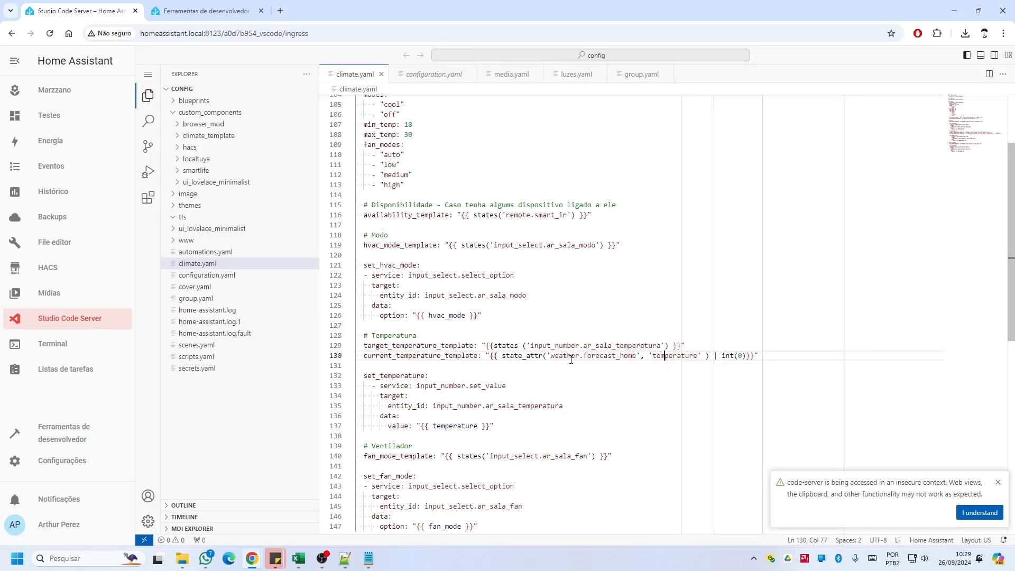
drag(564, 358, 681, 357)
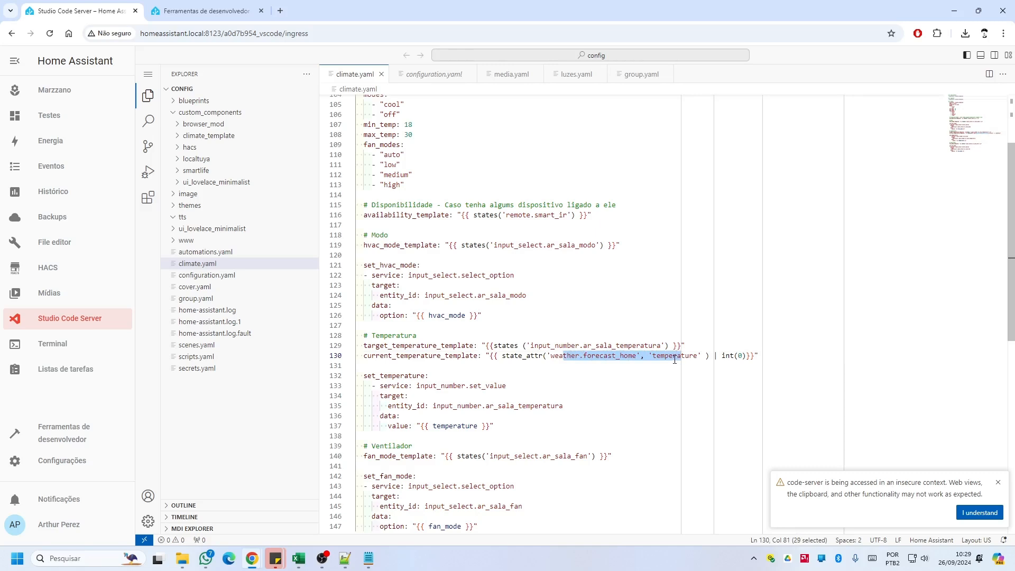
scroll(675, 360, down, 1)
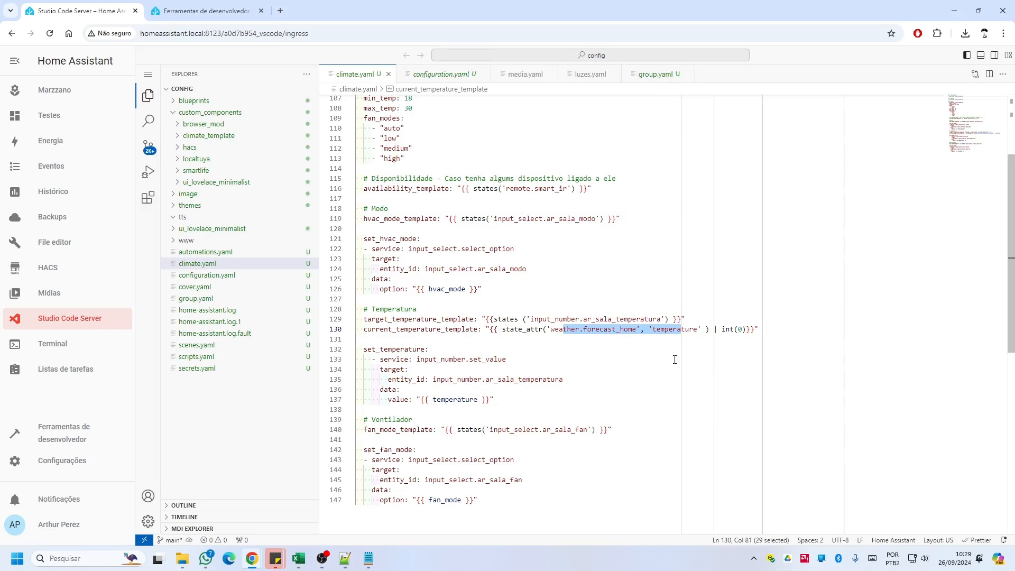
click(580, 288)
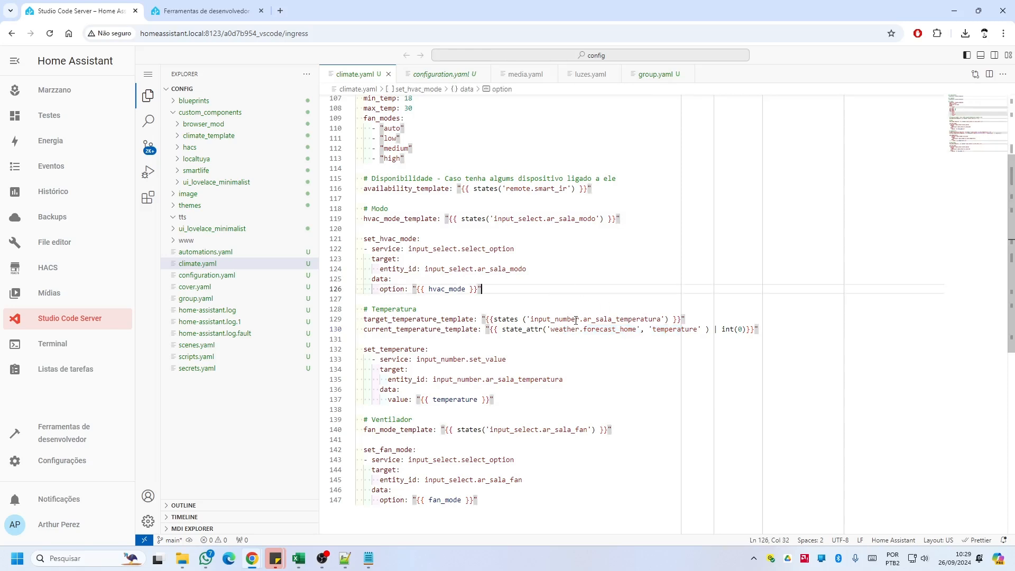